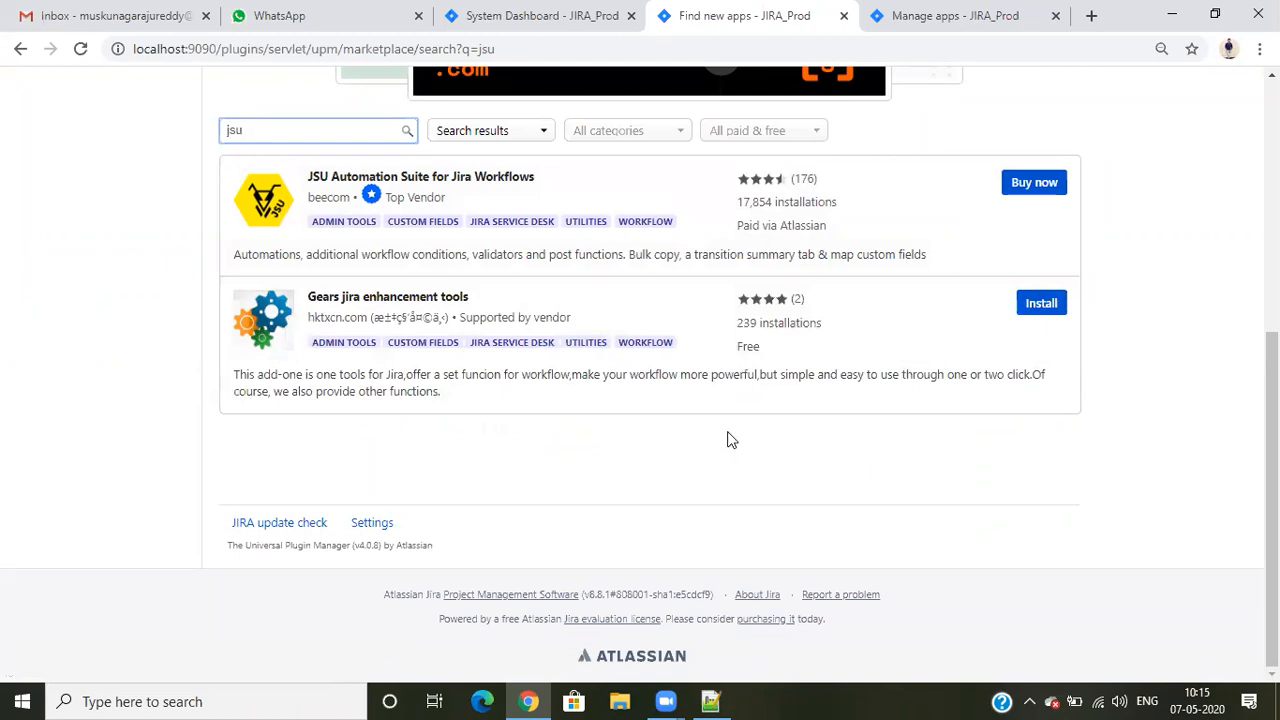
# - Open the list of installed apps and review the details of Jira Misc Workflow Extensions
pyautogui.scroll(5, 727, 440)
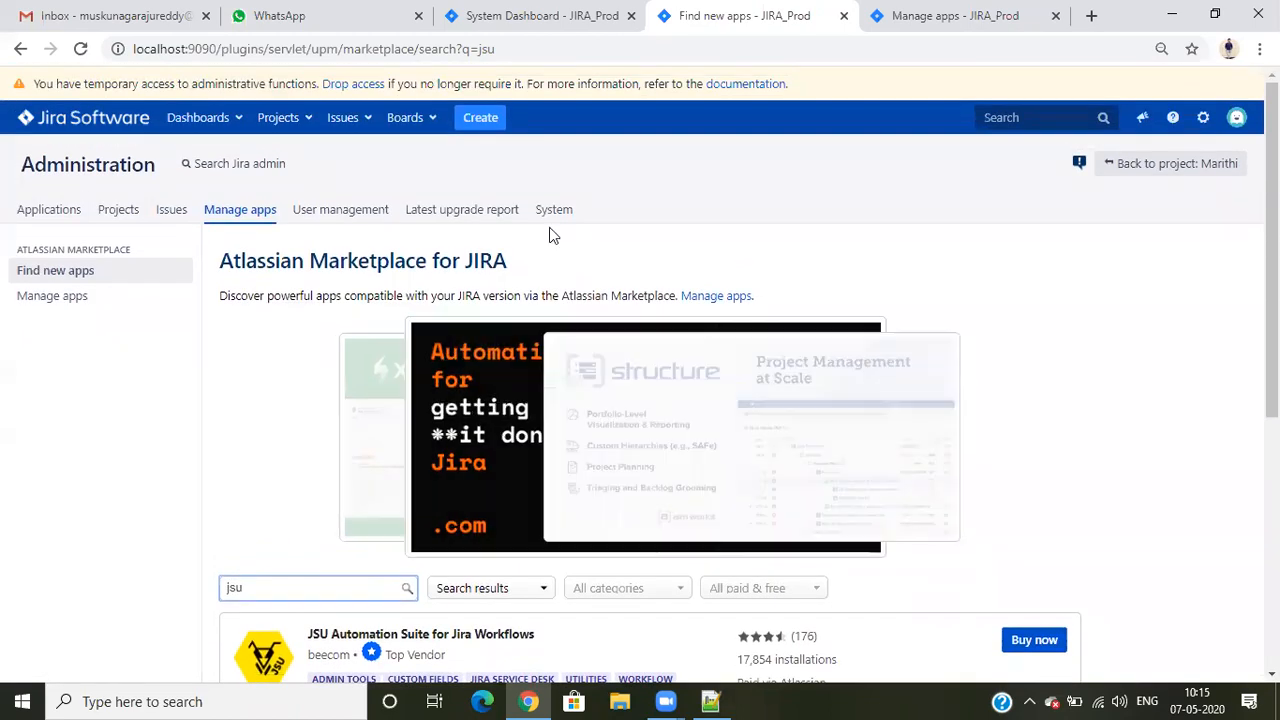
pyautogui.click(94, 304)
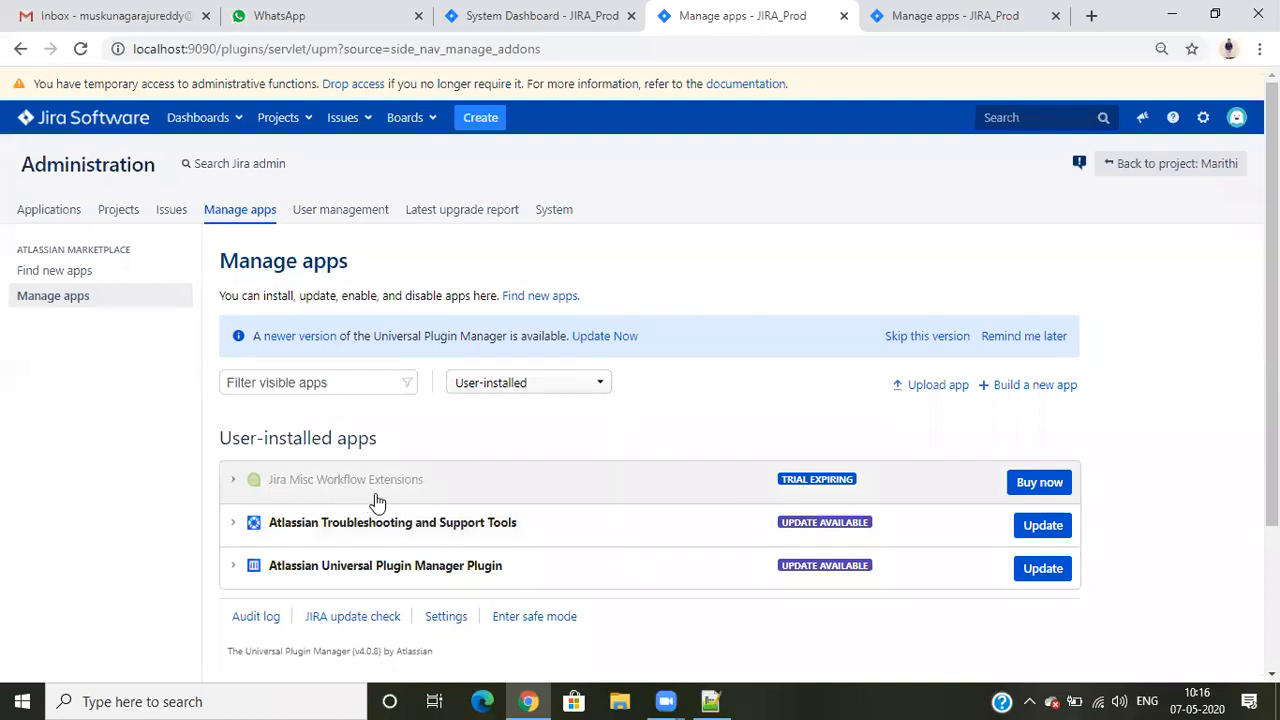
pyautogui.click(236, 482)
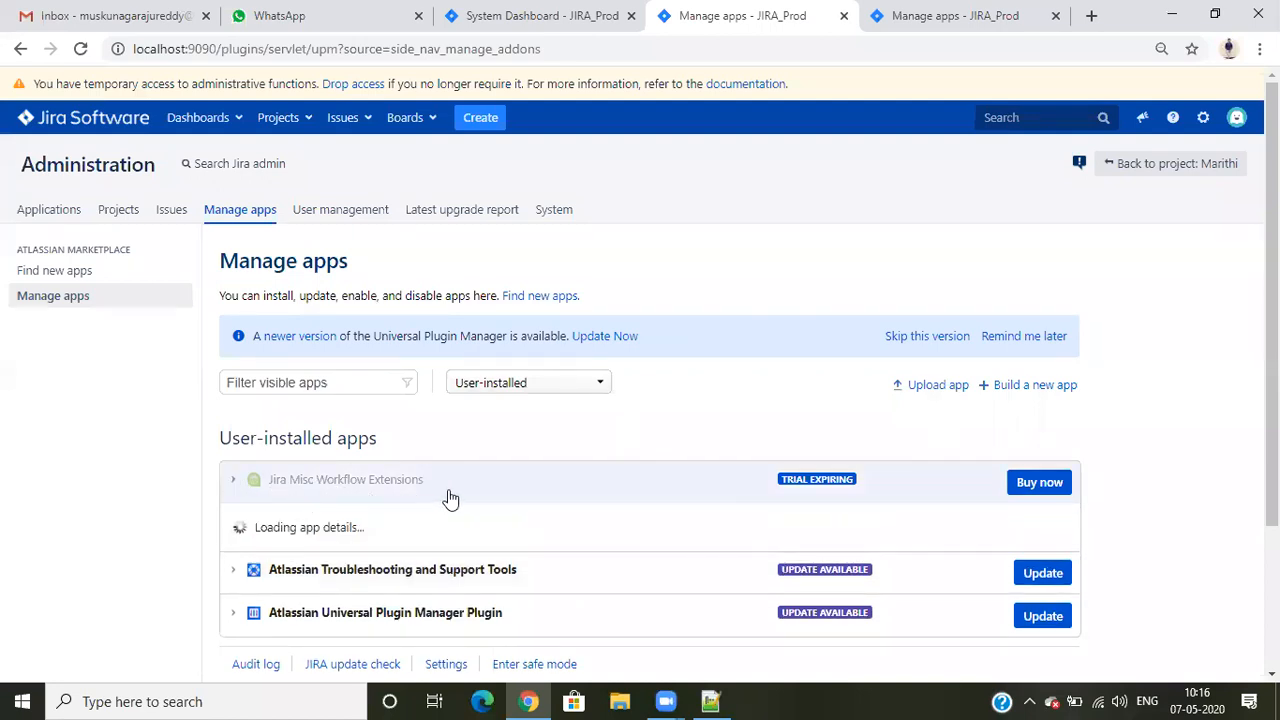
pyautogui.scroll(-3, 414, 514)
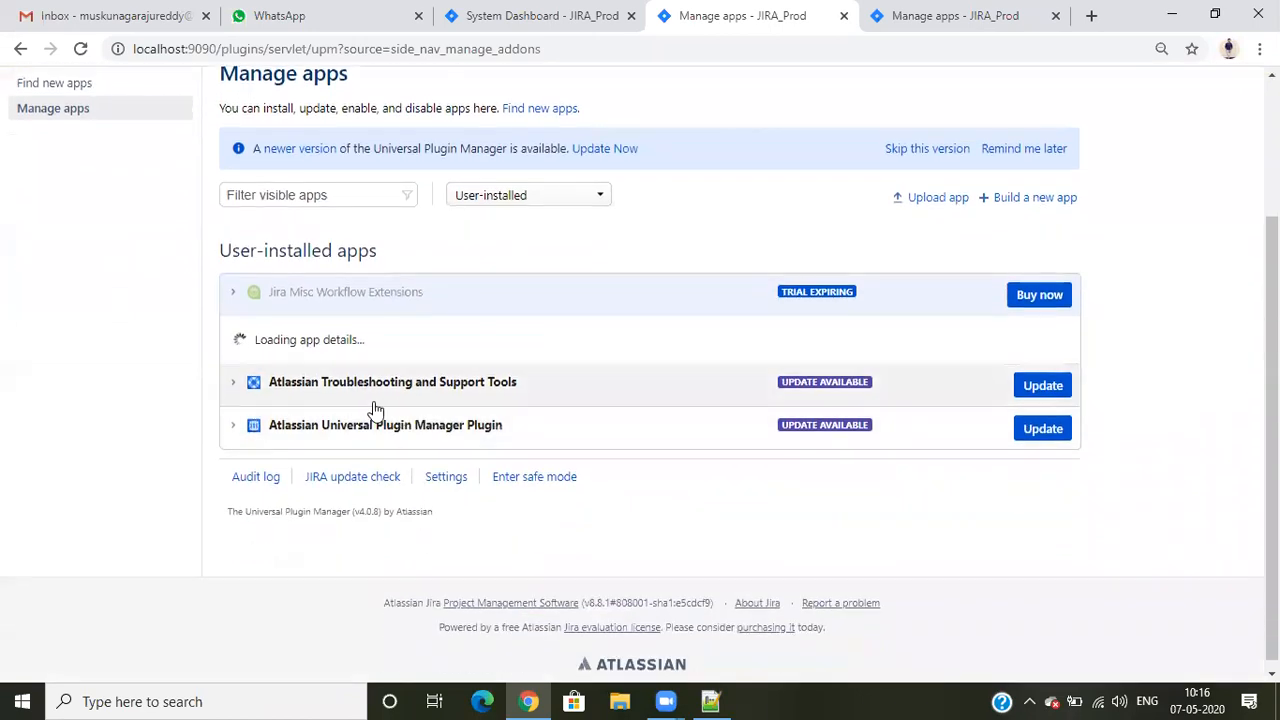
pyautogui.click(238, 297)
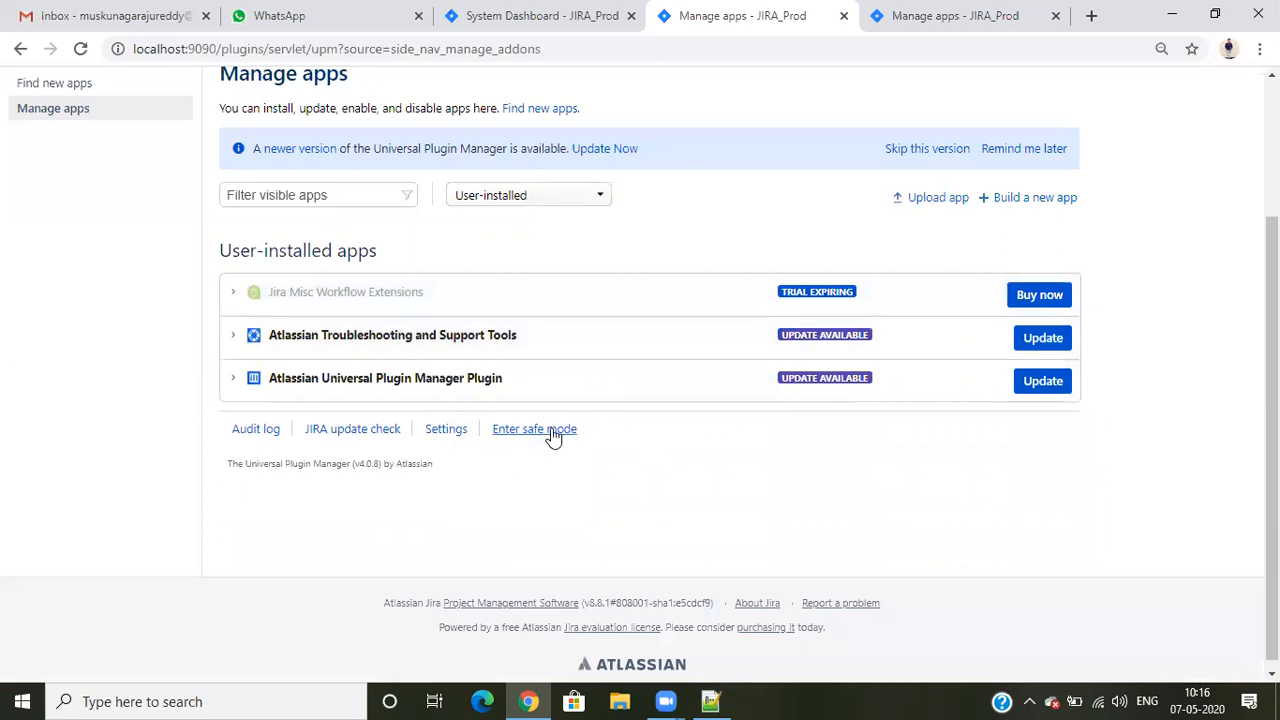
# - Open the page about building a new app and read through its sections
pyautogui.scroll(2, 620, 415)
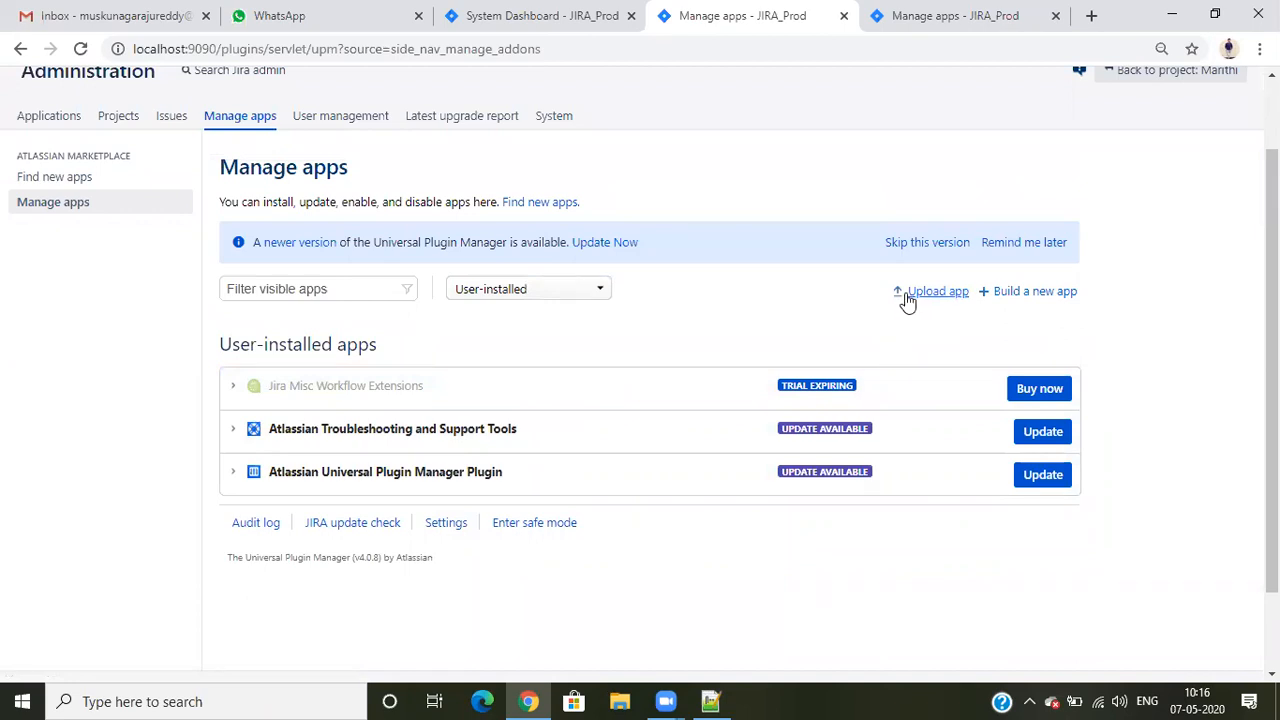
pyautogui.click(1021, 298)
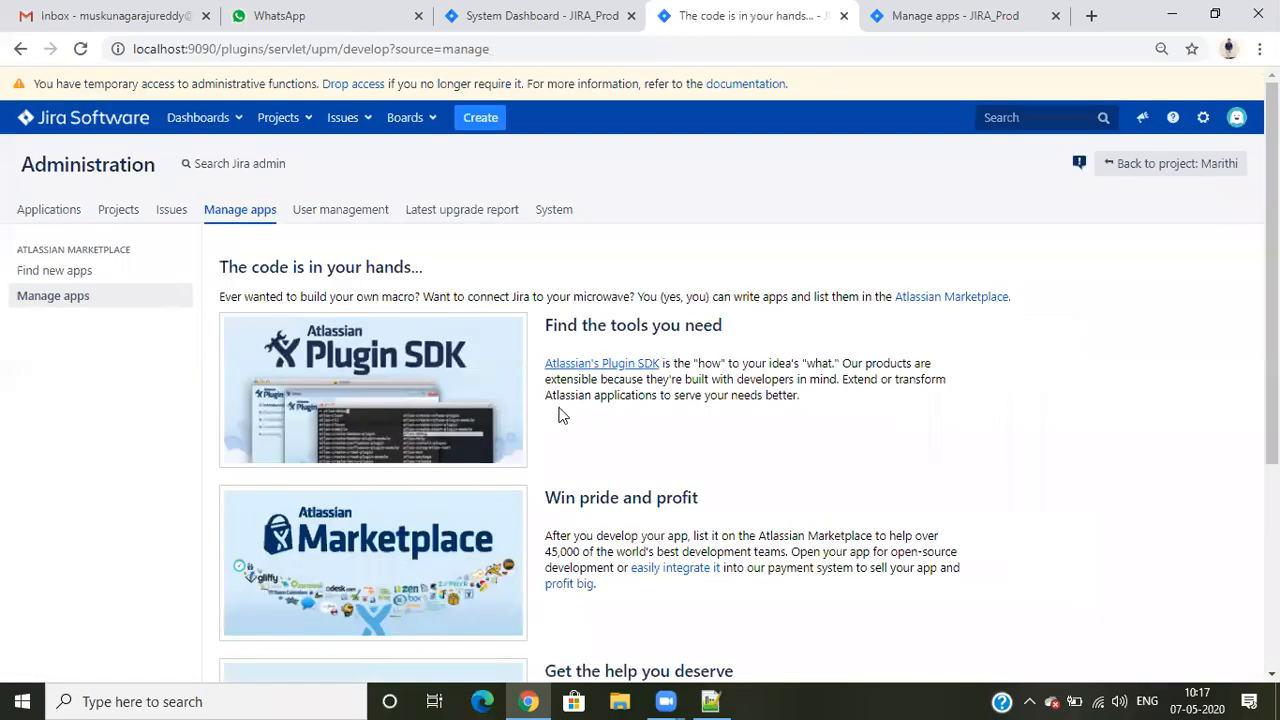
pyautogui.scroll(-3, 542, 412)
pyautogui.scroll(-2, 531, 427)
pyautogui.scroll(1, 530, 424)
pyautogui.scroll(-1, 530, 424)
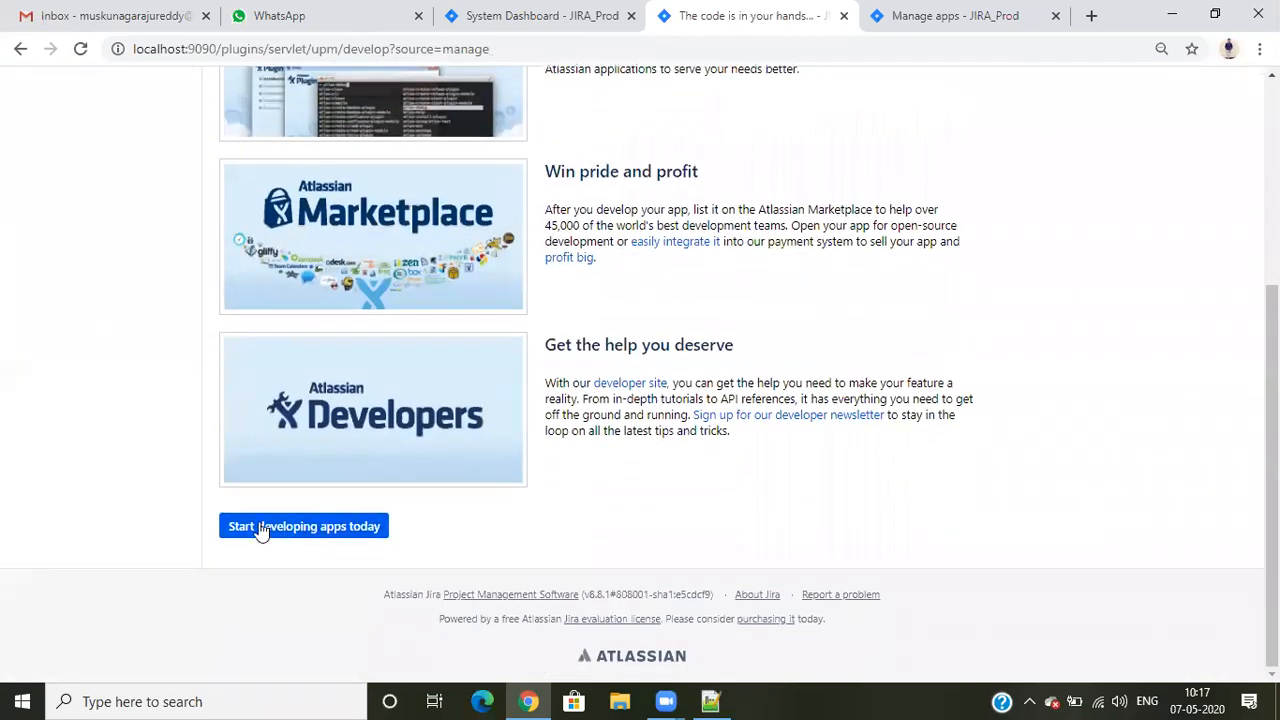
# - Open the Atlassian SDK getting-started guide for app development, skim through it and close it
pyautogui.click(318, 528)
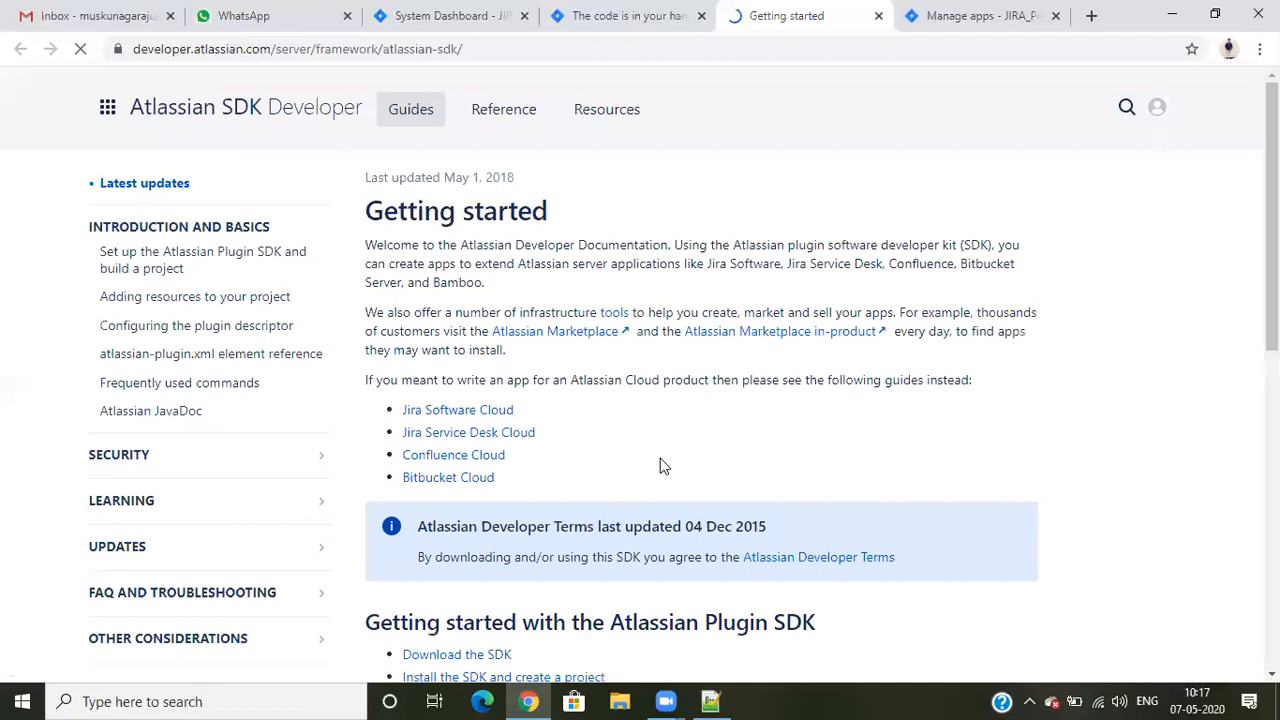
pyautogui.scroll(-10, 545, 385)
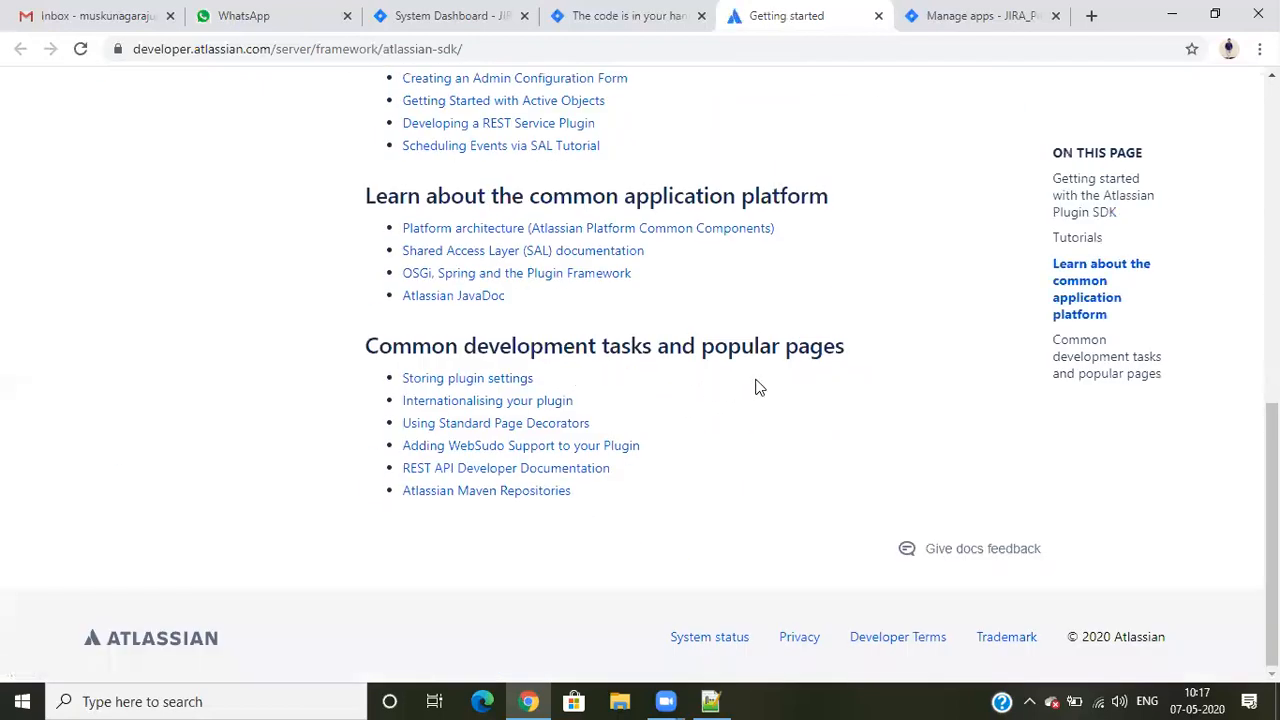
pyautogui.scroll(10, 757, 386)
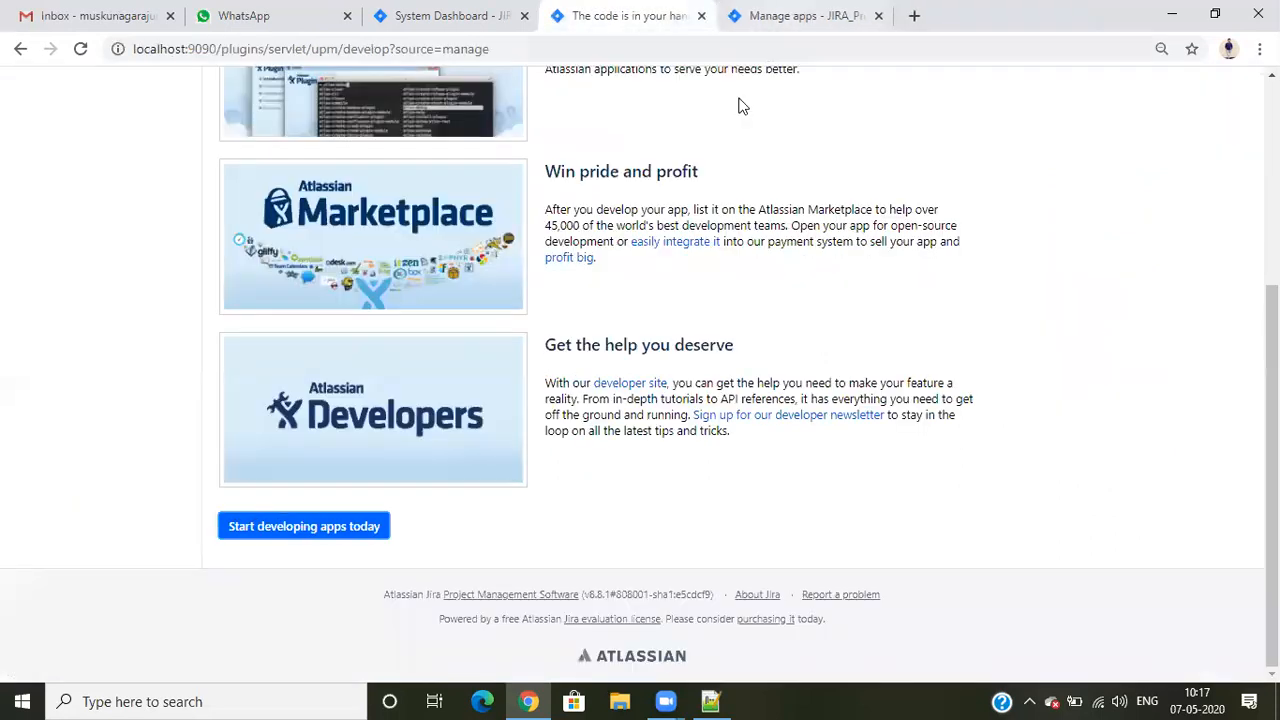
pyautogui.click(878, 15)
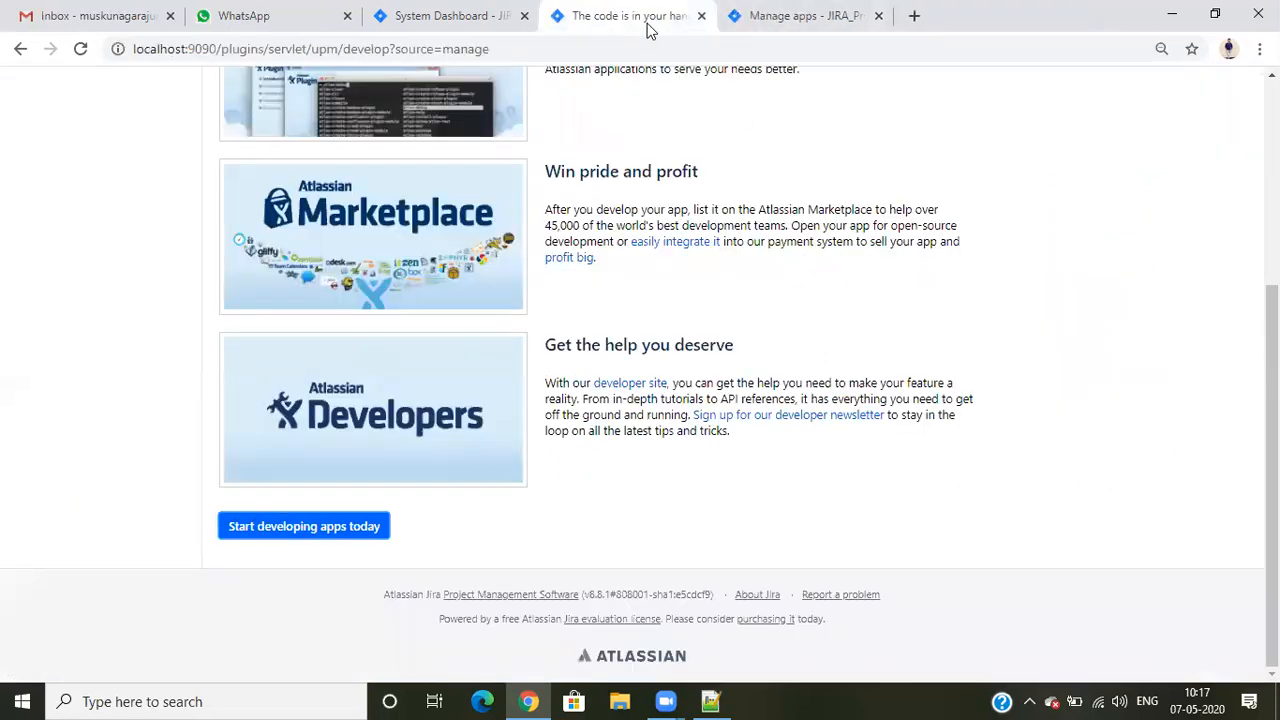
# - Return to the installed apps list and open the Find new apps page in a separate browser tab
pyautogui.click(473, 15)
pyautogui.click(594, 14)
pyautogui.click(20, 48)
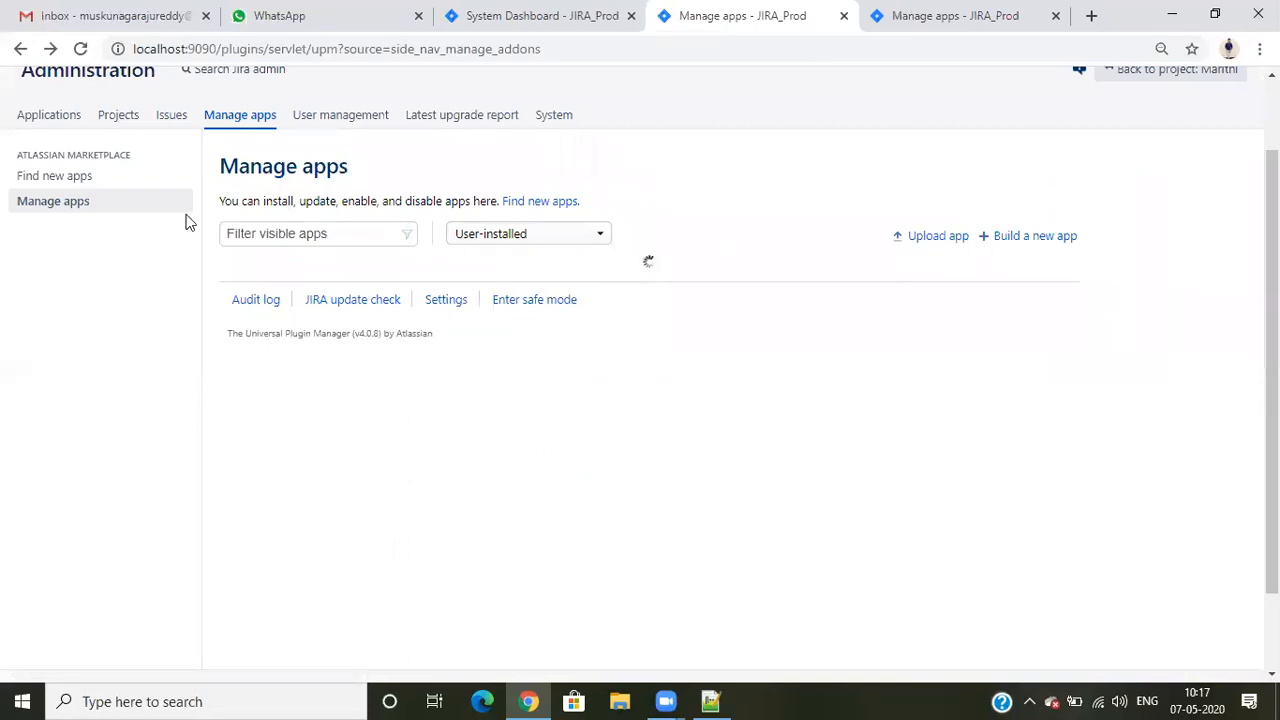
pyautogui.rightClick(90, 178)
pyautogui.click(135, 194)
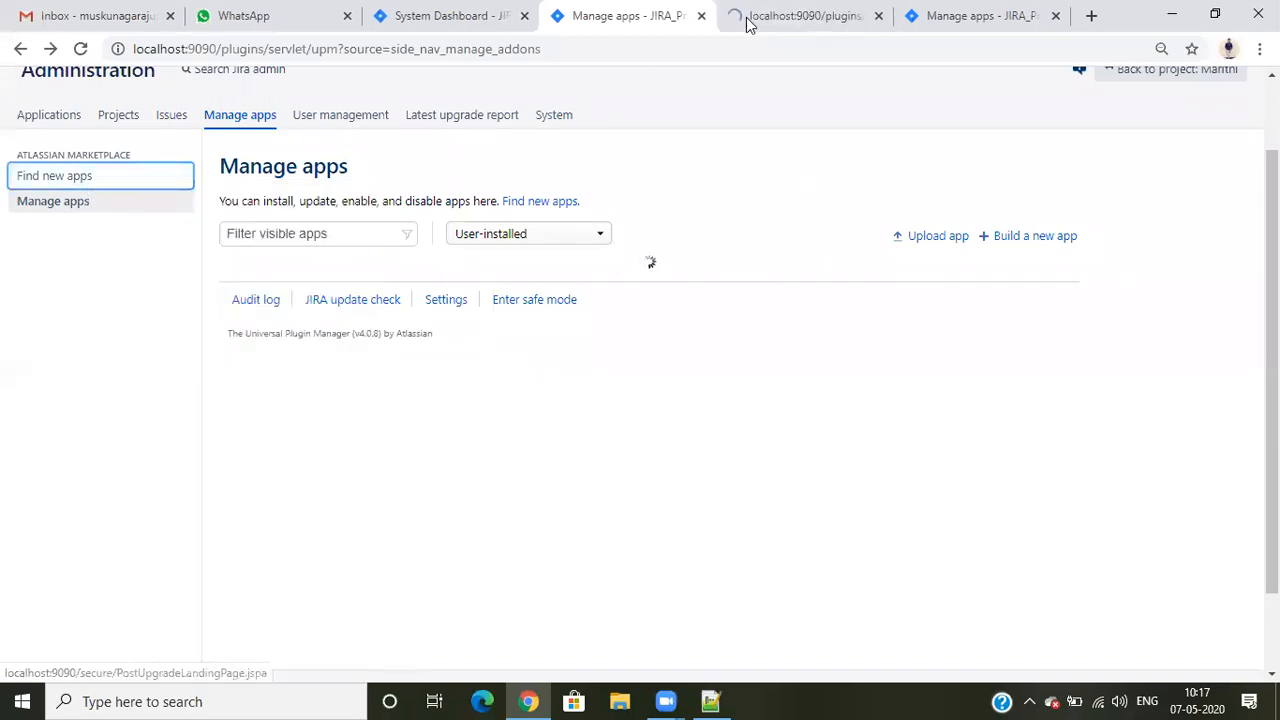
pyautogui.click(800, 12)
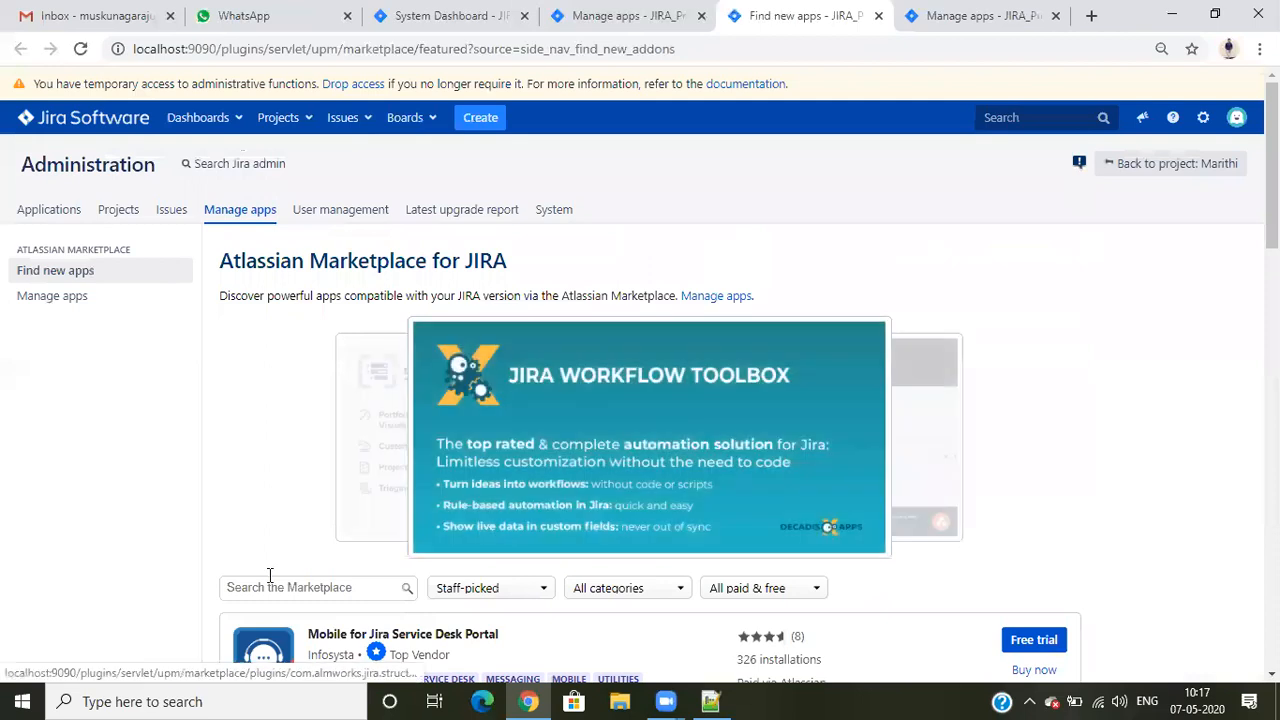
# - Search the Marketplace for "jsu" and open the details of JSU Automation Suite for Jira Workflows
pyautogui.scroll(-3, 290, 343)
pyautogui.click(287, 309)
pyautogui.write('jsu')
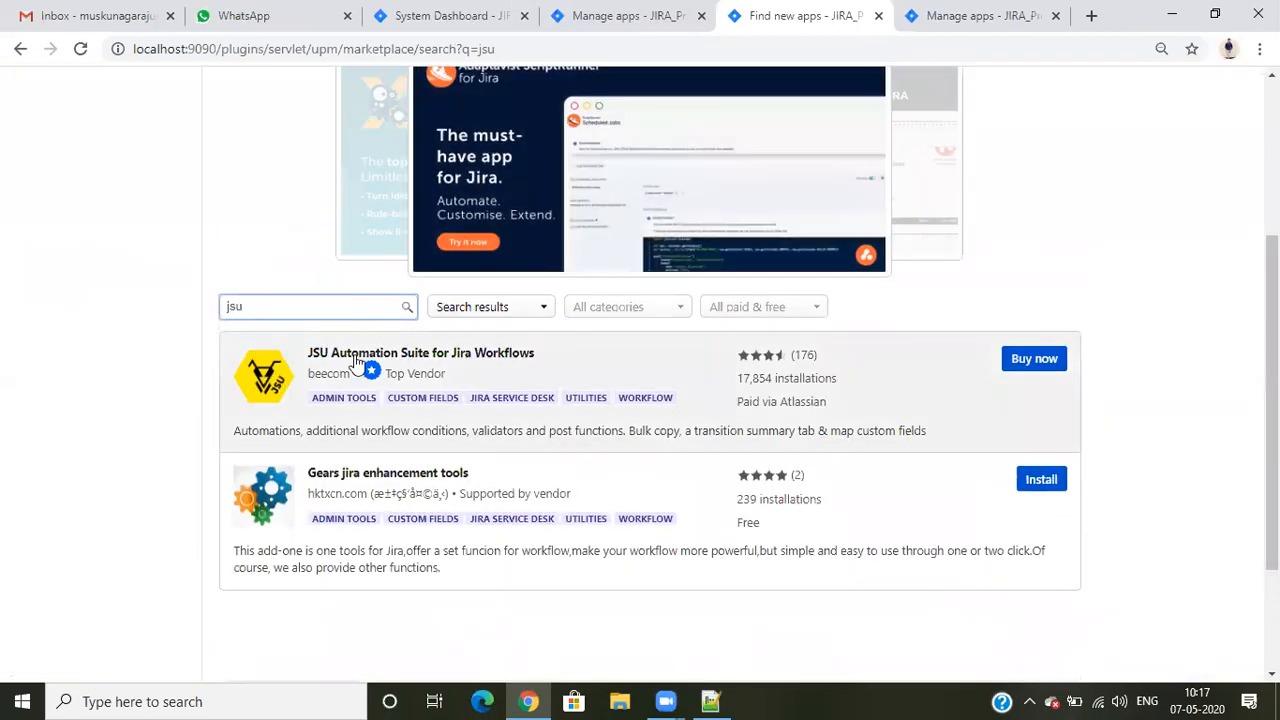
pyautogui.click(340, 361)
pyautogui.scroll(-4, 660, 400)
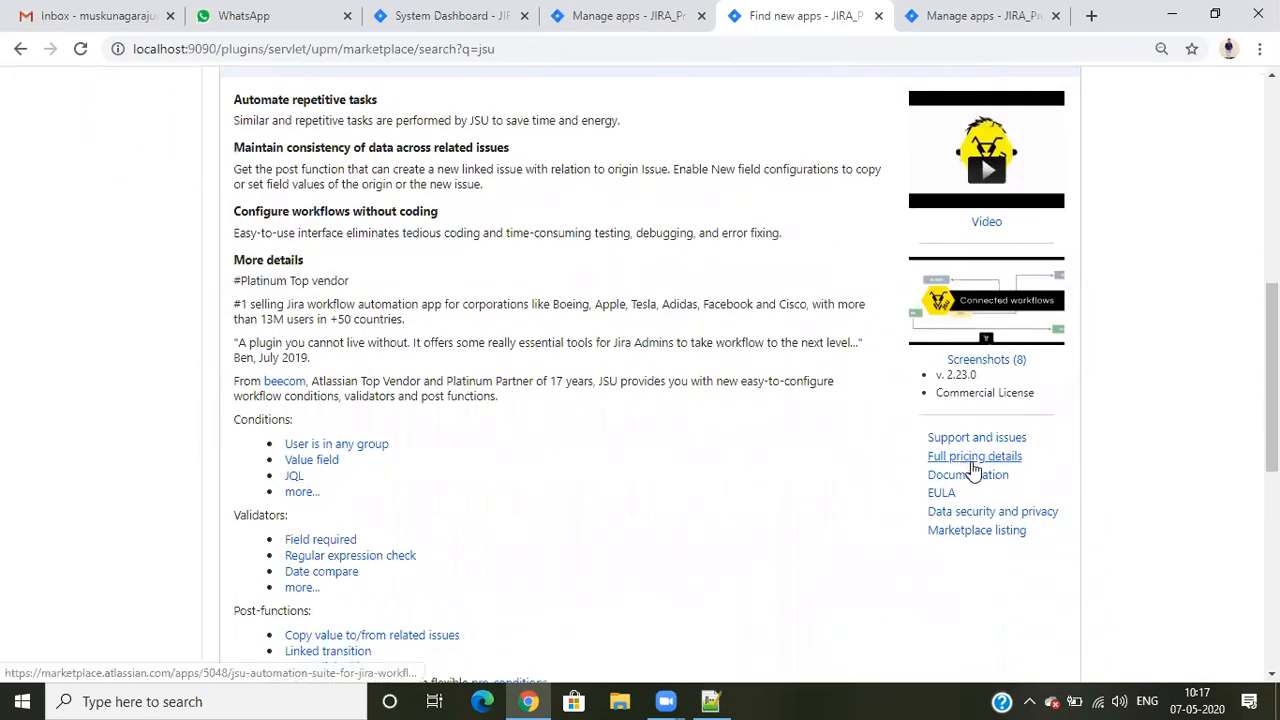
# - Open the app's support page in a new browser tab and go from its Versions section to the full version history
pyautogui.rightClick(970, 436)
pyautogui.click(986, 446)
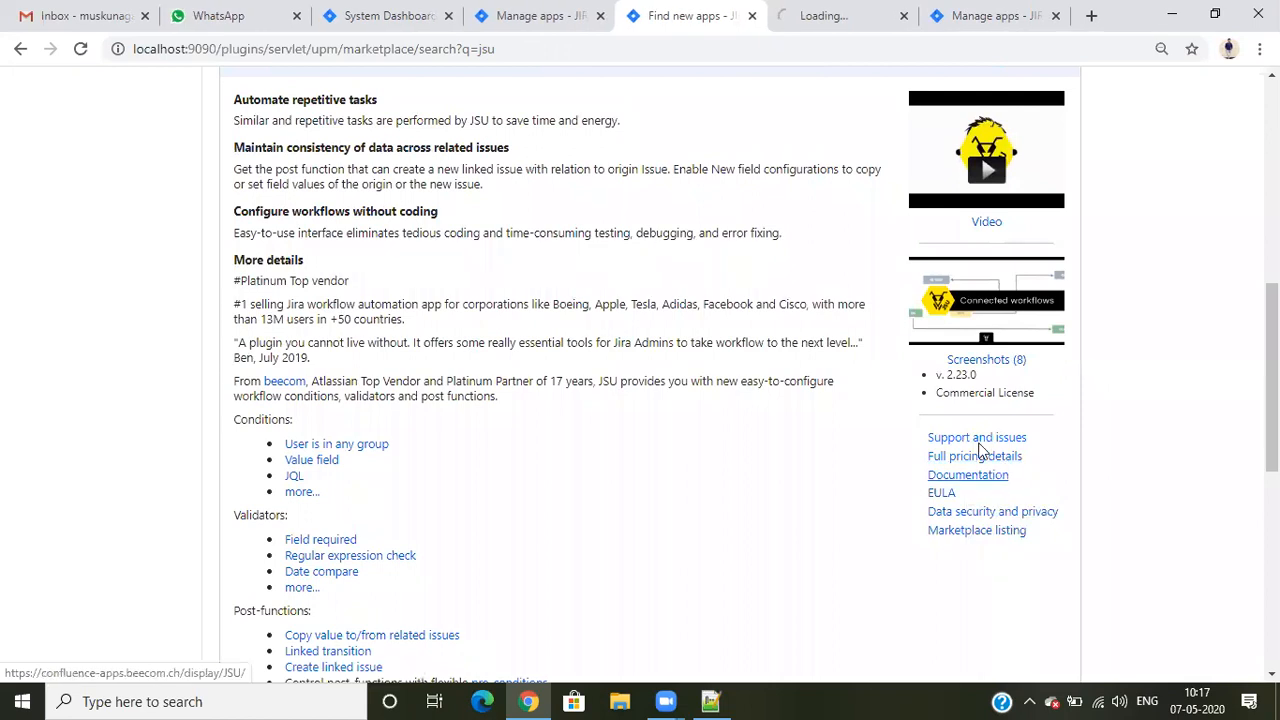
pyautogui.hotkey('ctrl', 'Tab')
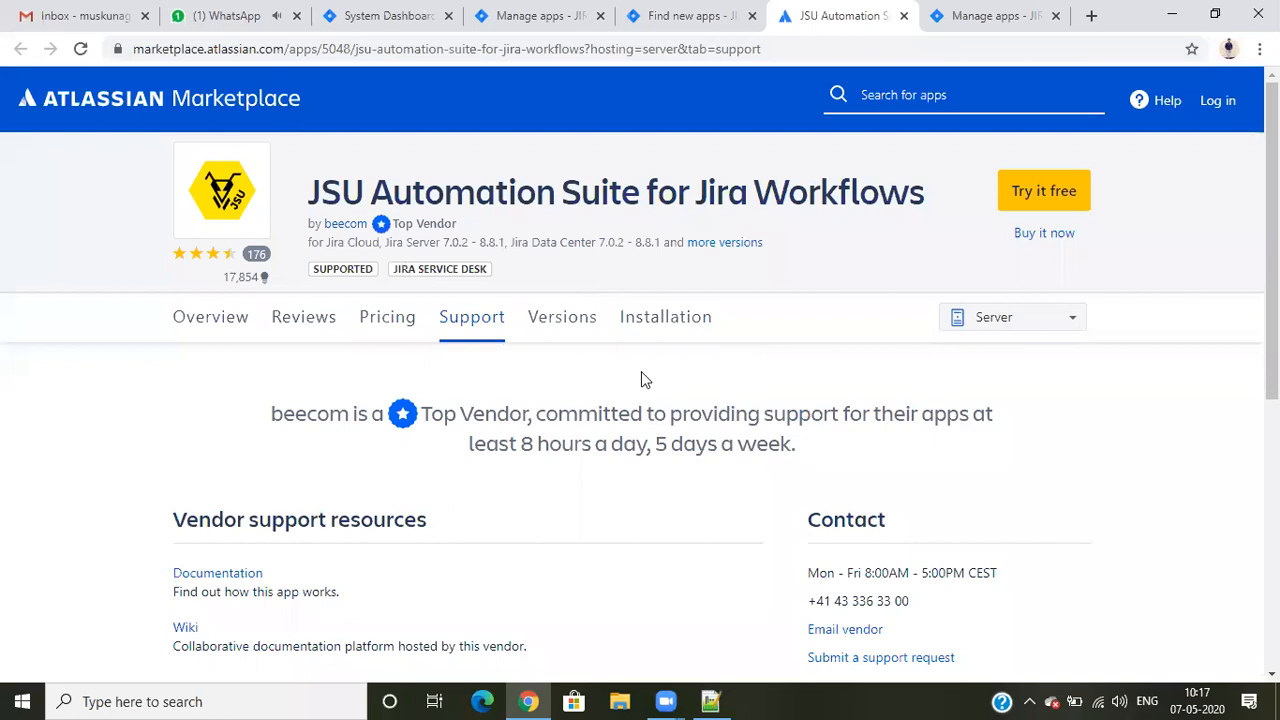
pyautogui.click(574, 326)
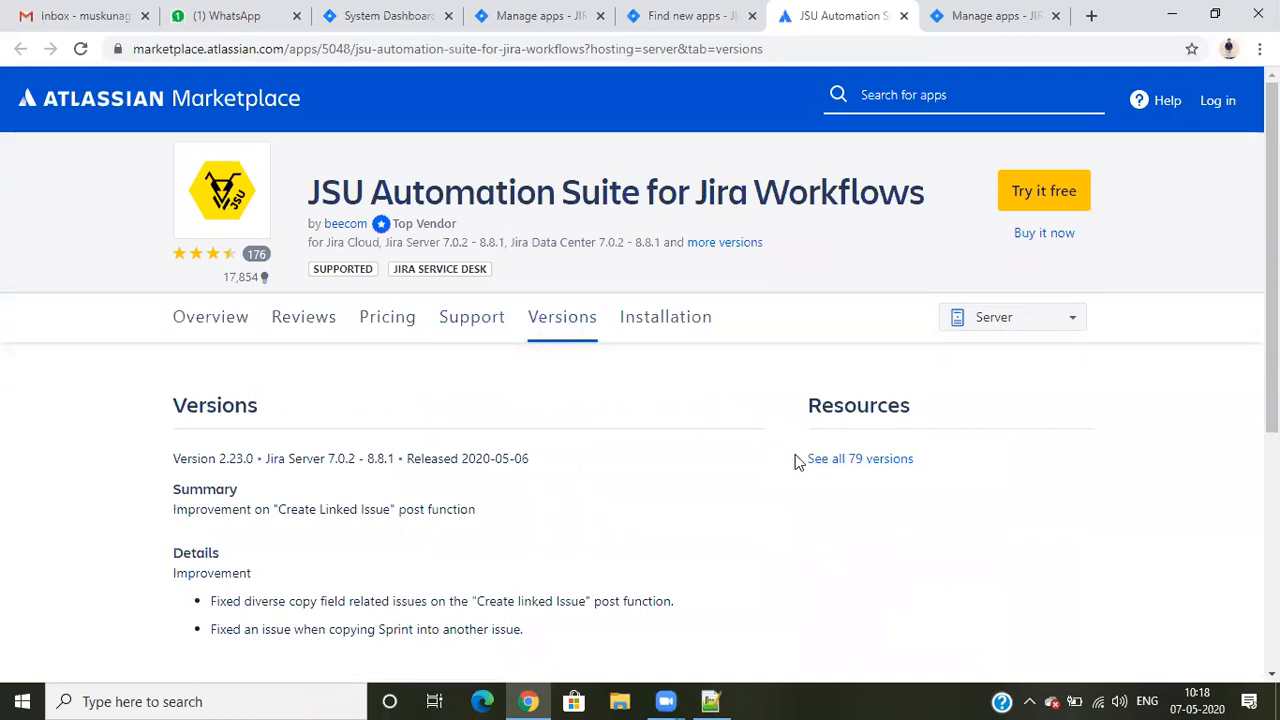
pyautogui.click(847, 464)
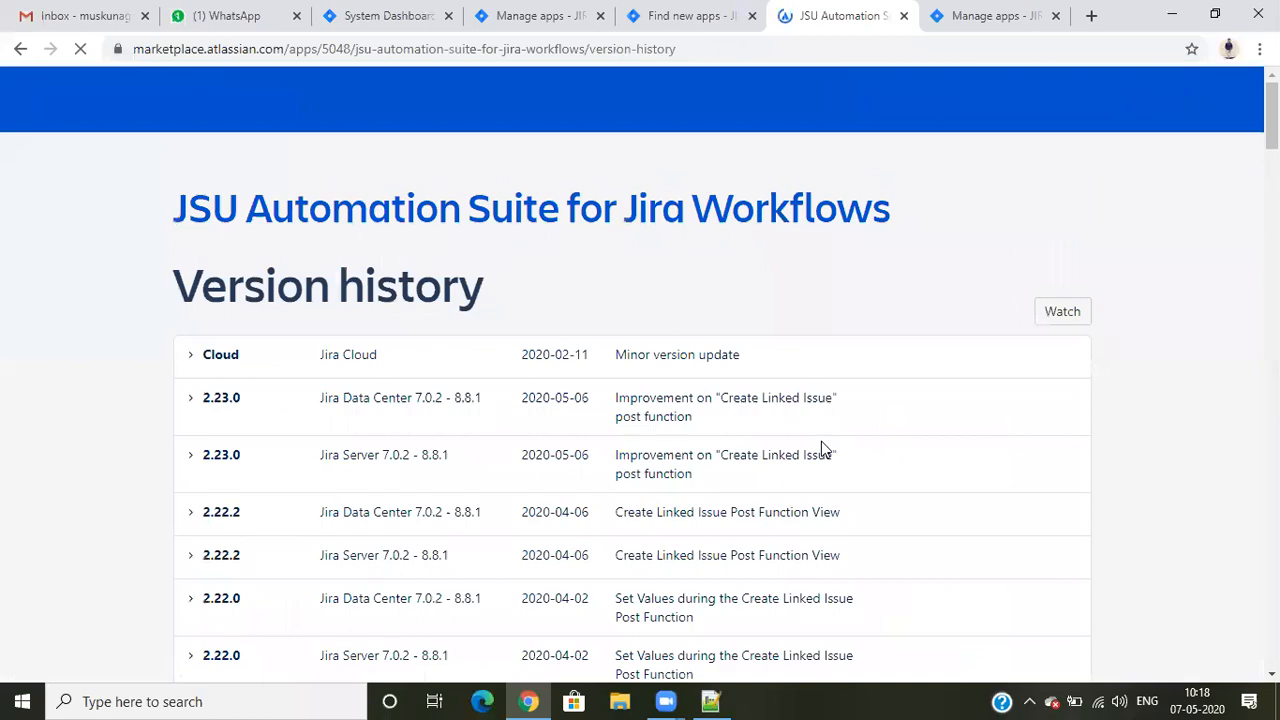
# - Compare the compatibility ranges in the JSU version history with the Jira version in the Manage apps page footer
pyautogui.scroll(-10, 654, 455)
pyautogui.scroll(-15, 638, 440)
pyautogui.scroll(15, 638, 440)
pyautogui.scroll(10, 638, 440)
pyautogui.scroll(-2, 638, 440)
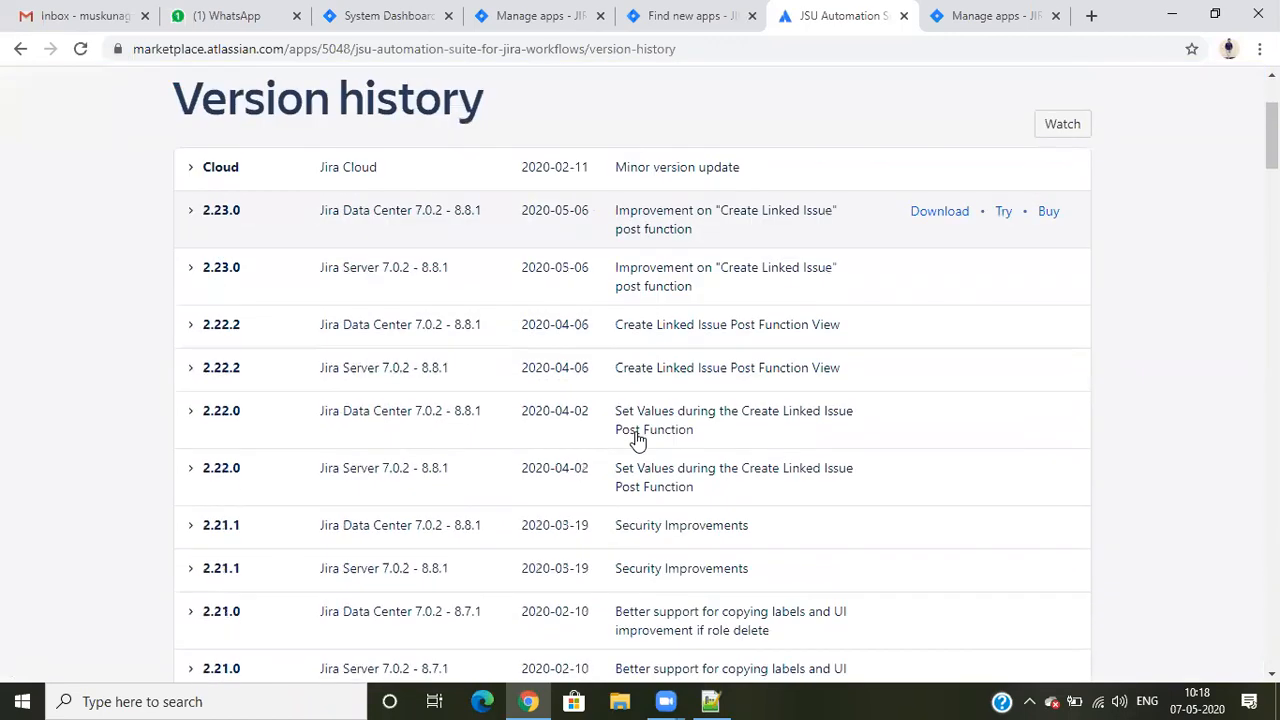
pyautogui.click(530, 16)
pyautogui.scroll(-3, 600, 480)
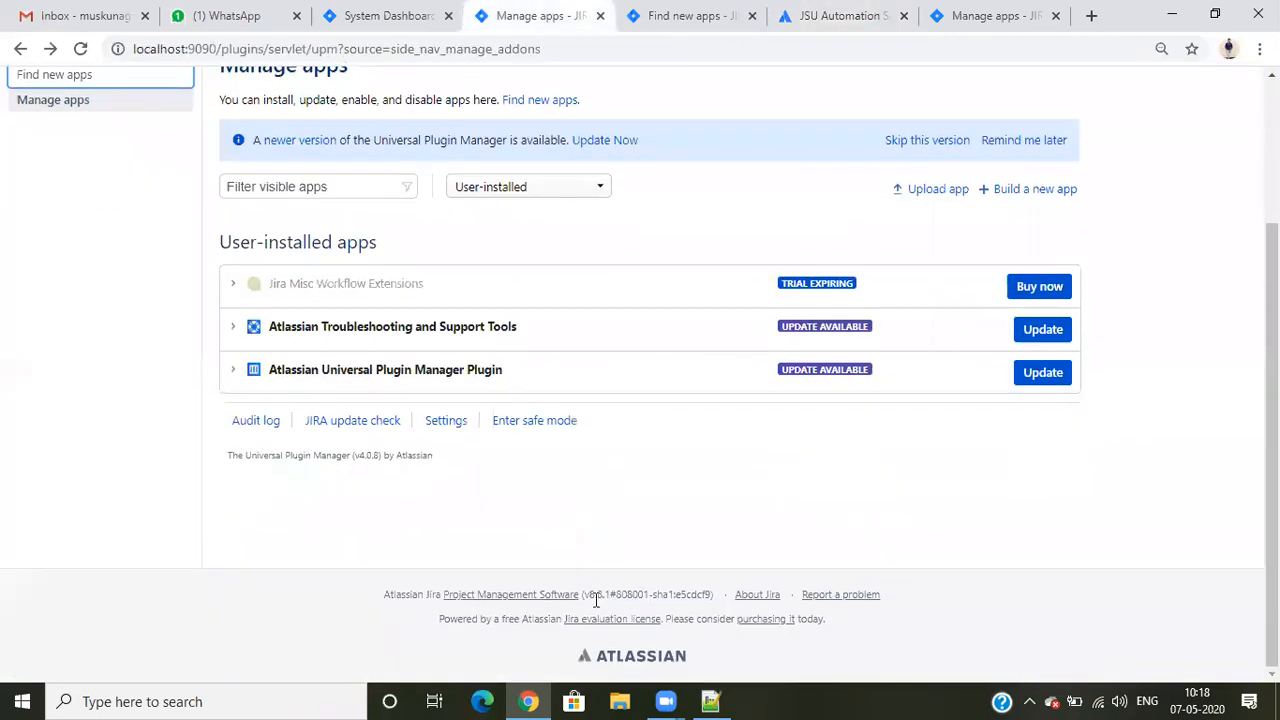
pyautogui.moveTo(585, 594); pyautogui.dragTo(601, 594)
pyautogui.click(855, 20)
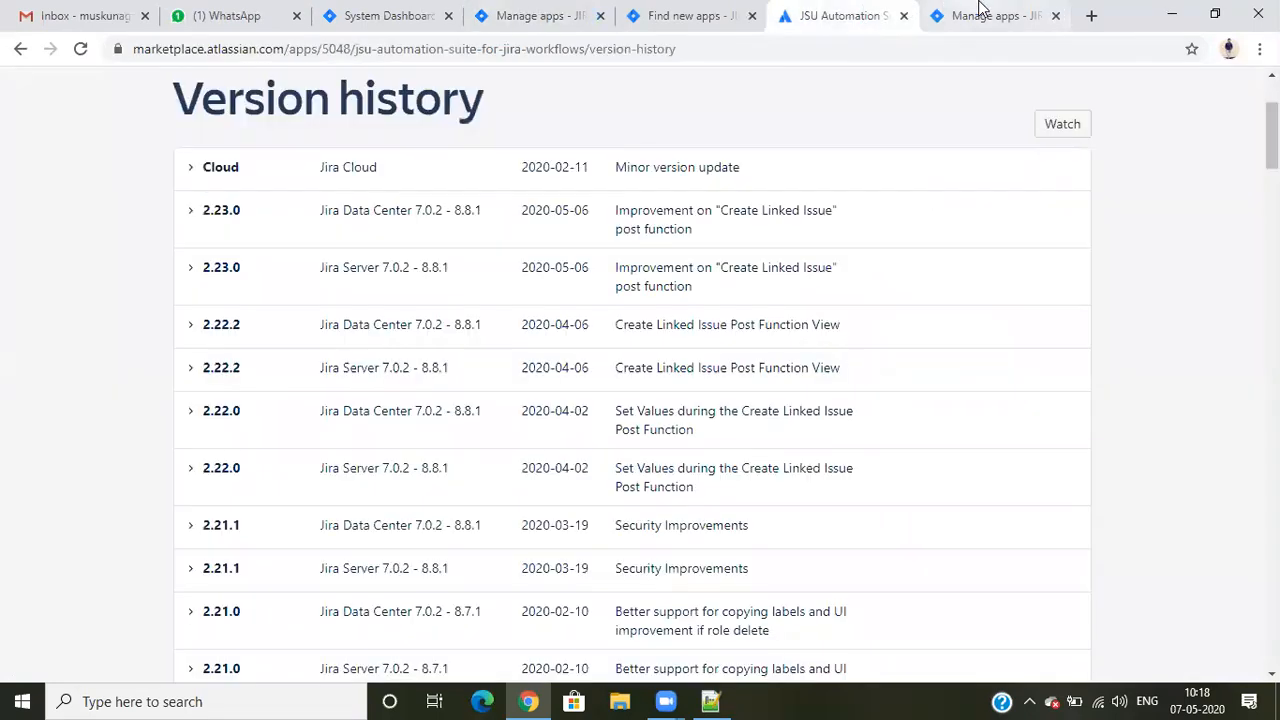
# - Download JSU version 2.23.0 for Jira Server 7.0.2 - 8.8.1 and keep the flagged .jar file
pyautogui.scroll(-2, 457, 370)
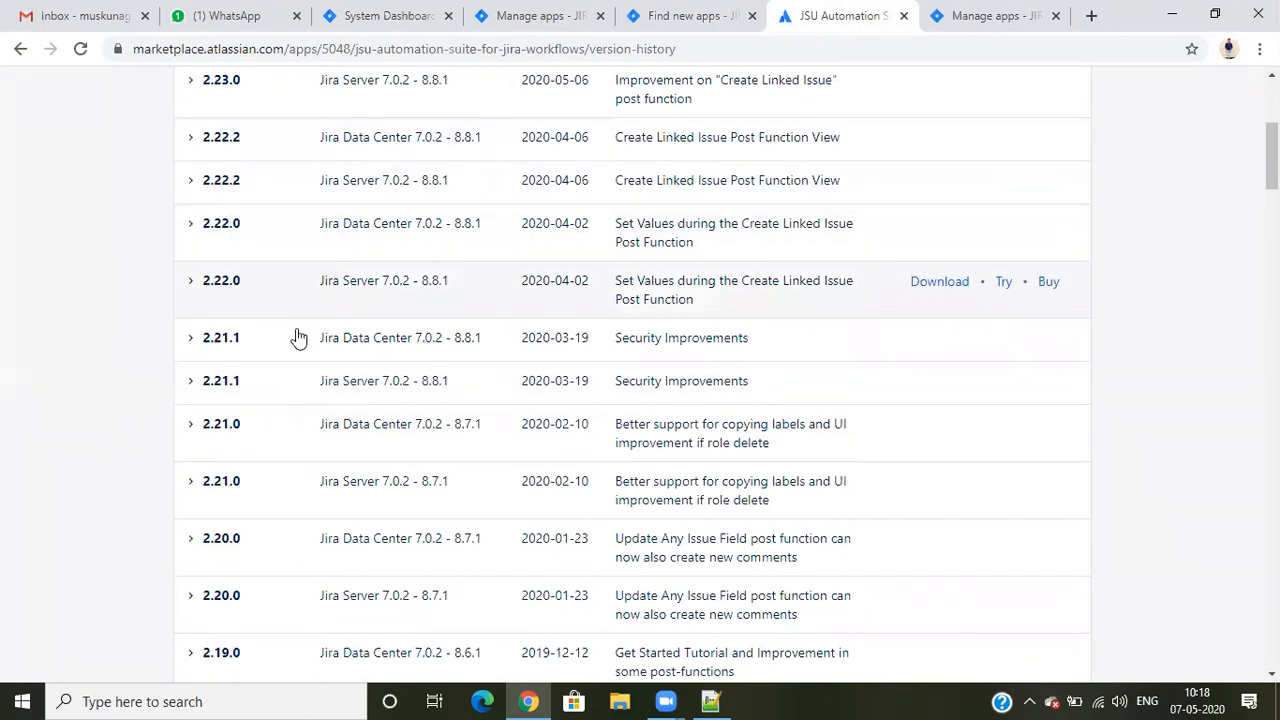
pyautogui.scroll(3, 288, 374)
pyautogui.scroll(1, 288, 374)
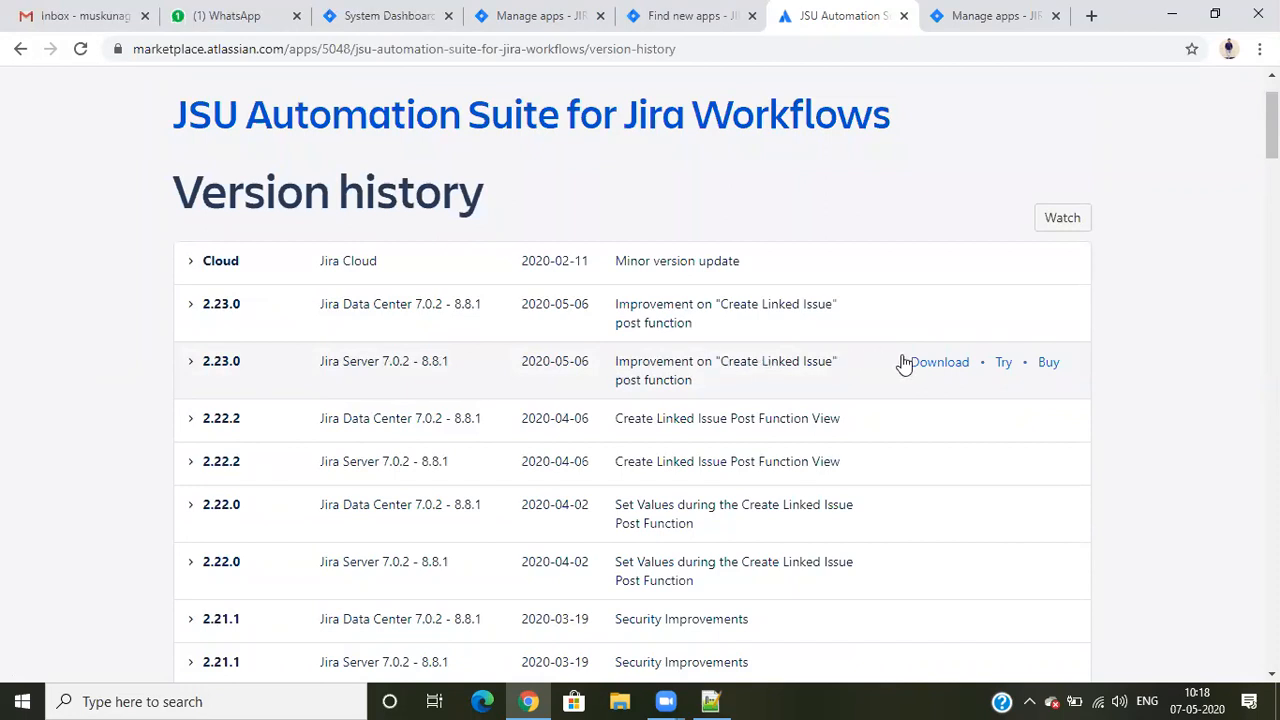
pyautogui.click(935, 369)
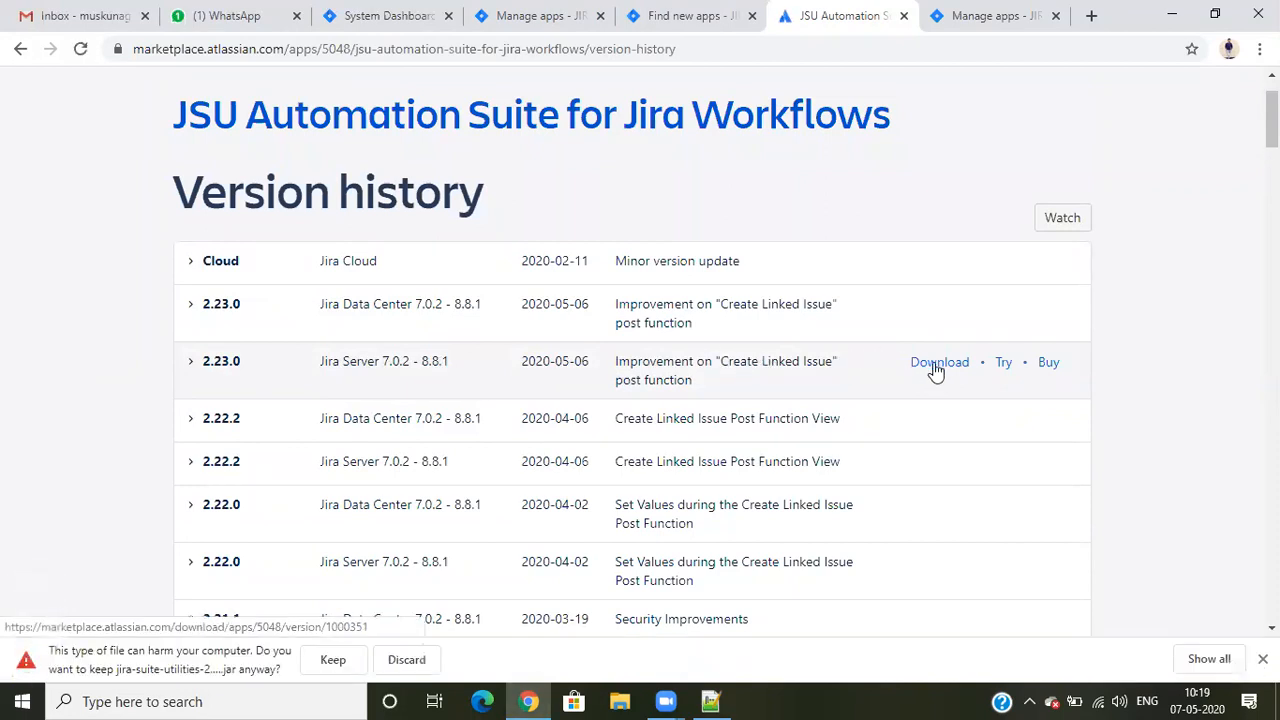
pyautogui.click(333, 659)
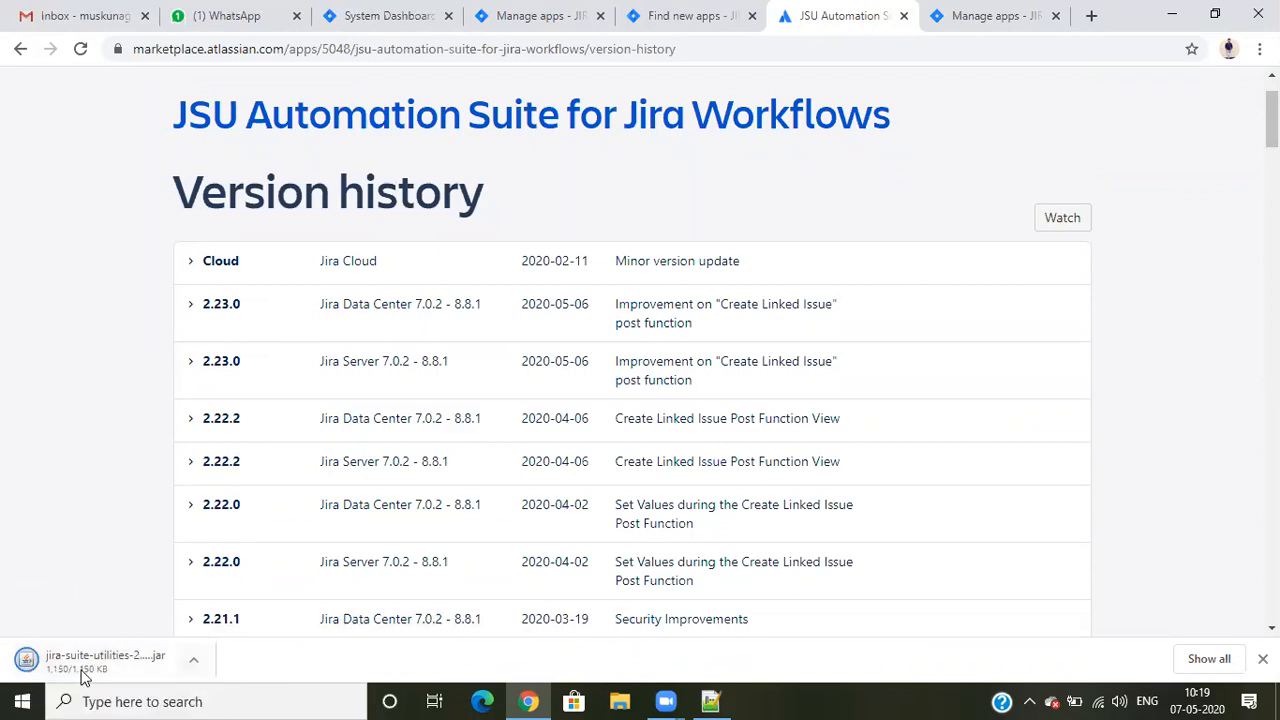
# - Switch to File Explorer and delete the duplicate jira-suite-utilities-2.23.0 file without the (1) suffix from Downloads
pyautogui.click(617, 700)
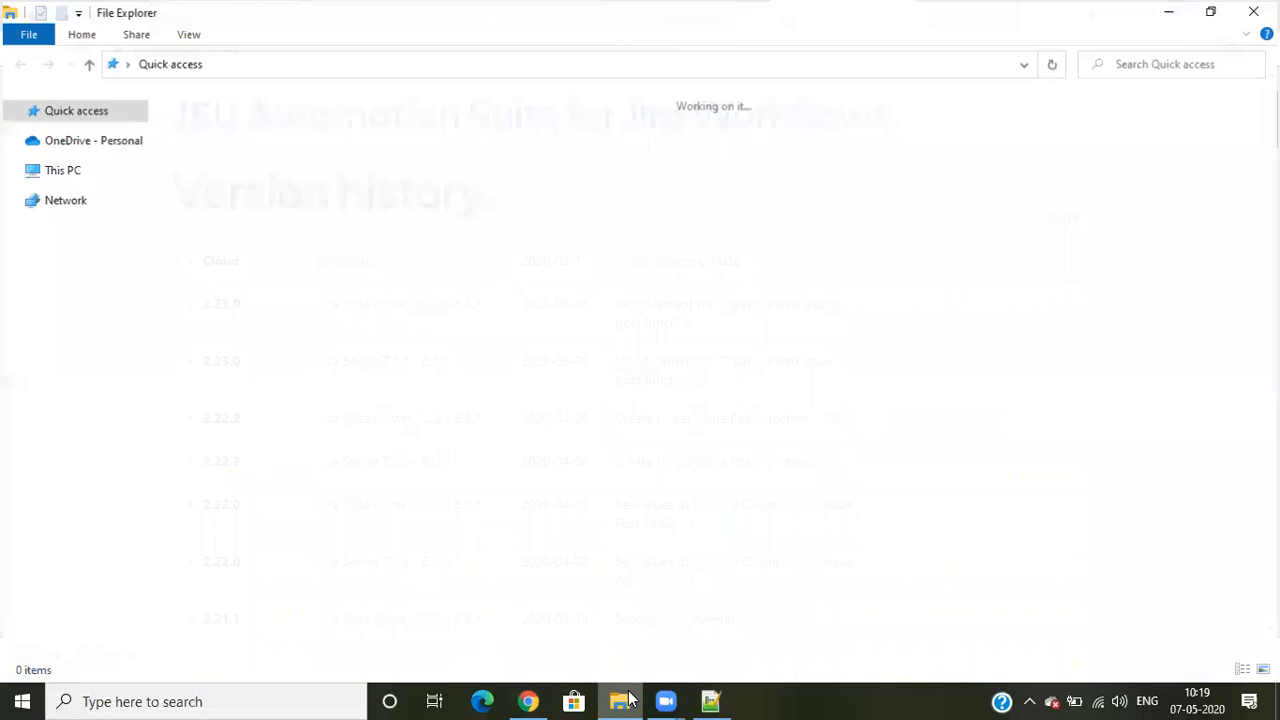
pyautogui.click(66, 259)
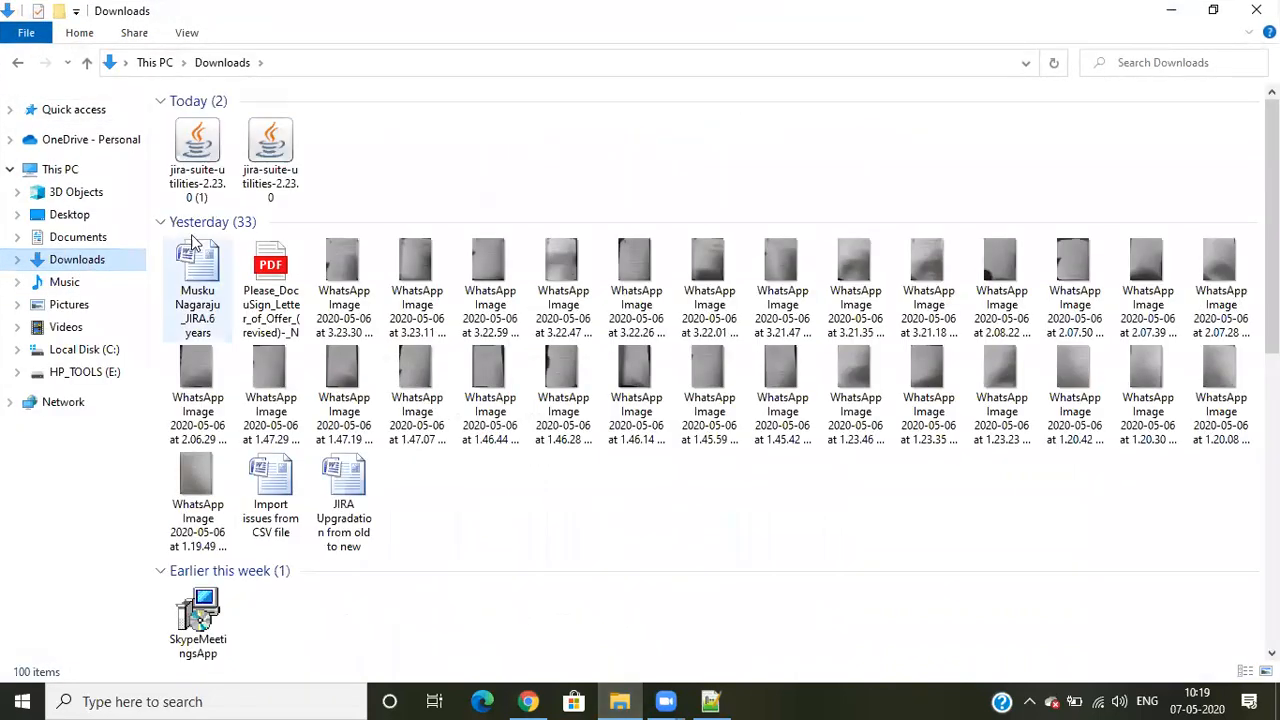
pyautogui.click(287, 190)
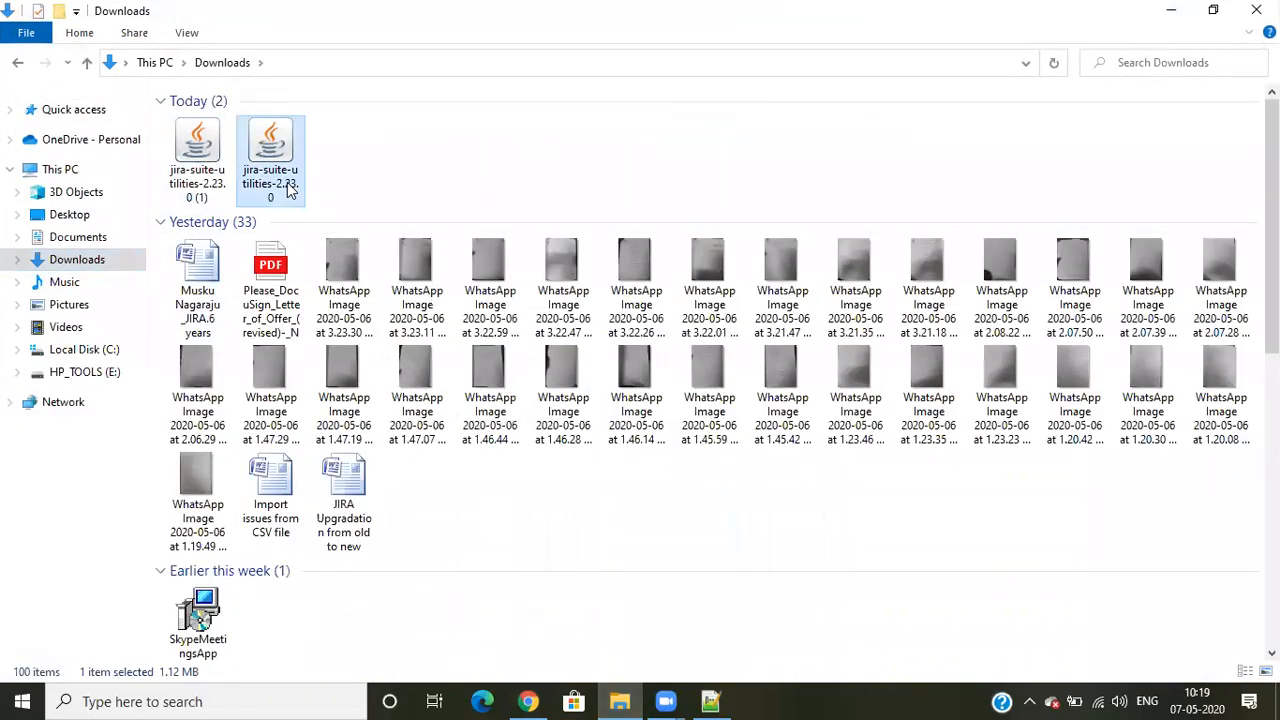
pyautogui.press('Delete')
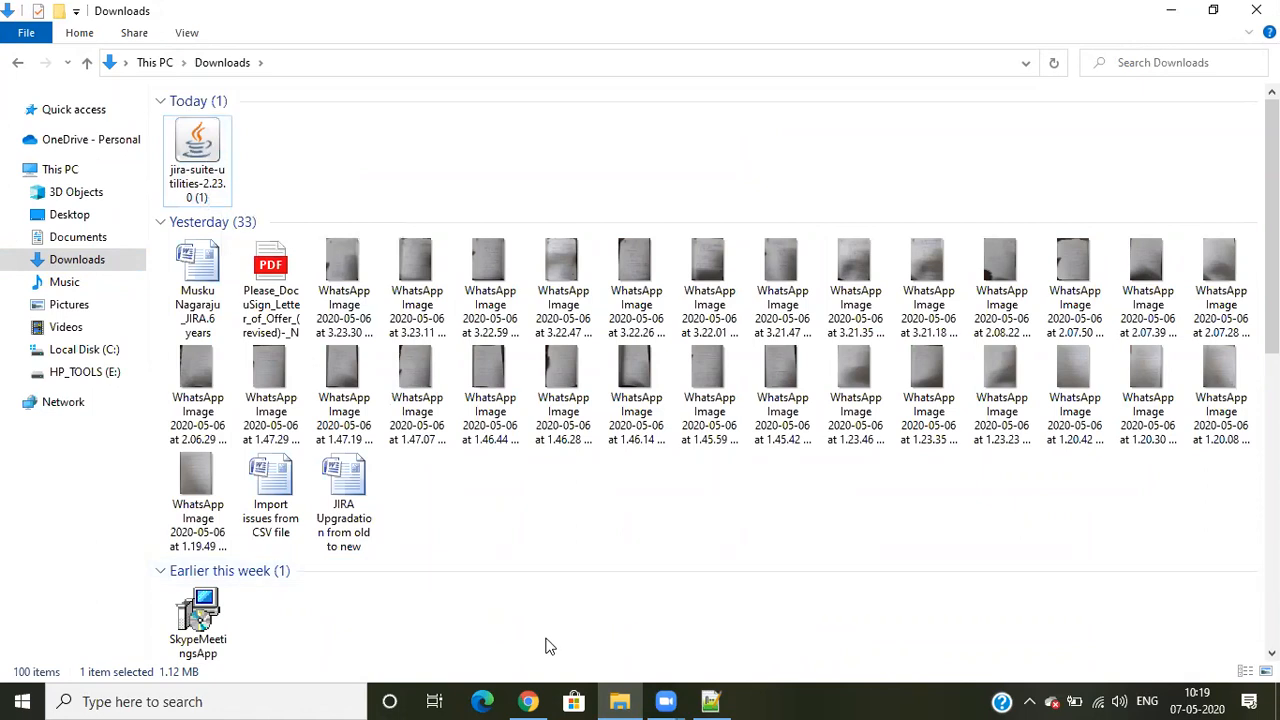
# - Switch back to Chrome's Manage apps tab and choose jira-suite-utilities-2.23.0 (1) from Downloads as the app file to upload
pyautogui.click(529, 701)
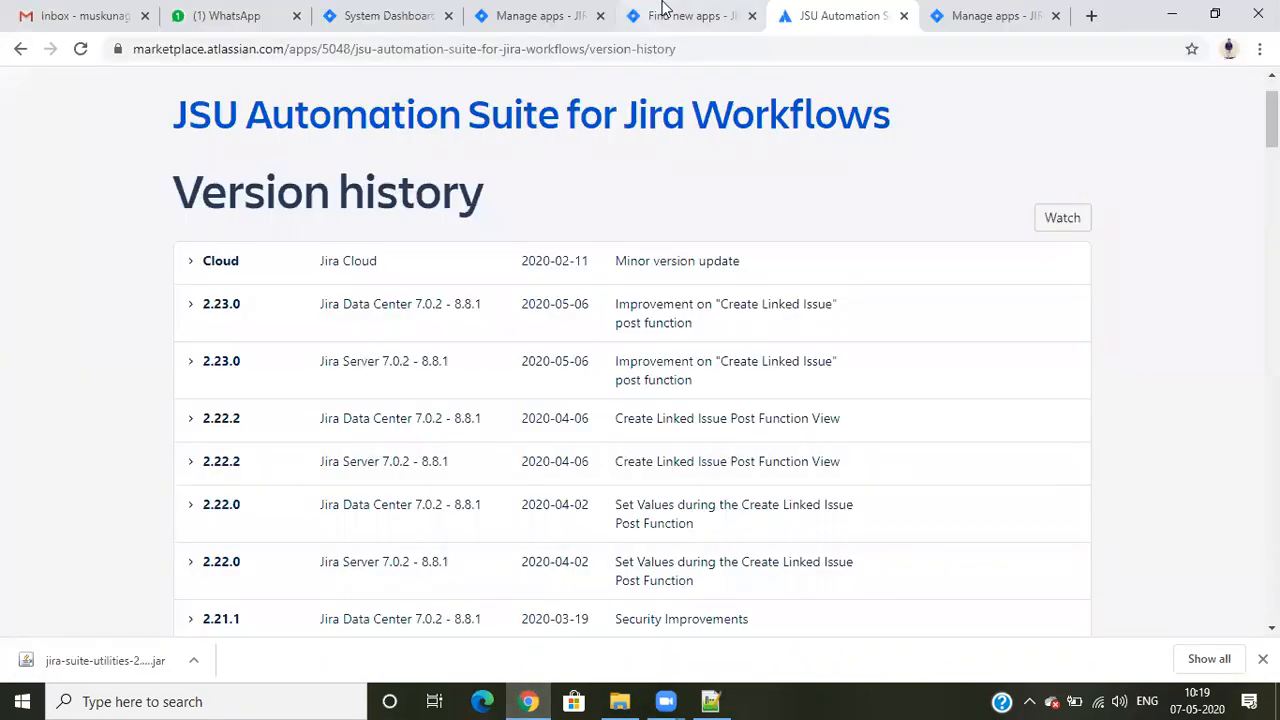
pyautogui.click(540, 15)
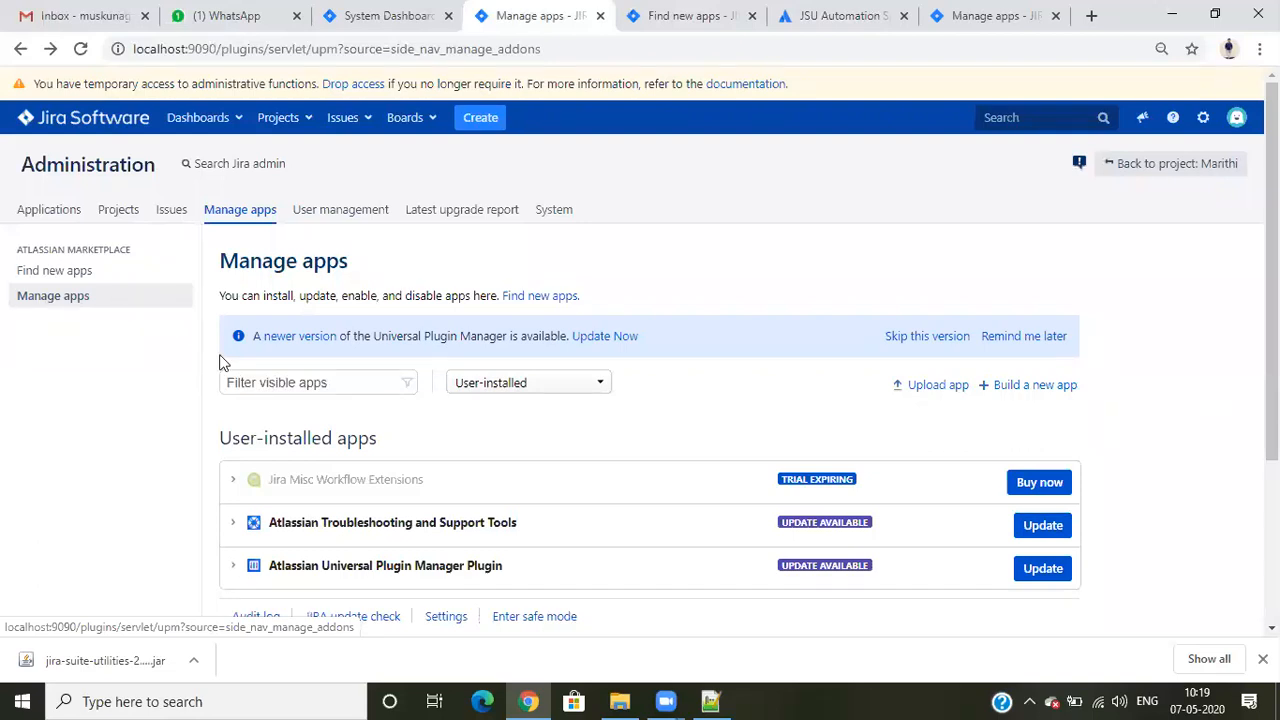
pyautogui.click(941, 386)
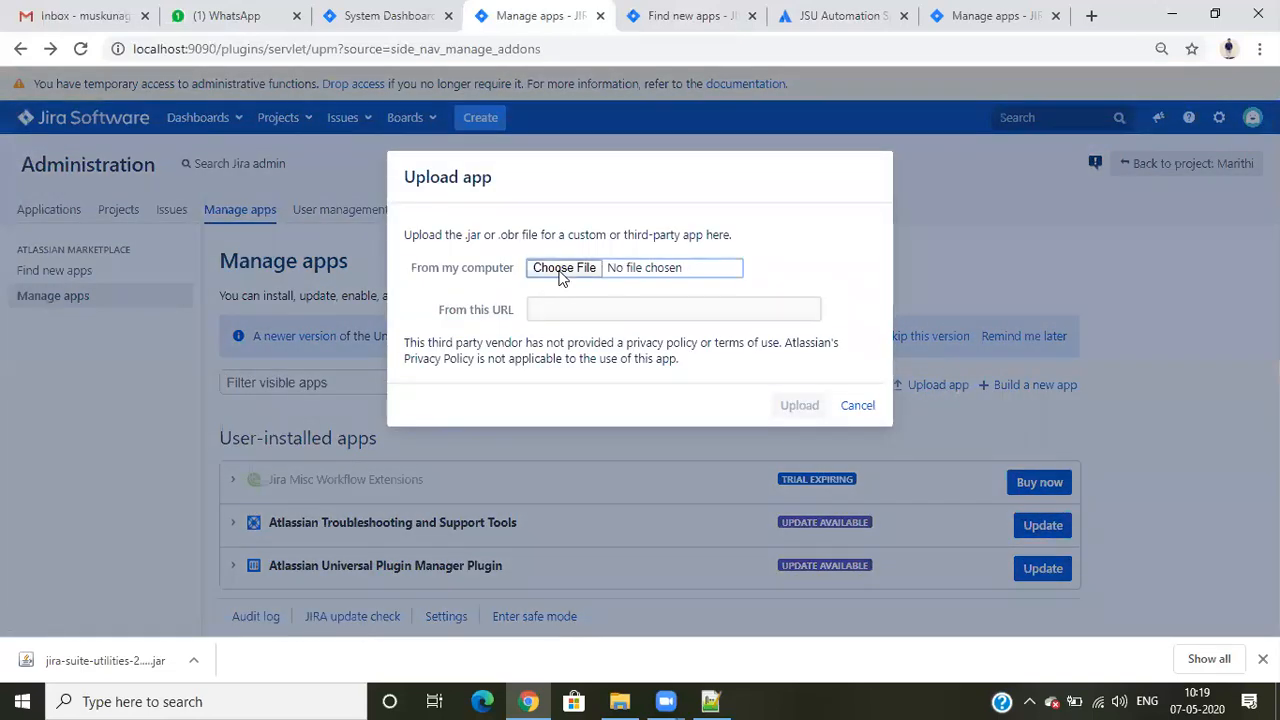
pyautogui.click(558, 272)
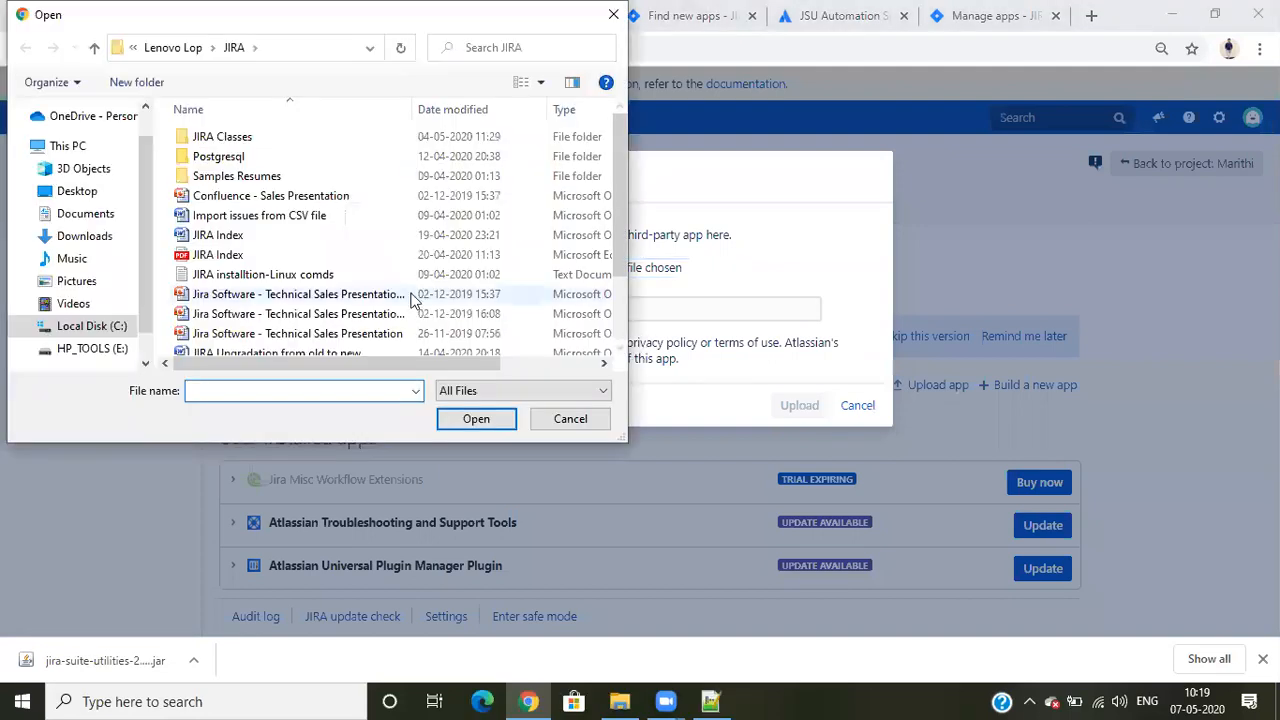
pyautogui.click(103, 240)
pyautogui.click(231, 227)
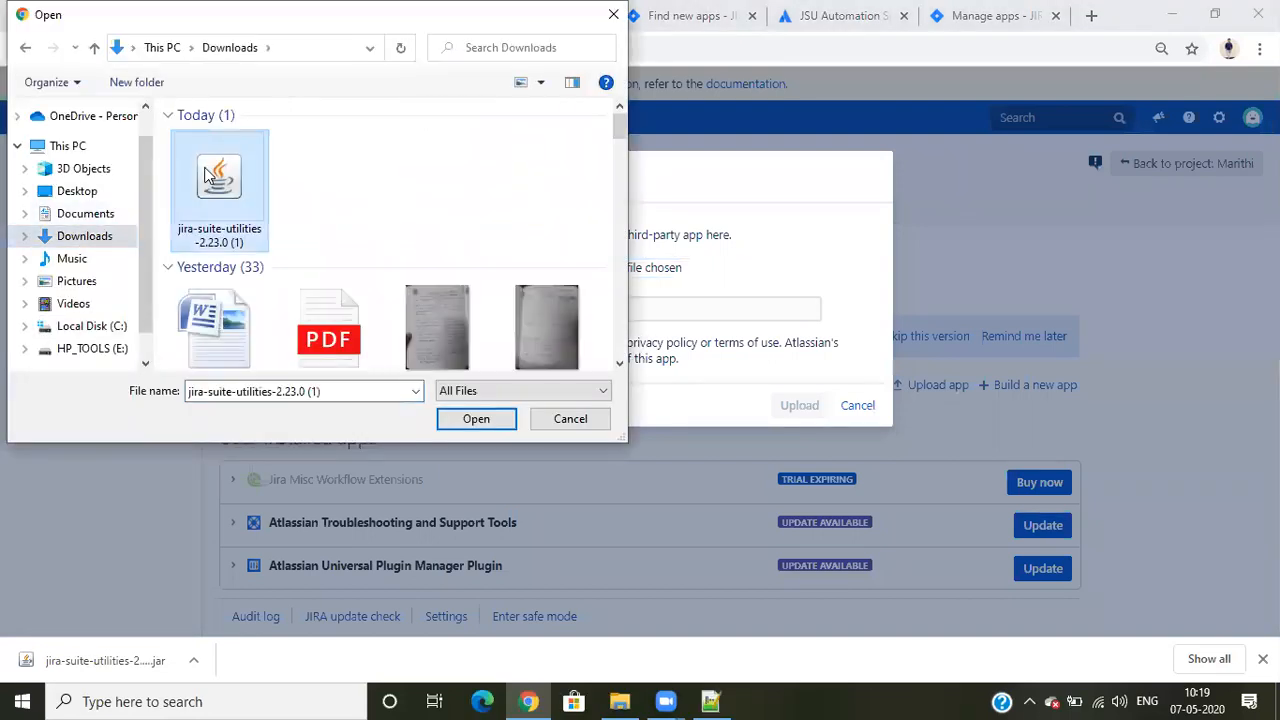
pyautogui.click(471, 418)
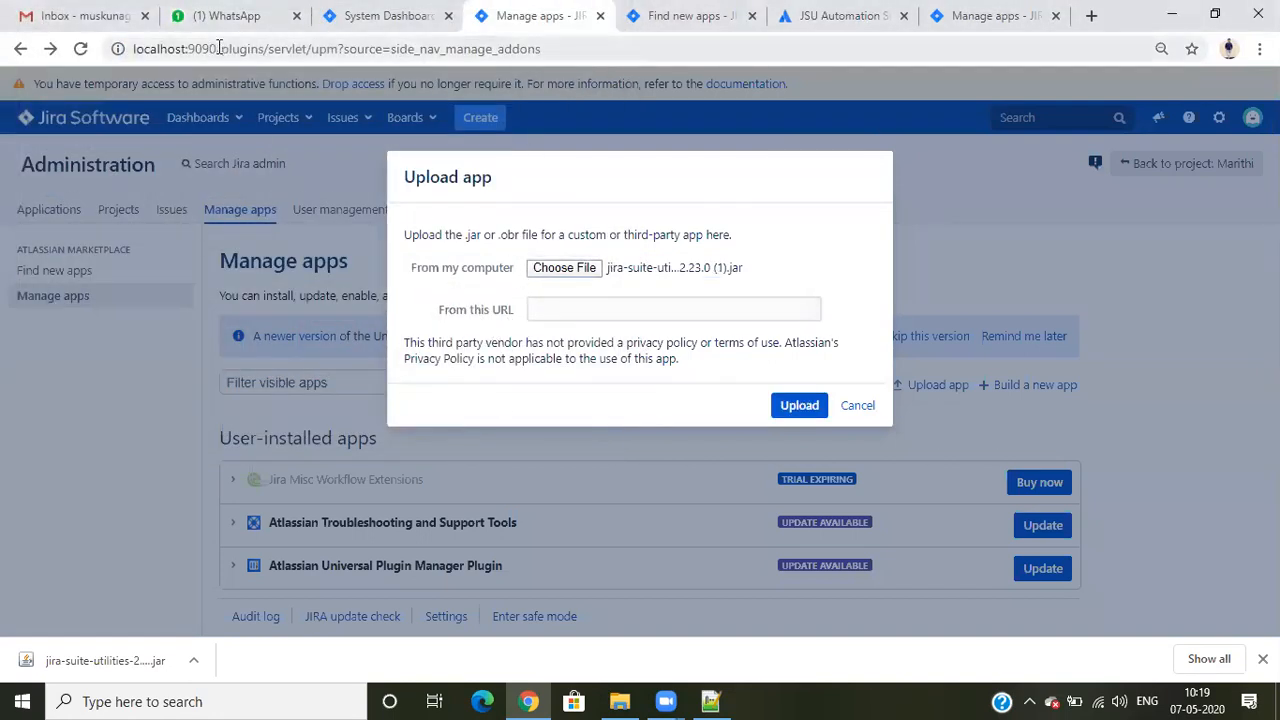
pyautogui.moveTo(217, 50); pyautogui.dragTo(99, 44)
pyautogui.hotkey('ctrl', 'c')
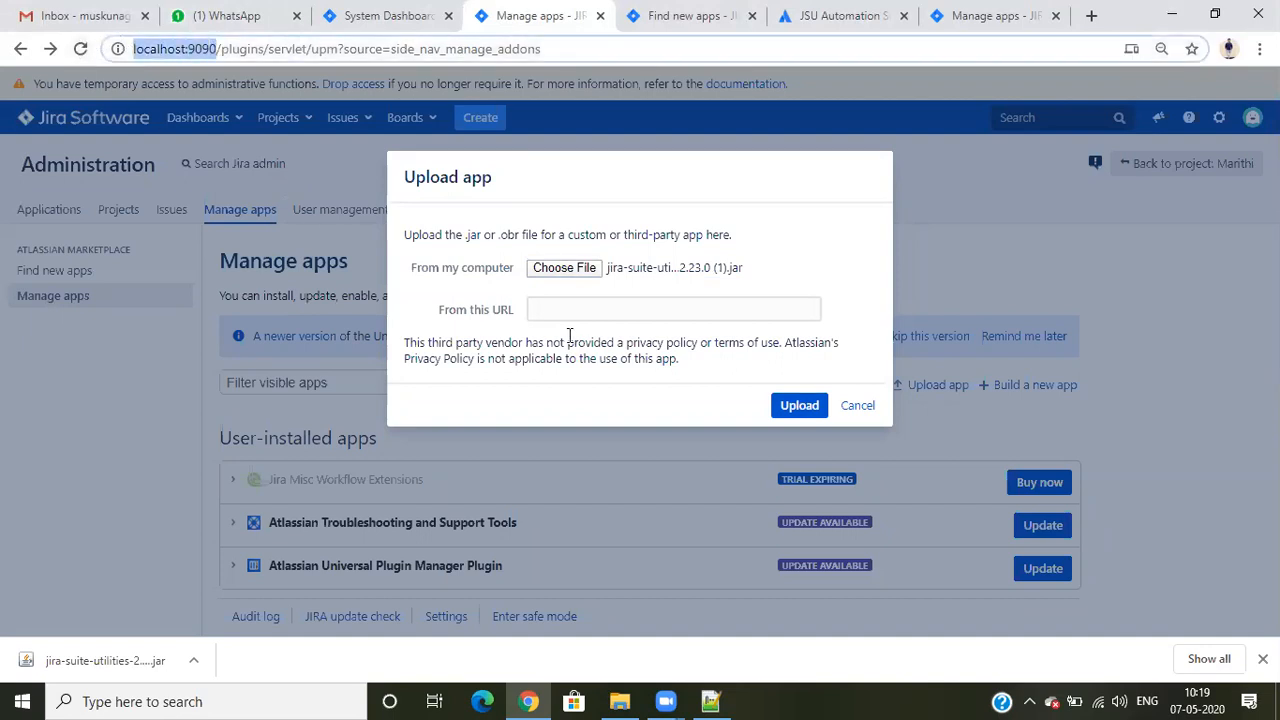
pyautogui.click(574, 310)
pyautogui.hotkey('ctrl', 'v')
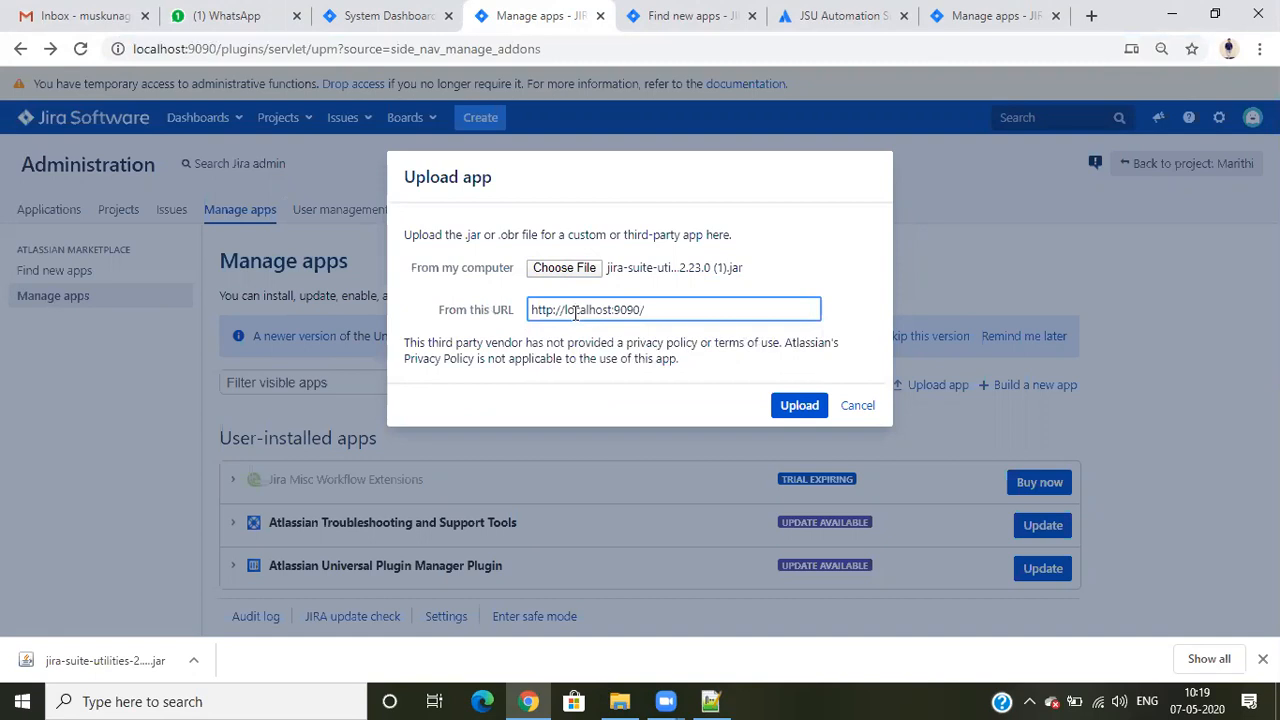
pyautogui.click(792, 406)
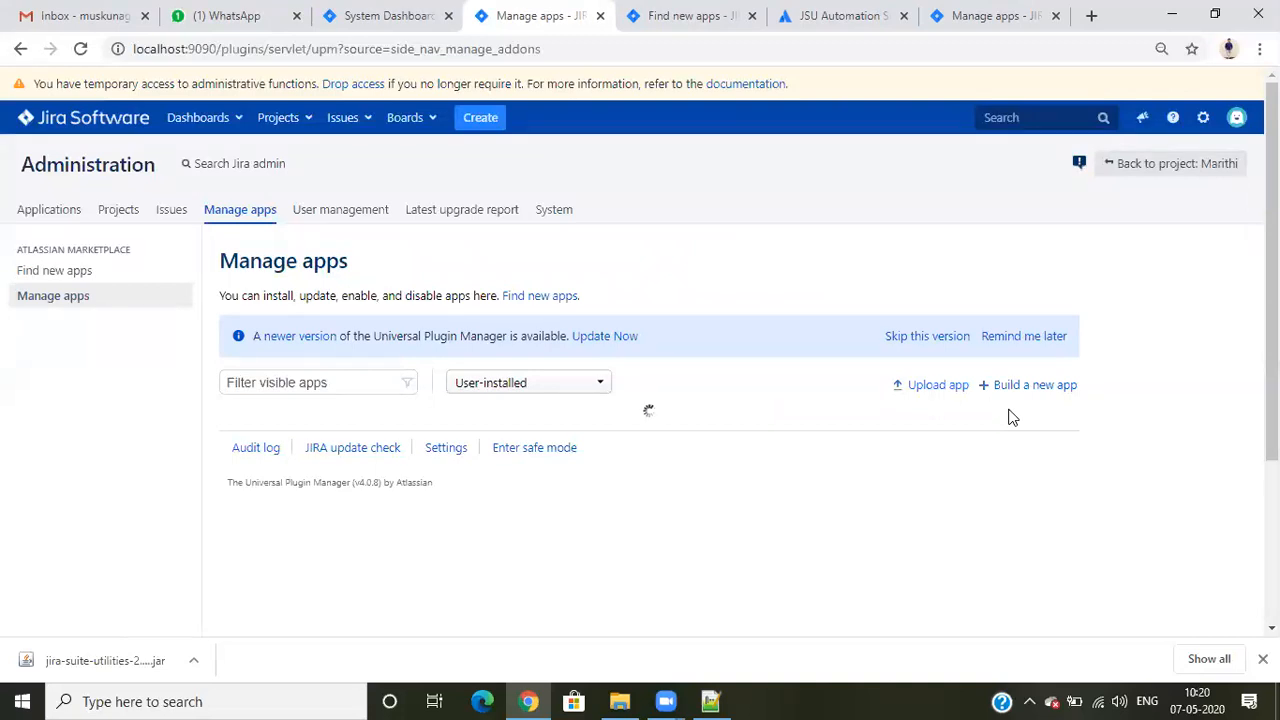
pyautogui.scroll(-3, 1010, 418)
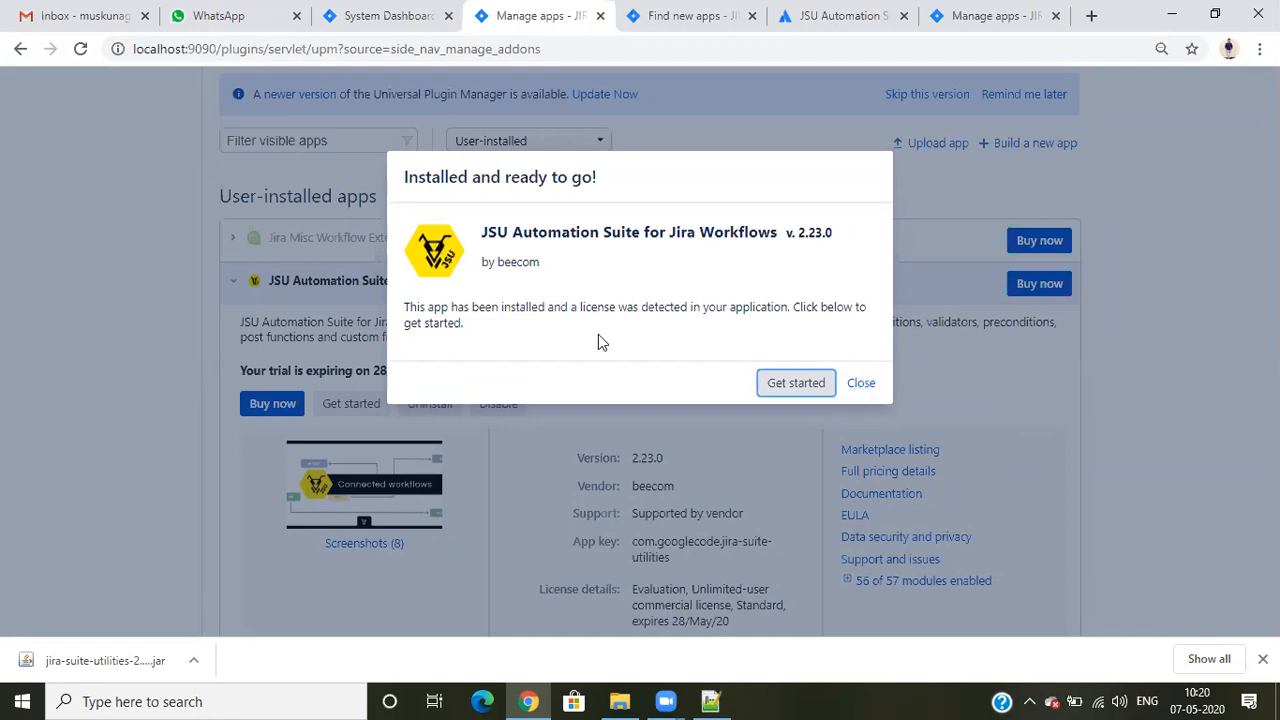
pyautogui.click(852, 389)
pyautogui.click(234, 283)
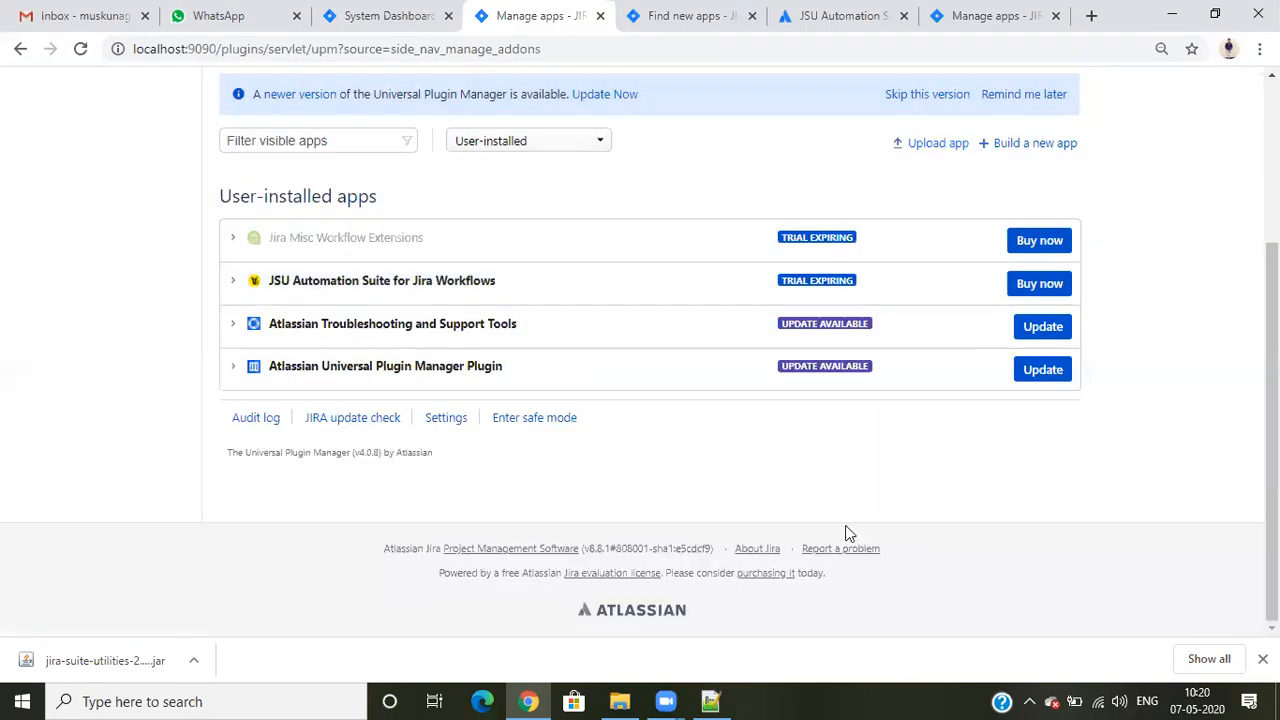
# - Examine the version and license details of JSU Automation Suite for Jira Workflows in the user-installed apps, then collapse them
pyautogui.scroll(3, 756, 600)
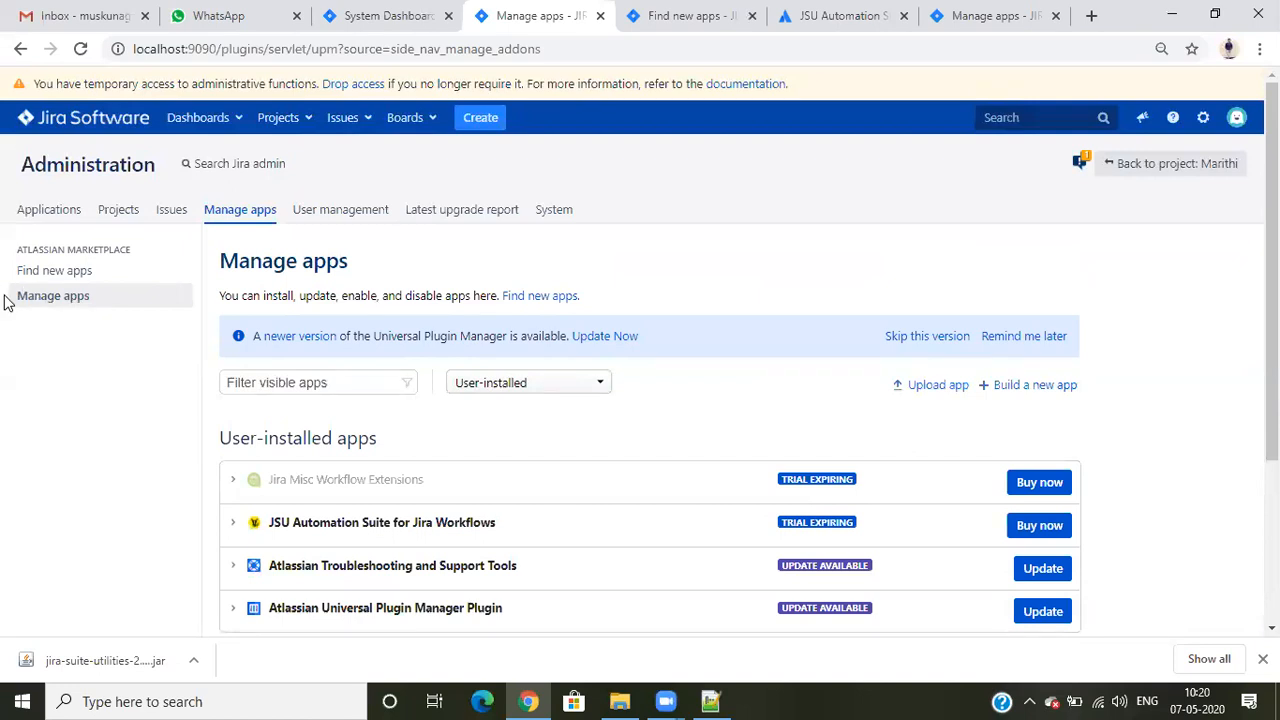
pyautogui.scroll(-2, 547, 407)
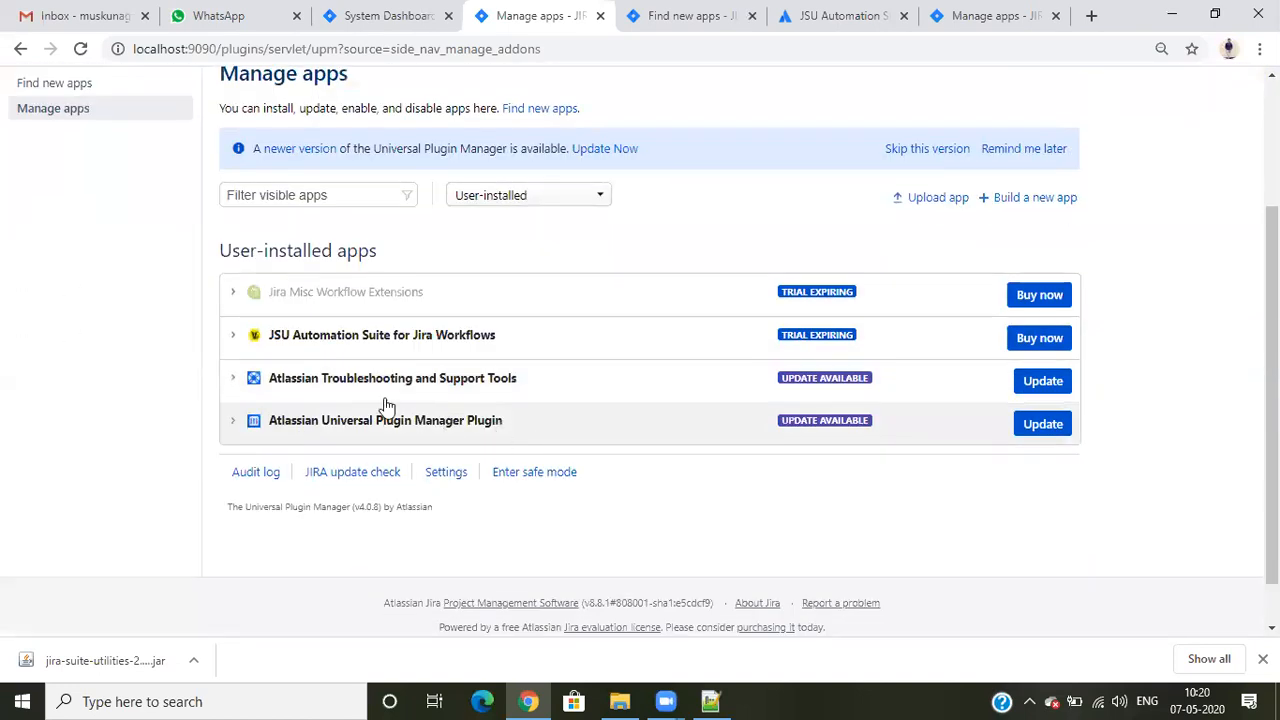
pyautogui.click(250, 338)
pyautogui.scroll(-3, 736, 412)
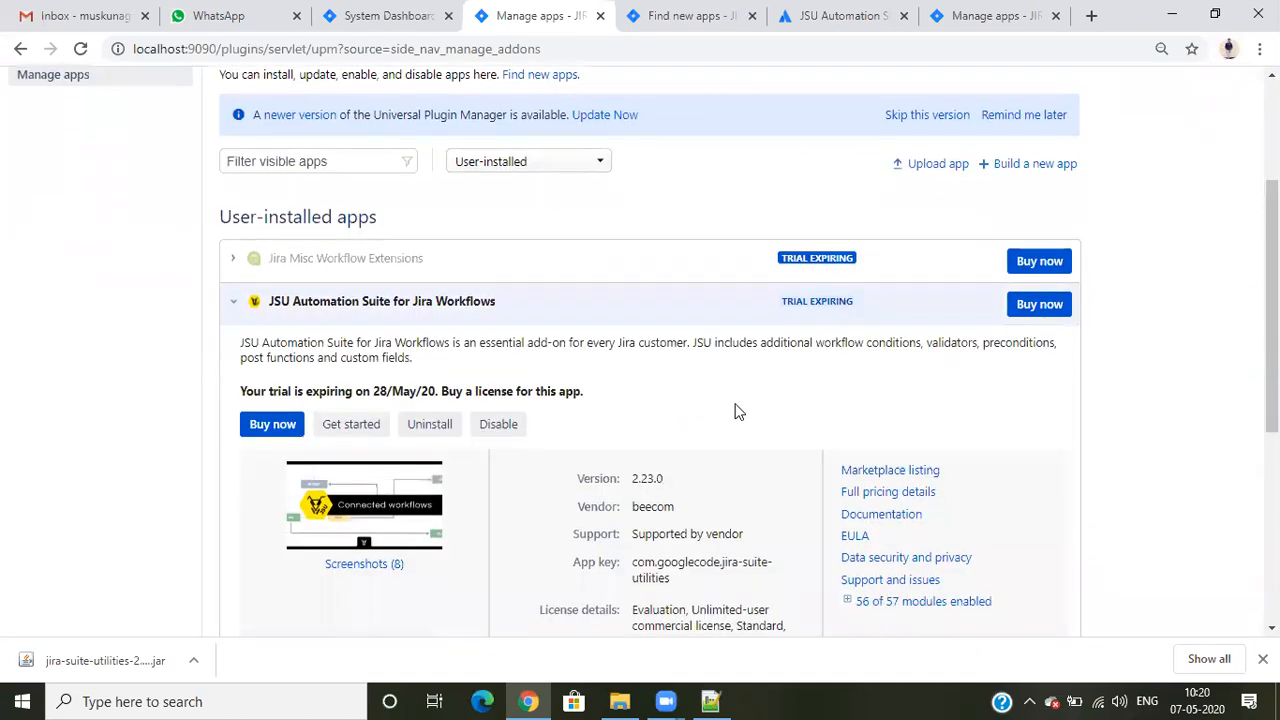
pyautogui.scroll(-2, 736, 422)
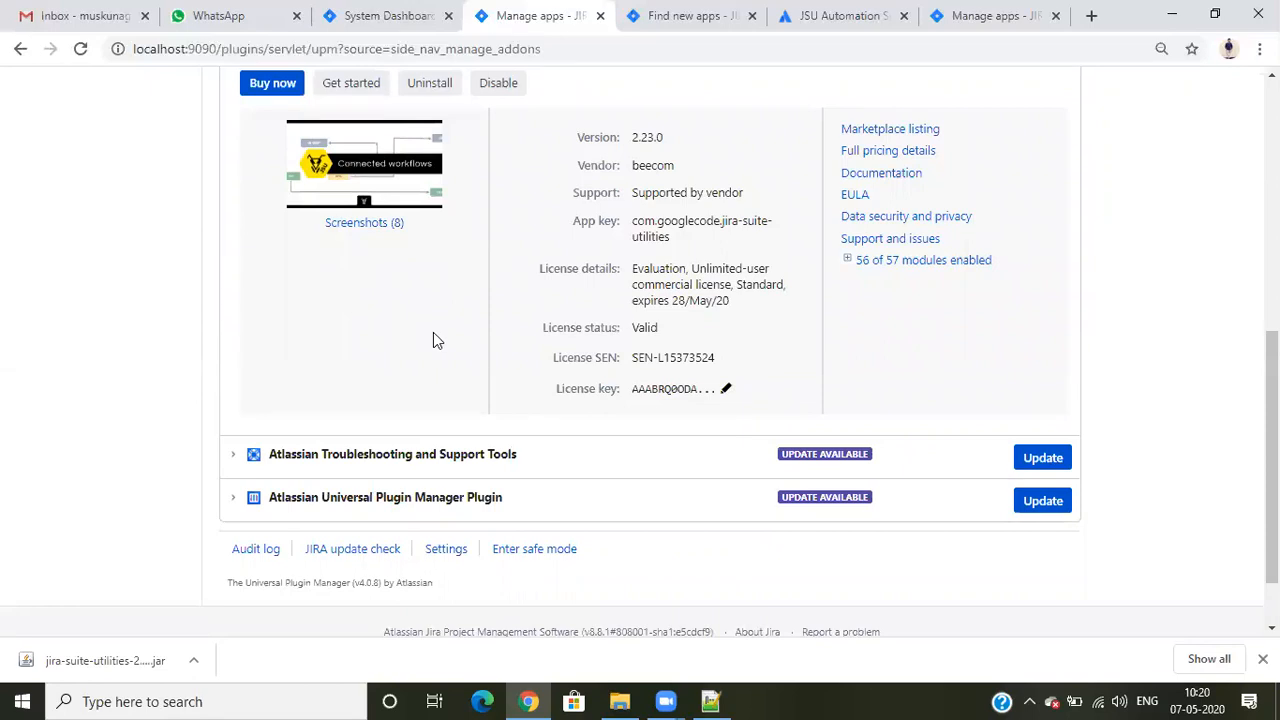
pyautogui.scroll(1, 435, 340)
pyautogui.moveTo(640, 394); pyautogui.dragTo(744, 400)
pyautogui.click(748, 401)
pyautogui.scroll(4, 500, 420)
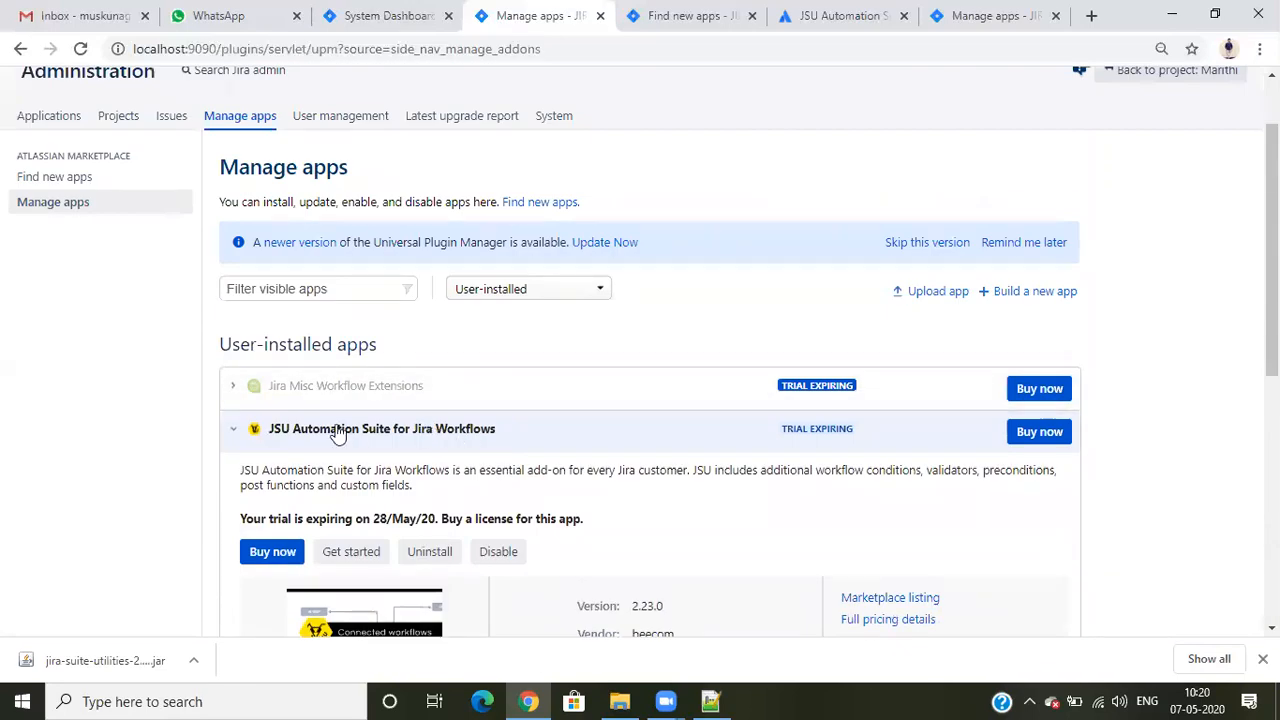
pyautogui.click(240, 430)
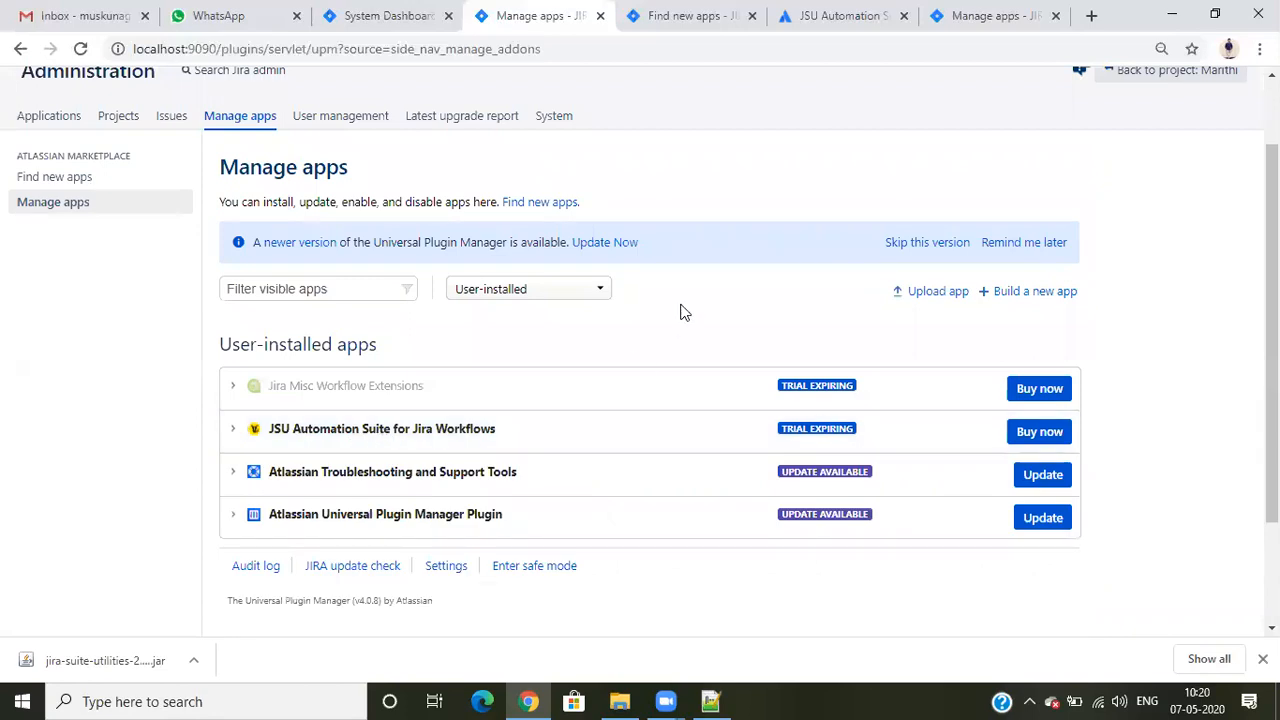
# - Check the JSU listing in the Marketplace search results, then return that tab to Manage apps and dismiss the re-index recommendation
pyautogui.click(38, 180)
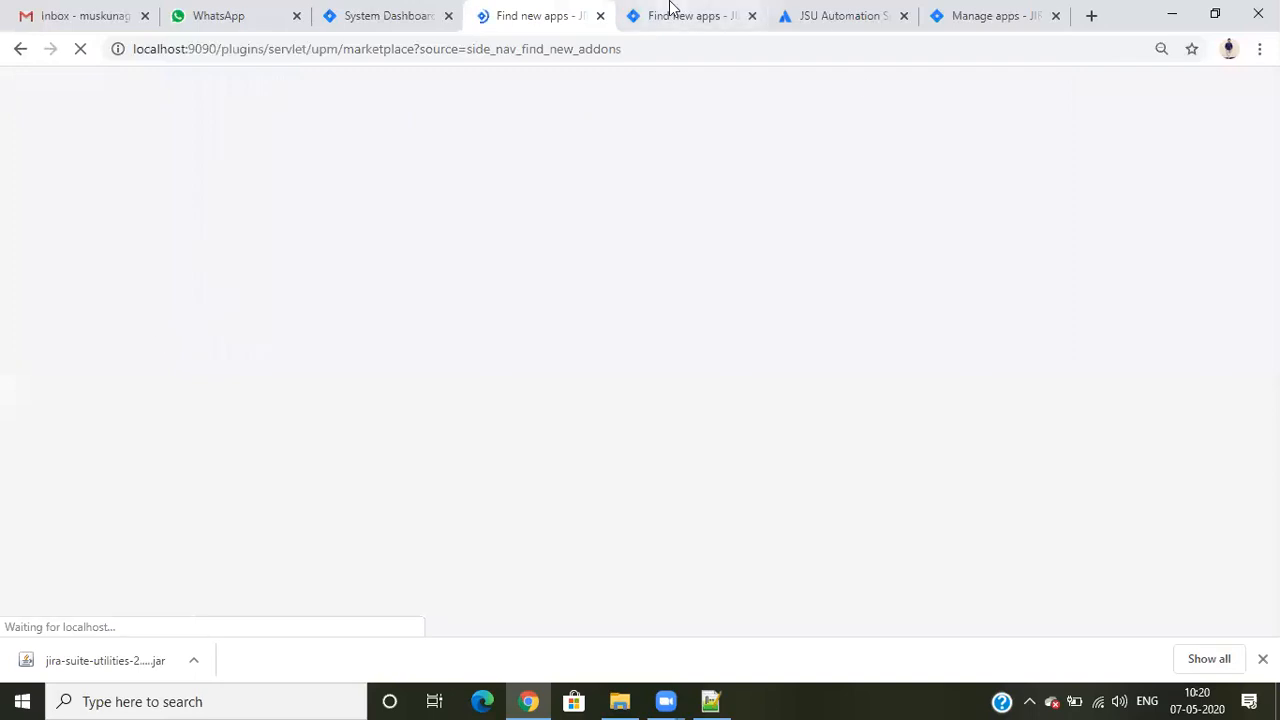
pyautogui.click(672, 14)
pyautogui.scroll(4, 672, 238)
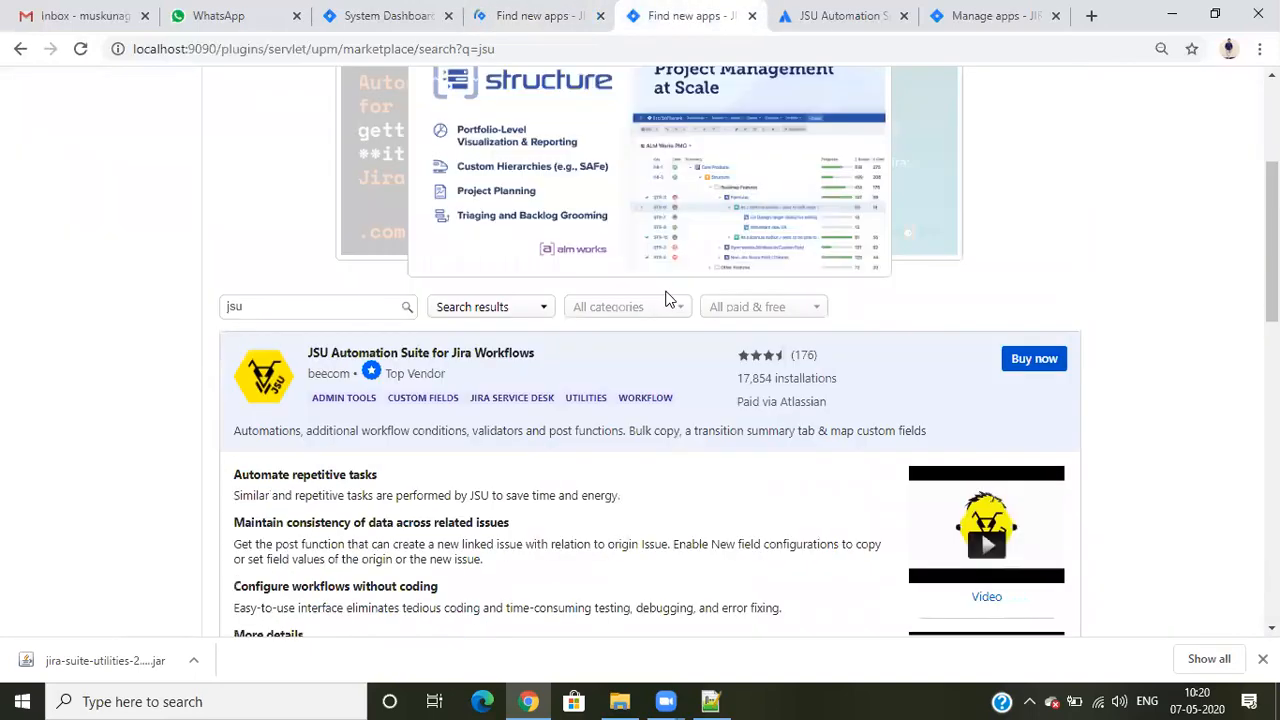
pyautogui.scroll(3, 623, 325)
pyautogui.scroll(-4, 623, 326)
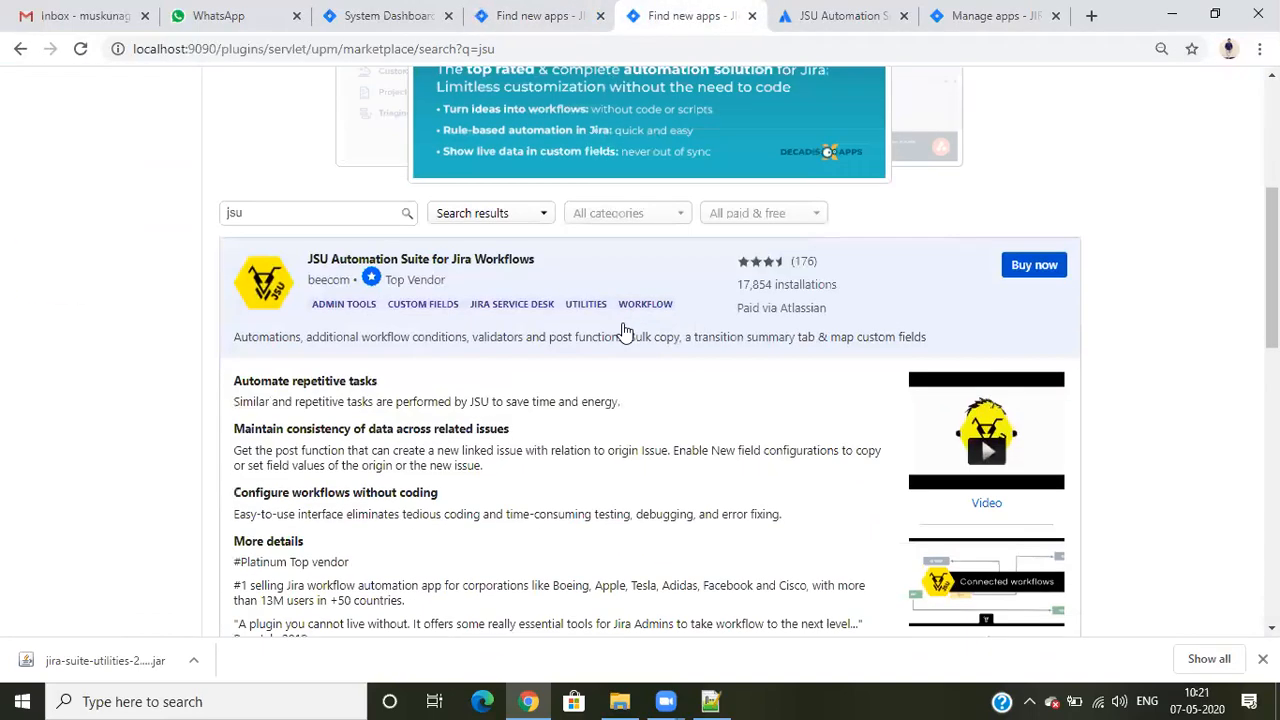
pyautogui.scroll(4, 624, 328)
pyautogui.click(76, 303)
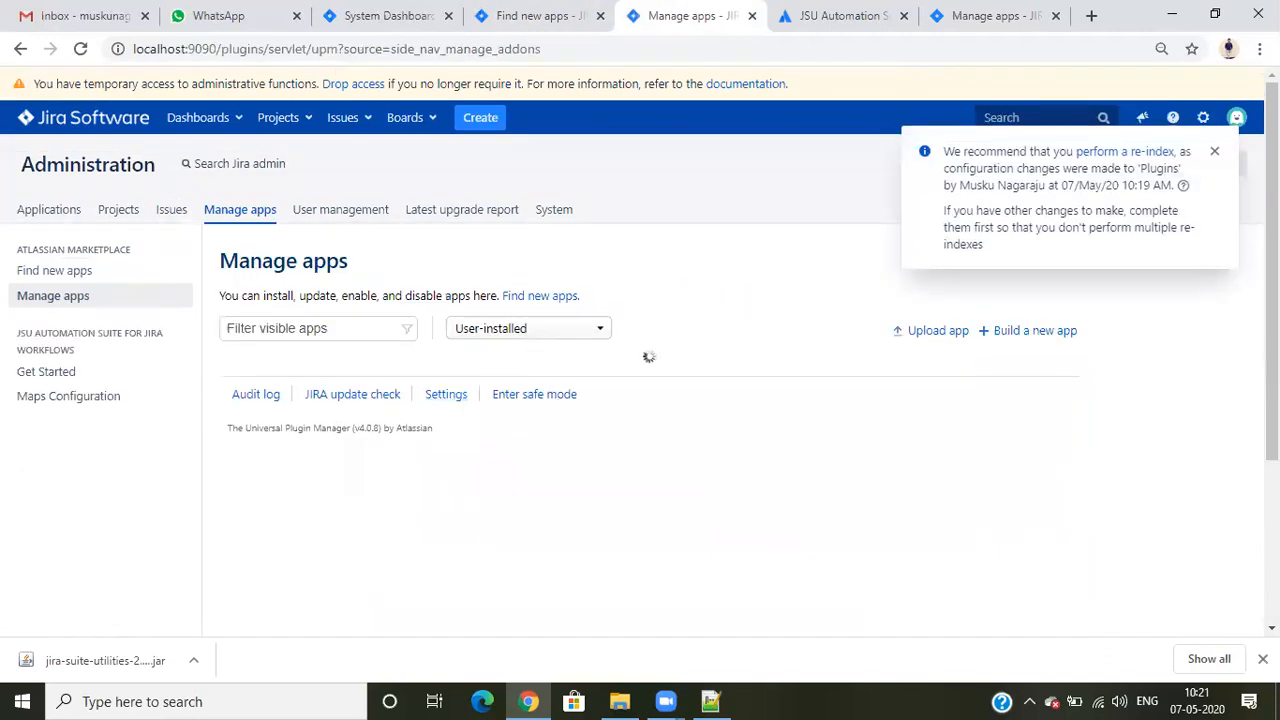
pyautogui.click(1215, 155)
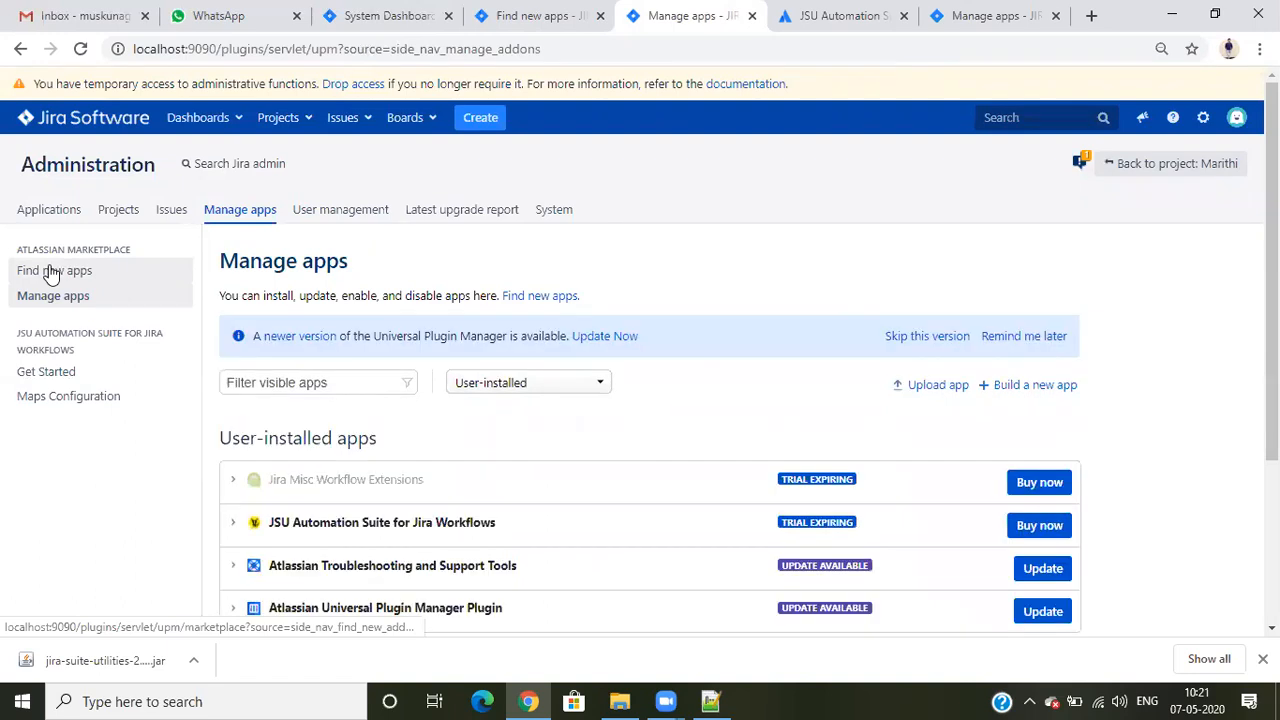
# - Review the Jira compatibility ranges in the JSU version history, expanding and collapsing version 2.21.1 for Jira Server
pyautogui.click(851, 15)
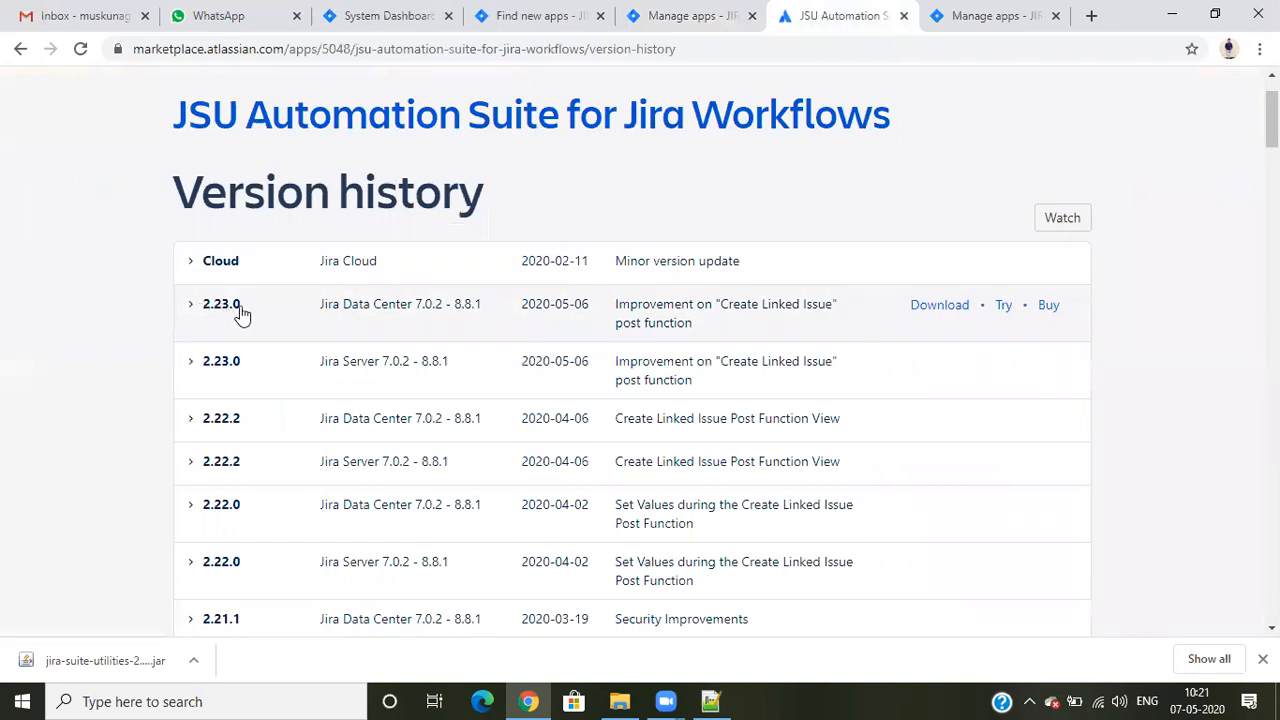
pyautogui.scroll(-2, 425, 355)
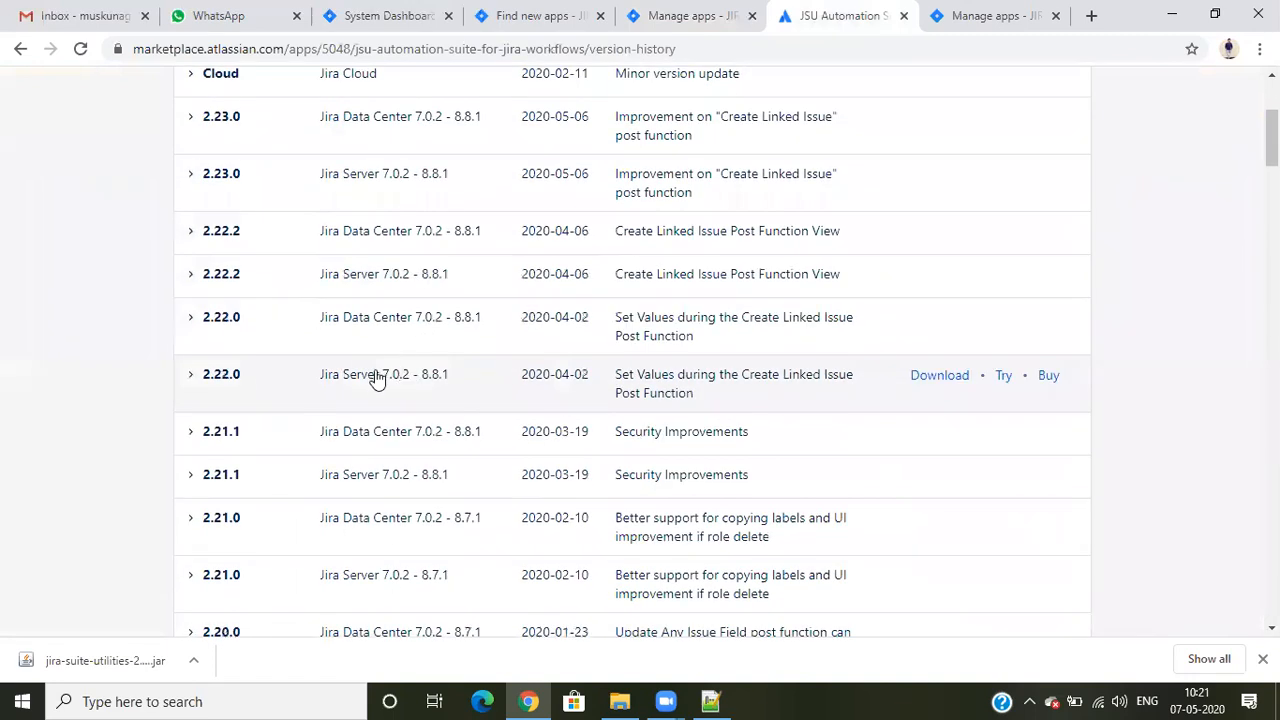
pyautogui.scroll(-1, 378, 378)
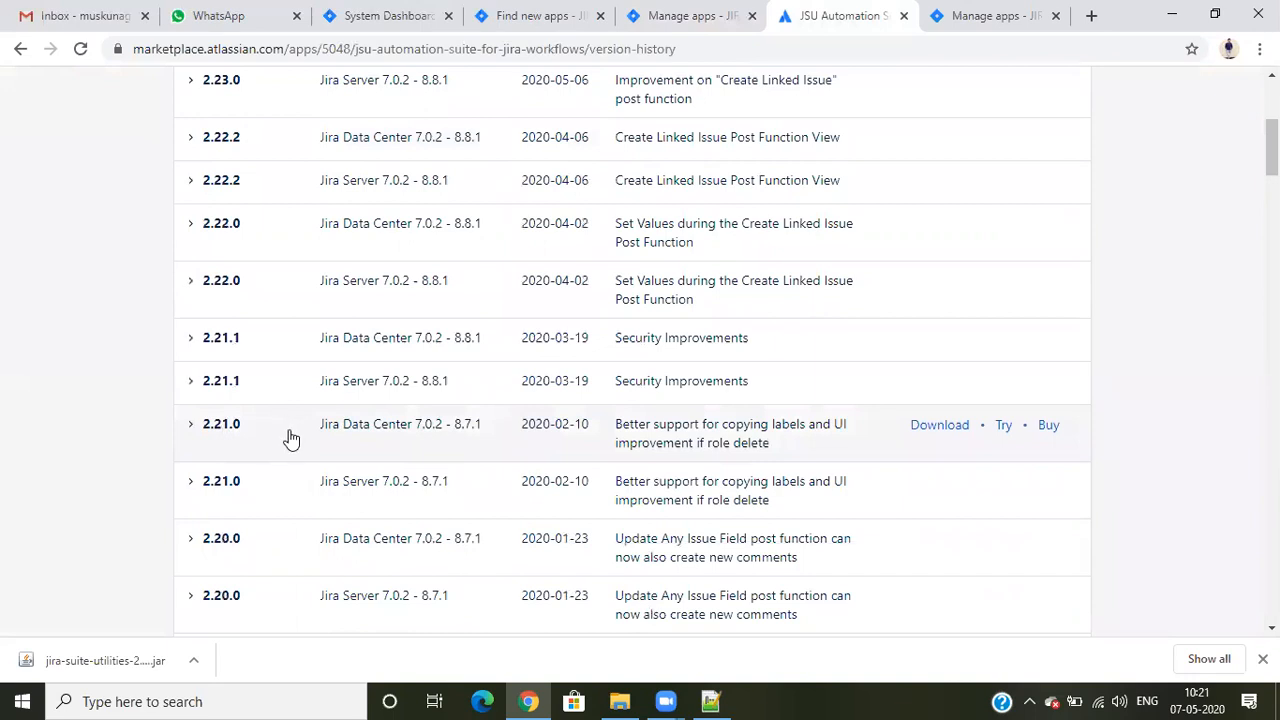
pyautogui.scroll(1, 285, 437)
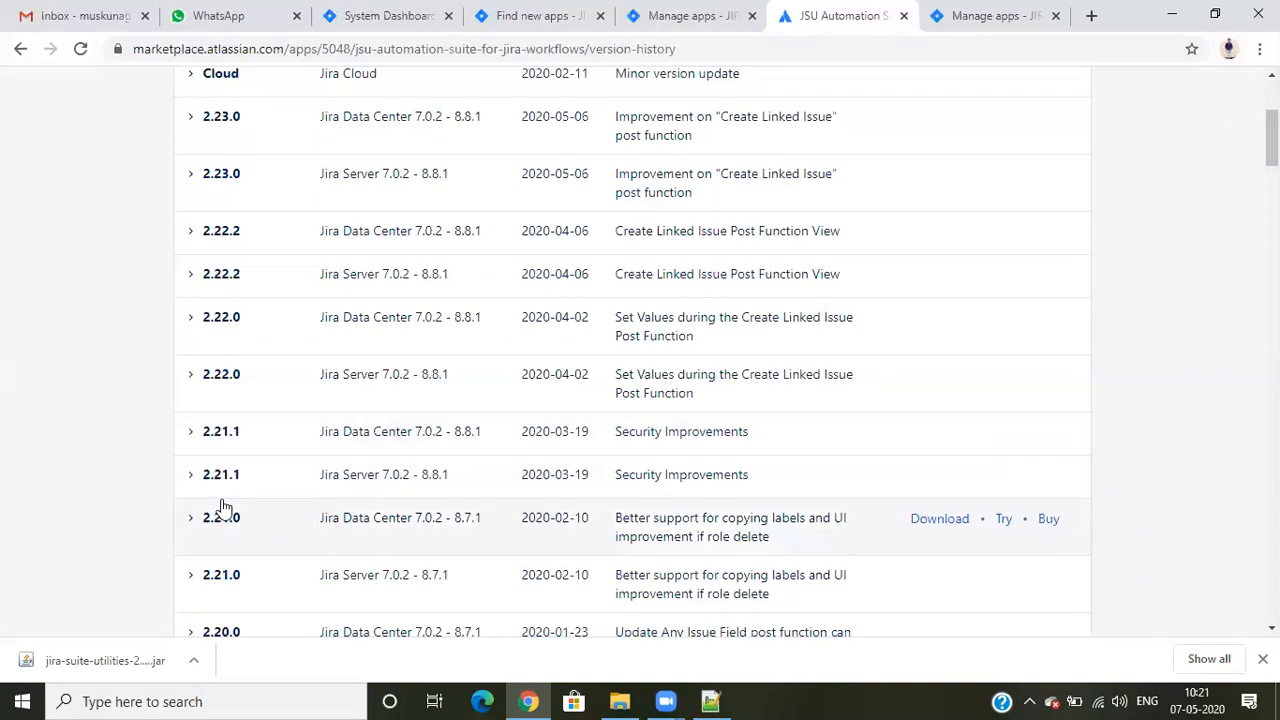
pyautogui.moveTo(246, 484); pyautogui.dragTo(195, 482)
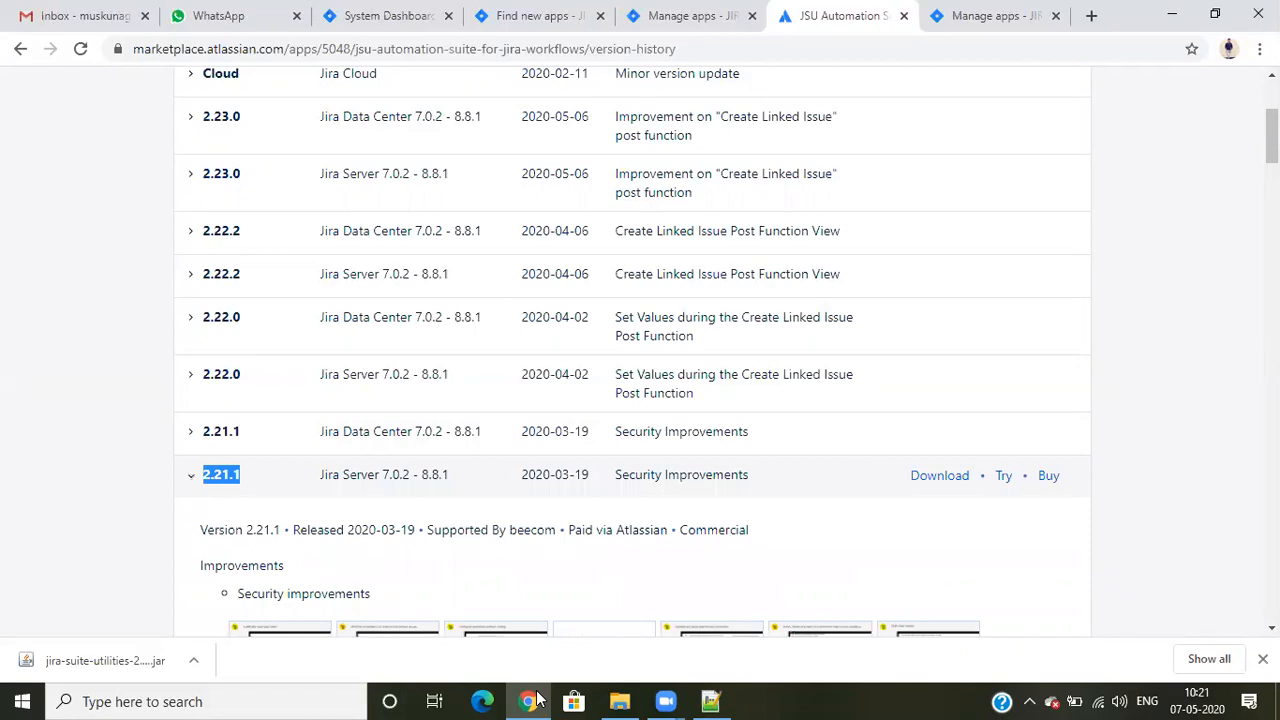
pyautogui.click(540, 699)
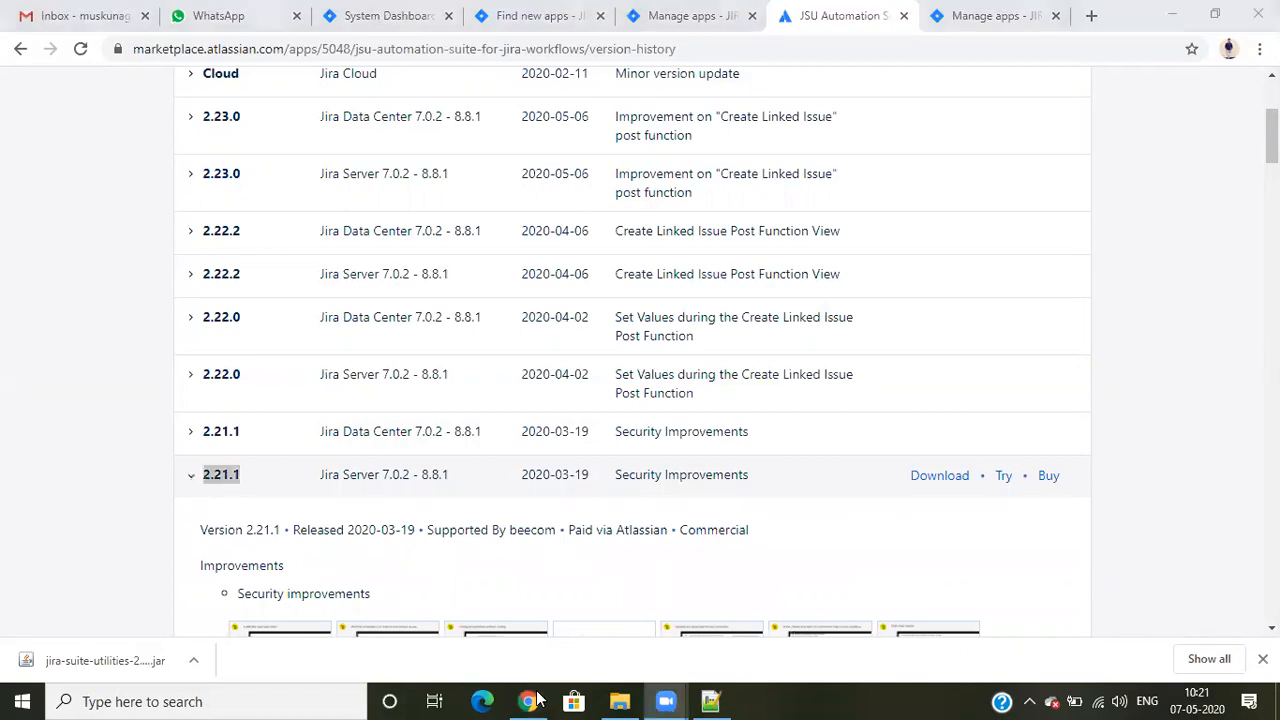
pyautogui.click(195, 482)
pyautogui.click(195, 482)
pyautogui.scroll(1, 311, 503)
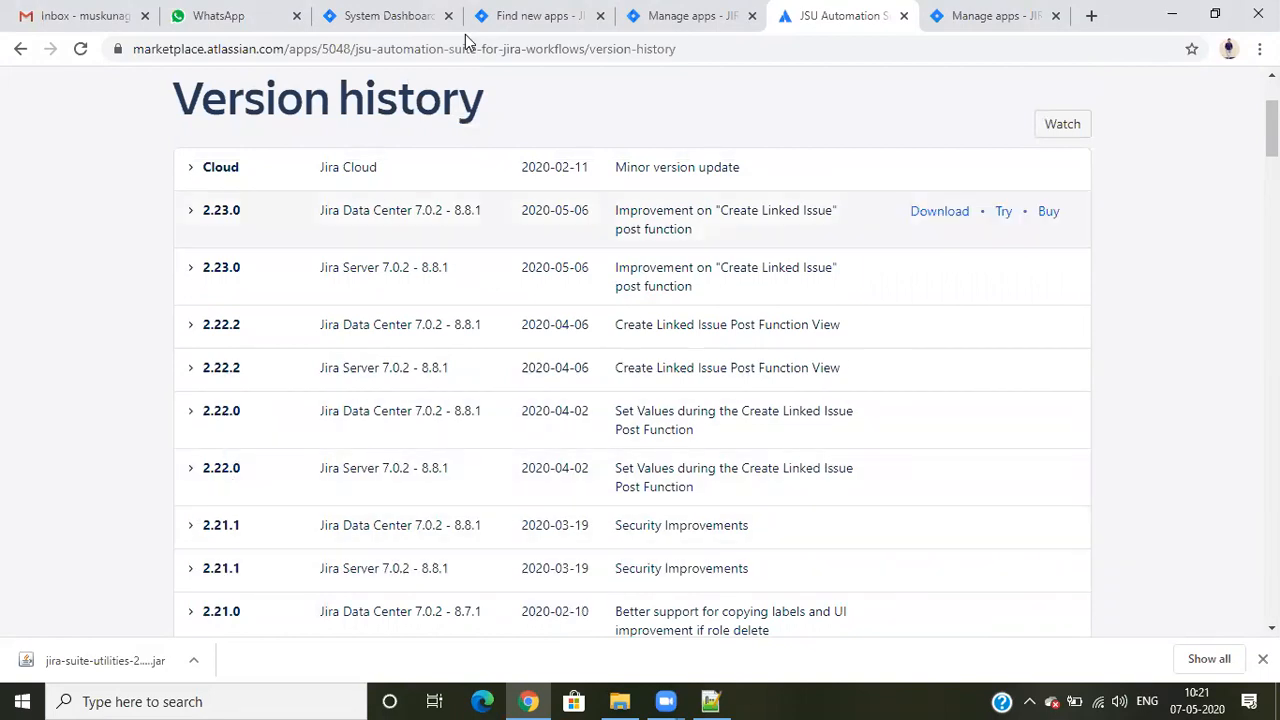
# - Return both Jira app tabs to Manage apps and open the details of Atlassian Troubleshooting and Support Tools
pyautogui.click(522, 10)
pyautogui.scroll(-5, 386, 363)
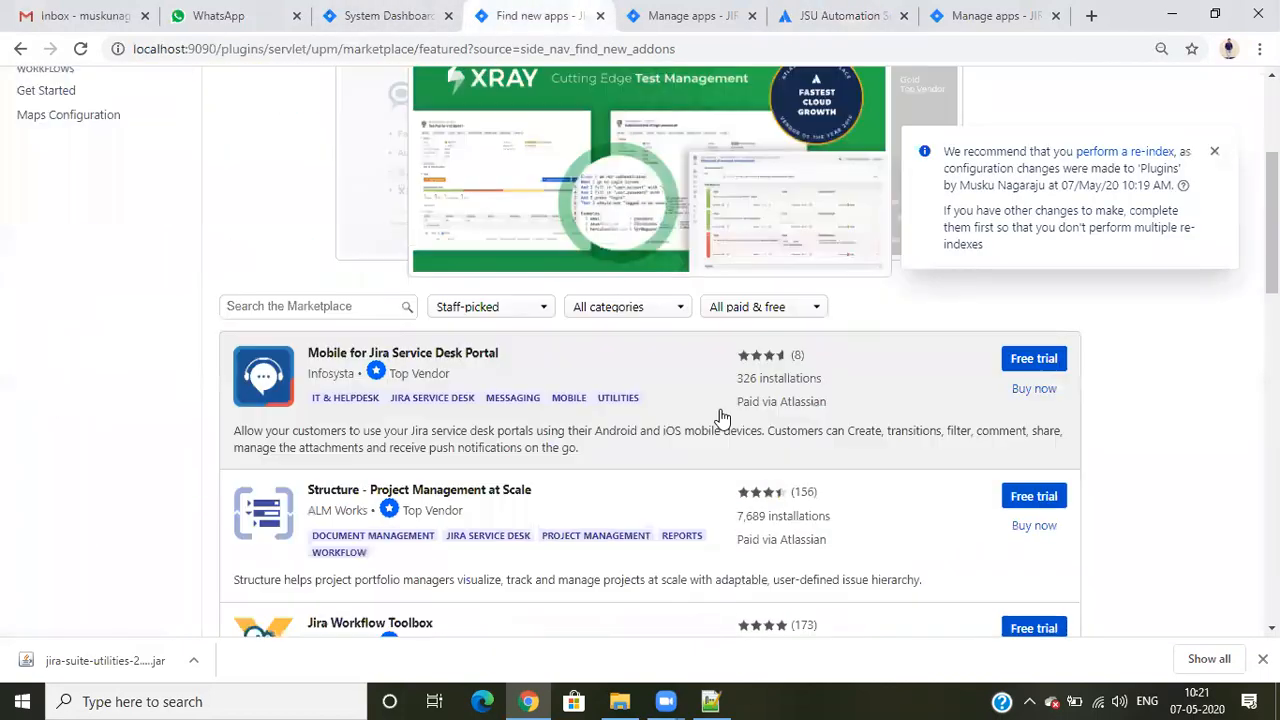
pyautogui.scroll(4, 148, 317)
pyautogui.click(82, 205)
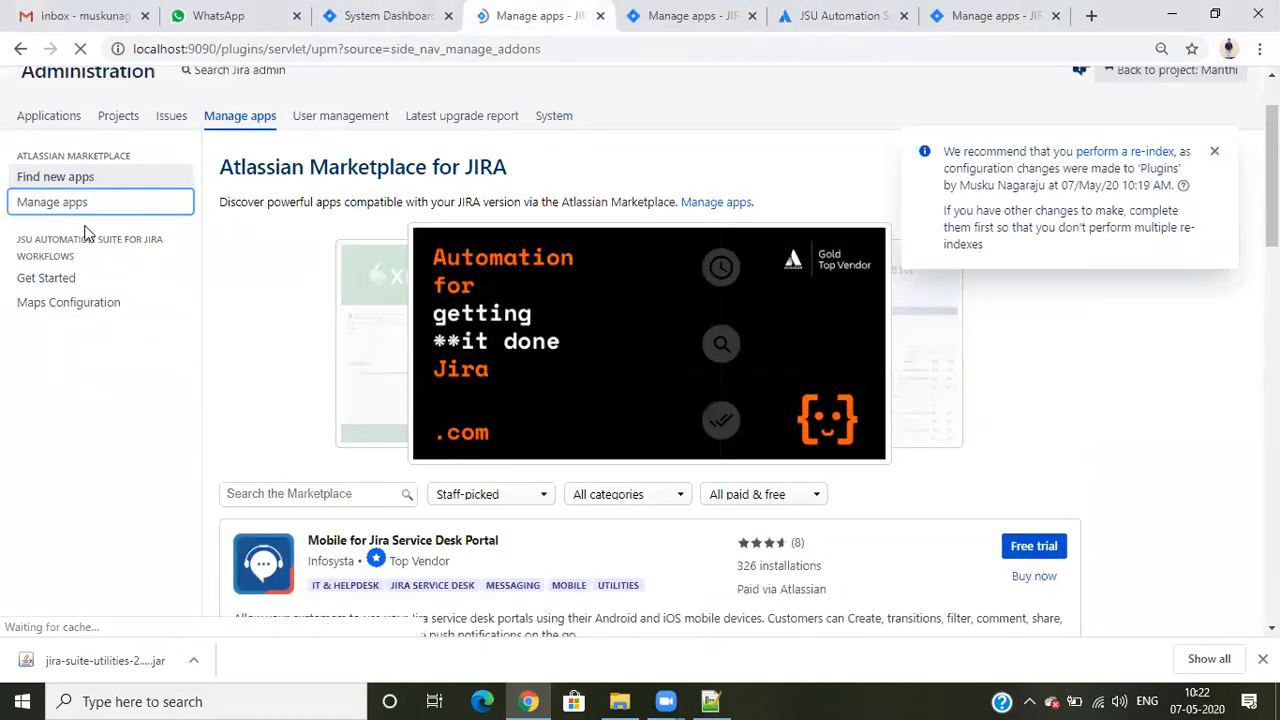
pyautogui.scroll(-3, 581, 326)
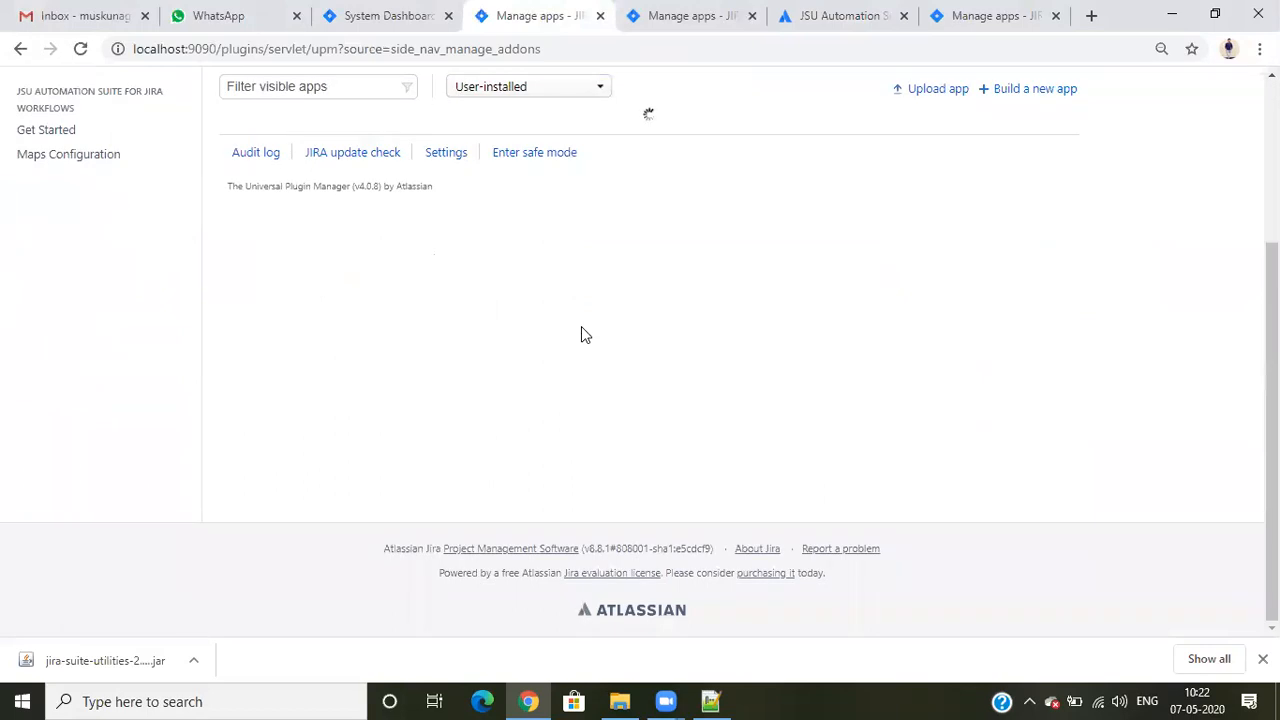
pyautogui.click(700, 14)
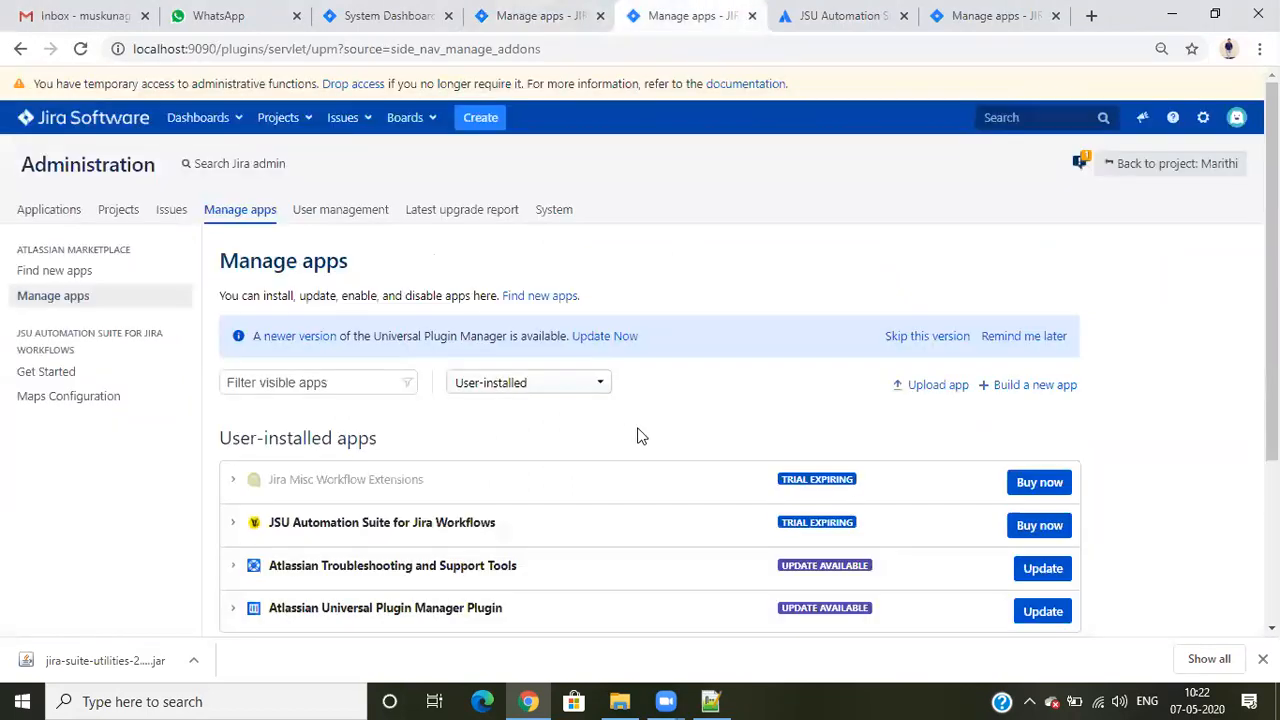
pyautogui.scroll(-3, 640, 434)
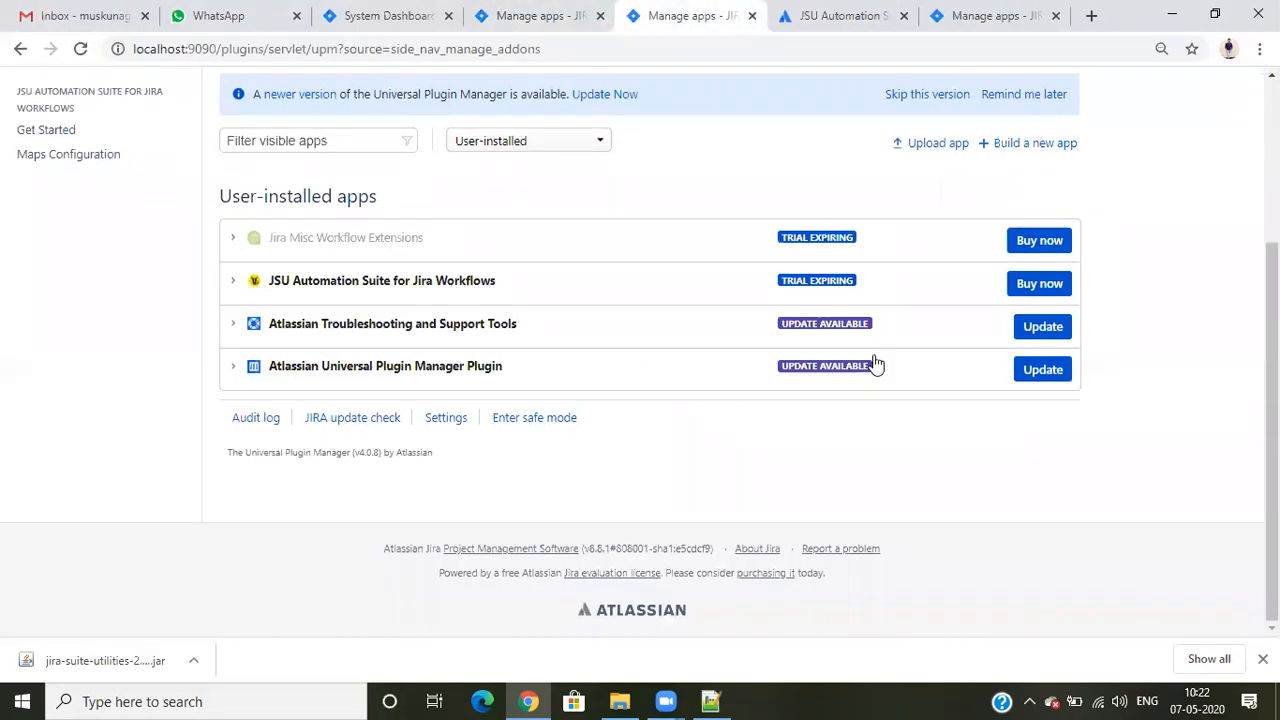
pyautogui.click(233, 323)
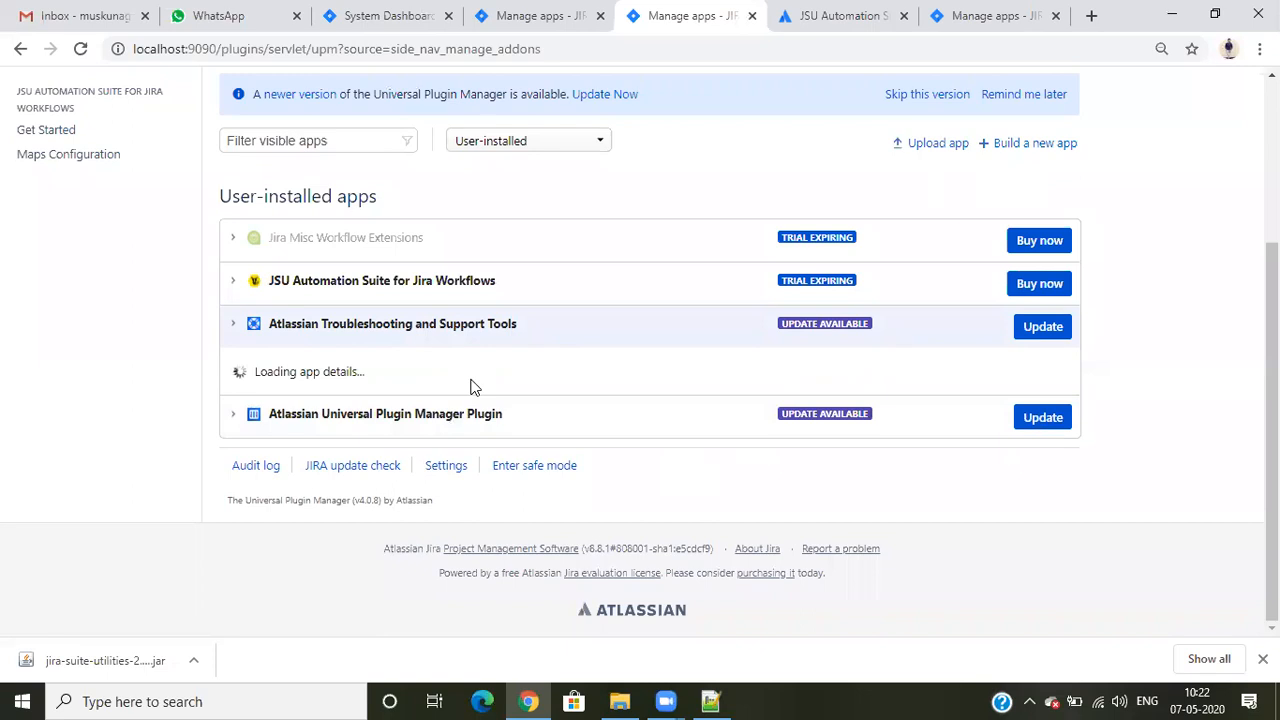
# - Examine the version and update details of Atlassian Universal Plugin Manager Plugin and Atlassian Troubleshooting and Support Tools
pyautogui.click(233, 419)
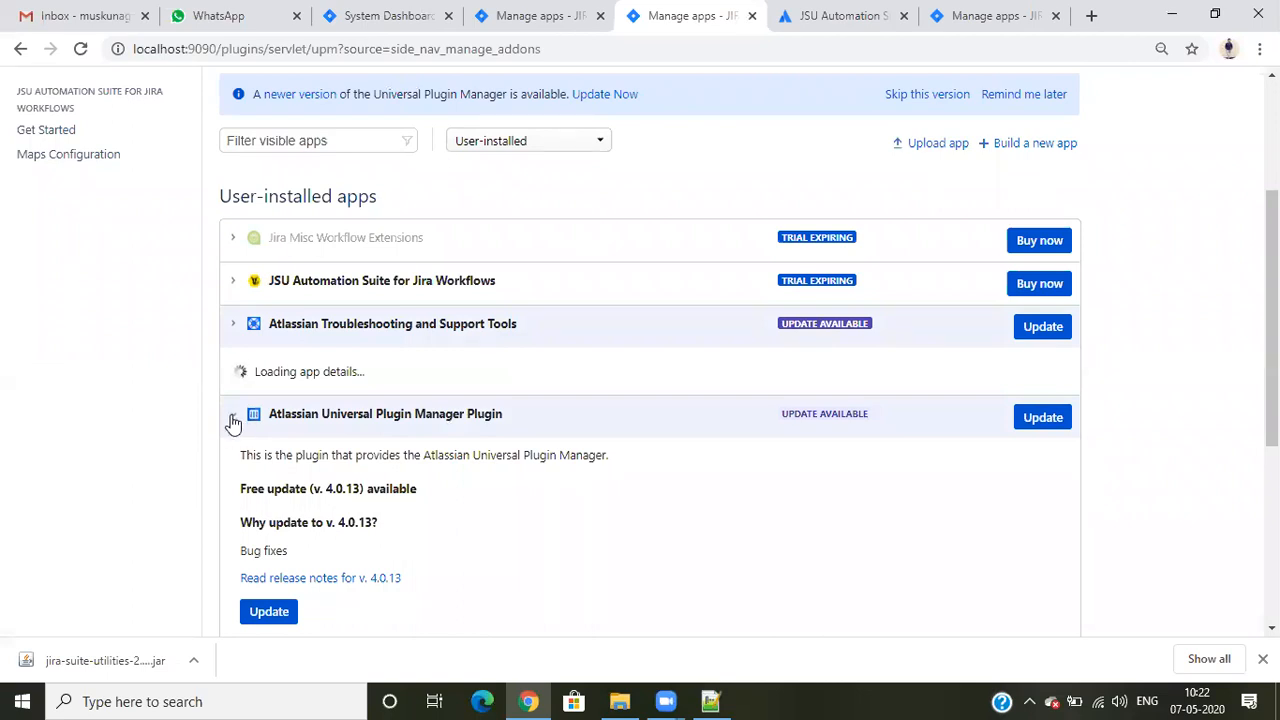
pyautogui.scroll(-2, 553, 512)
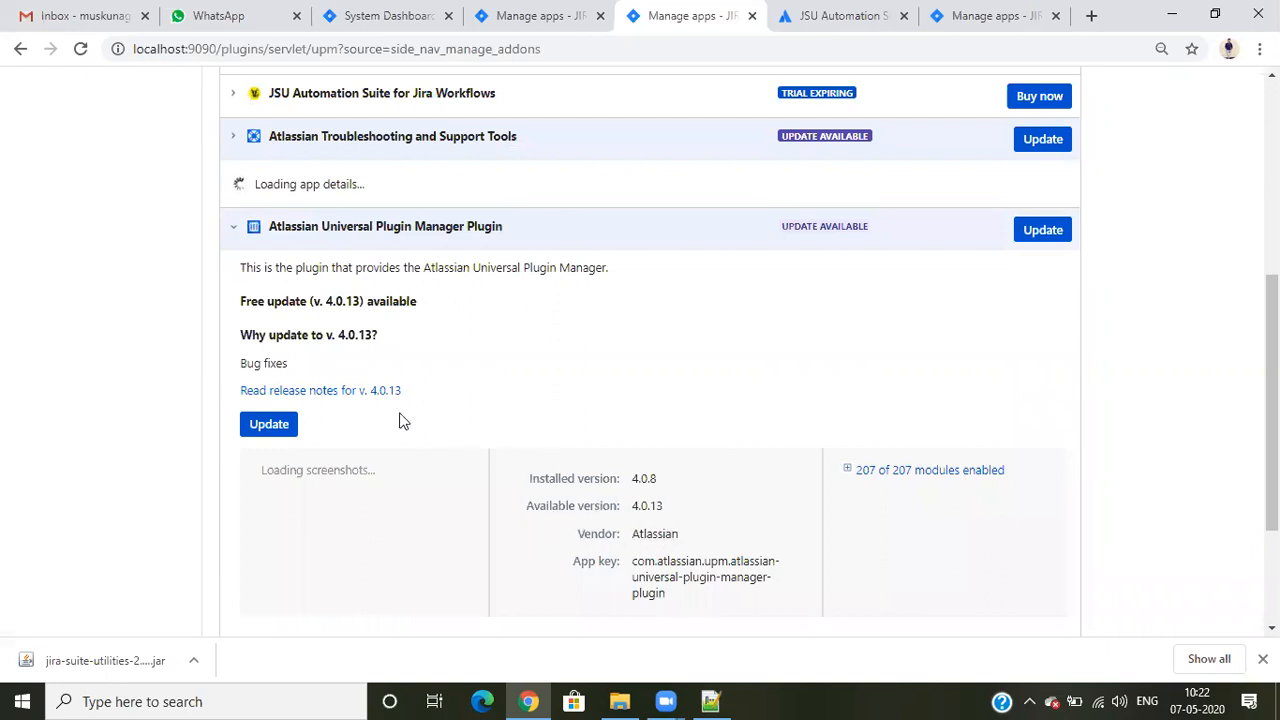
pyautogui.scroll(-1, 403, 428)
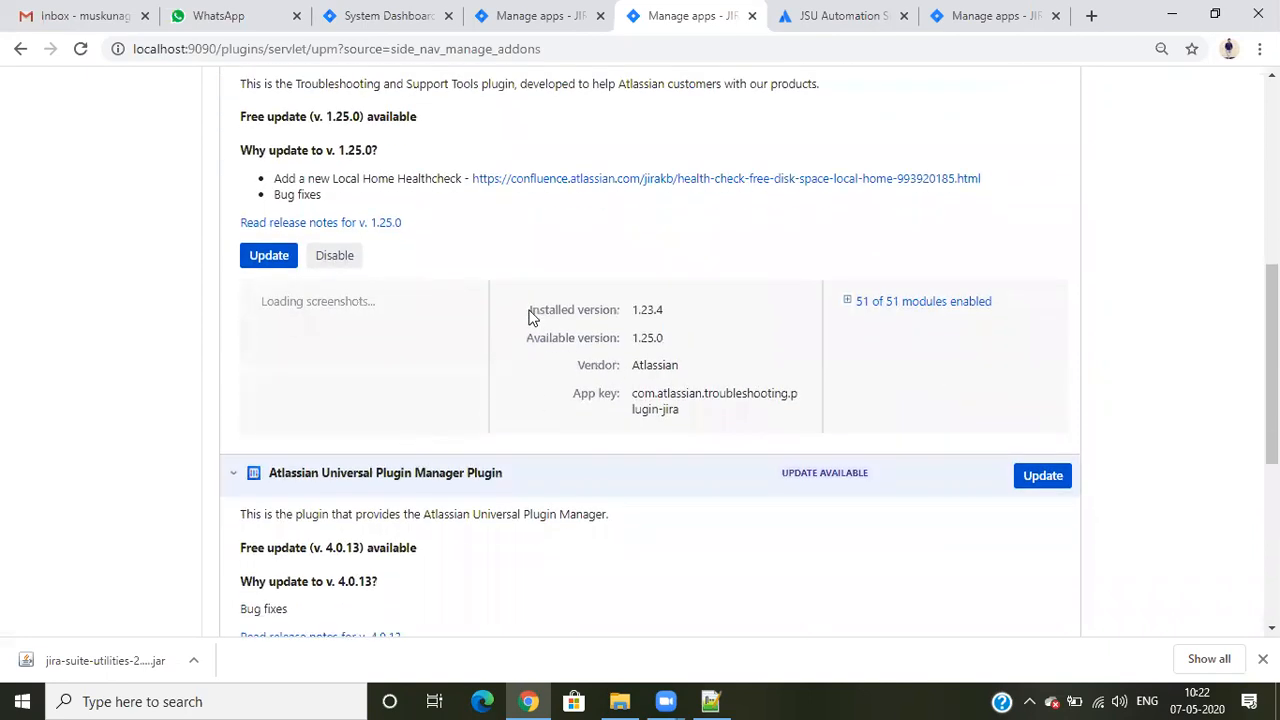
pyautogui.moveTo(530, 315); pyautogui.dragTo(592, 316)
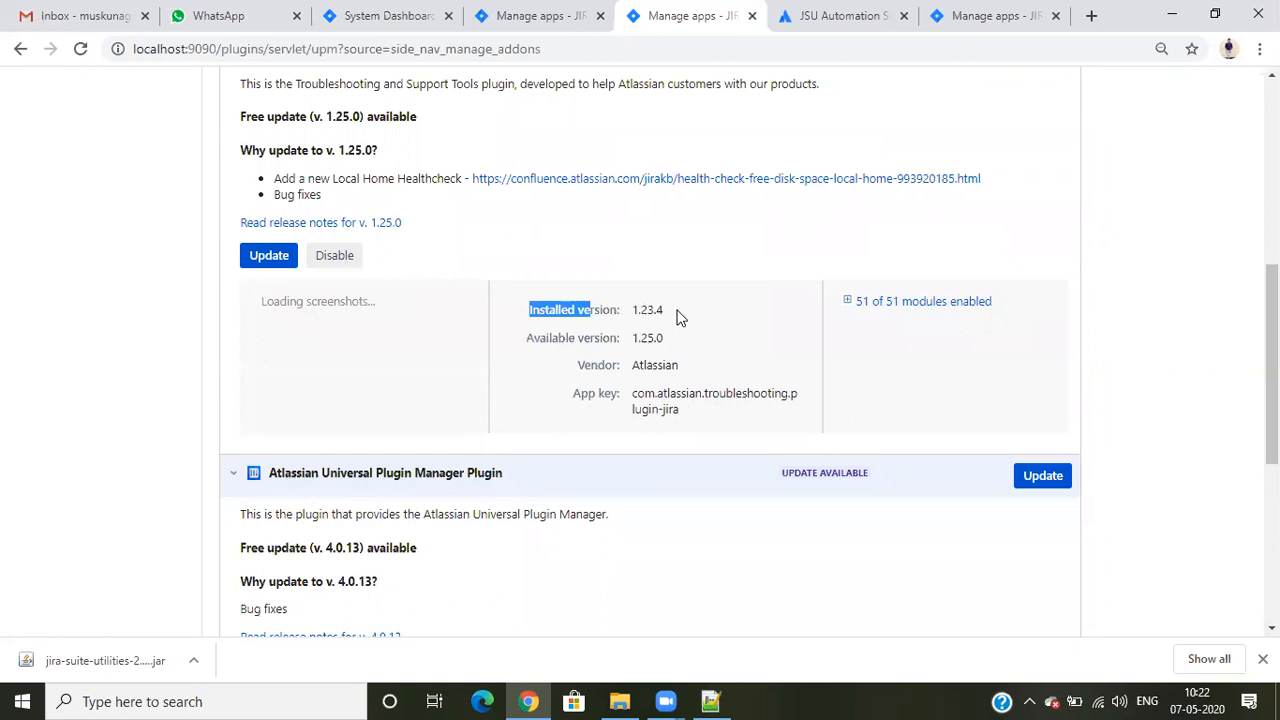
pyautogui.scroll(2, 677, 320)
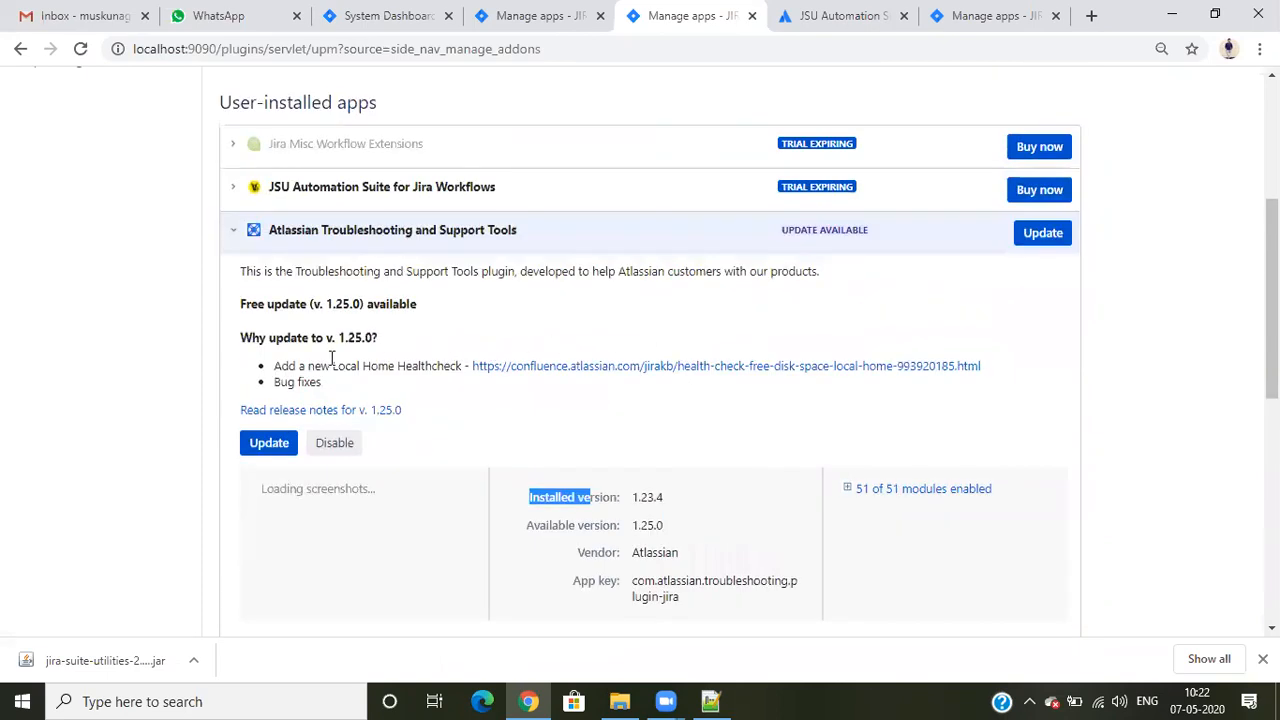
pyautogui.moveTo(344, 337); pyautogui.dragTo(386, 340)
pyautogui.click(533, 422)
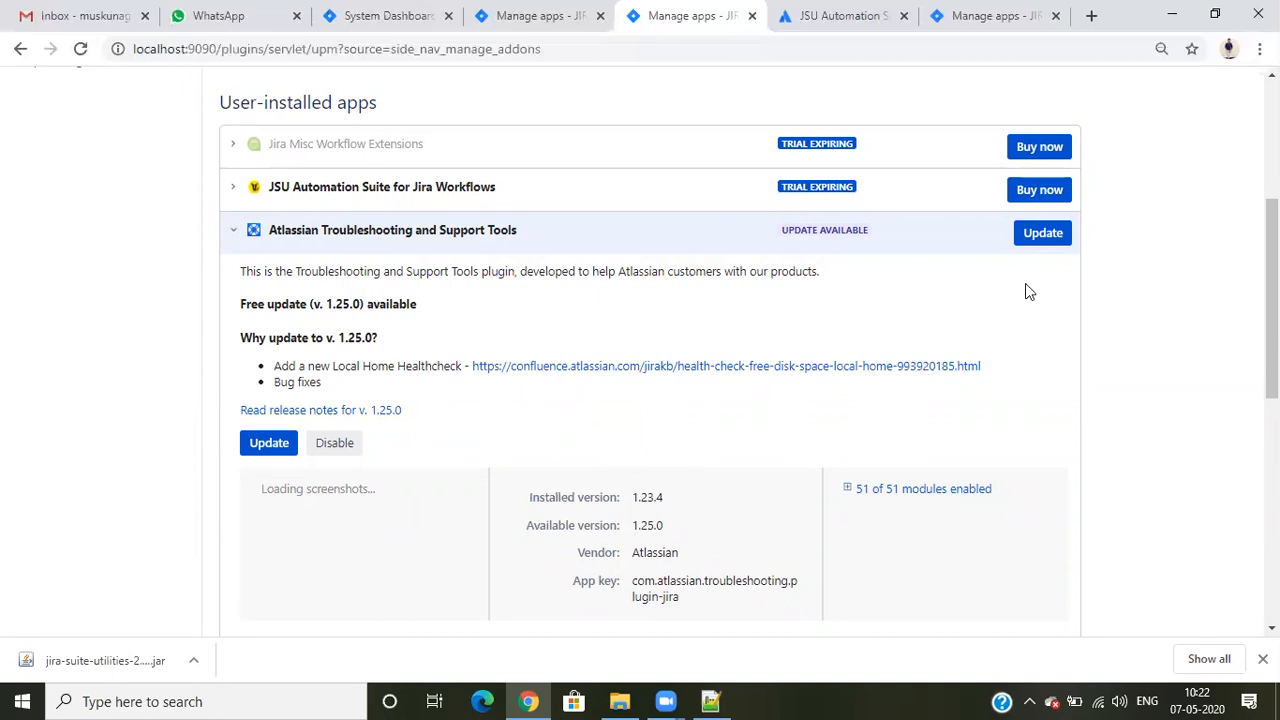
# - Update Atlassian Troubleshooting and Support Tools to version 1.25.0 and reload its Manage apps page
pyautogui.click(1031, 233)
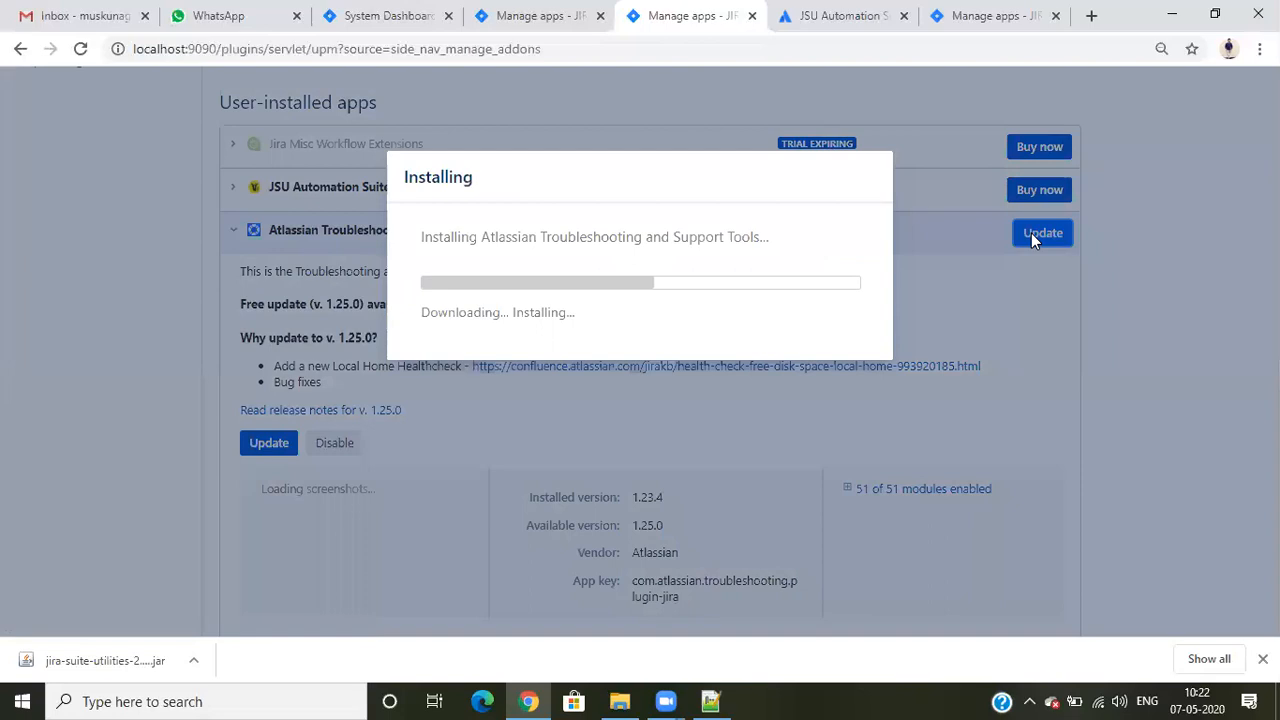
pyautogui.click(859, 10)
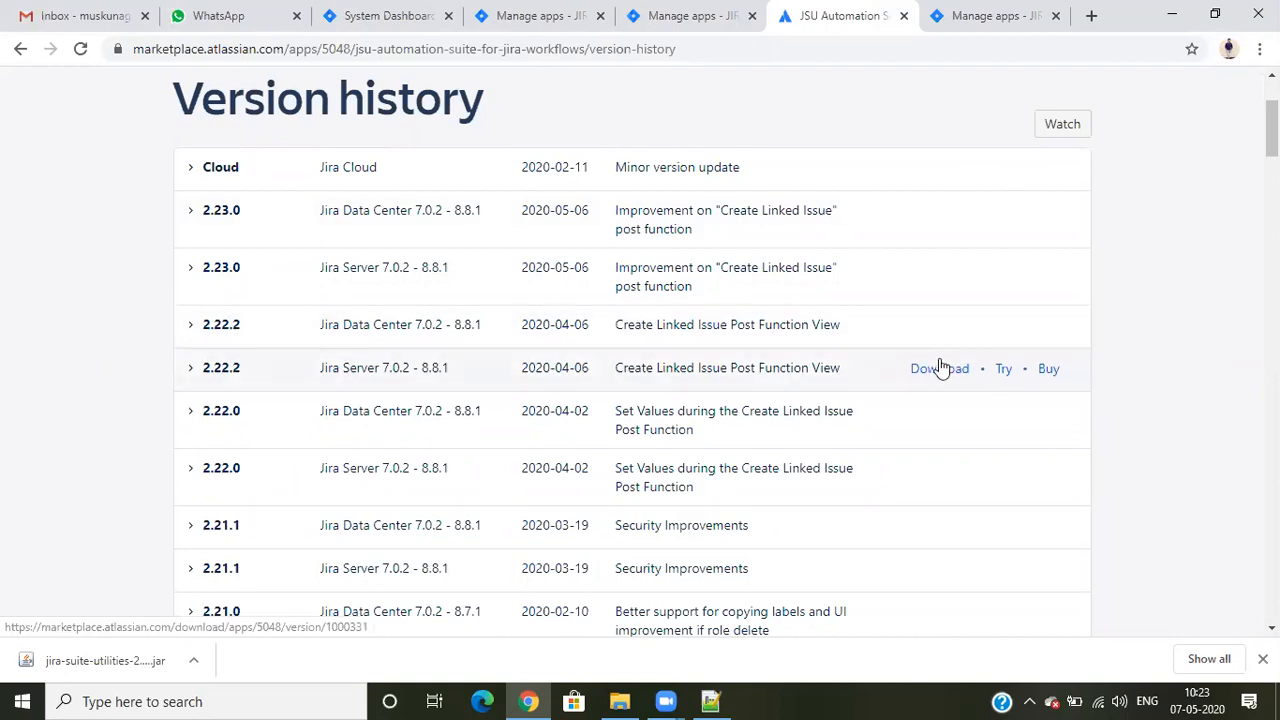
pyautogui.click(692, 17)
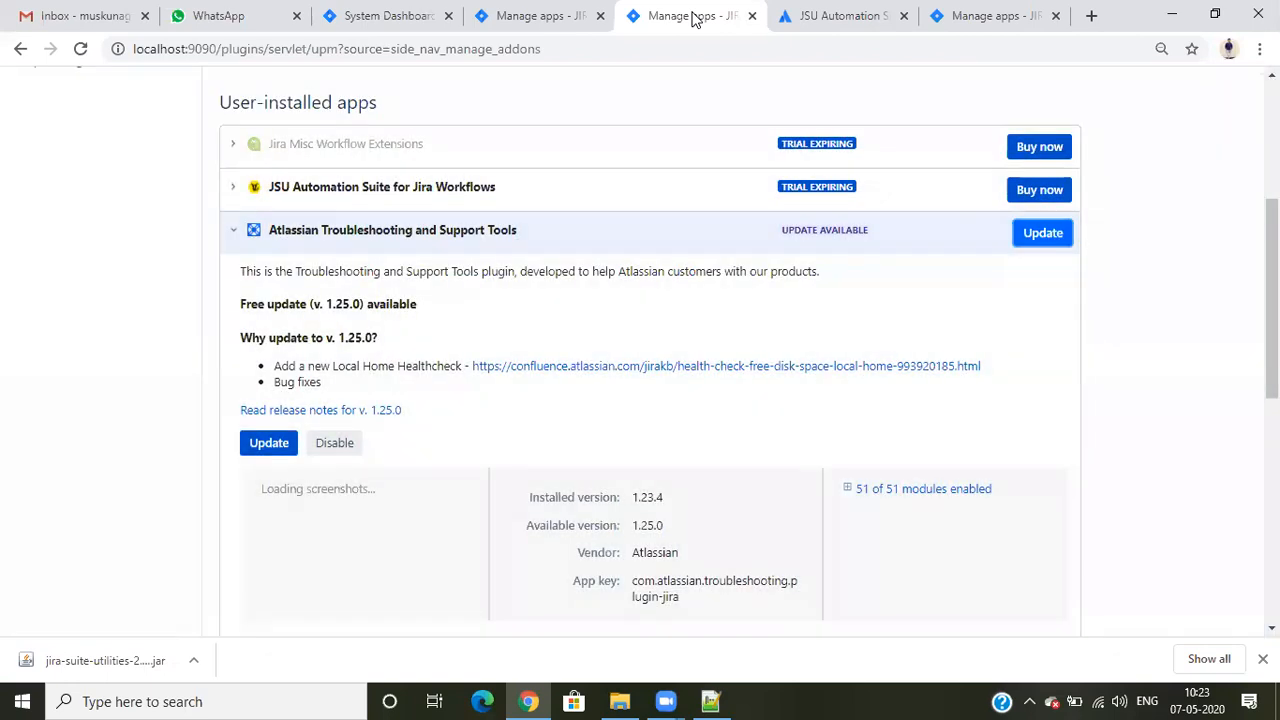
pyautogui.click(81, 49)
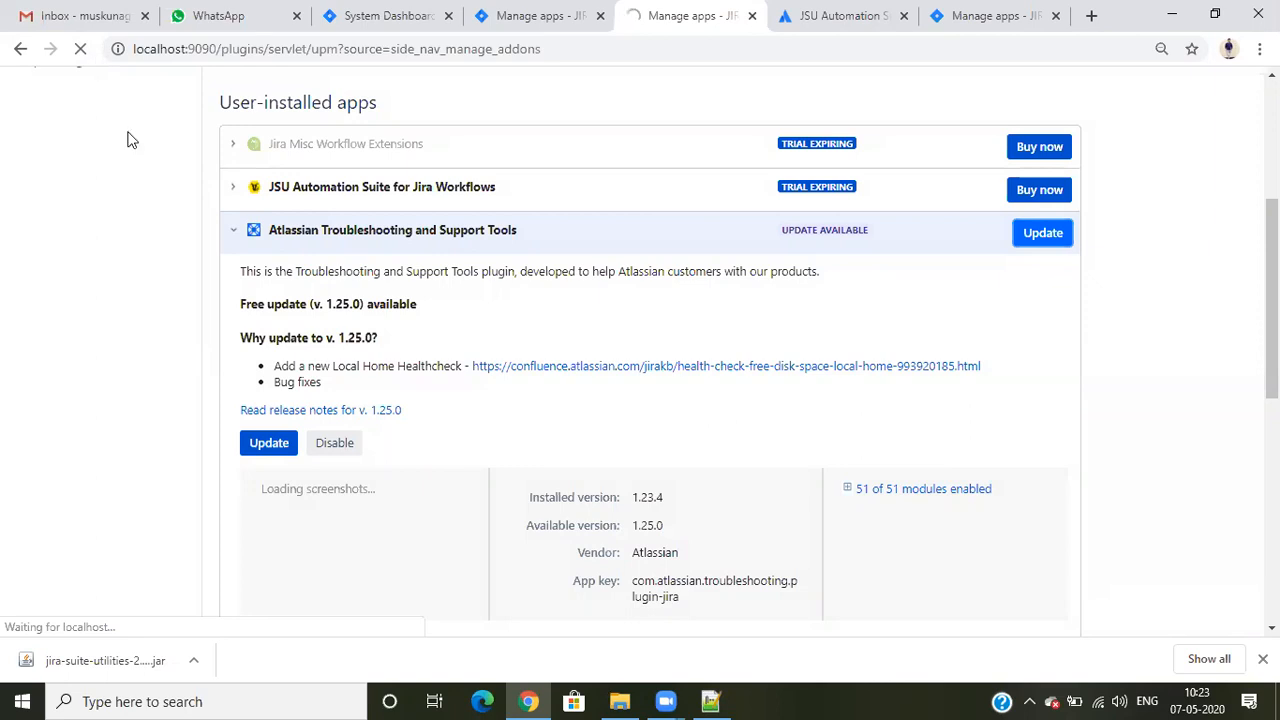
# - Check the installed version and update status of Atlassian Troubleshooting and Support Tools in the other Manage apps tab
pyautogui.click(588, 16)
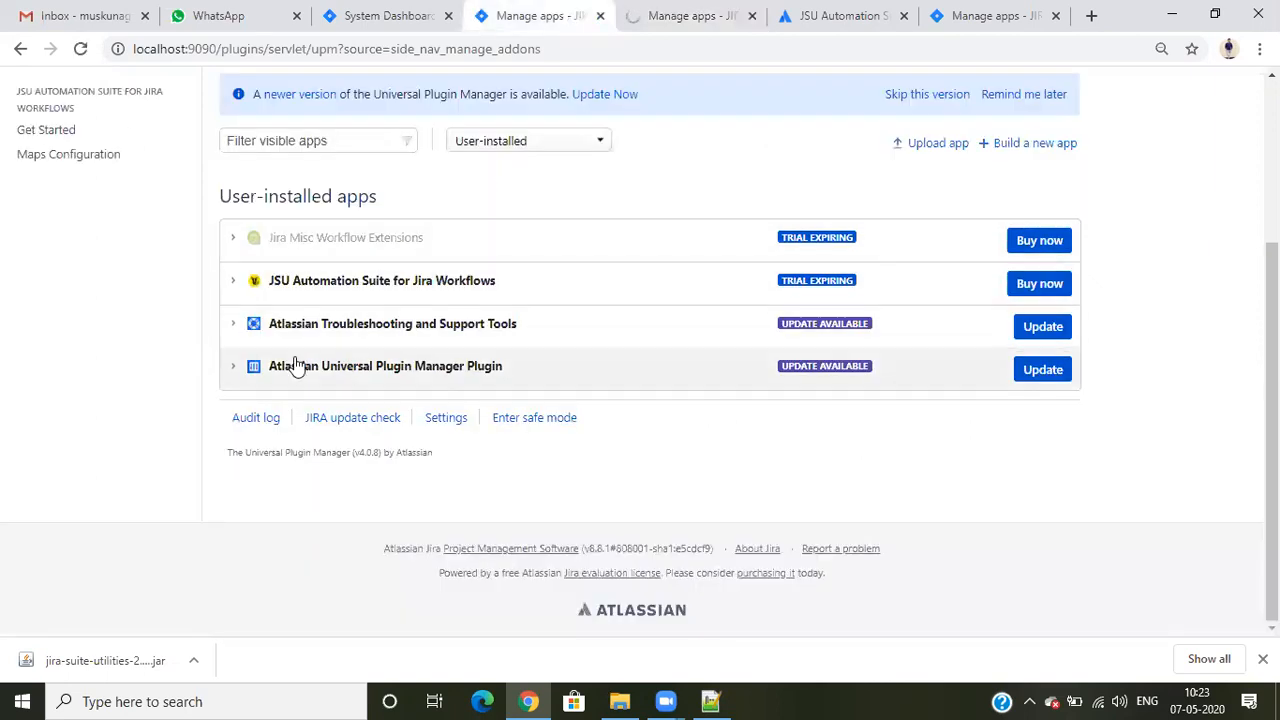
pyautogui.click(234, 326)
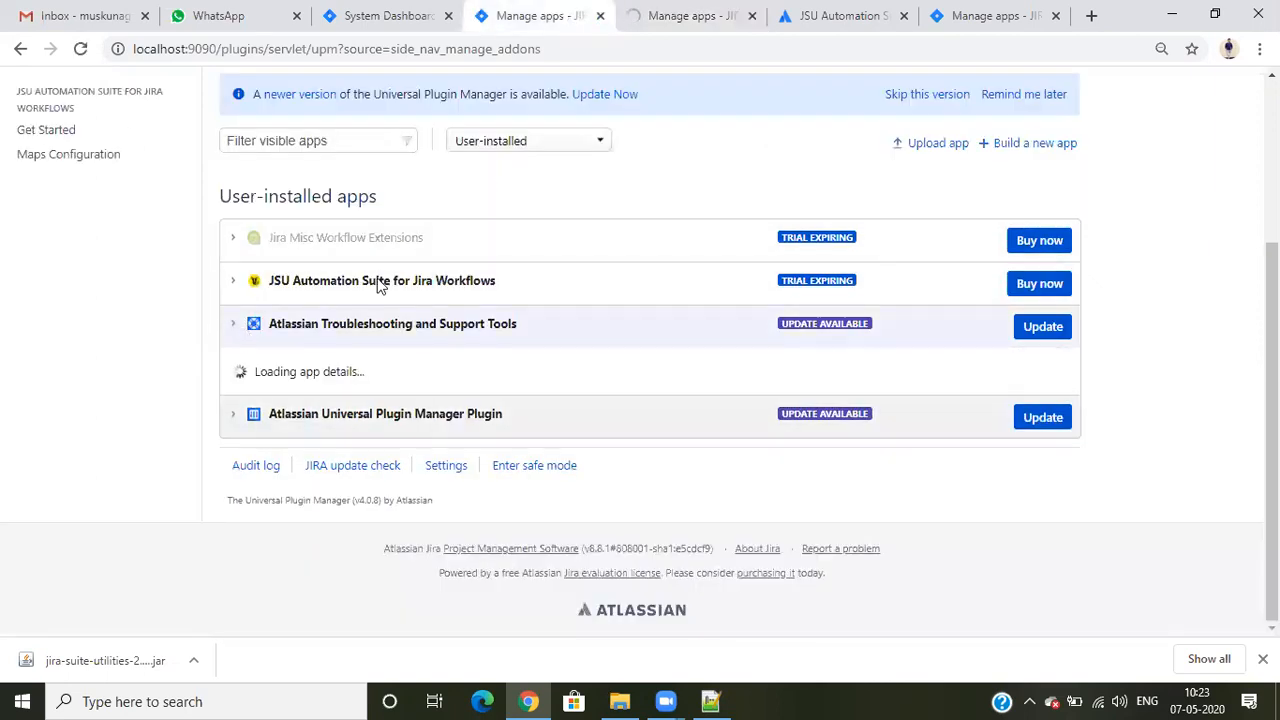
pyautogui.click(657, 12)
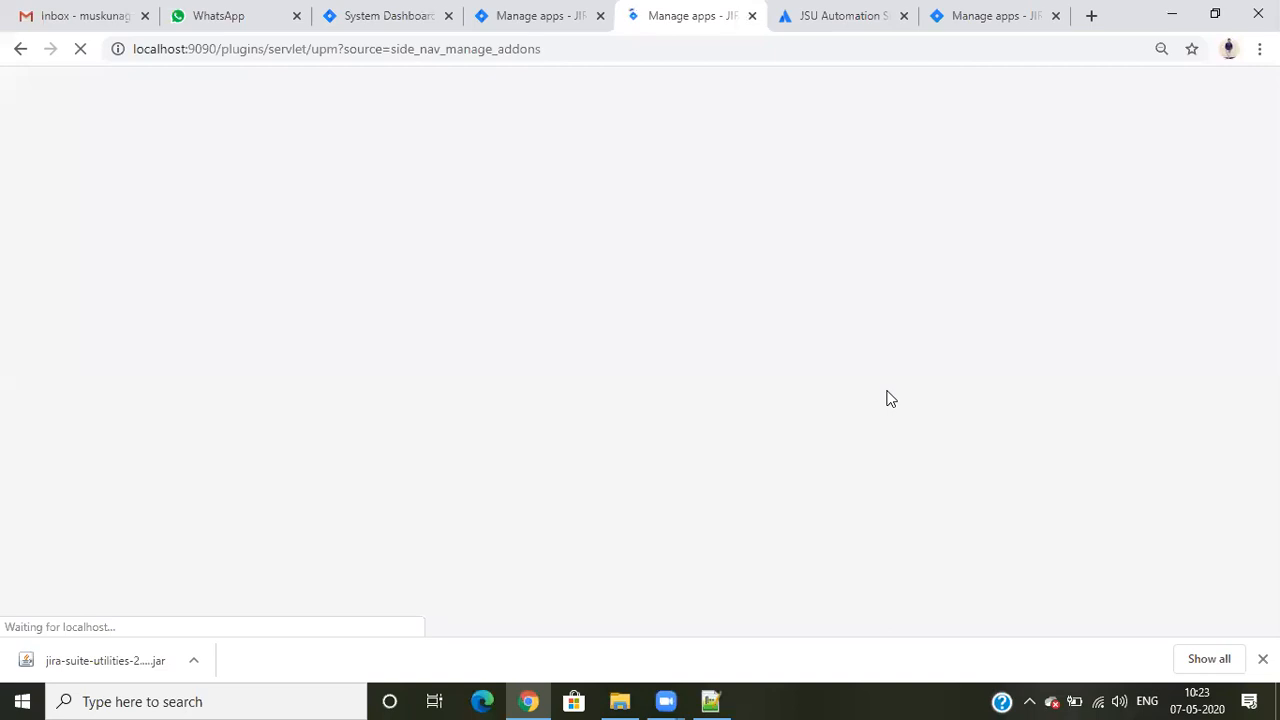
pyautogui.click(529, 14)
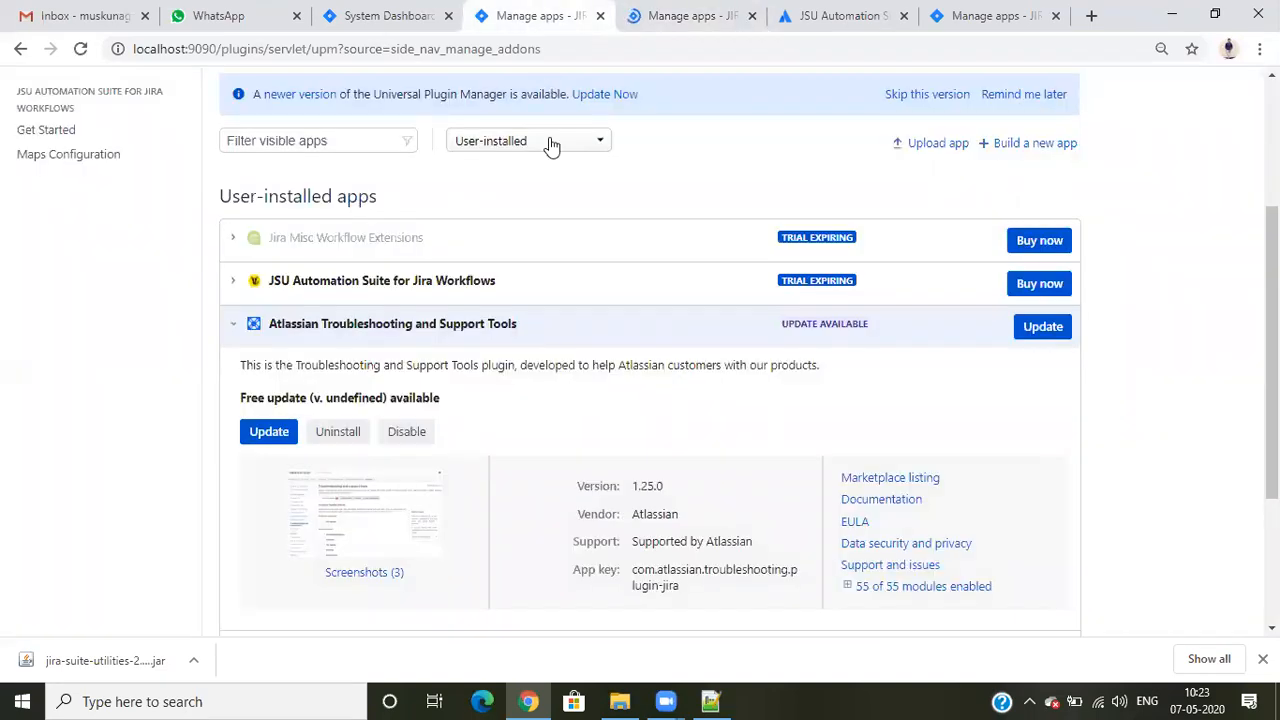
pyautogui.scroll(-1, 602, 364)
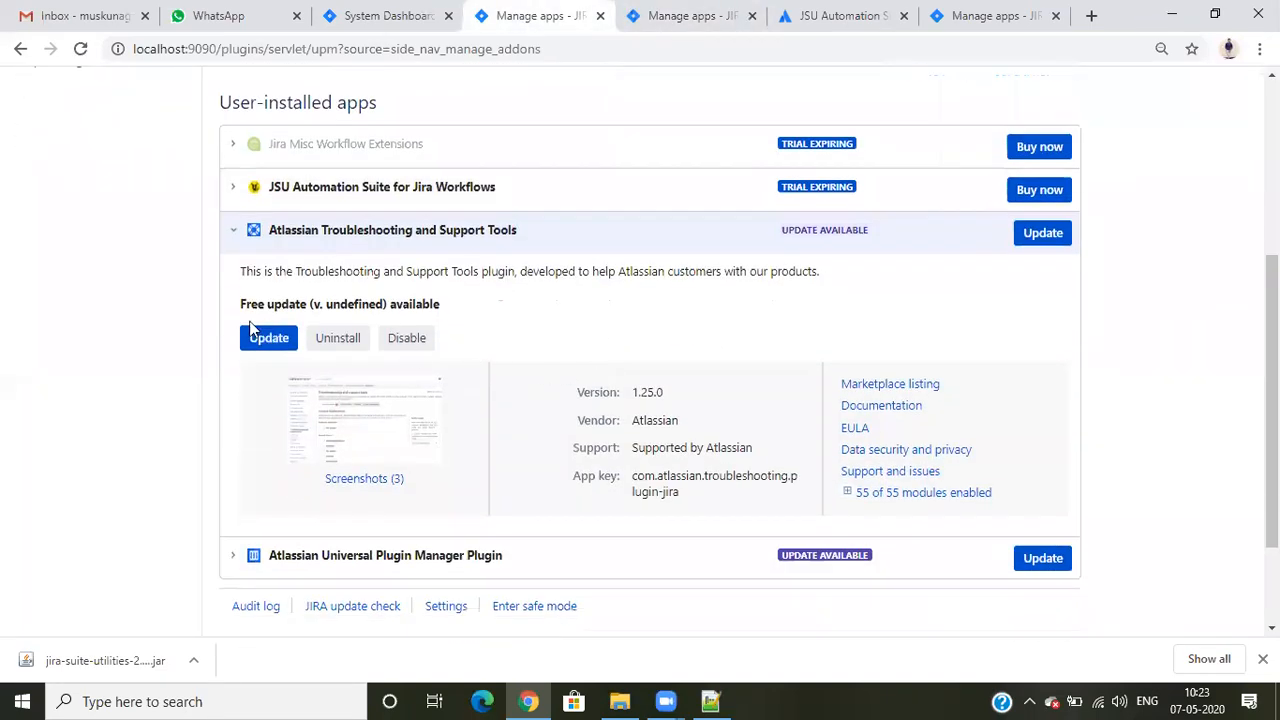
pyautogui.moveTo(241, 302); pyautogui.dragTo(310, 303)
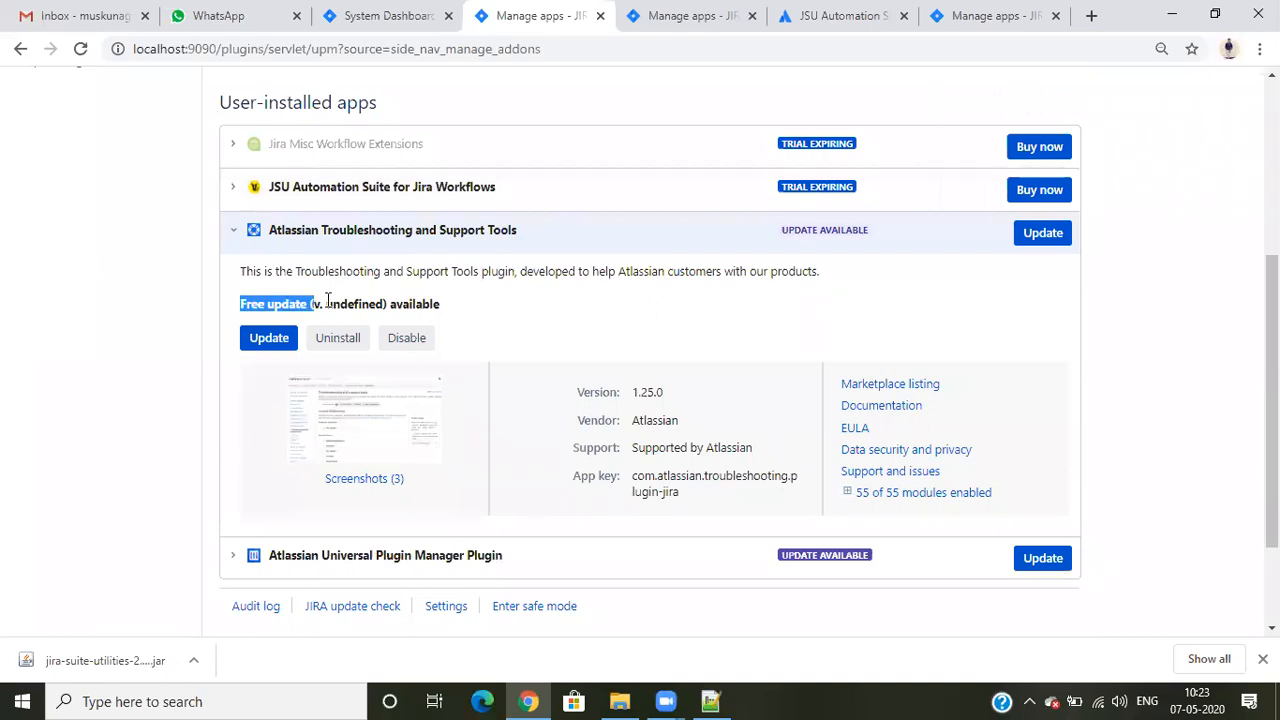
pyautogui.click(470, 304)
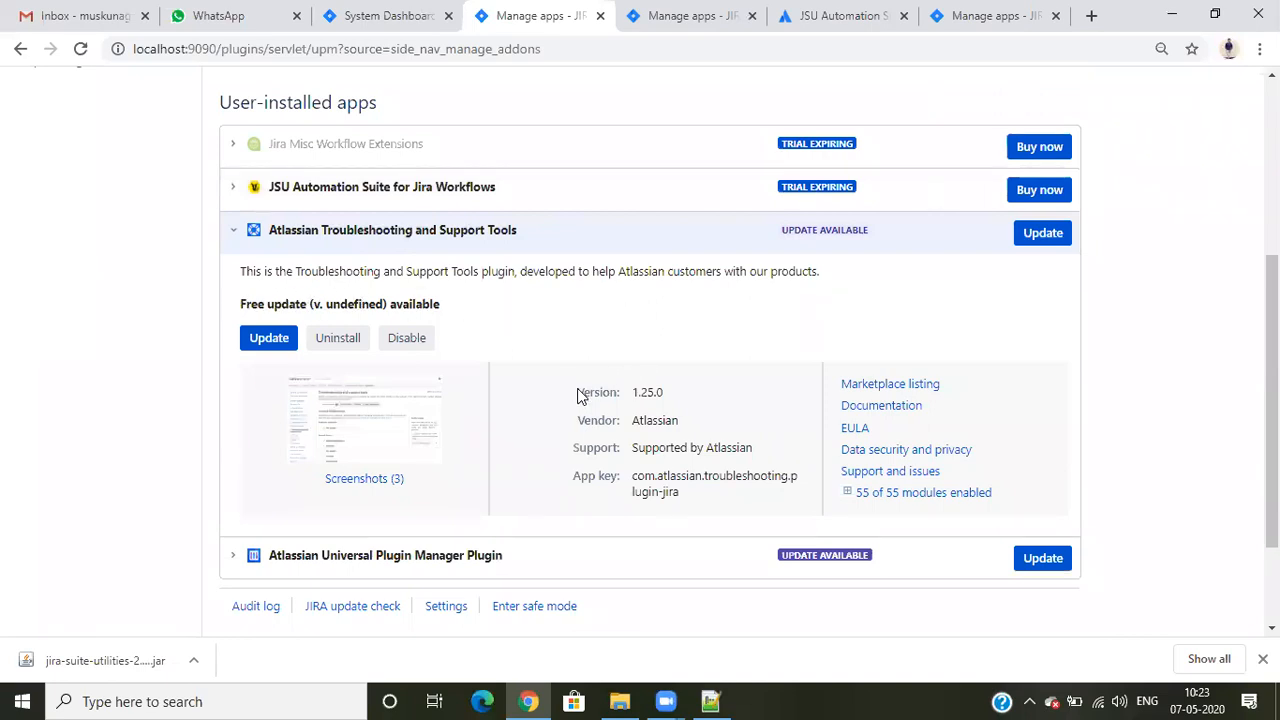
pyautogui.moveTo(633, 398); pyautogui.dragTo(726, 397)
pyautogui.click(838, 15)
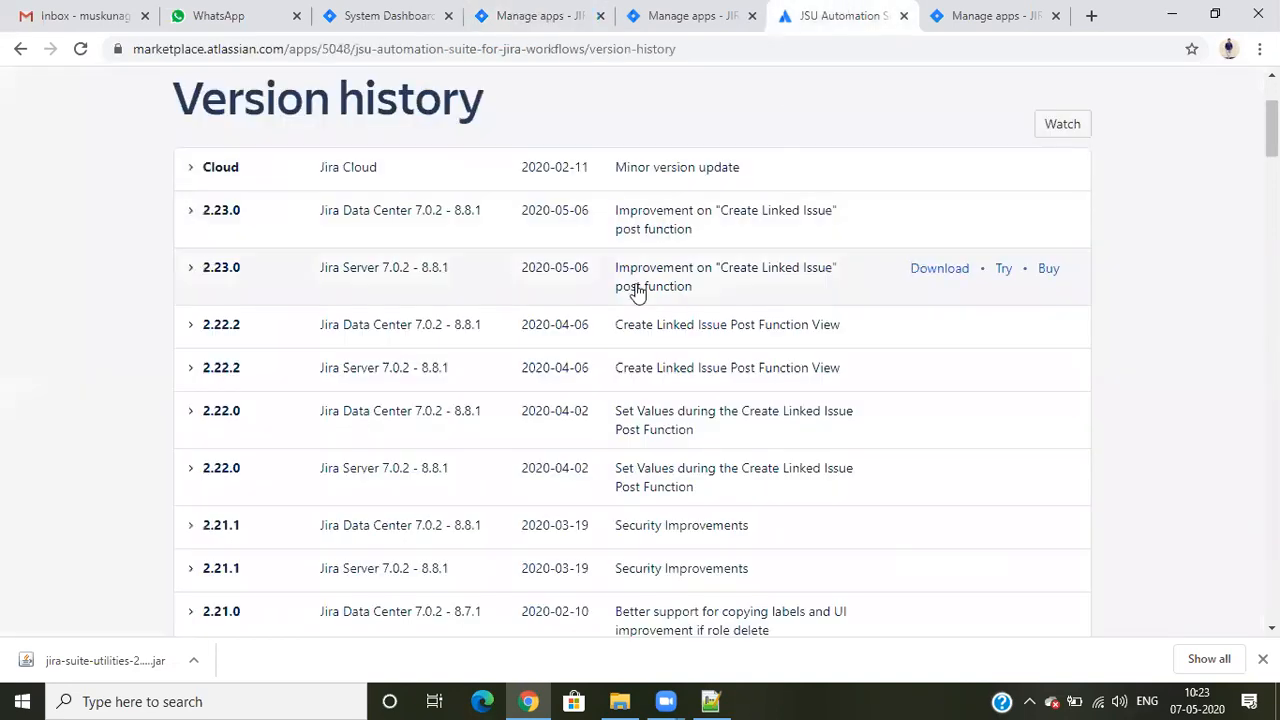
pyautogui.click(588, 27)
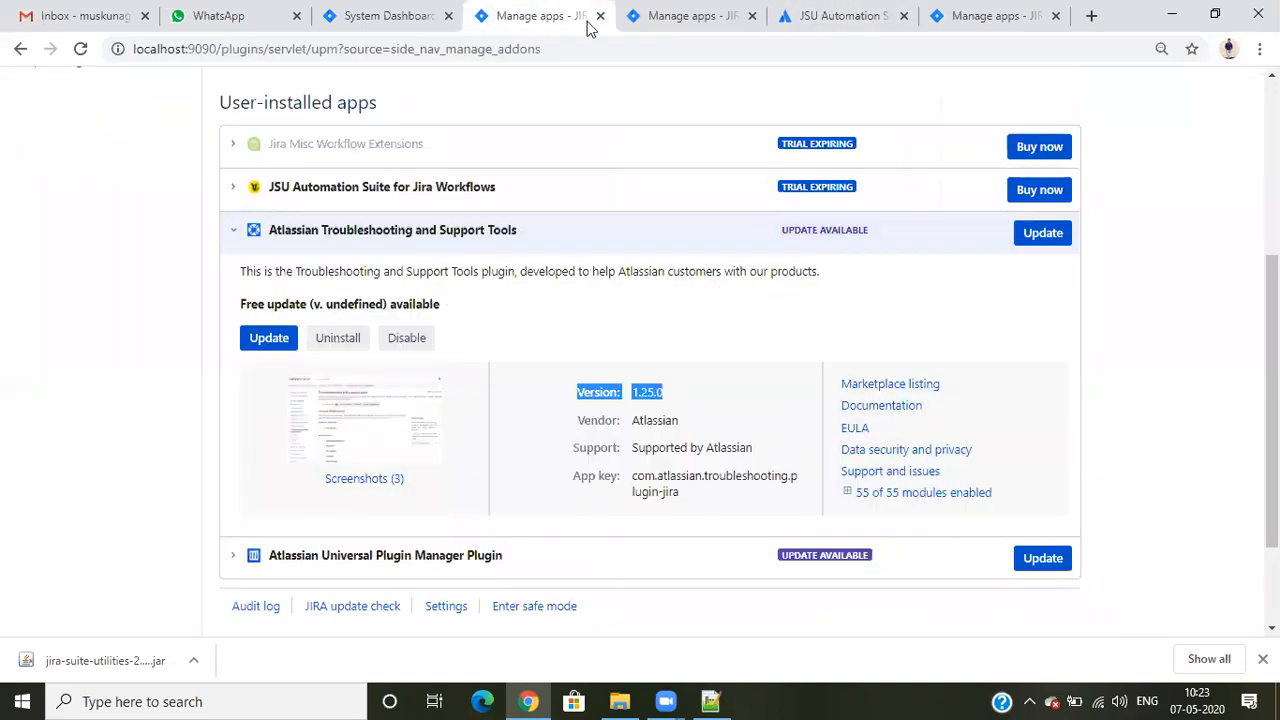
# - Close the two Manage apps tabs located between the System Dashboard and the JSU version history
pyautogui.scroll(3, 860, 297)
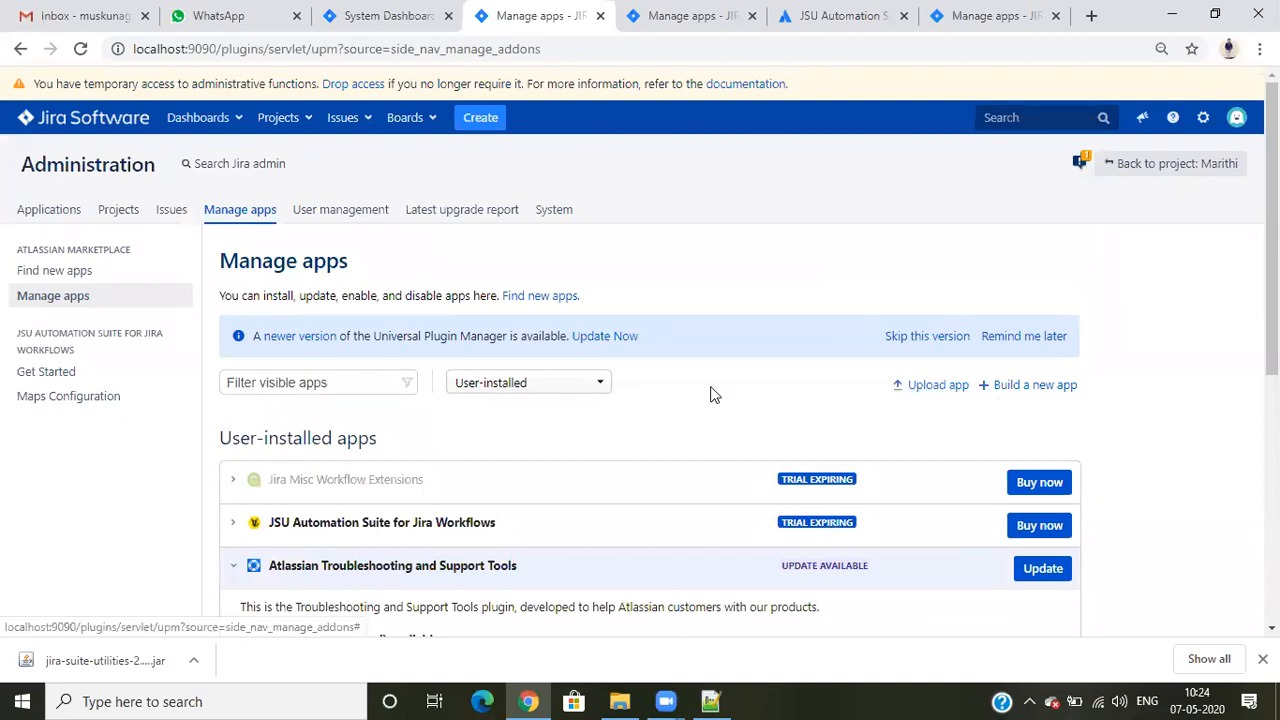
pyautogui.click(385, 15)
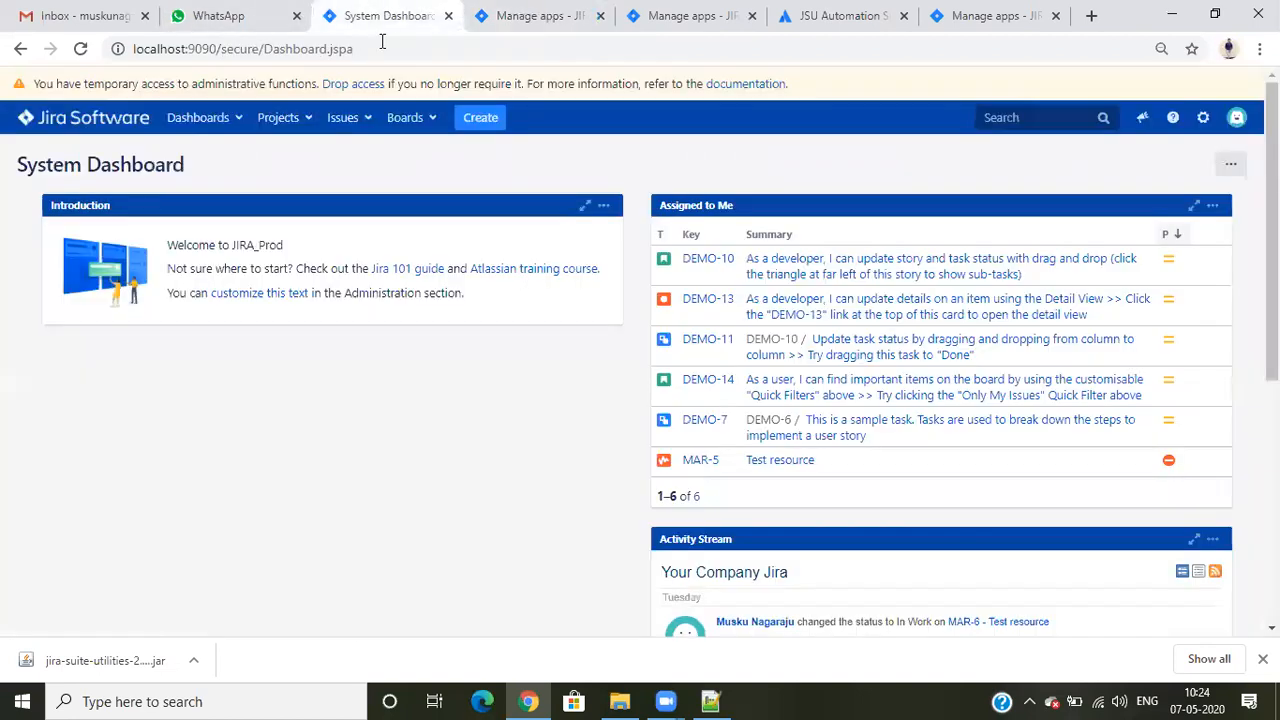
pyautogui.click(590, 15)
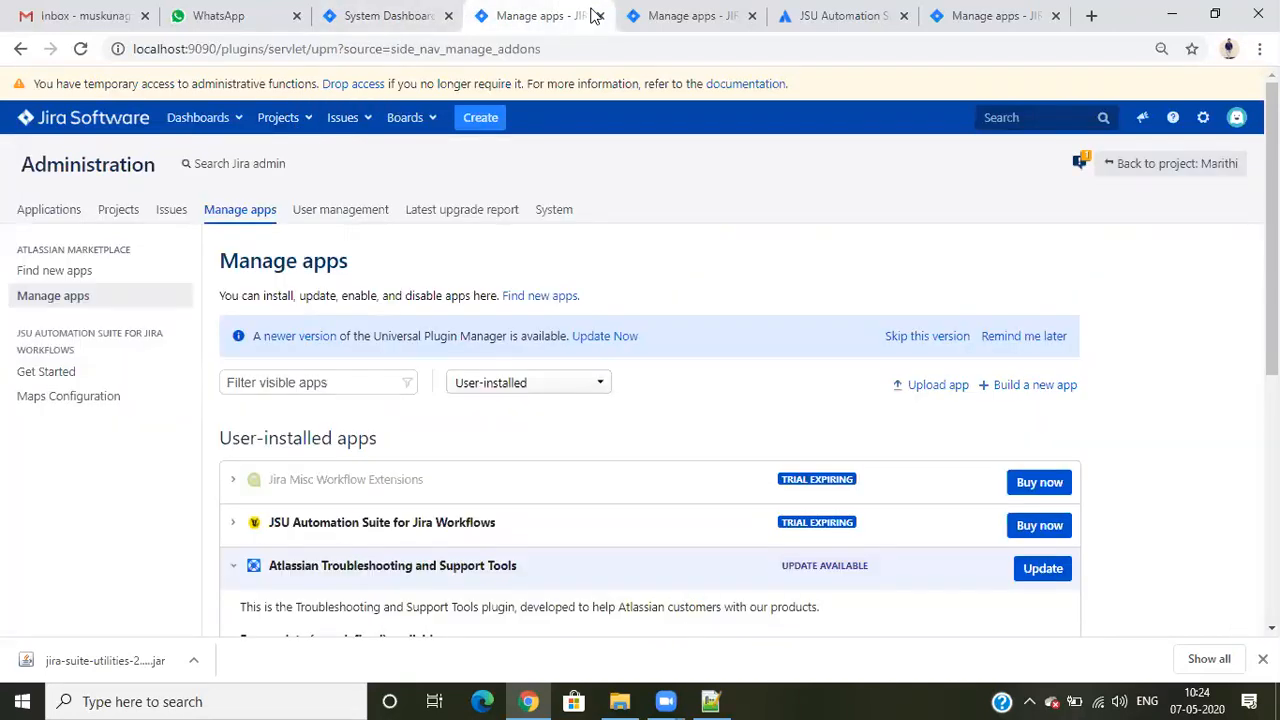
pyautogui.click(600, 16)
pyautogui.click(600, 16)
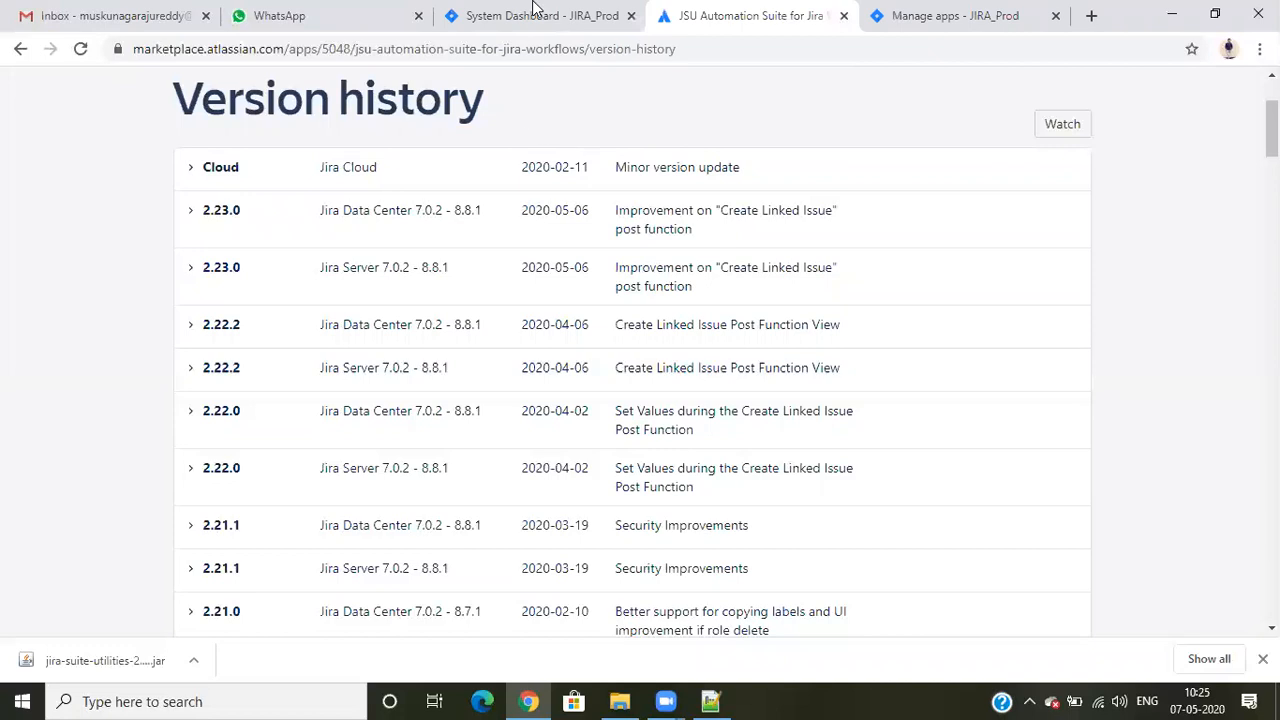
# - Return to the System Dashboard and open the Marithi project
pyautogui.click(535, 12)
pyautogui.click(585, 163)
pyautogui.click(334, 8)
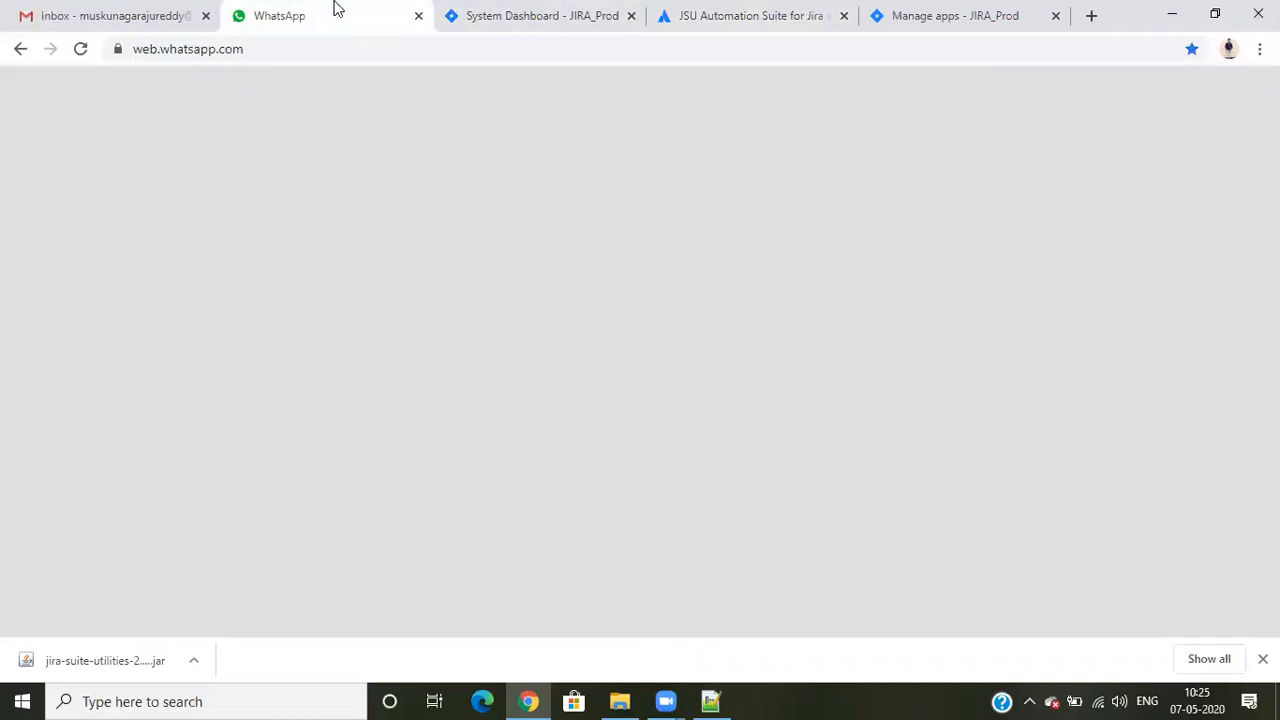
pyautogui.click(476, 10)
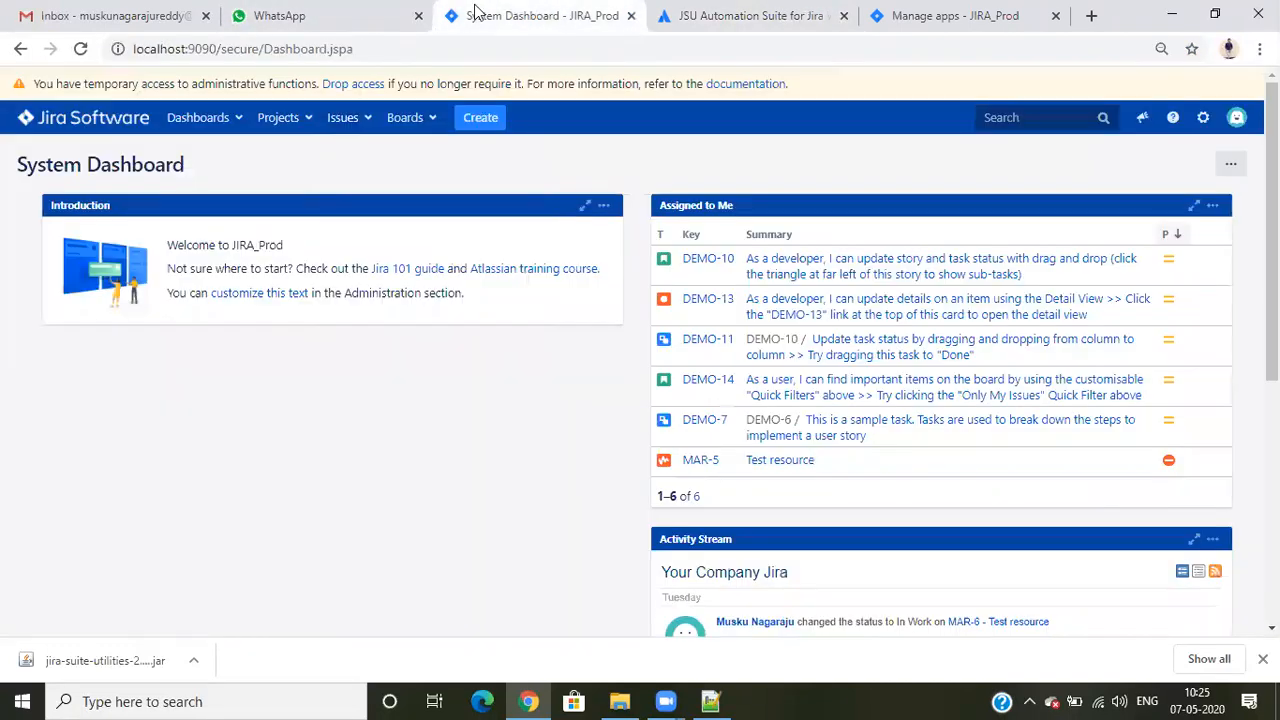
pyautogui.click(304, 121)
pyautogui.click(300, 177)
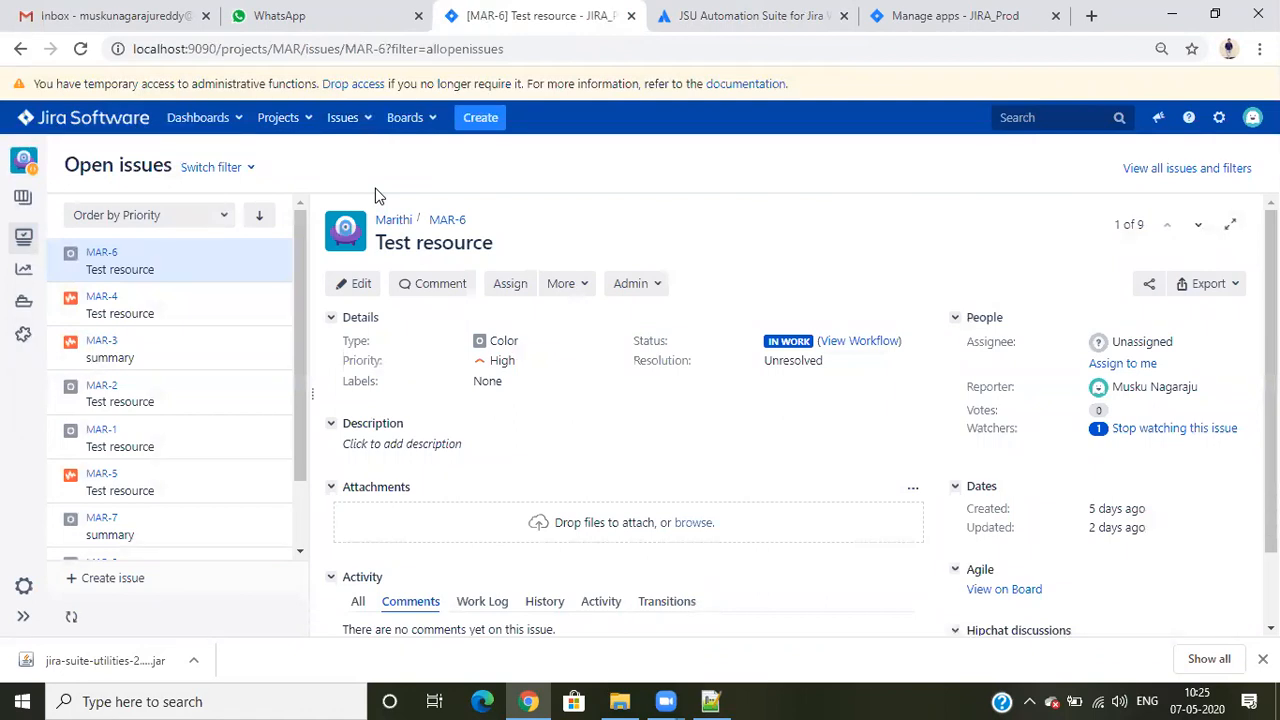
# - Open the Marithi project settings in two new tabs and display issue MAR-4 in the open issues list
pyautogui.rightClick(23, 586)
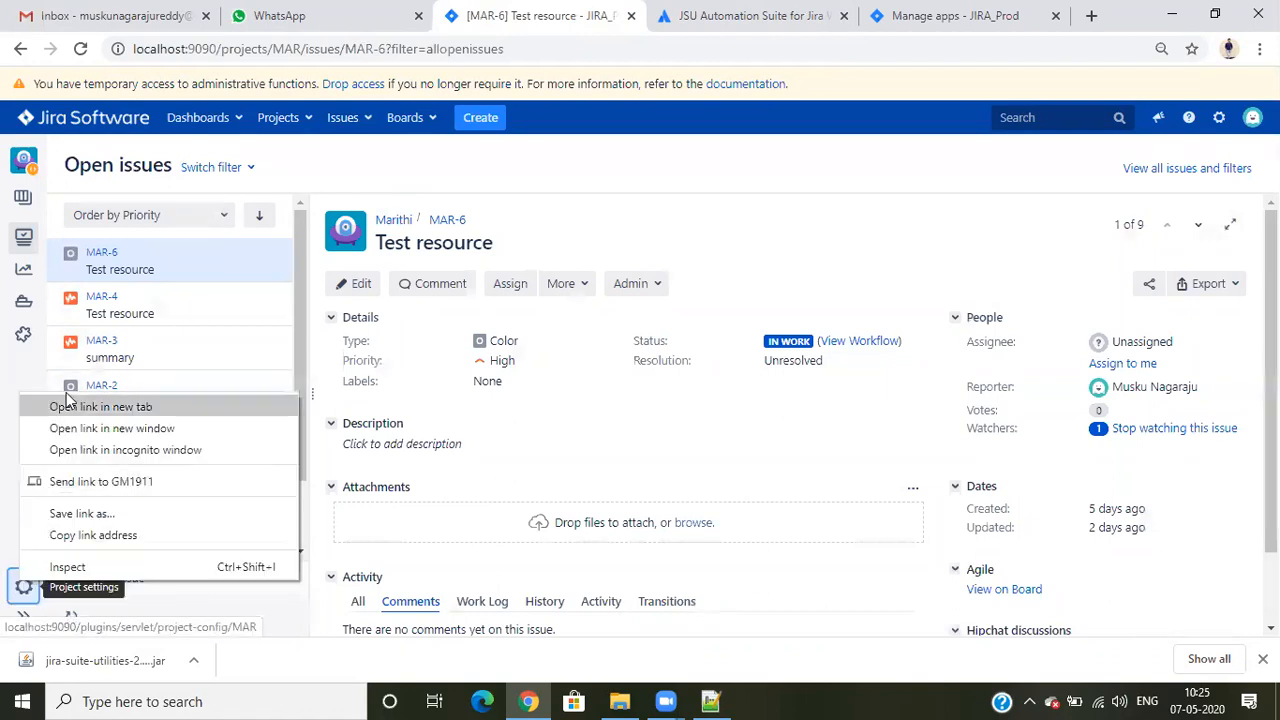
pyautogui.click(73, 405)
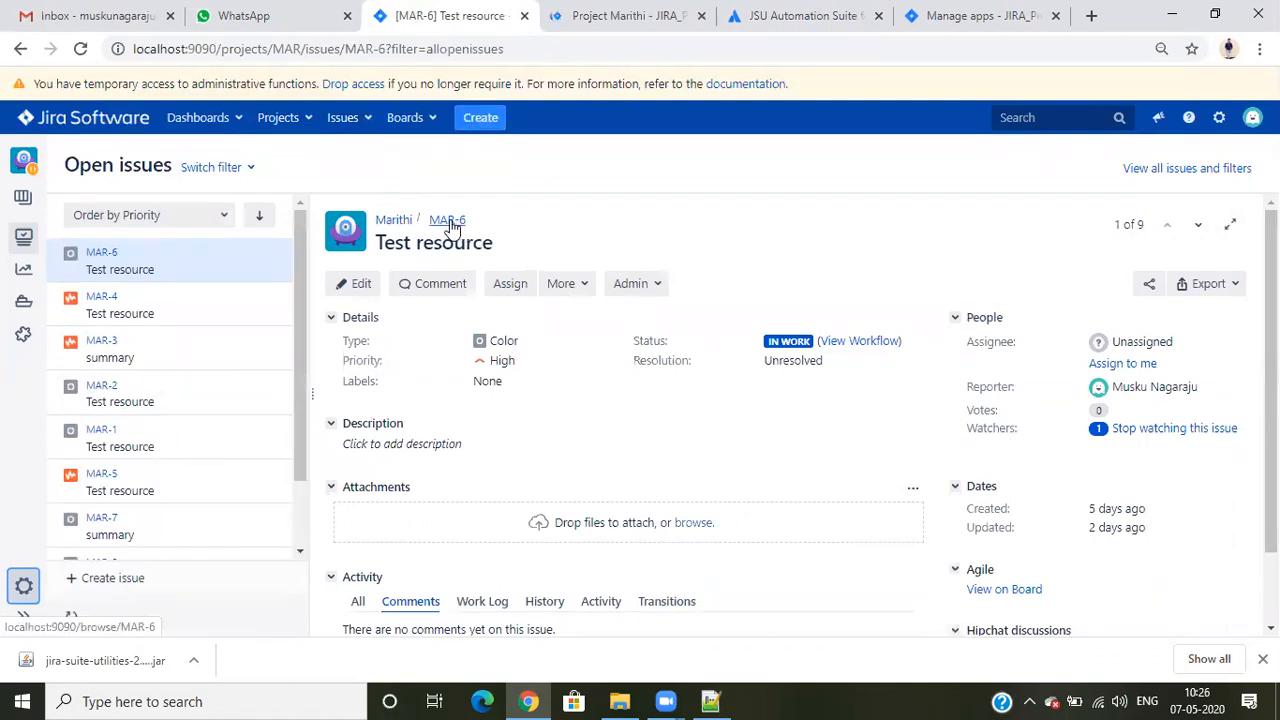
pyautogui.click(169, 294)
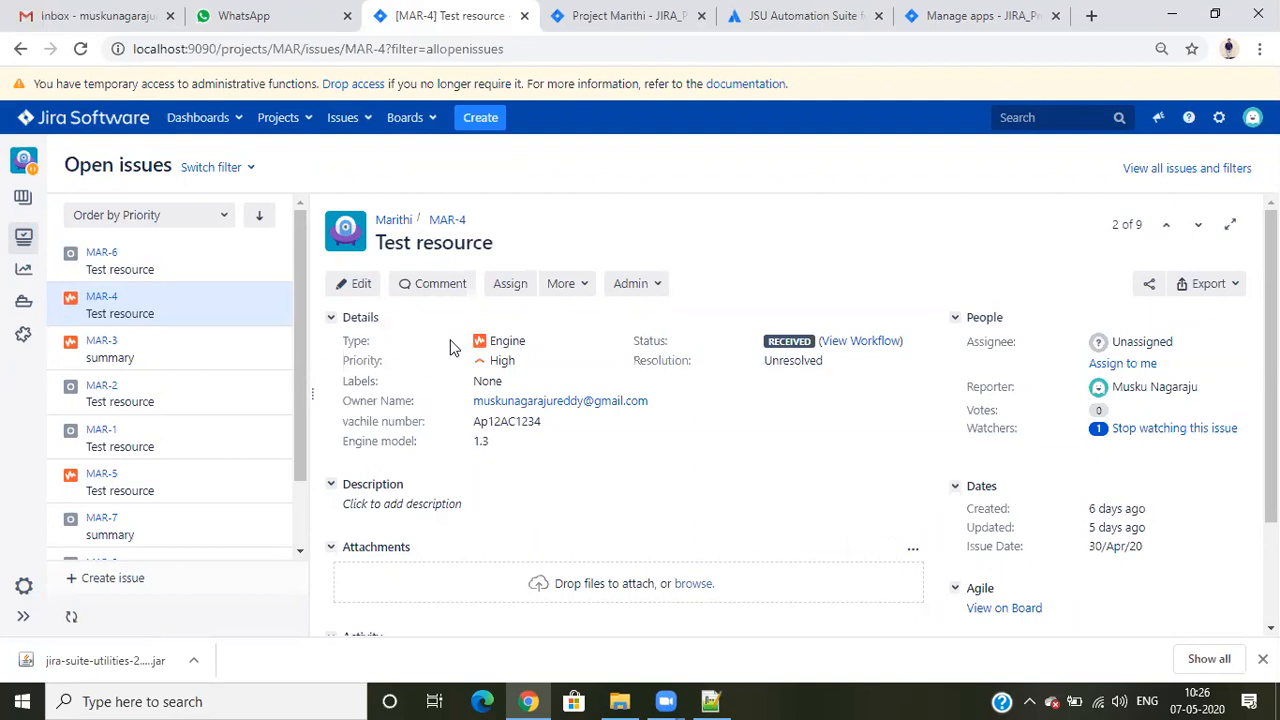
pyautogui.rightClick(24, 586)
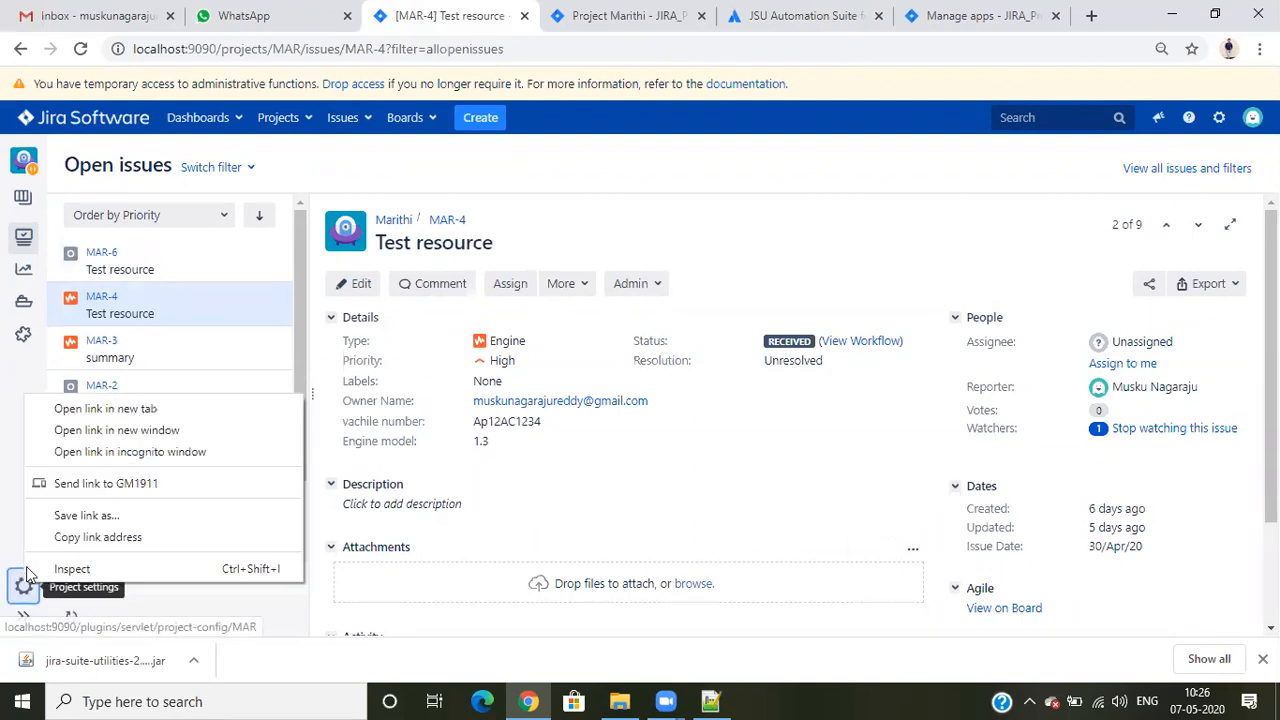
pyautogui.click(66, 409)
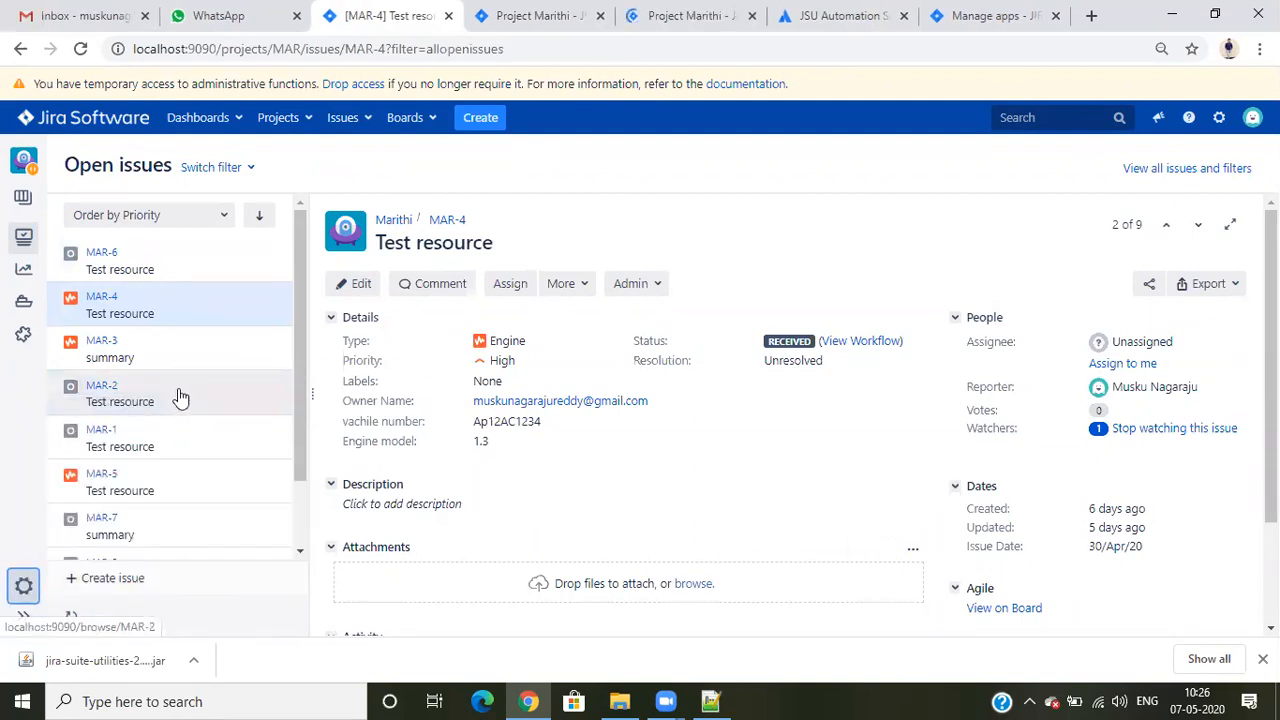
# - Open the project roles from the Marithi project settings summary
pyautogui.click(540, 15)
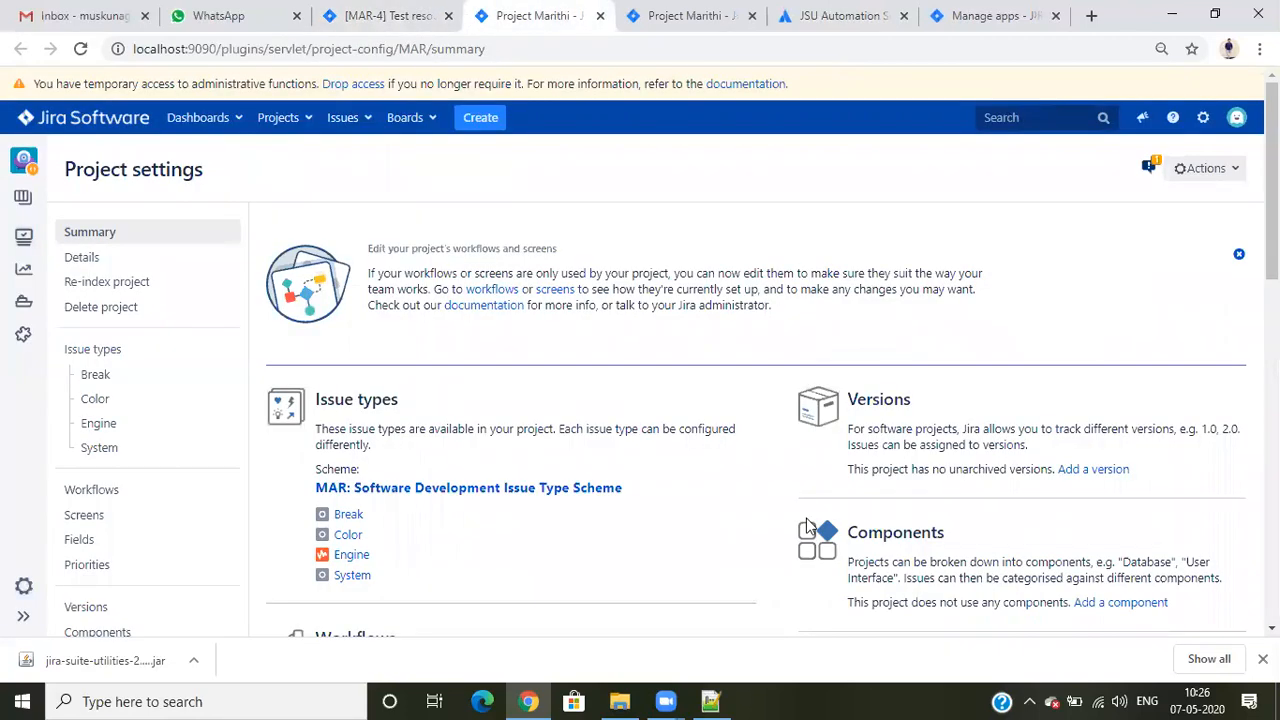
pyautogui.scroll(-5, 808, 520)
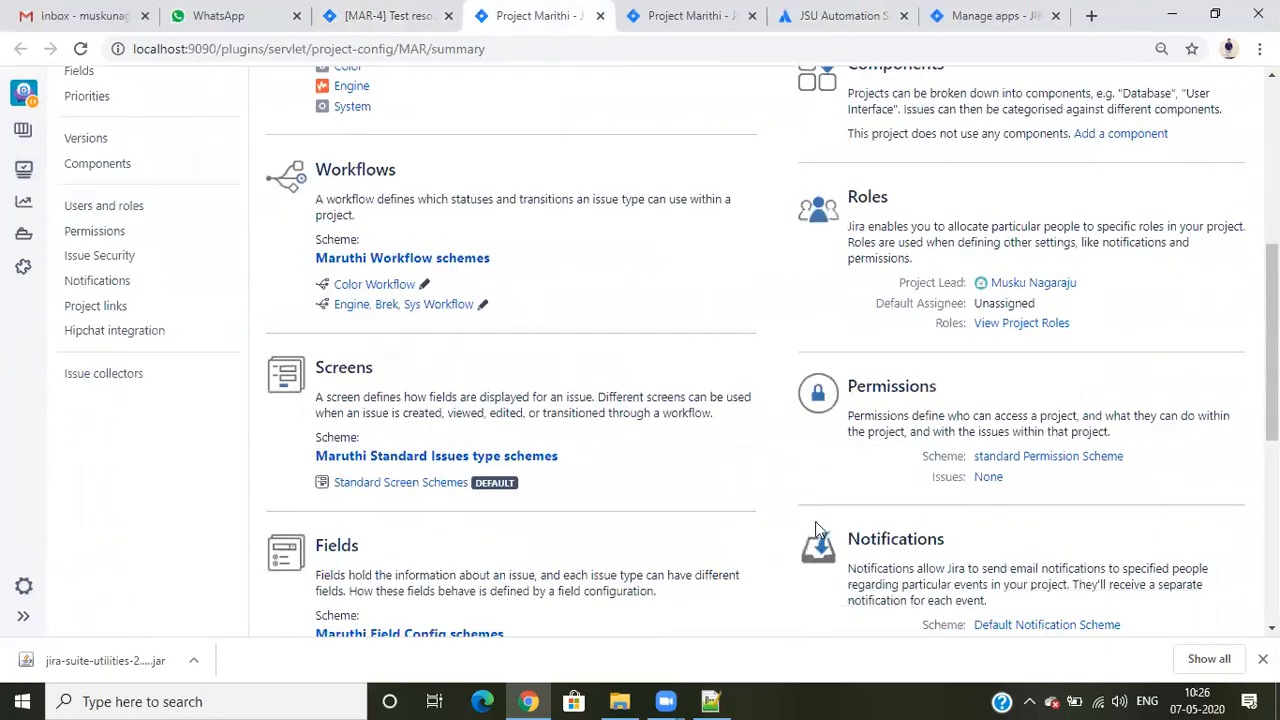
pyautogui.click(1022, 323)
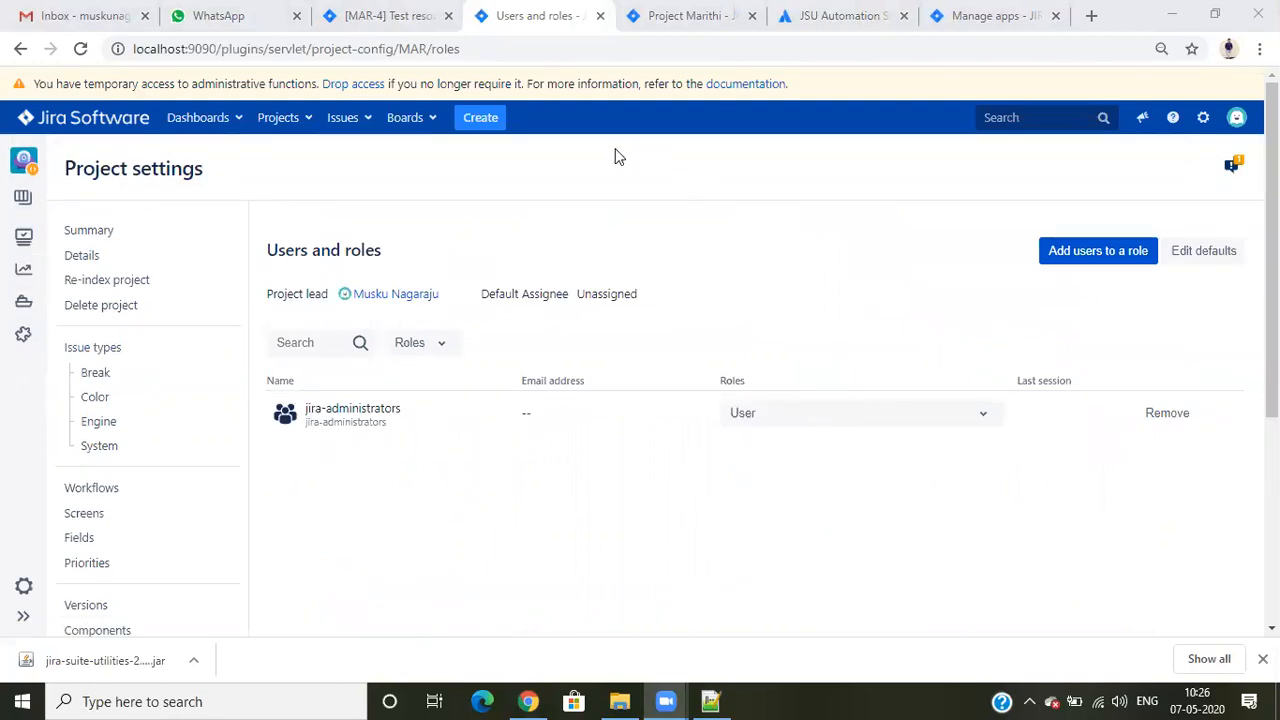
# - Give the jira-administrators group the Administrators role in the project and remove its User role
pyautogui.click(818, 416)
pyautogui.click(792, 454)
pyautogui.click(775, 560)
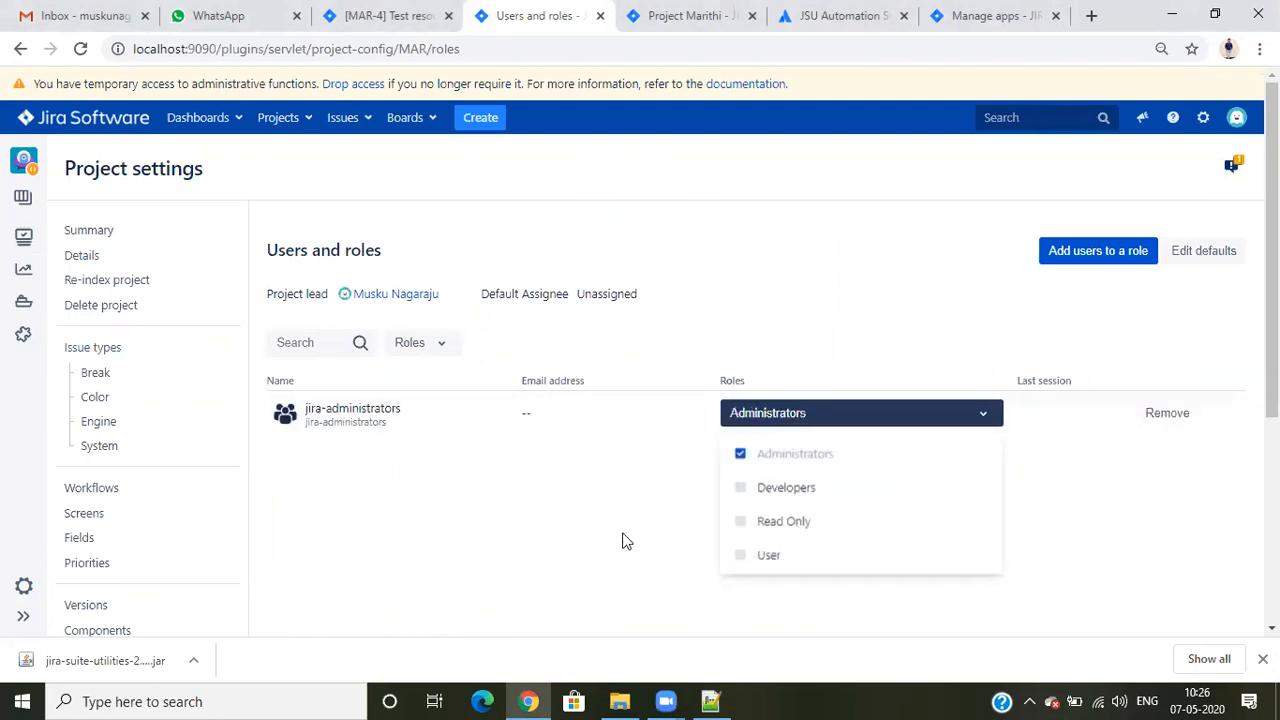
# - Open the Jira applications administration in a new tab and display the application access page
pyautogui.click(615, 531)
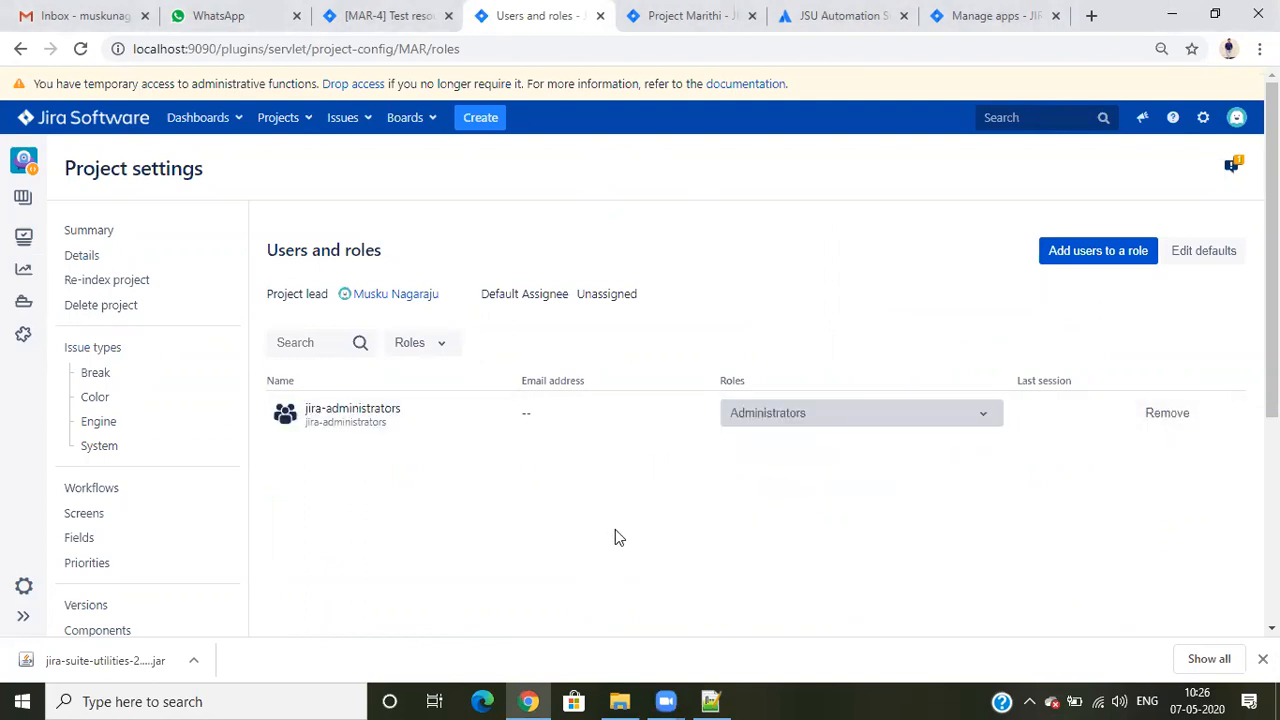
pyautogui.click(1203, 118)
pyautogui.rightClick(1145, 183)
pyautogui.click(1082, 197)
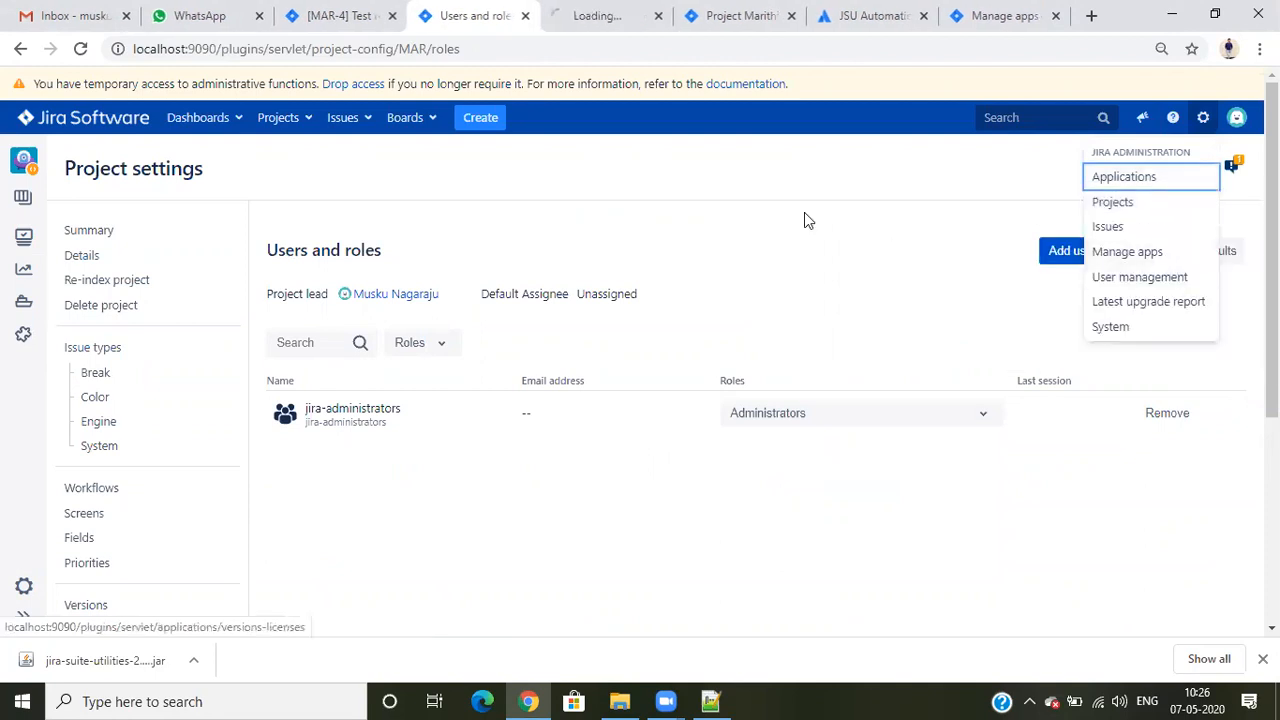
pyautogui.click(614, 25)
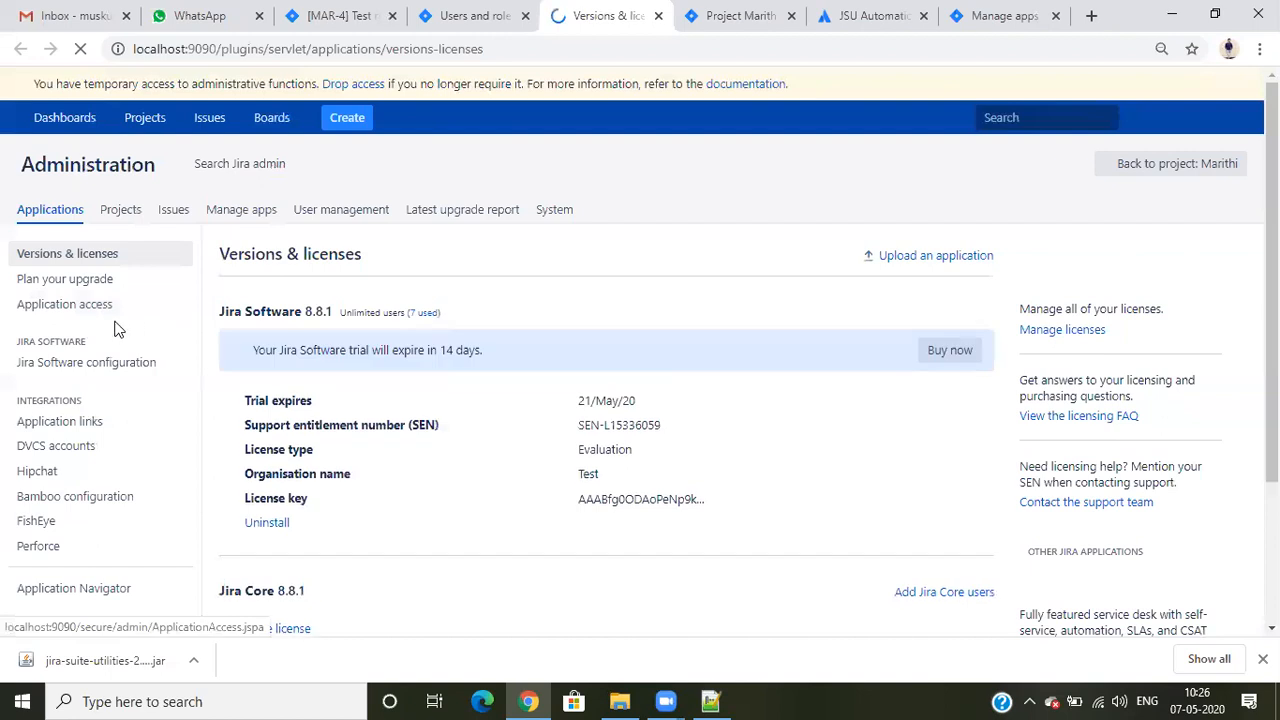
pyautogui.click(52, 306)
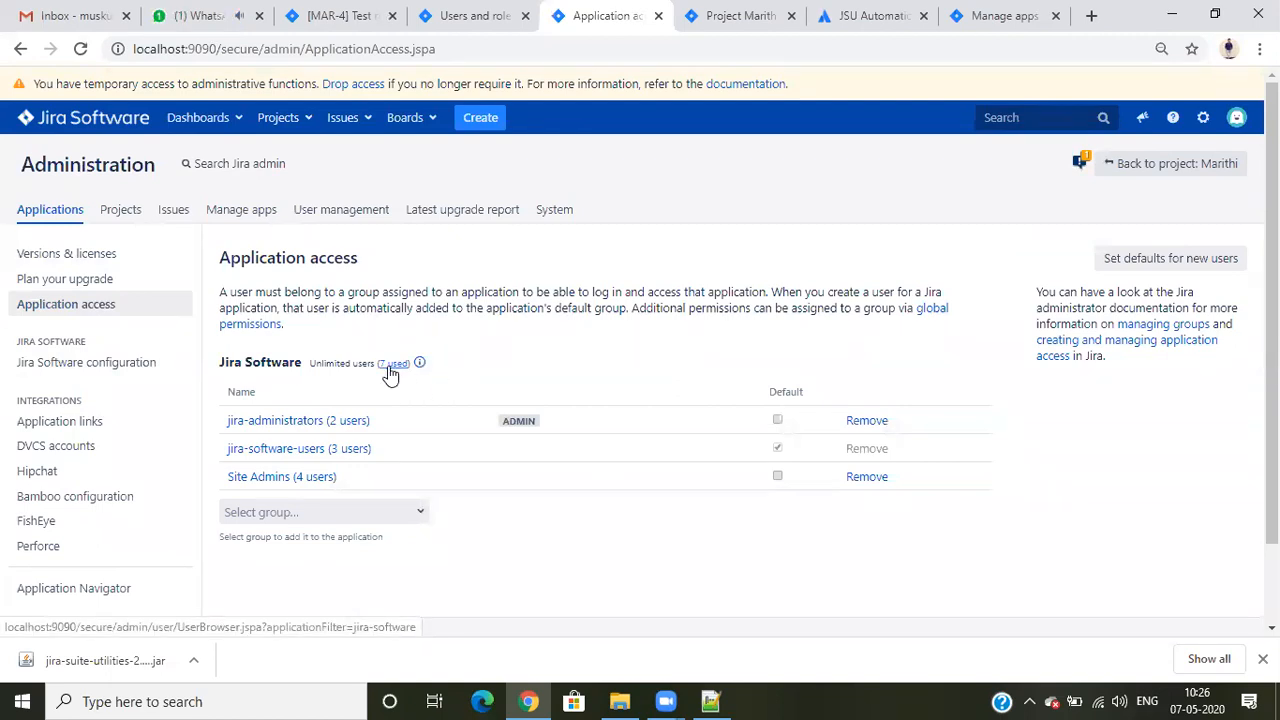
# - Examine the Jira Software user allowance, used seats and groups with application access
pyautogui.moveTo(221, 358); pyautogui.dragTo(326, 364)
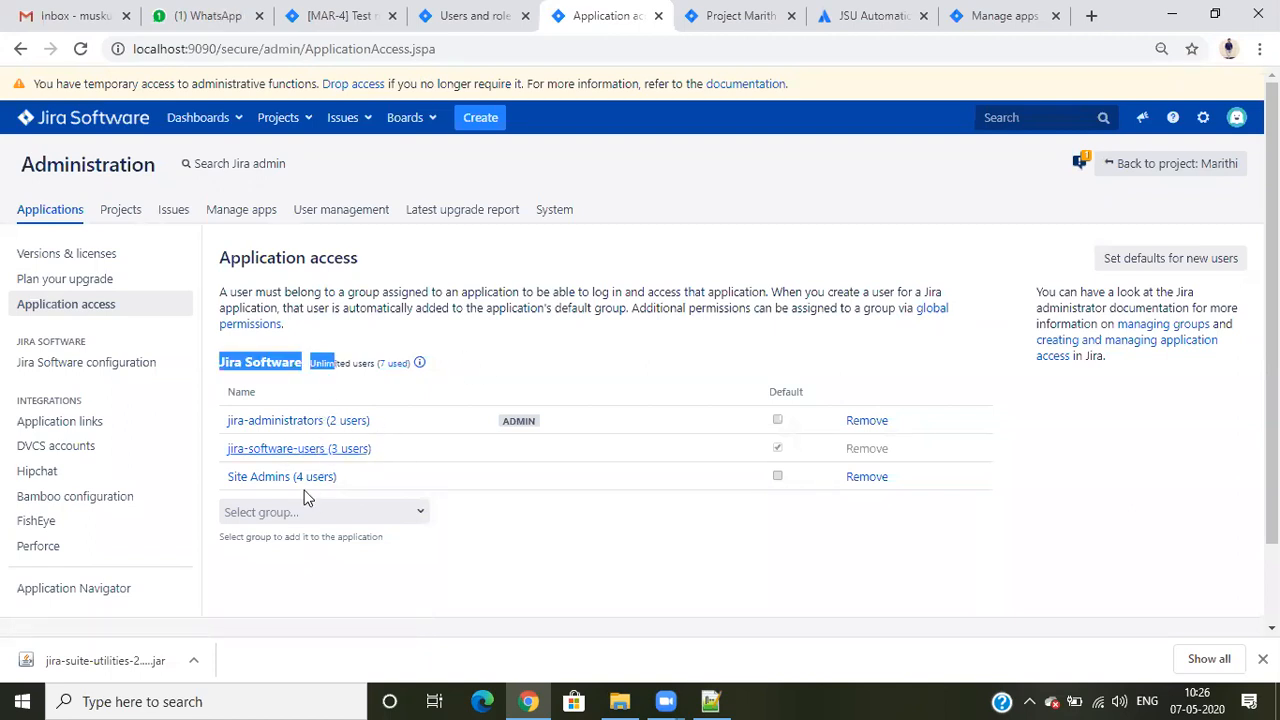
pyautogui.click(279, 396)
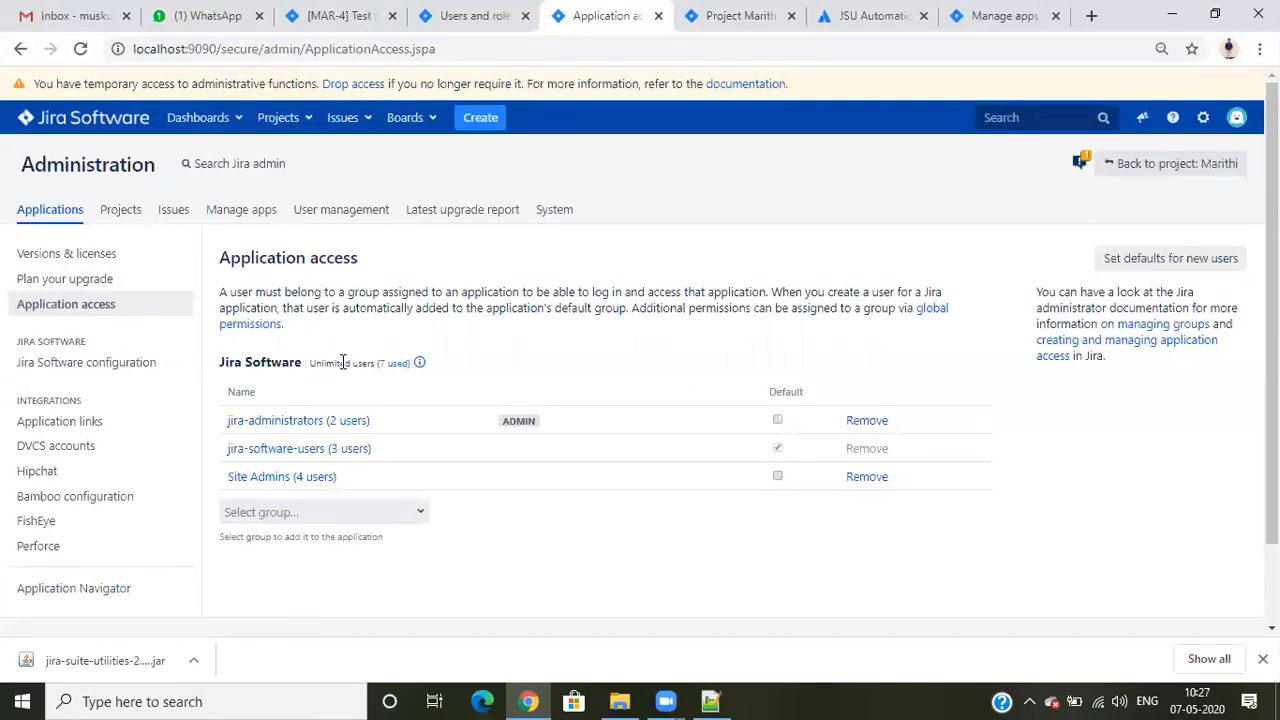
pyautogui.moveTo(380, 362); pyautogui.dragTo(416, 370)
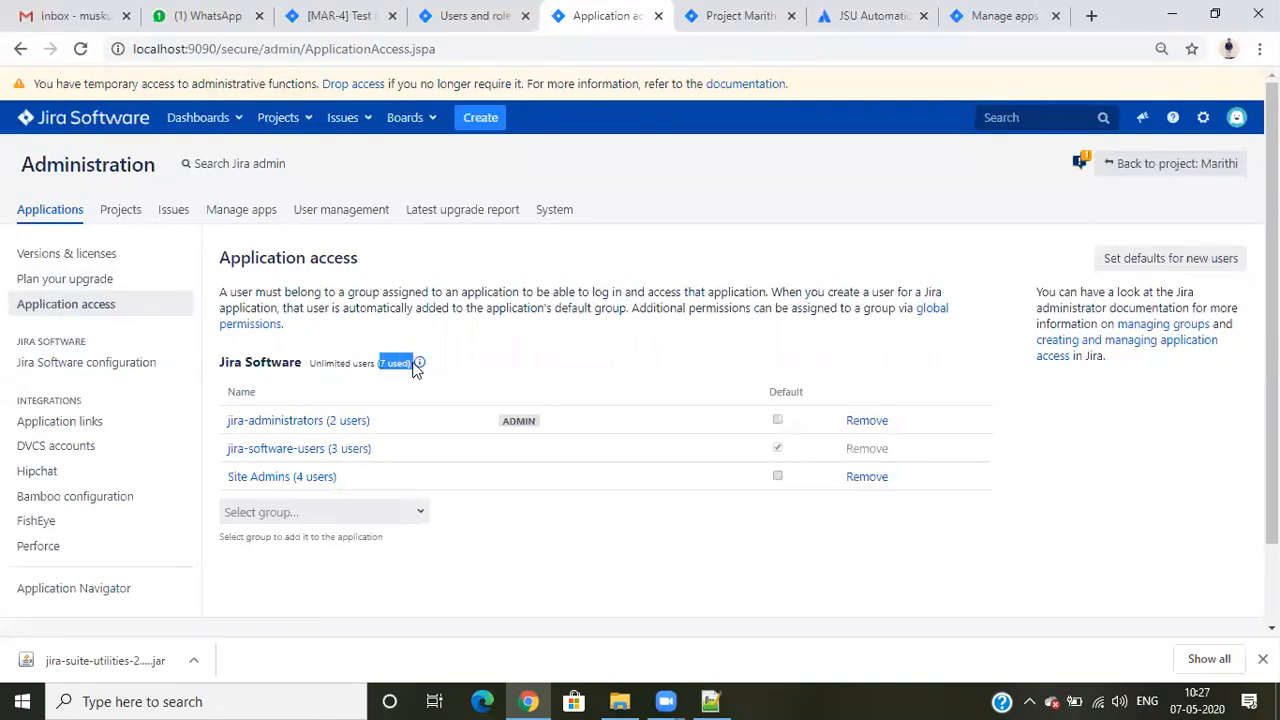
pyautogui.click(481, 361)
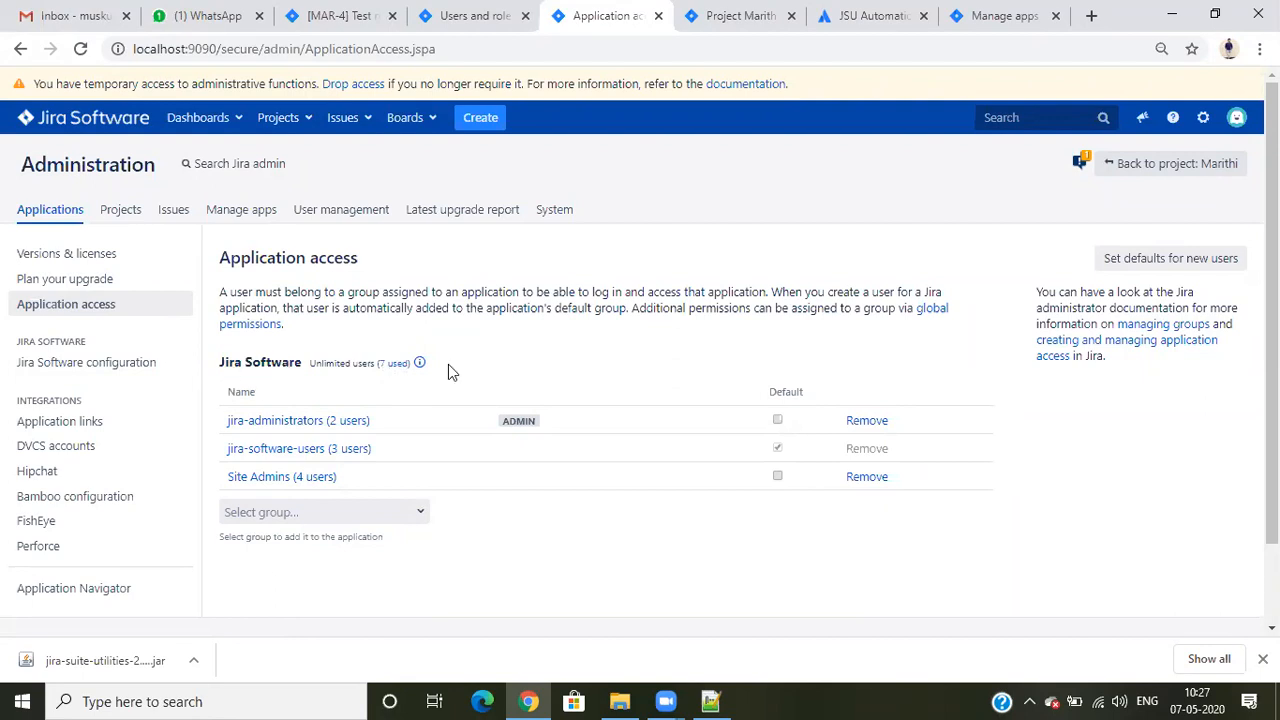
# - Close the application access and project roles tabs, leaving the Marithi project summary displayed
pyautogui.click(658, 17)
pyautogui.click(685, 17)
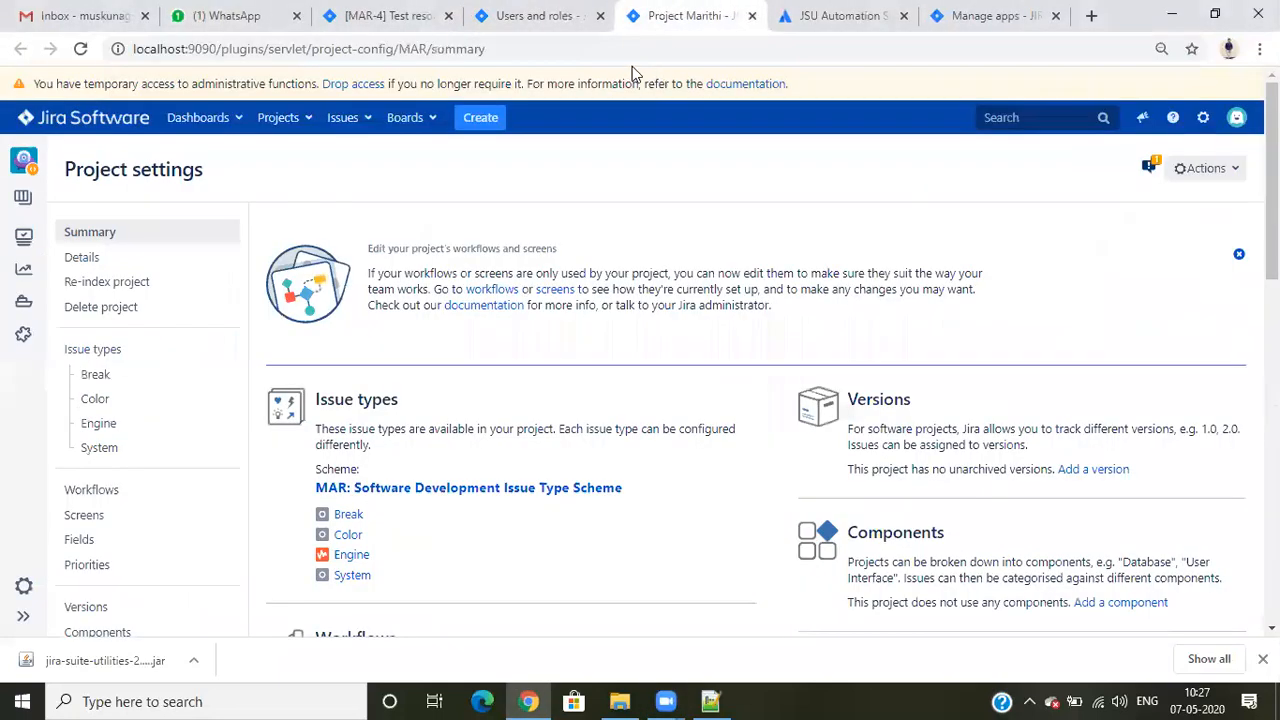
pyautogui.click(600, 16)
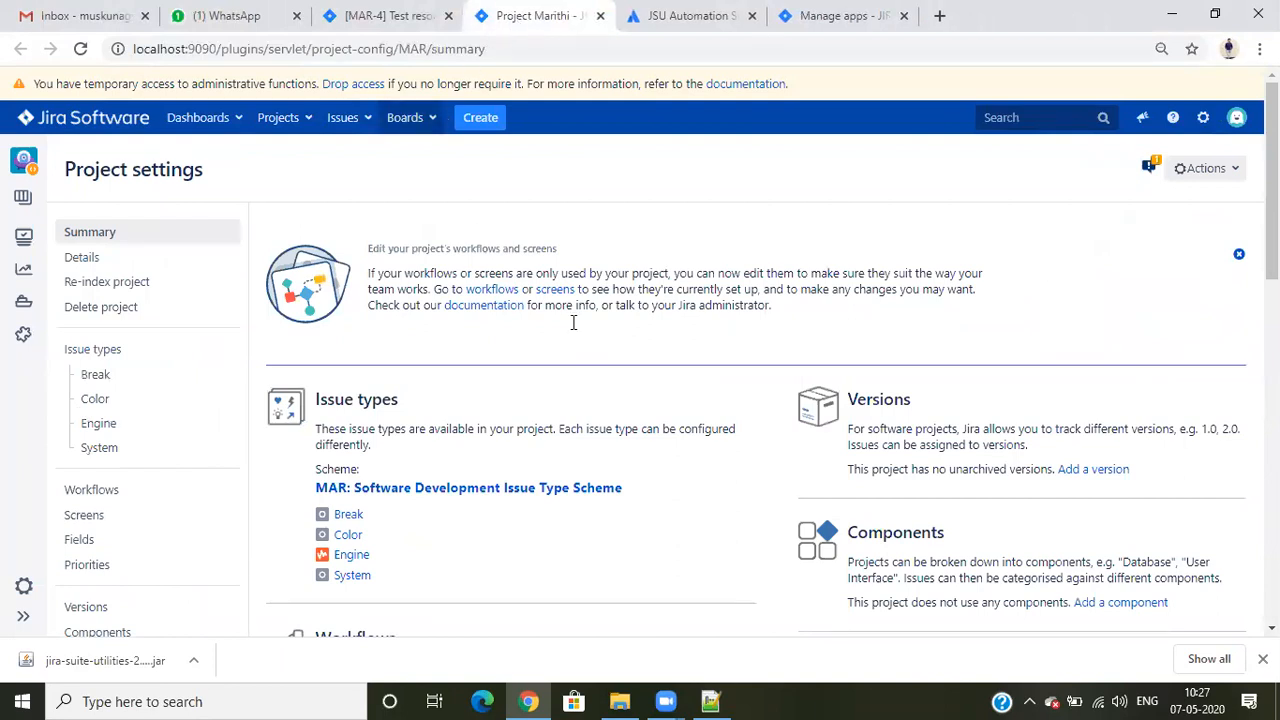
# - Open the project's Color Workflow for editing and switch it to the diagram view
pyautogui.scroll(-3, 573, 322)
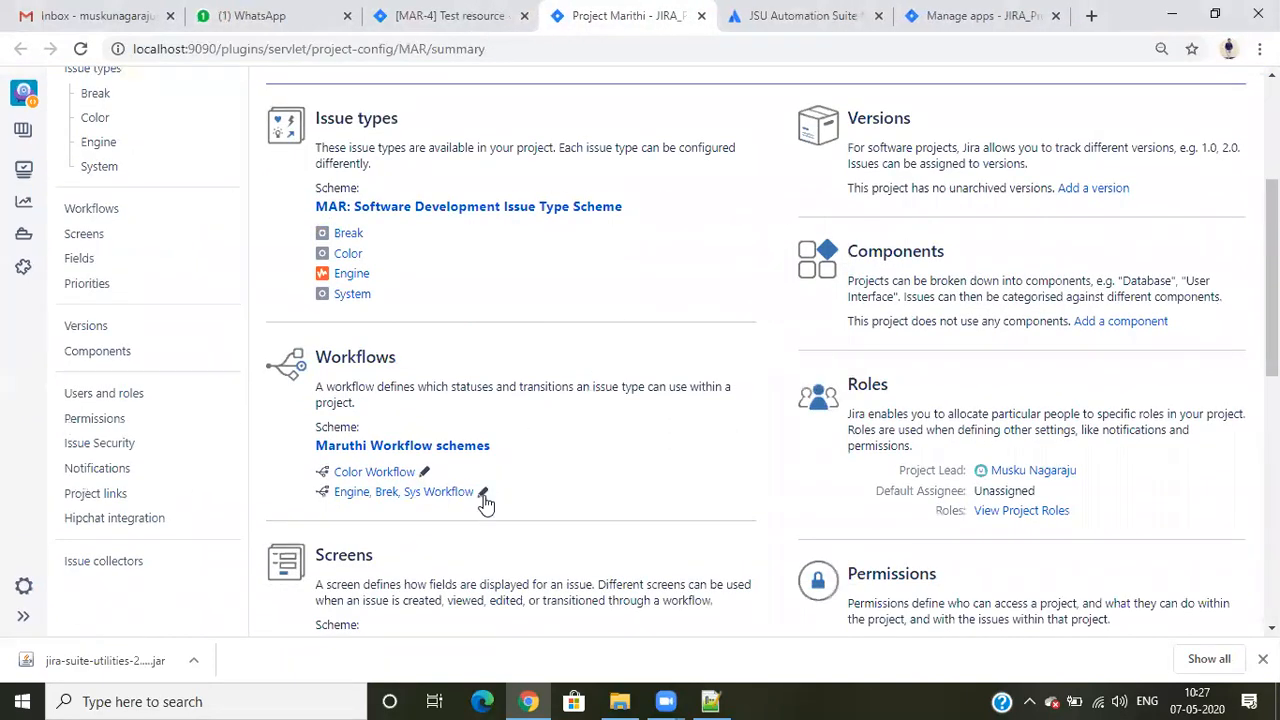
pyautogui.click(425, 473)
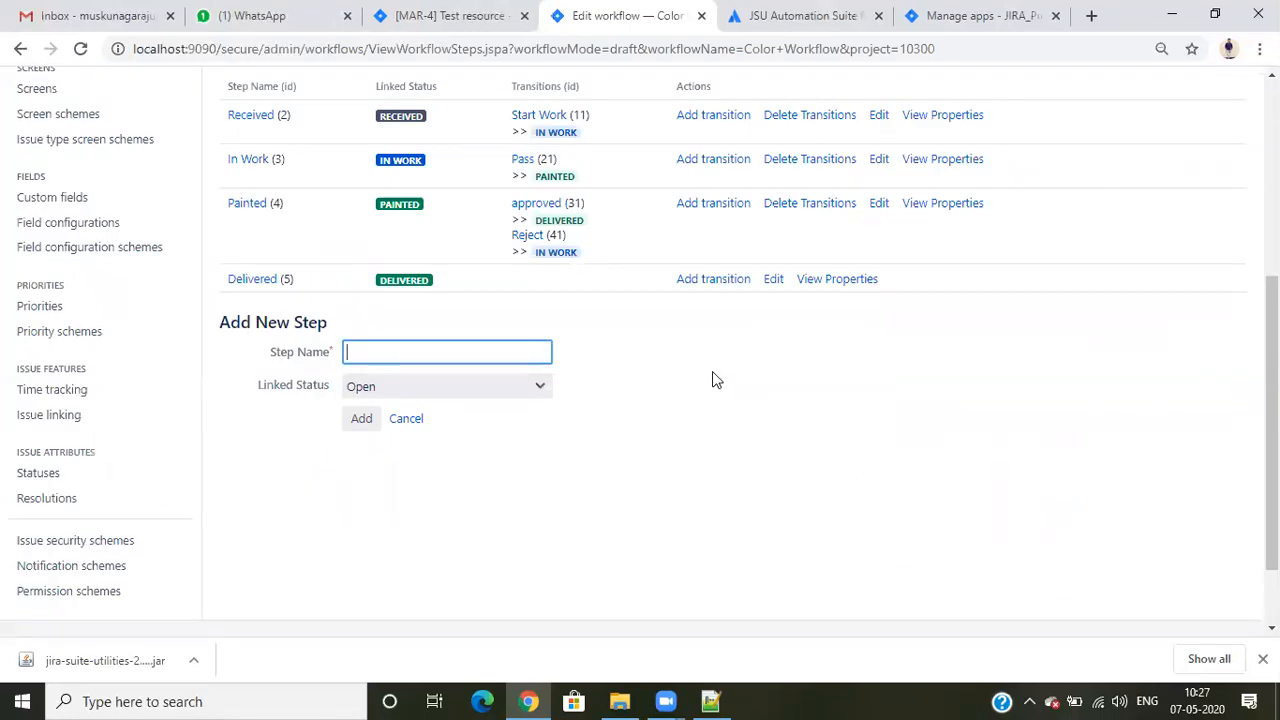
pyautogui.scroll(5, 677, 394)
pyautogui.click(250, 428)
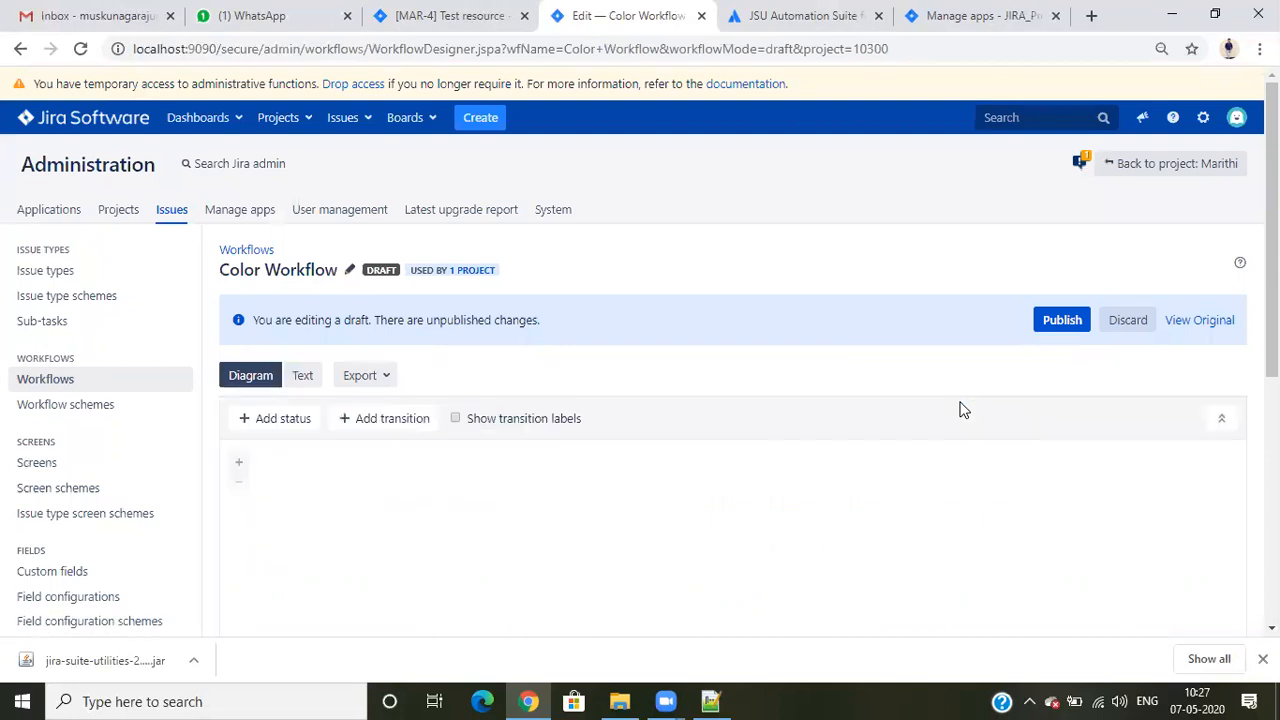
# - Add a transition named Reopen from In Work to Received in the Color Workflow and dismiss the zoom warning
pyautogui.scroll(-3, 960, 409)
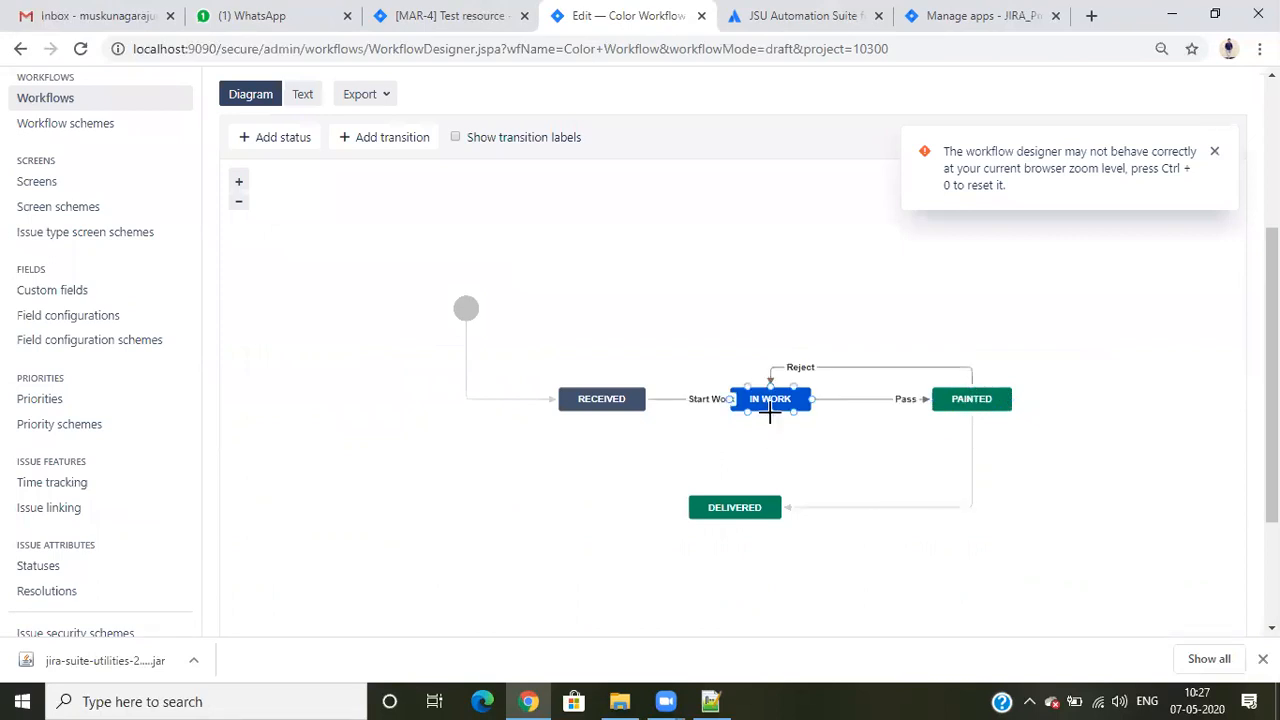
pyautogui.click(770, 405)
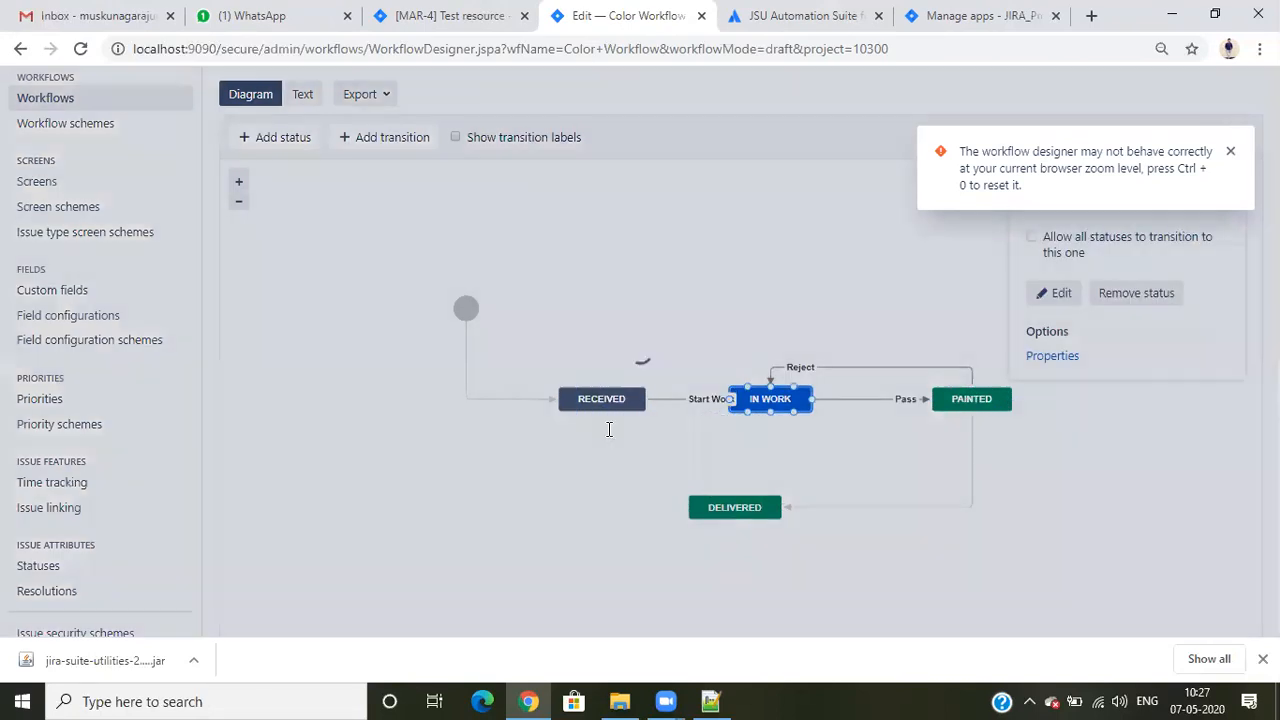
pyautogui.click(590, 351)
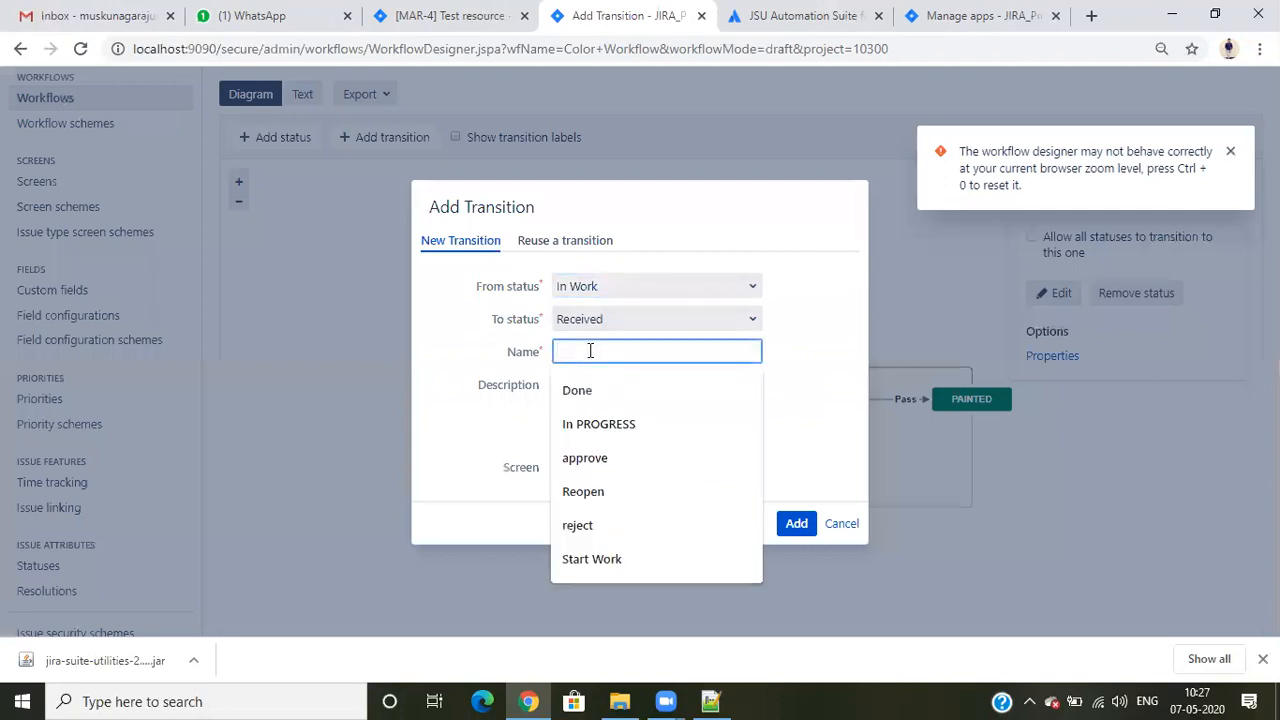
pyautogui.write('Reopen')
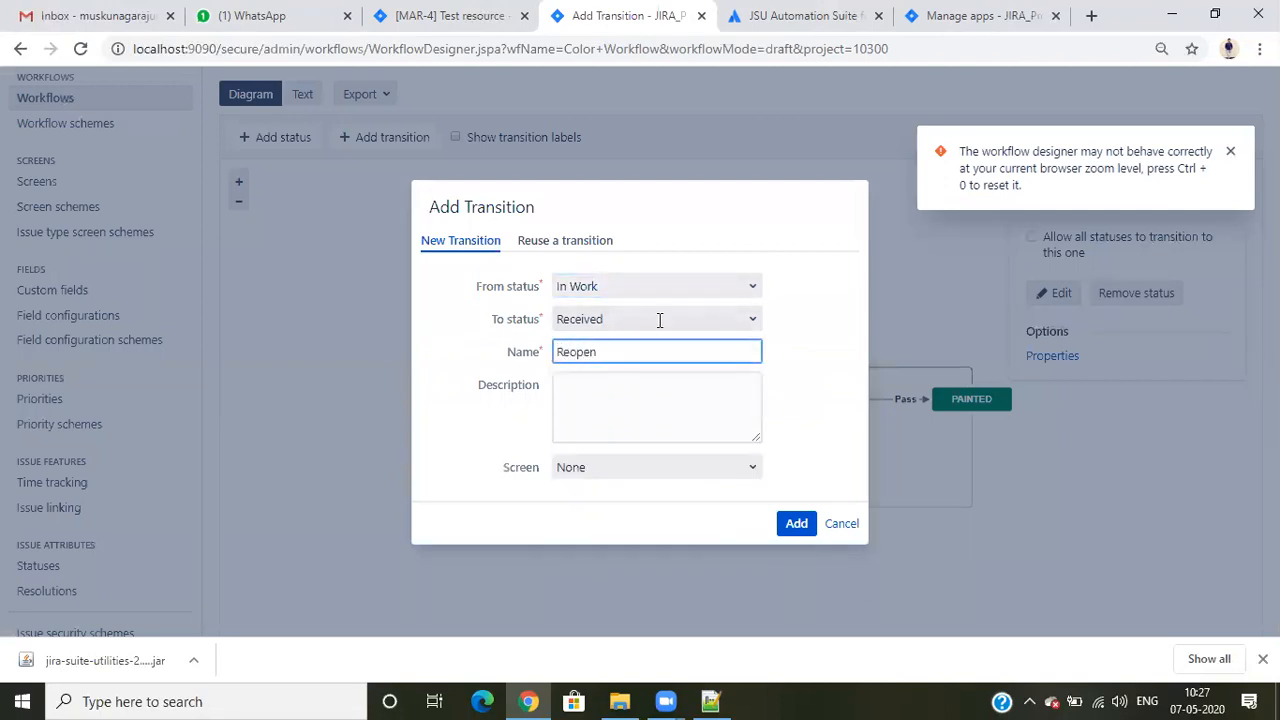
pyautogui.click(796, 523)
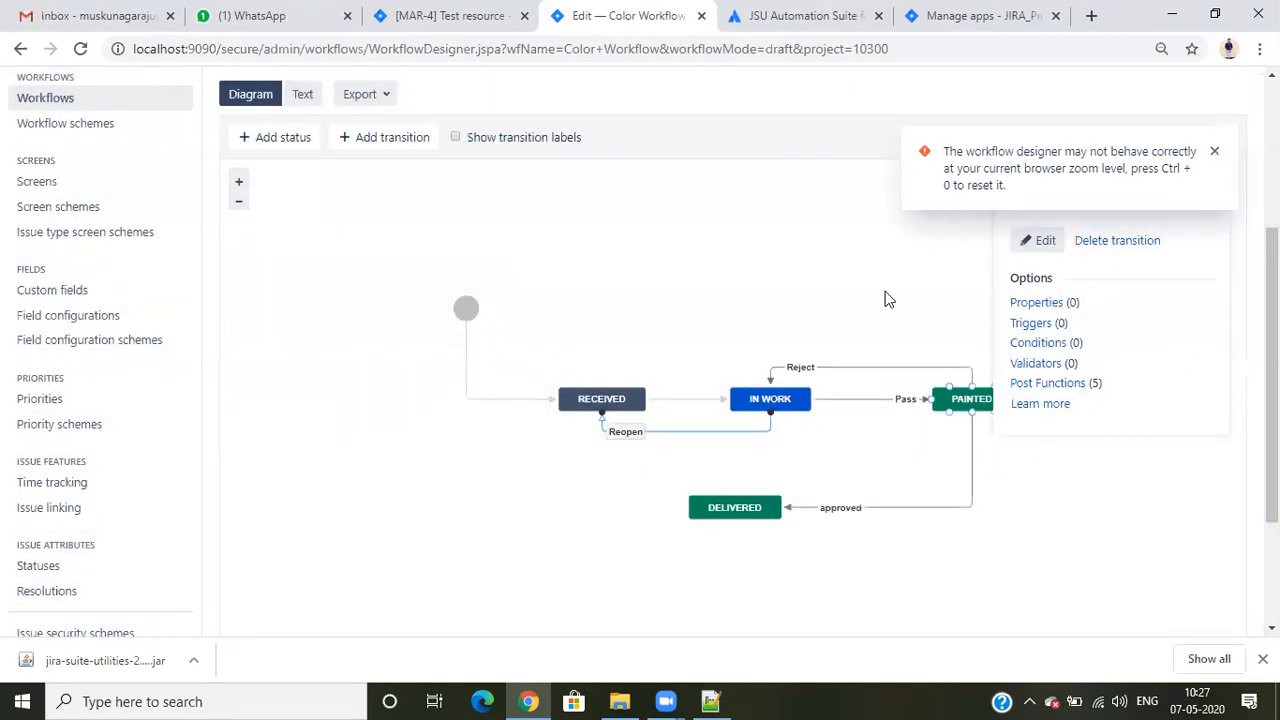
pyautogui.click(802, 290)
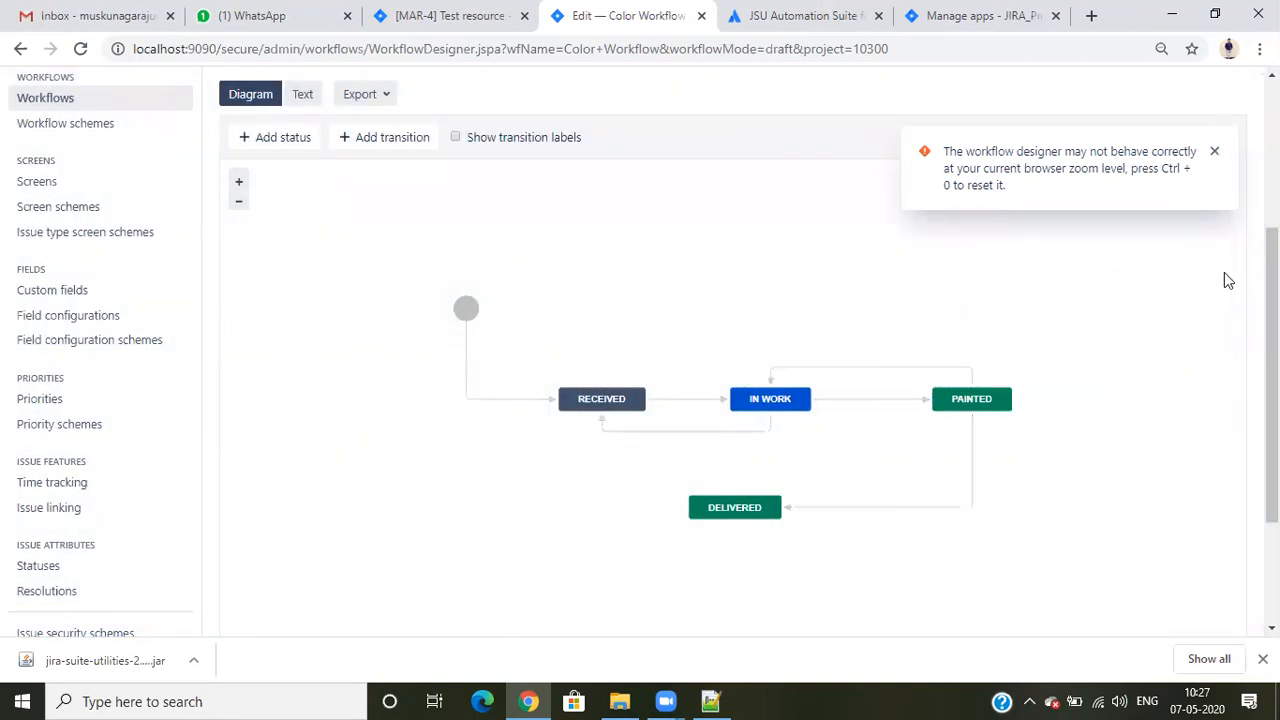
pyautogui.click(1221, 155)
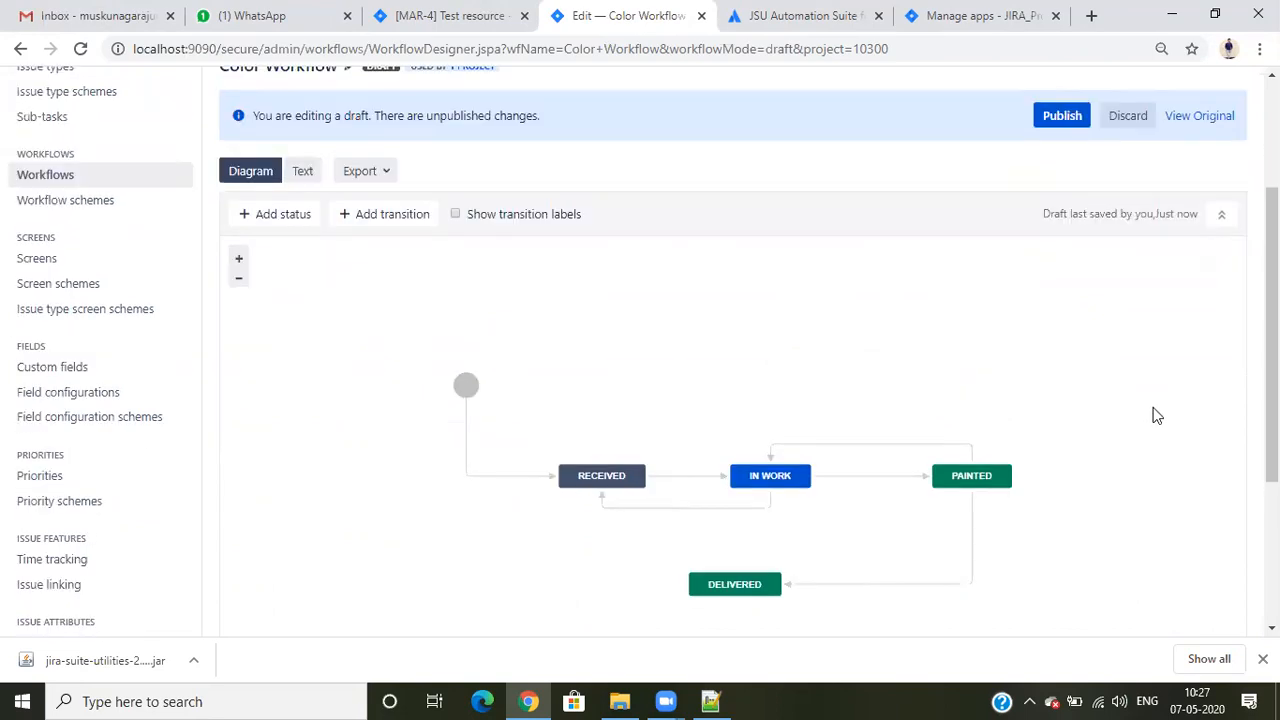
# - Open issue MAR-6 from the open issues list in its full issue view
pyautogui.scroll(-2, 1100, 452)
pyautogui.scroll(1, 1094, 451)
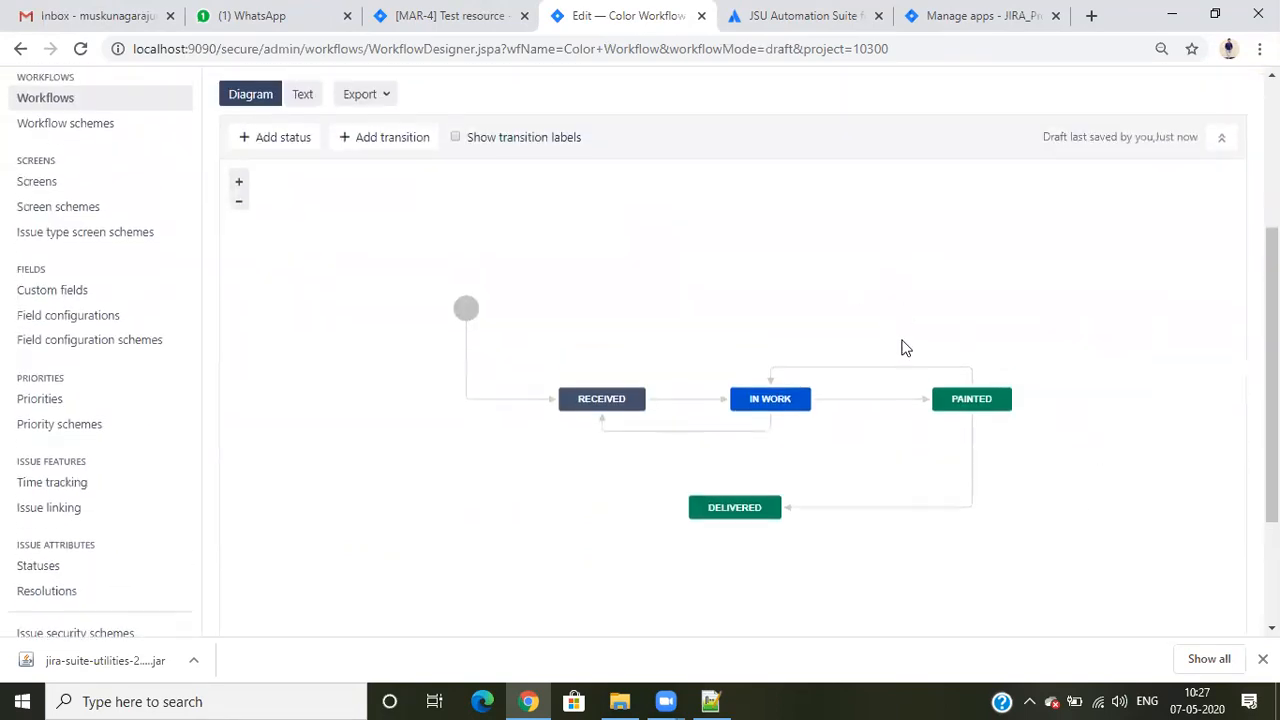
pyautogui.click(450, 12)
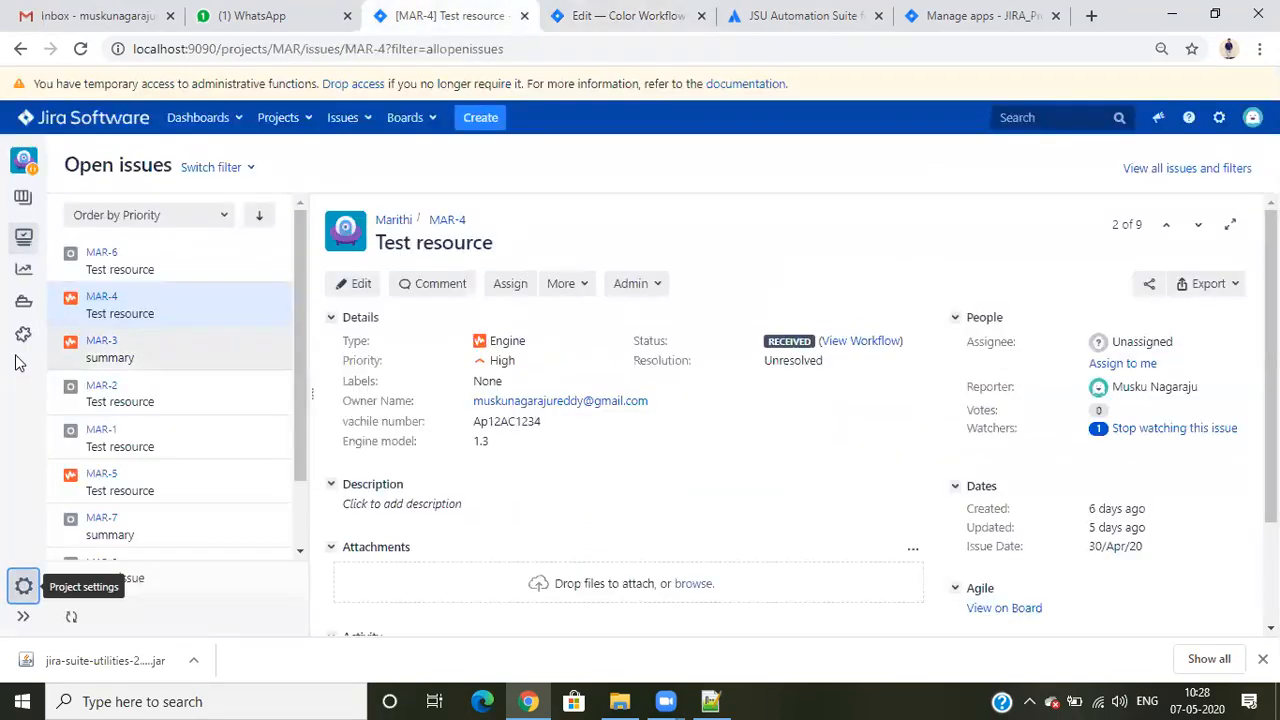
pyautogui.click(110, 262)
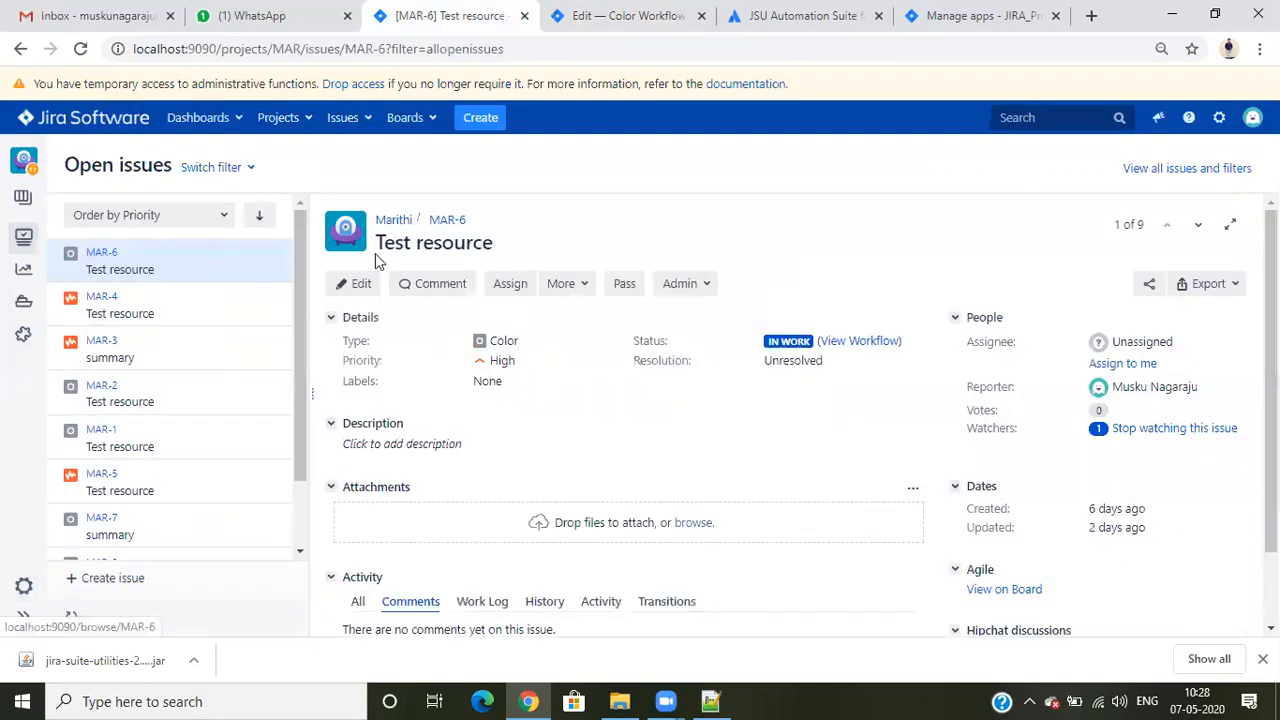
pyautogui.click(448, 220)
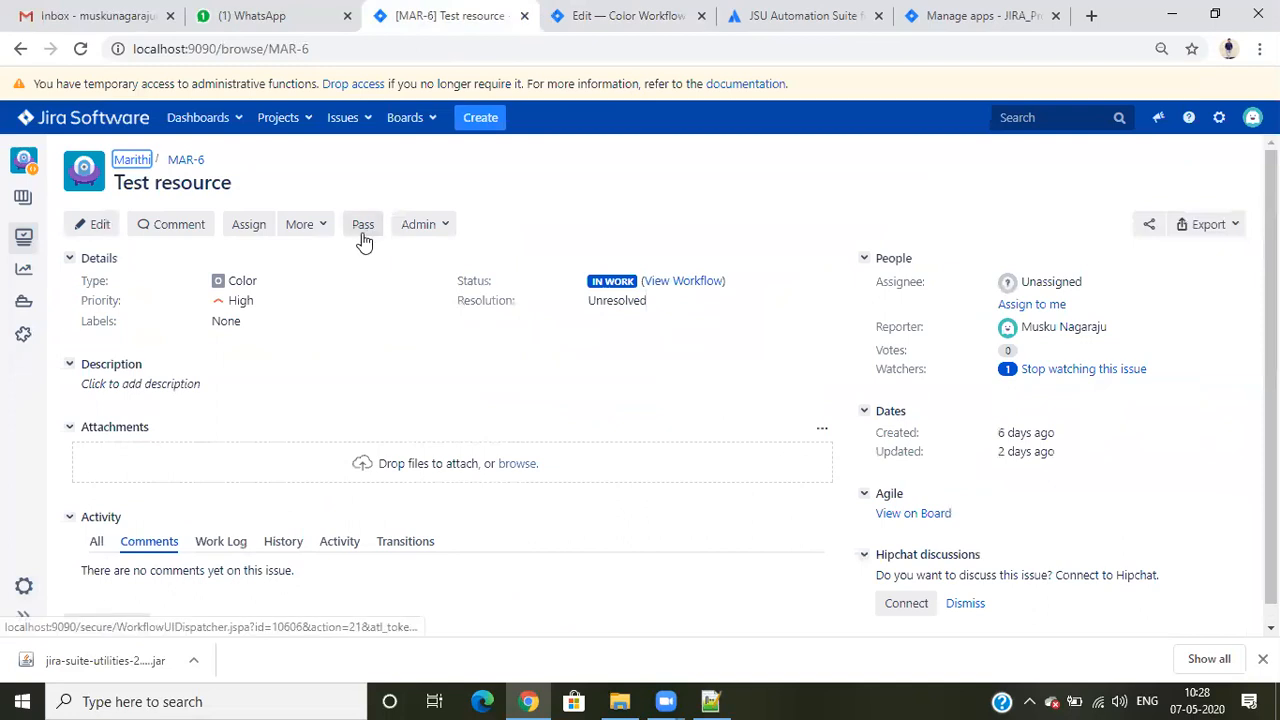
# - Check the Pass transition from In Work to Painted in the Color Workflow diagram and return to issue MAR-6
pyautogui.click(362, 229)
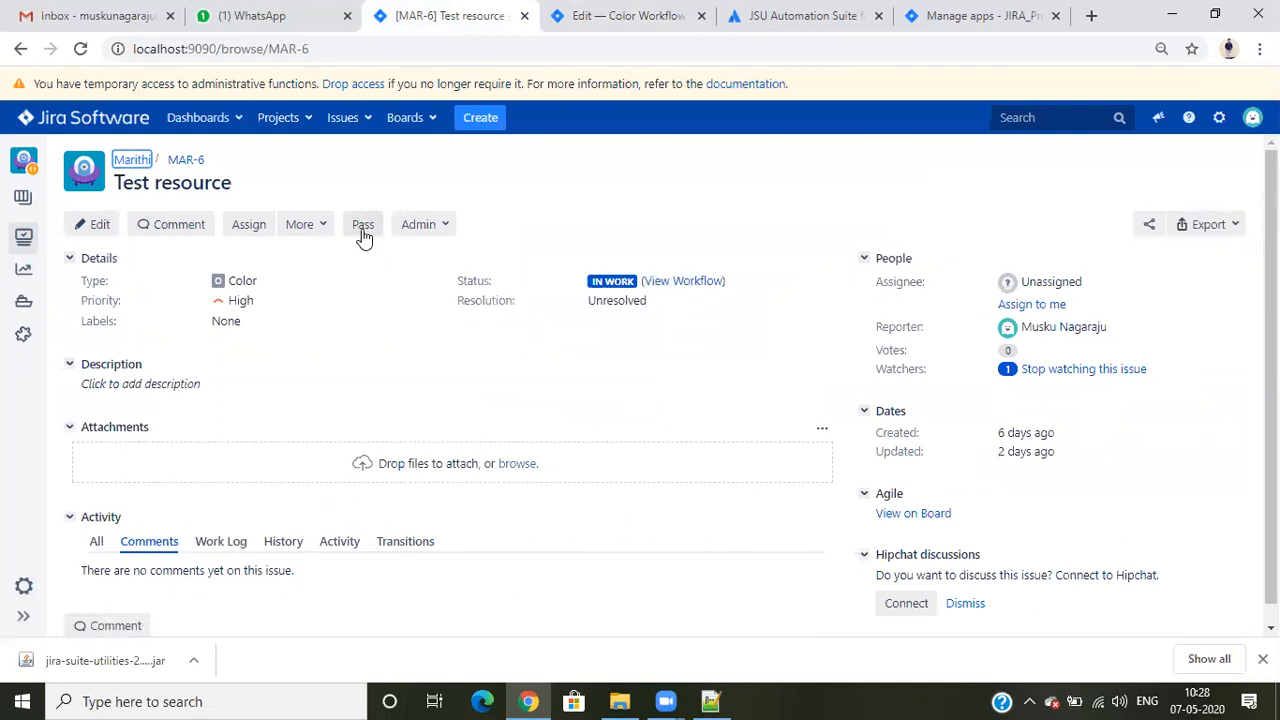
pyautogui.click(622, 16)
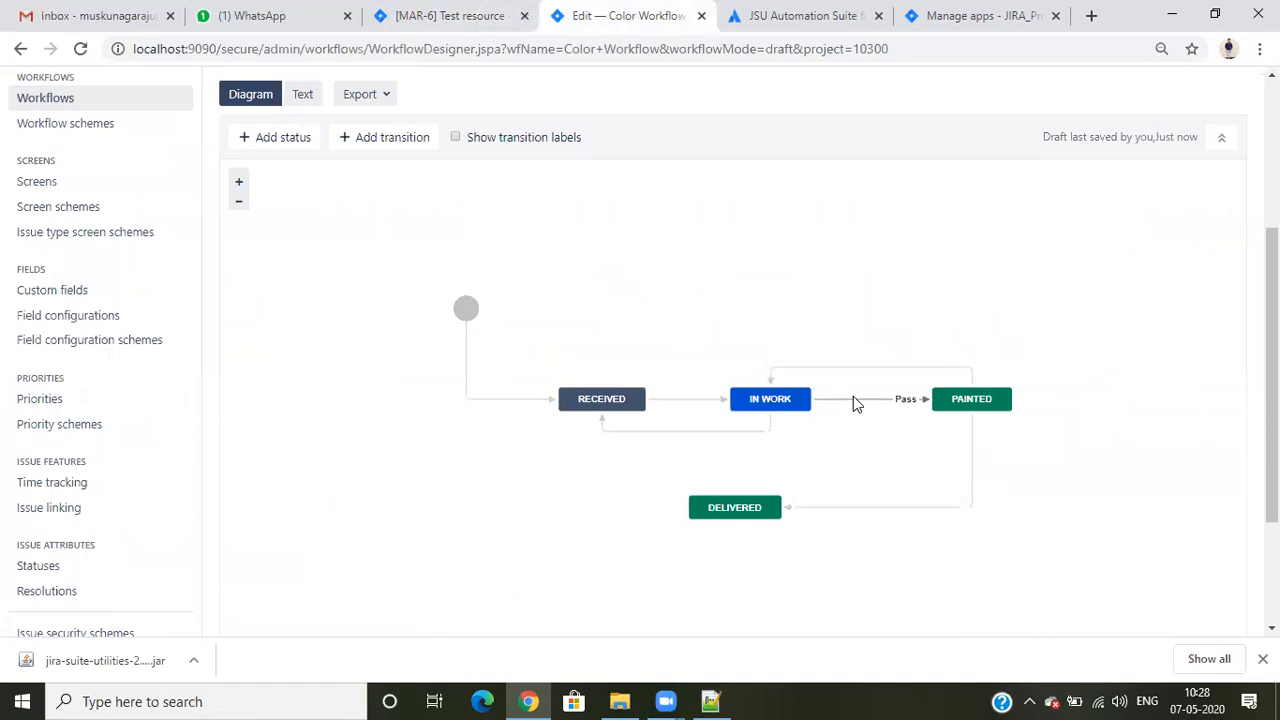
pyautogui.click(943, 400)
pyautogui.click(450, 14)
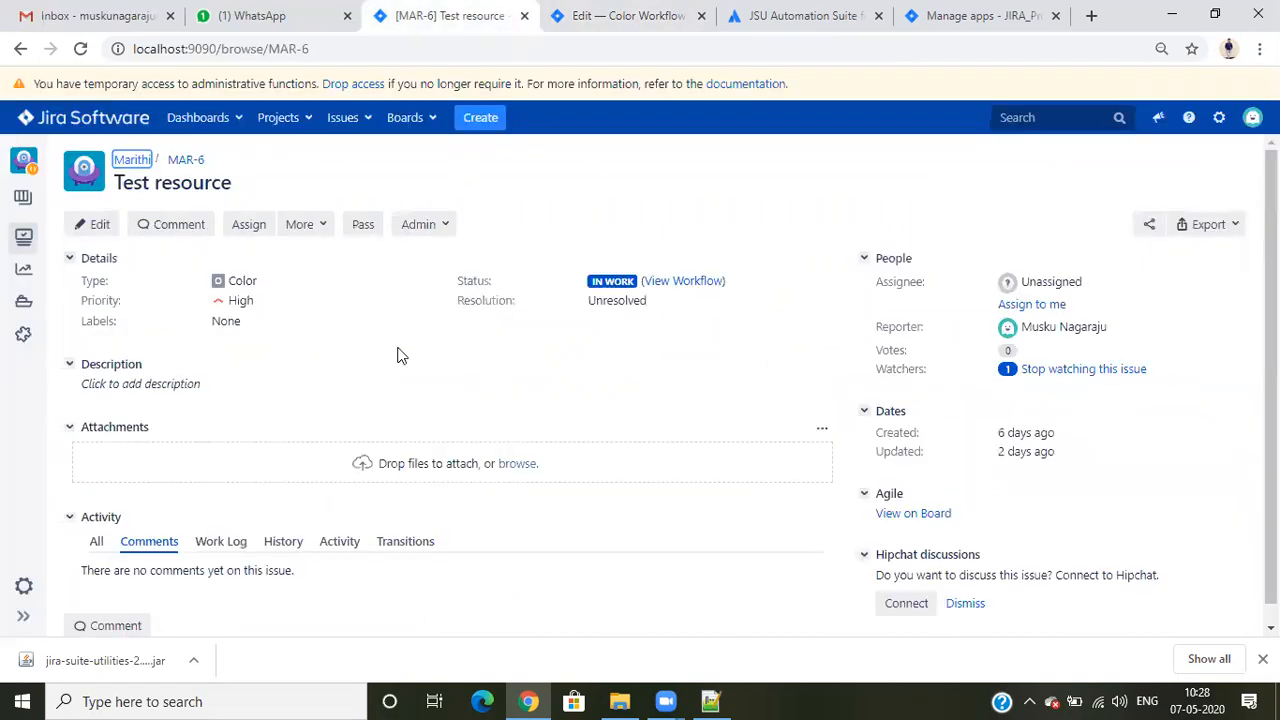
# - Review the create form fields for a Color issue in the Marithi project, including Need Approval, and cancel the form
pyautogui.click(489, 119)
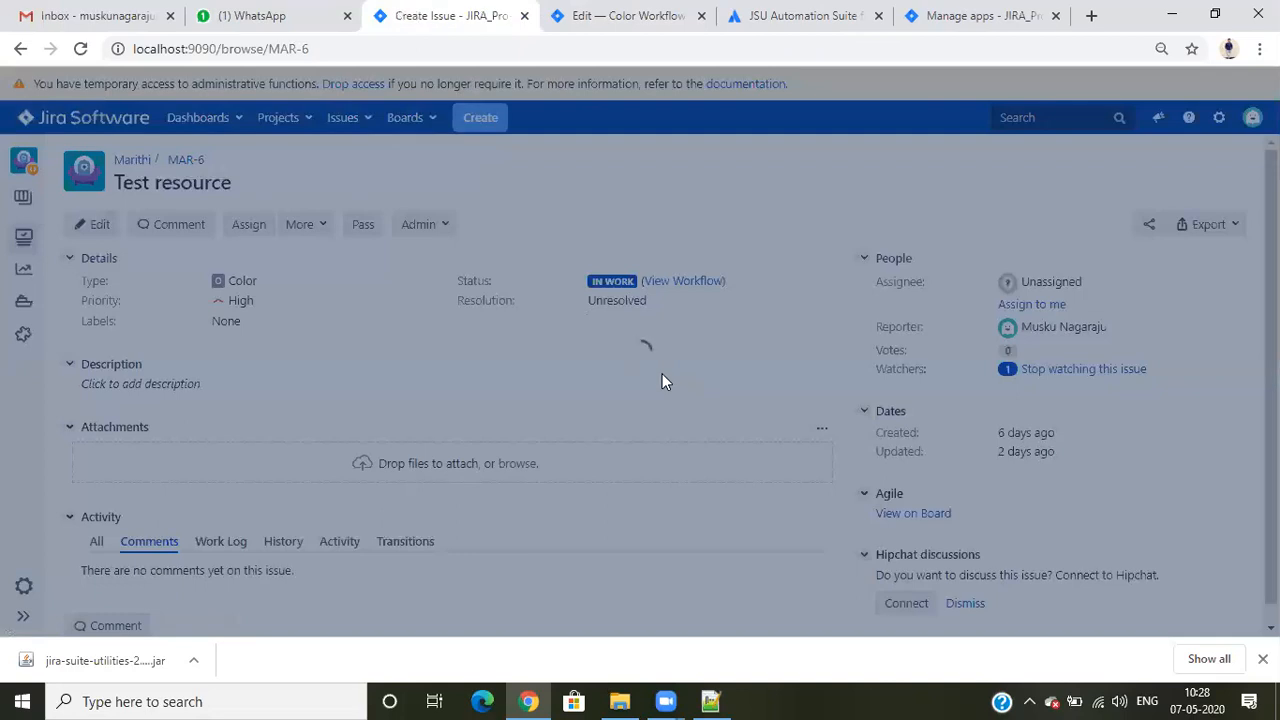
pyautogui.scroll(-4, 660, 371)
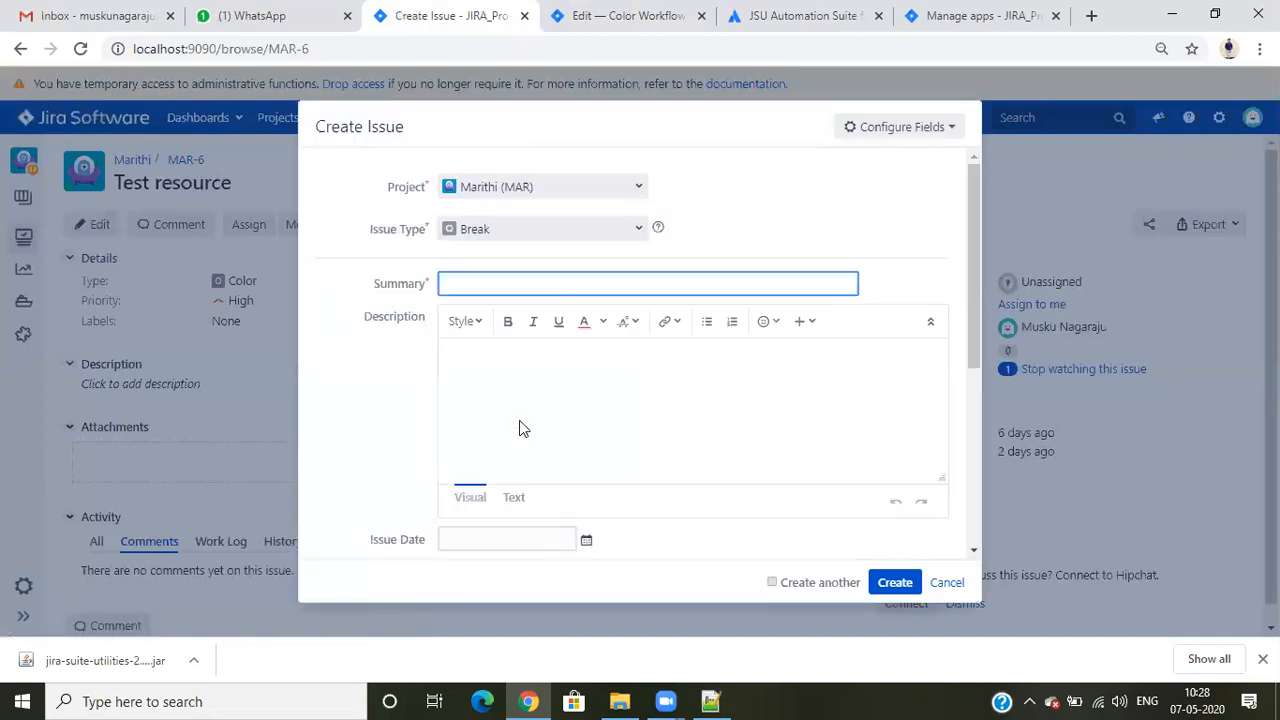
pyautogui.click(523, 228)
pyautogui.click(491, 256)
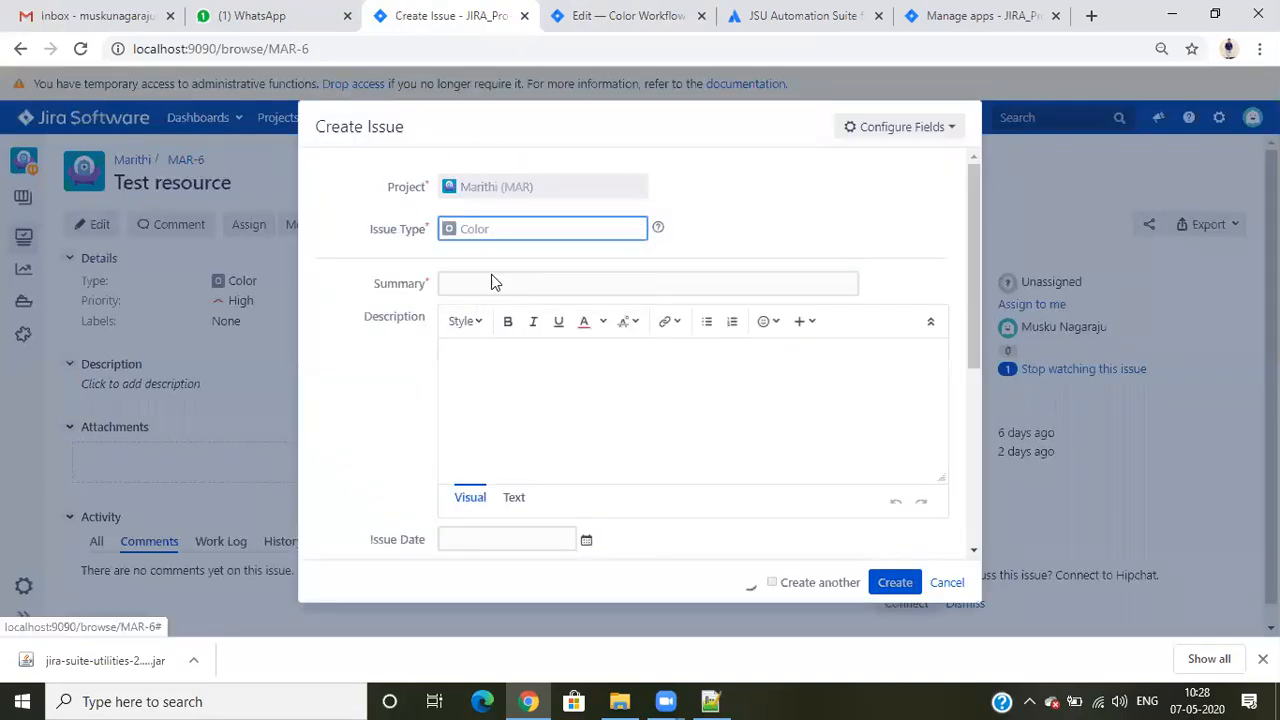
pyautogui.scroll(-5, 590, 380)
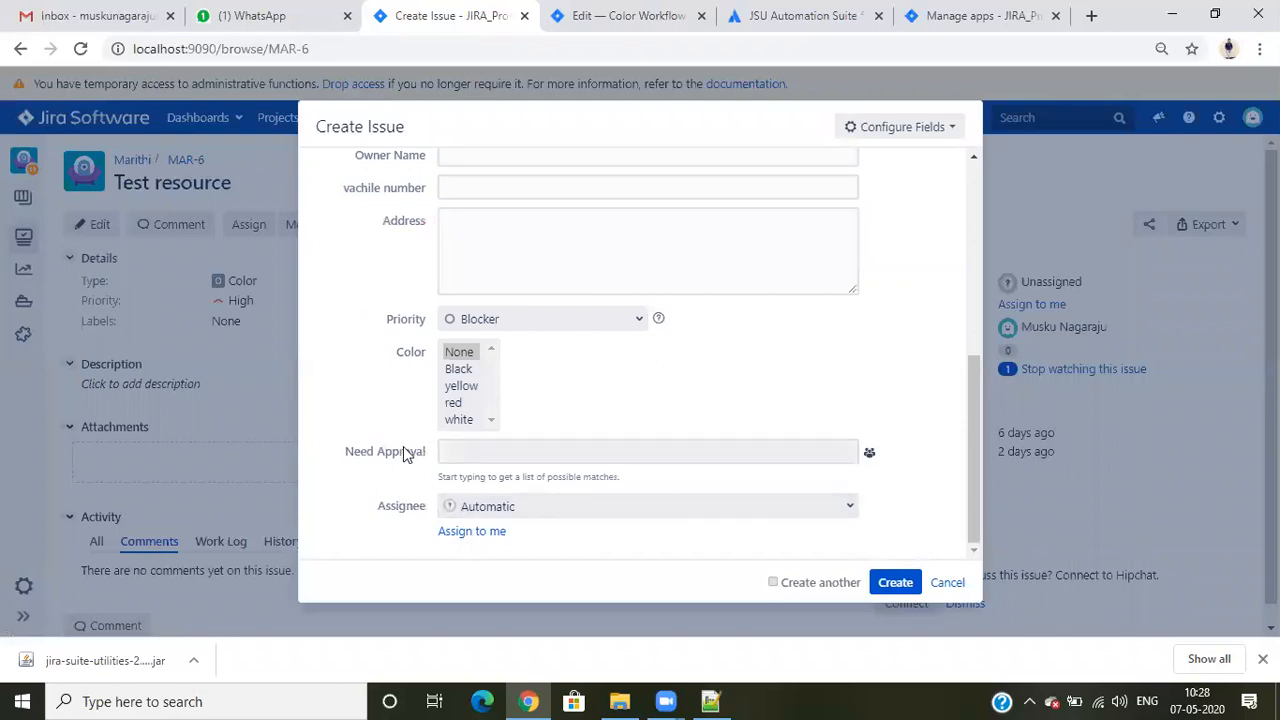
pyautogui.click(947, 582)
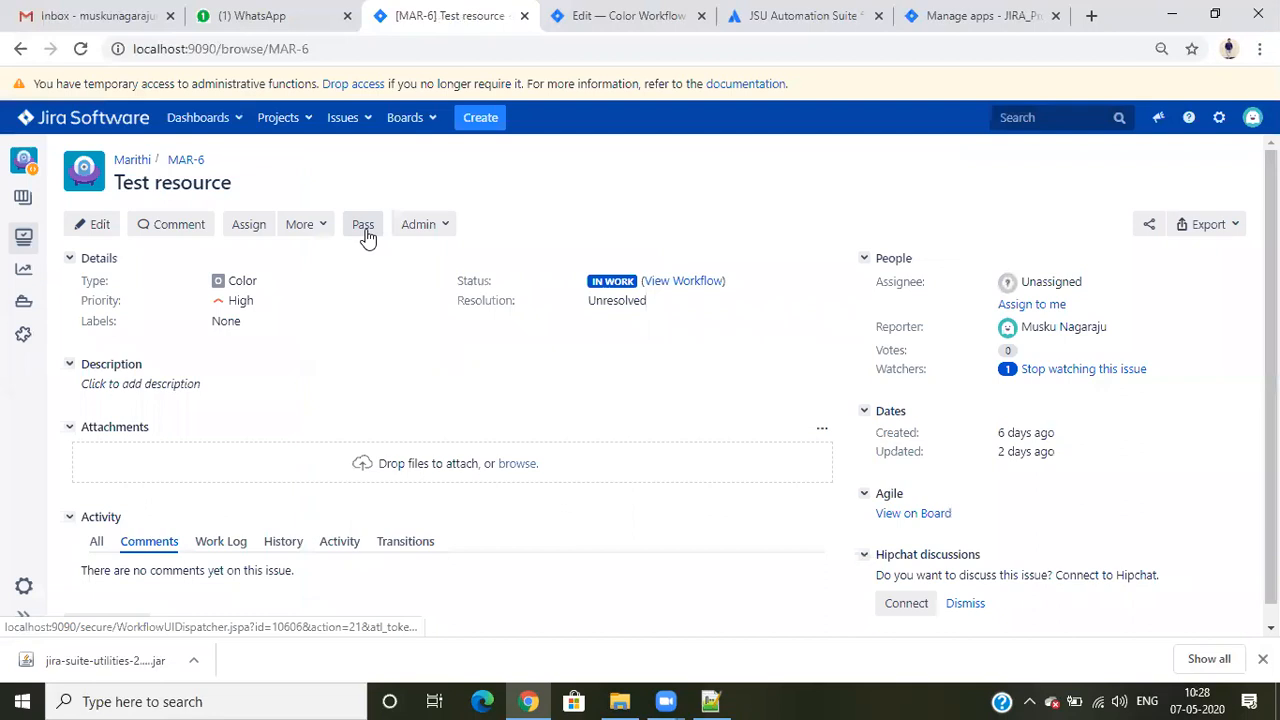
# - Run the Pass transition on issue MAR-6 and return to the Color Workflow diagram
pyautogui.click(364, 228)
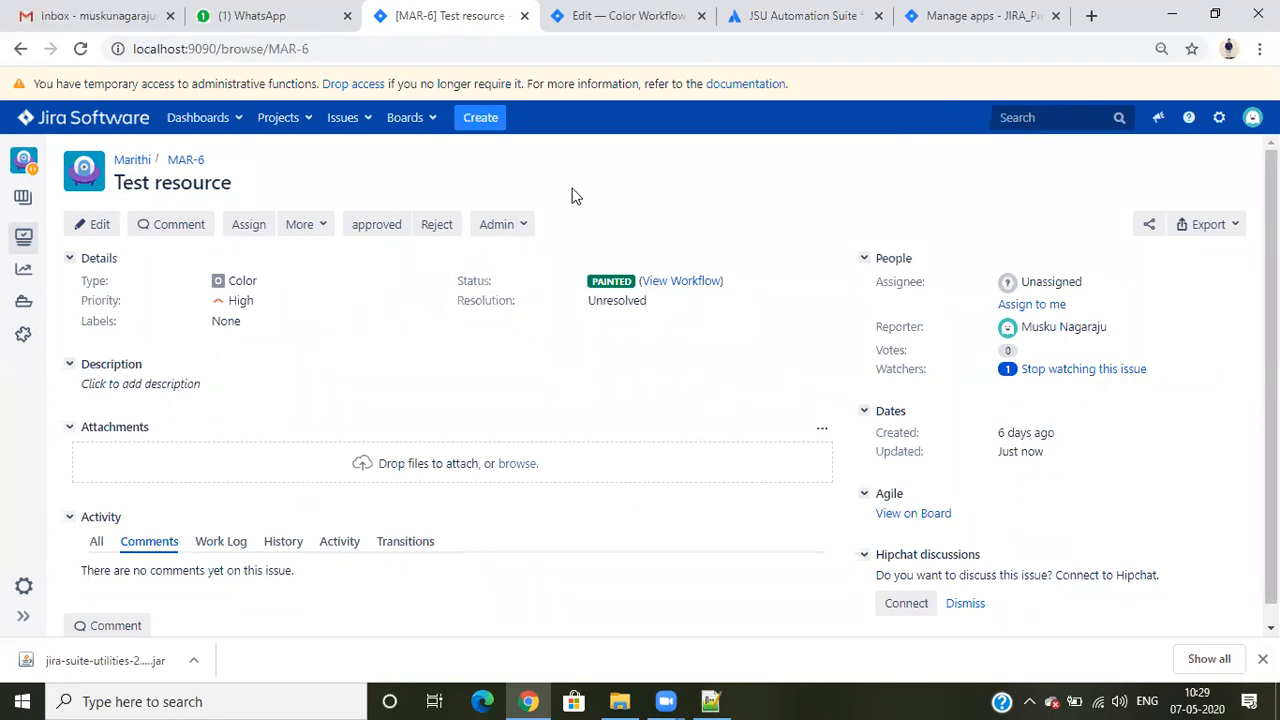
pyautogui.click(614, 12)
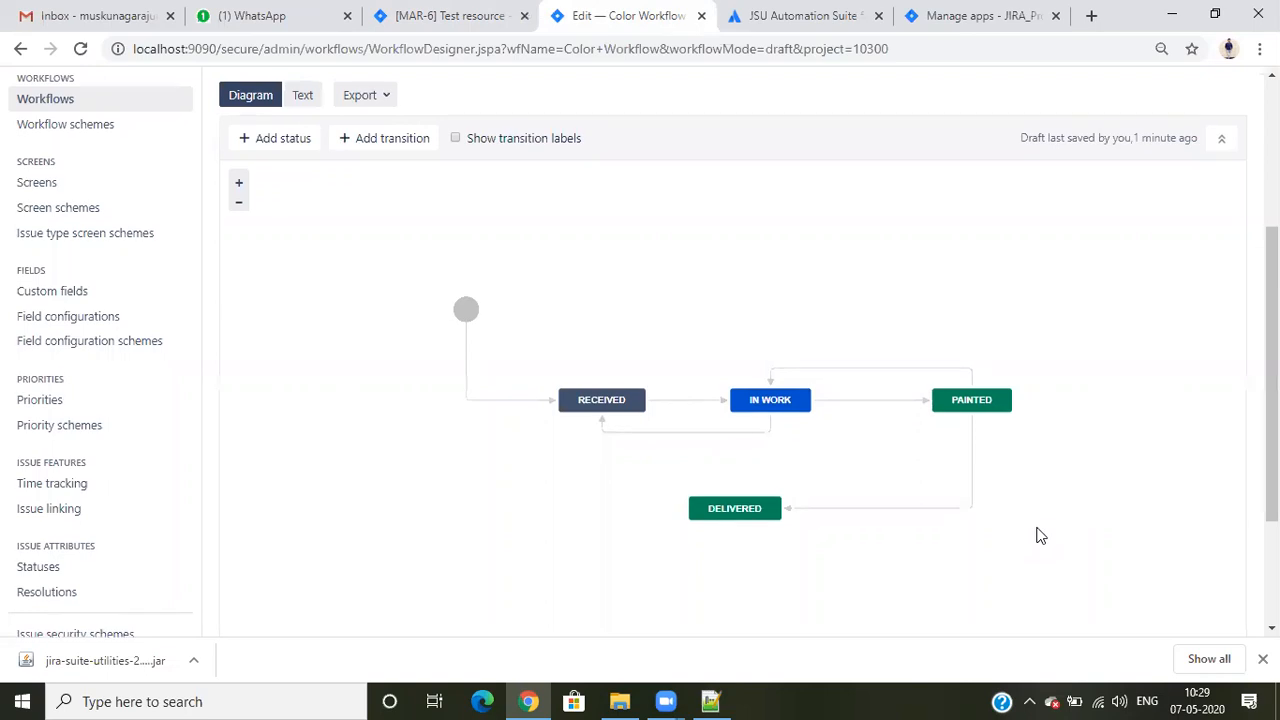
# - Open the screens administration in a separate page and add a screen named Pass Screen
pyautogui.scroll(2, 1040, 528)
pyautogui.scroll(-3, 1040, 528)
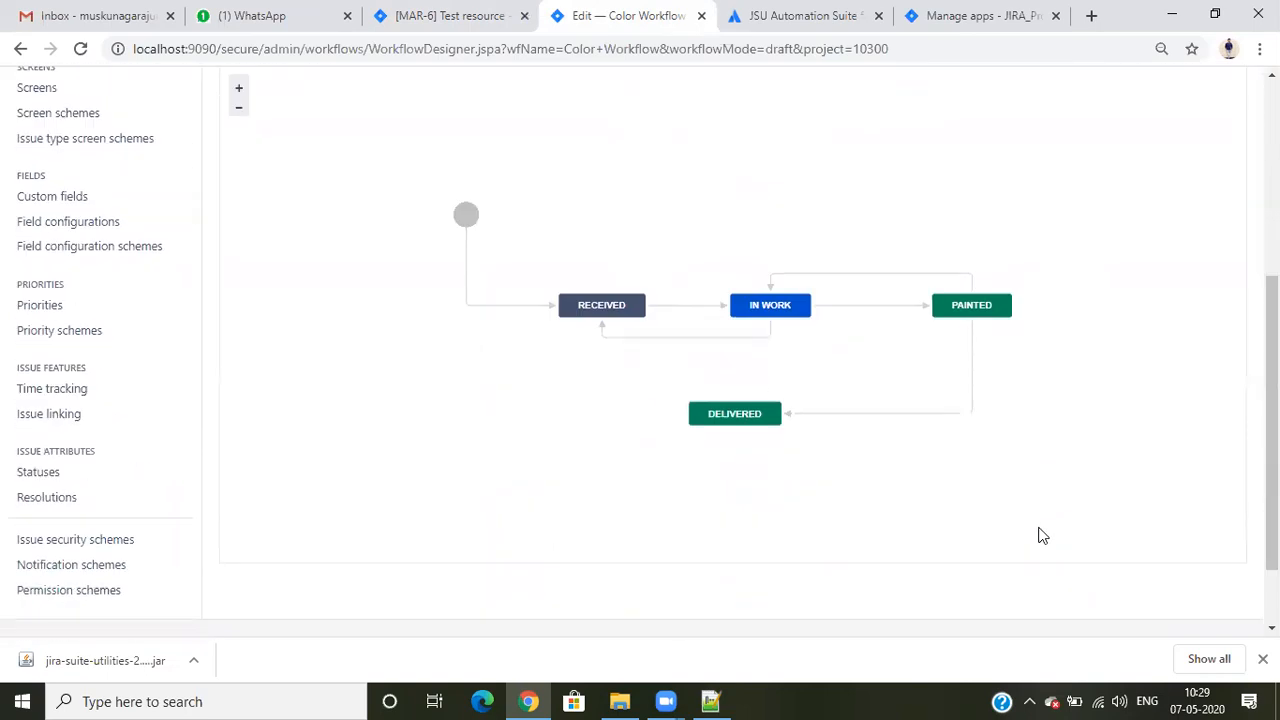
pyautogui.scroll(1, 1040, 536)
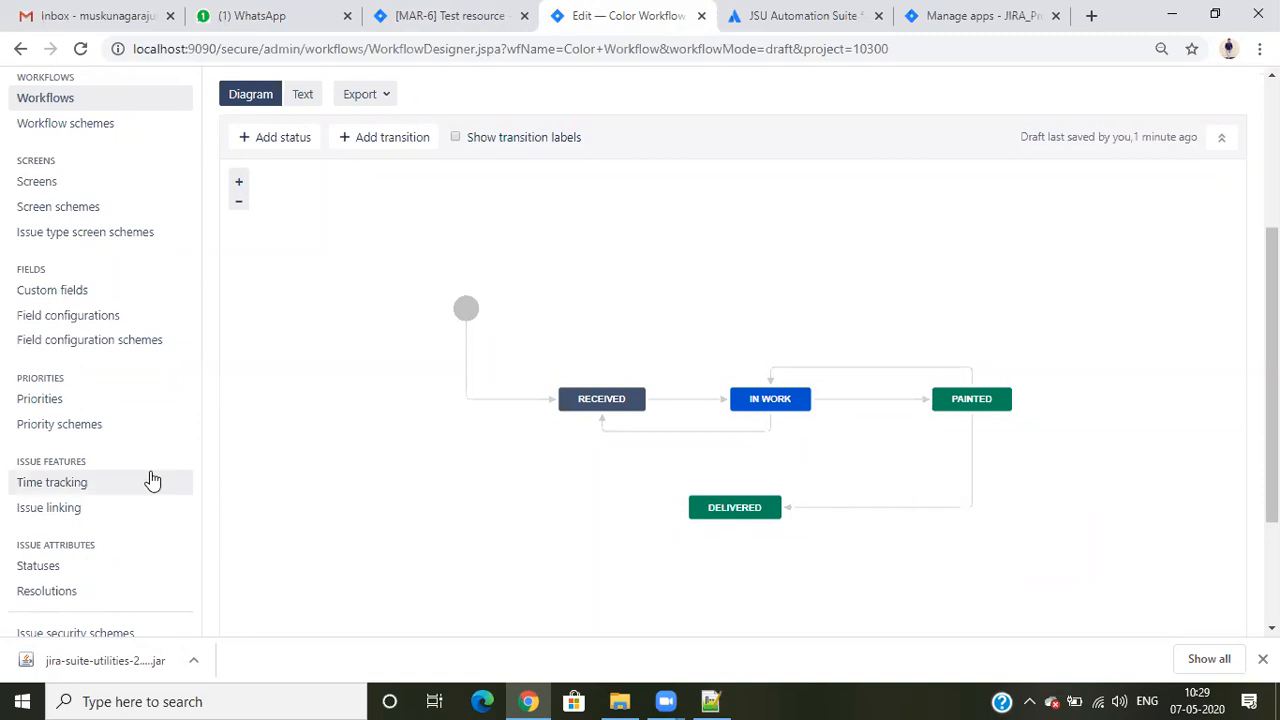
pyautogui.rightClick(52, 182)
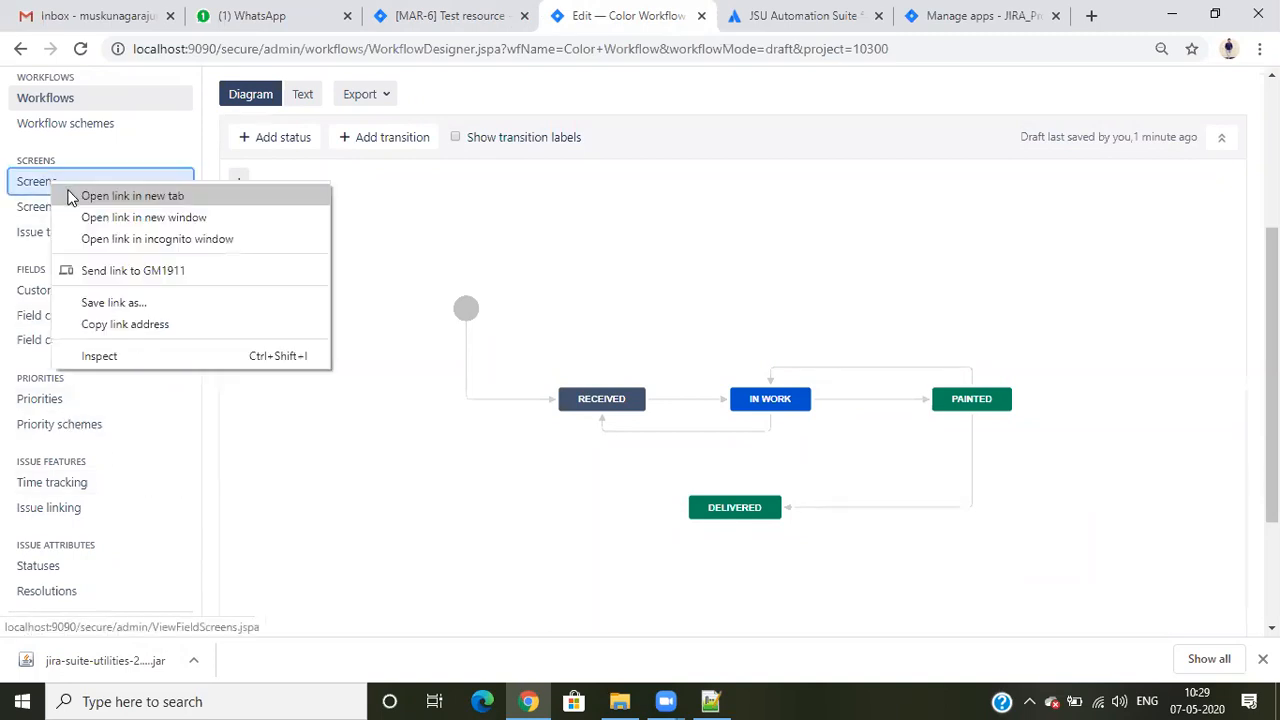
pyautogui.click(72, 196)
pyautogui.click(668, 17)
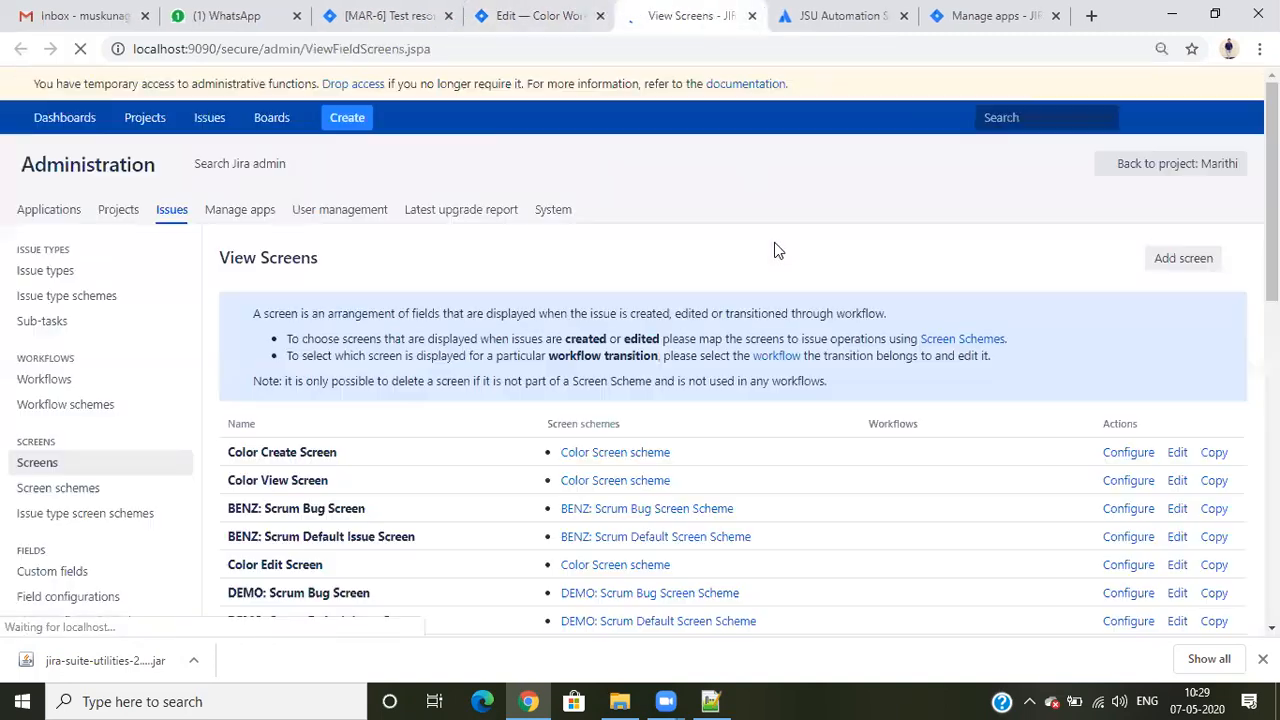
pyautogui.click(1181, 258)
pyautogui.write('Pass Screen')
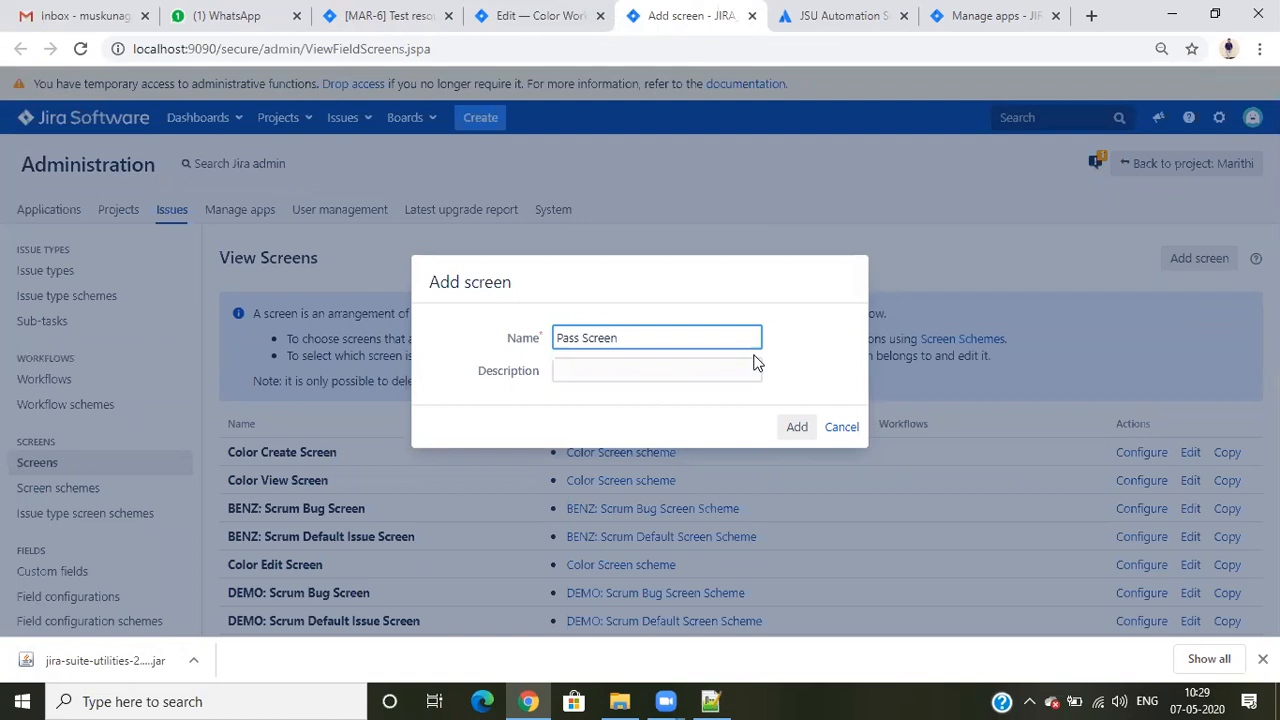
pyautogui.click(795, 427)
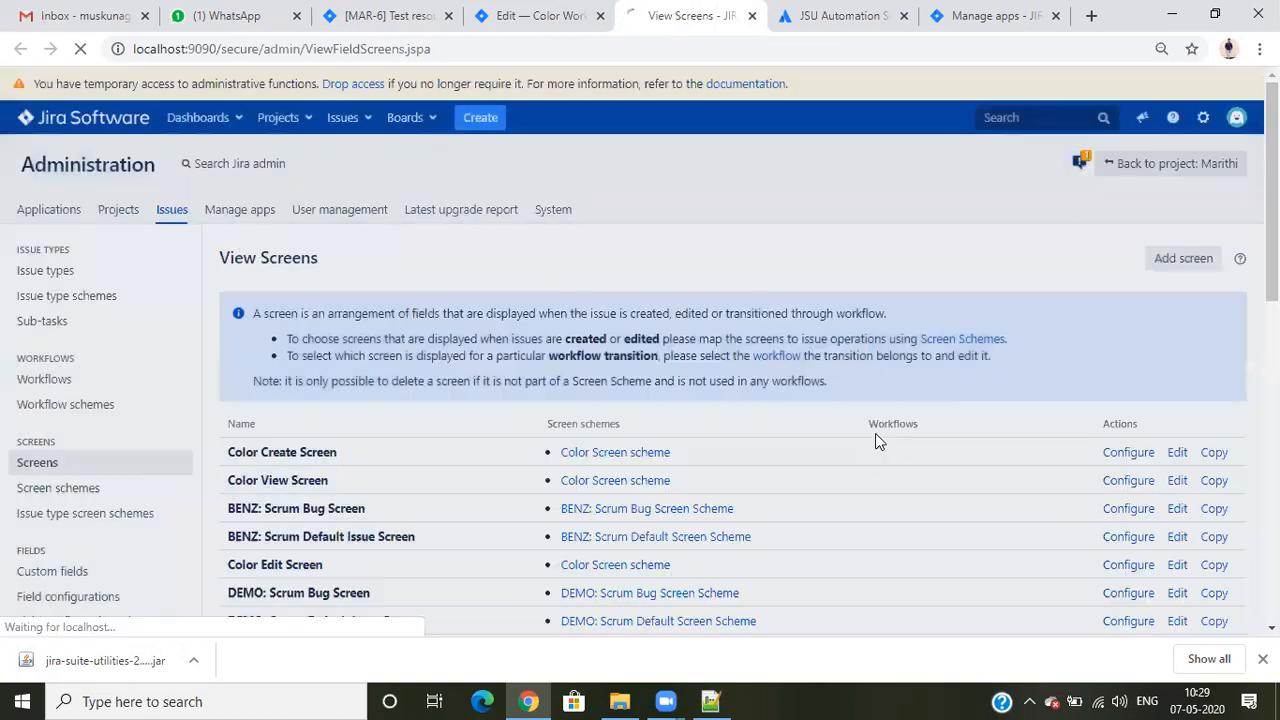
# - Add the Color field to Pass Screen and check that the screen is in the screens list
pyautogui.click(346, 431)
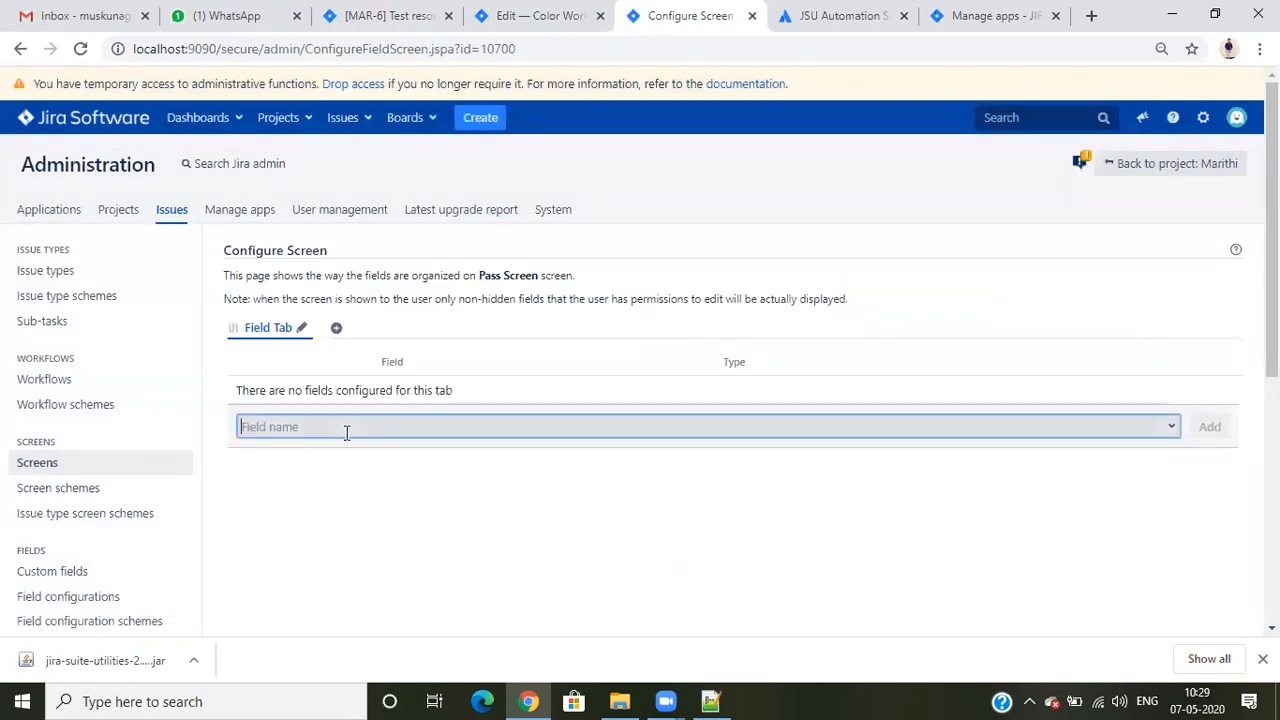
pyautogui.write('color')
pyautogui.press('Return')
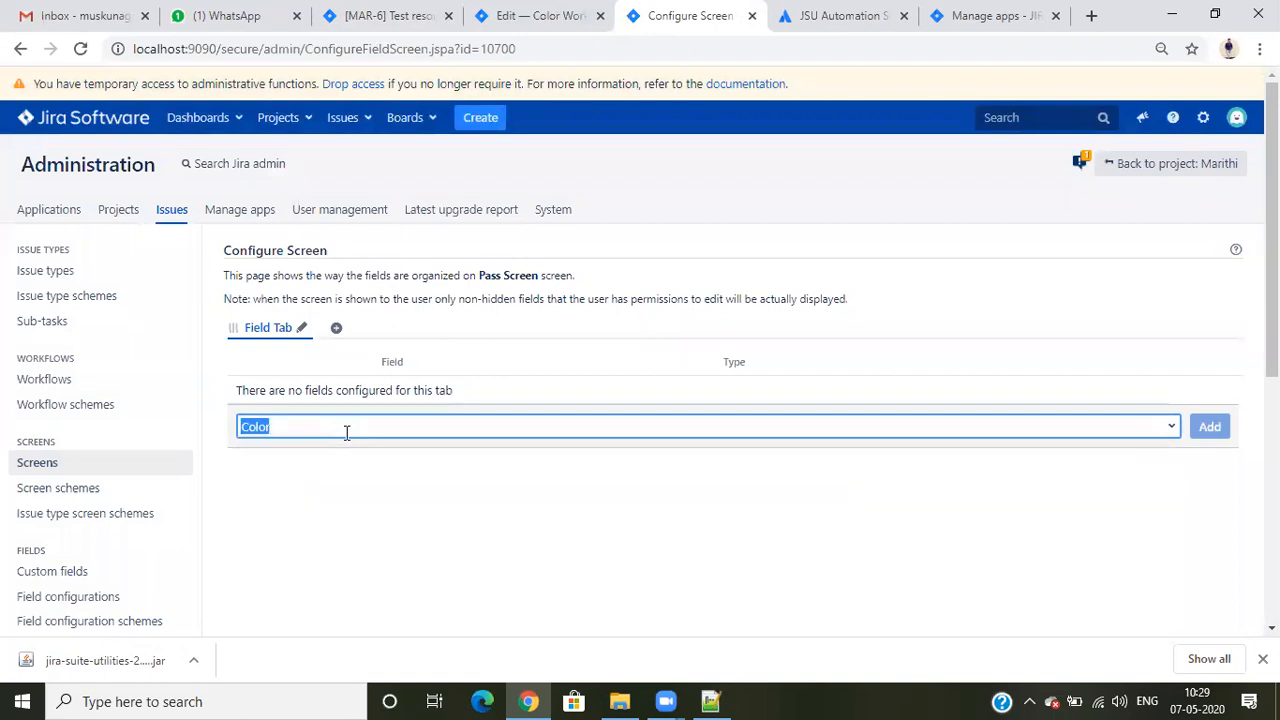
pyautogui.press('Return')
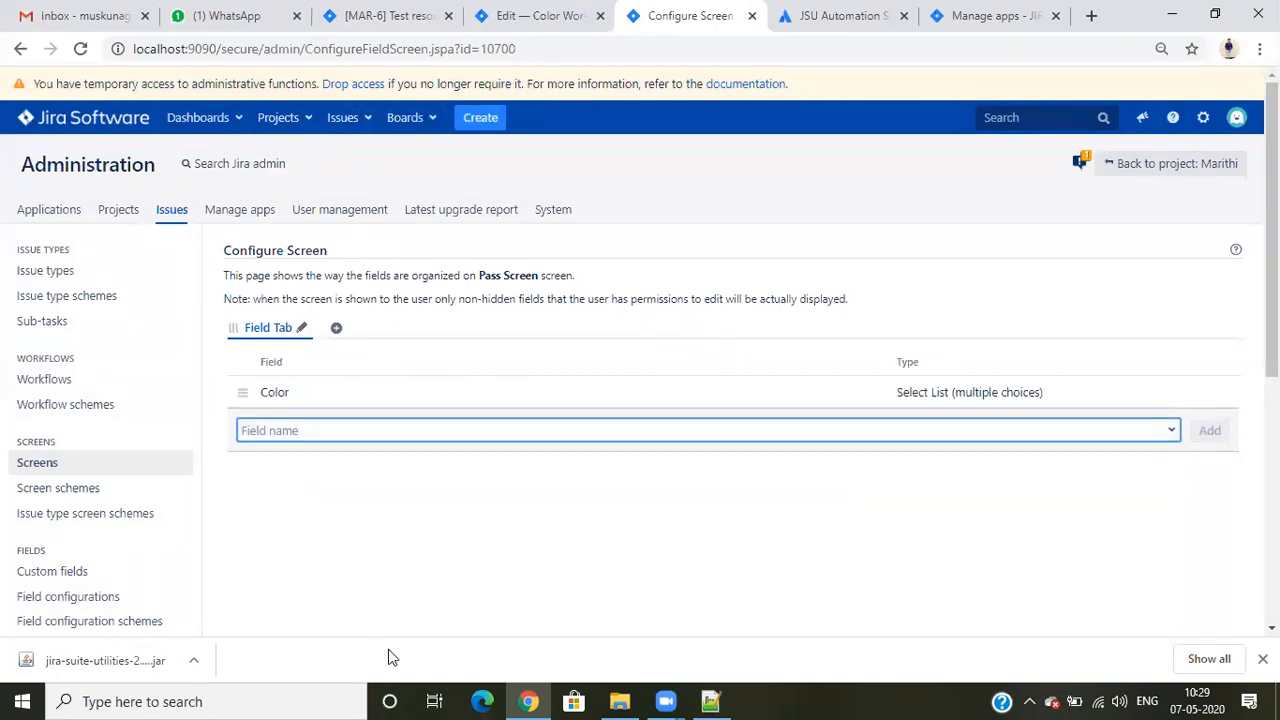
pyautogui.click(57, 460)
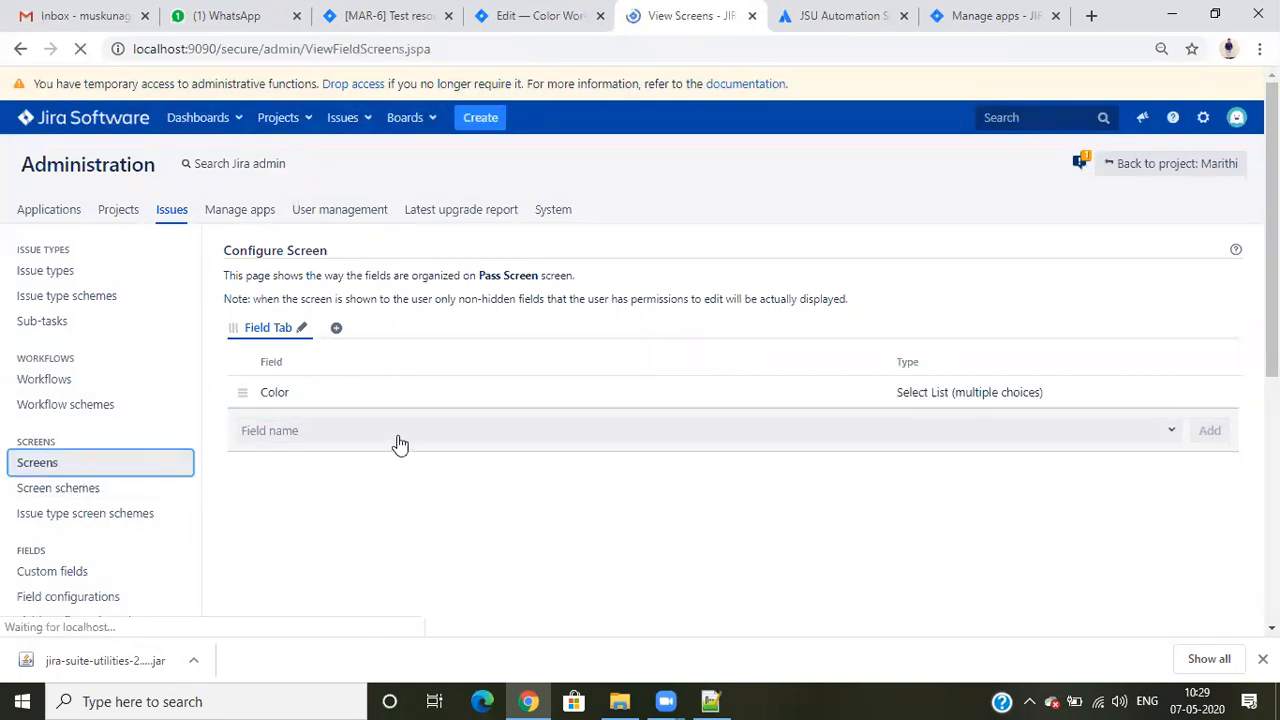
pyautogui.scroll(-10, 375, 505)
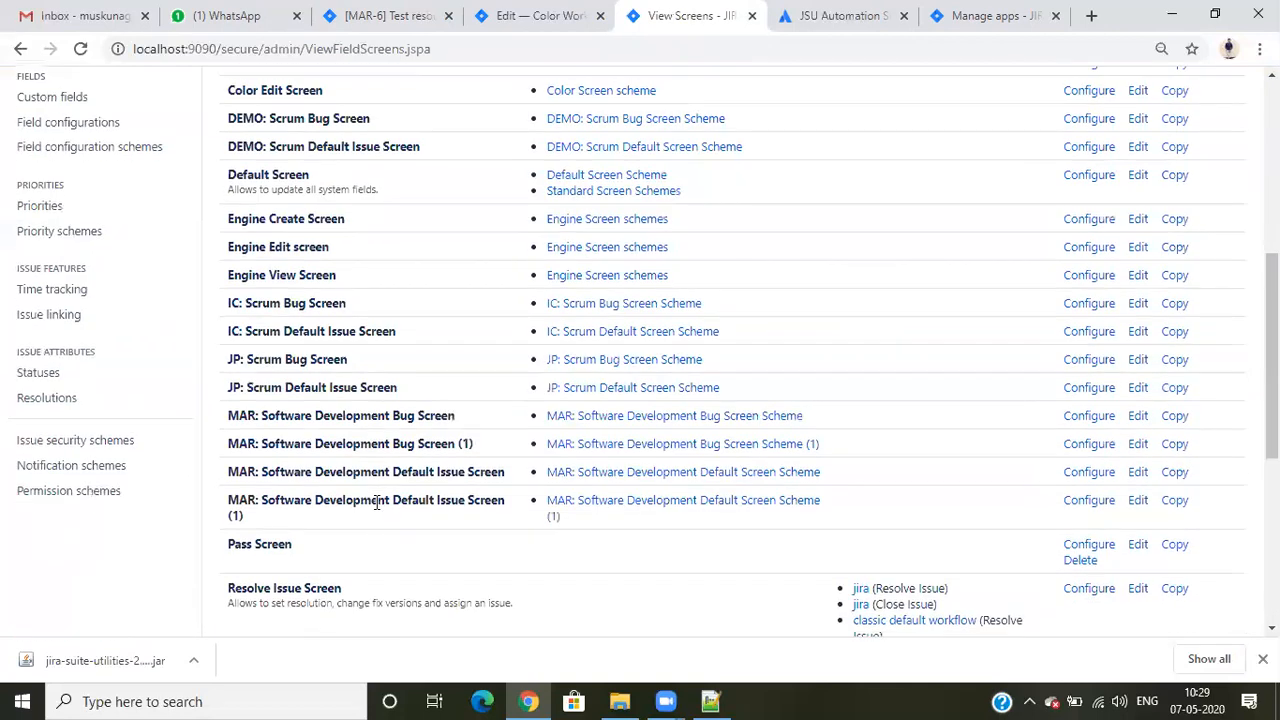
pyautogui.scroll(3, 258, 405)
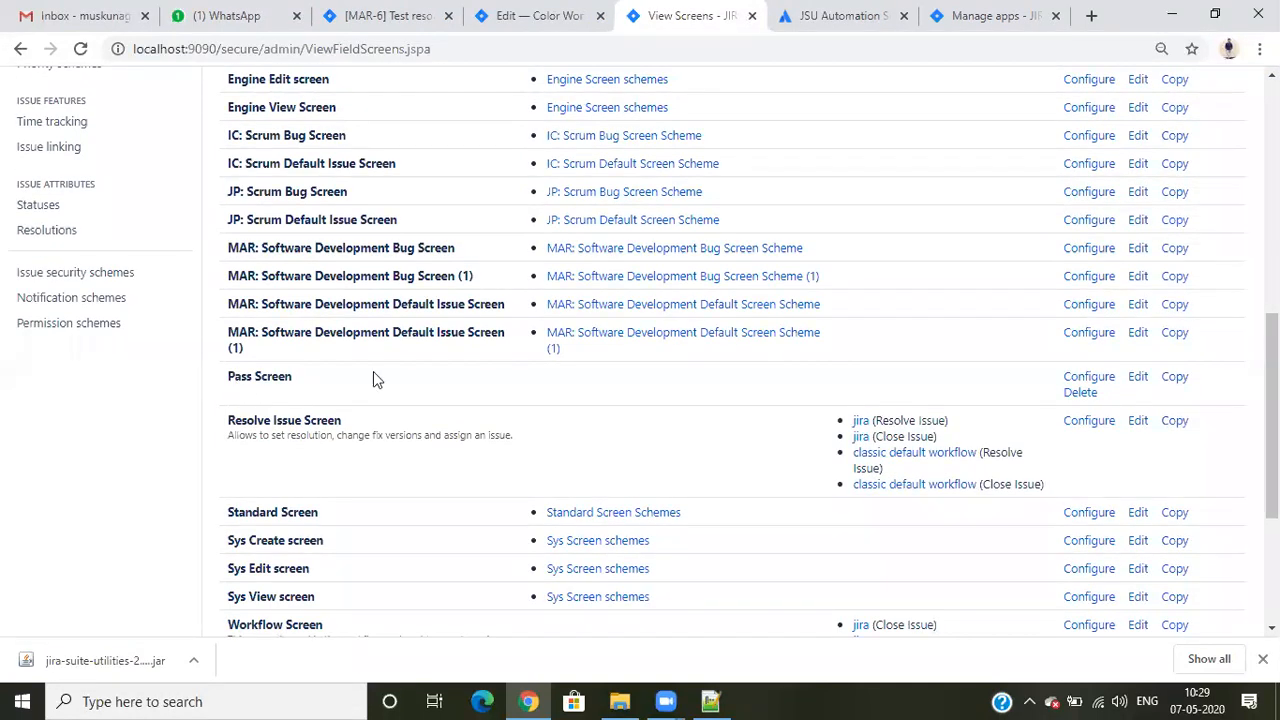
pyautogui.scroll(5, 655, 440)
pyautogui.scroll(2, 541, 45)
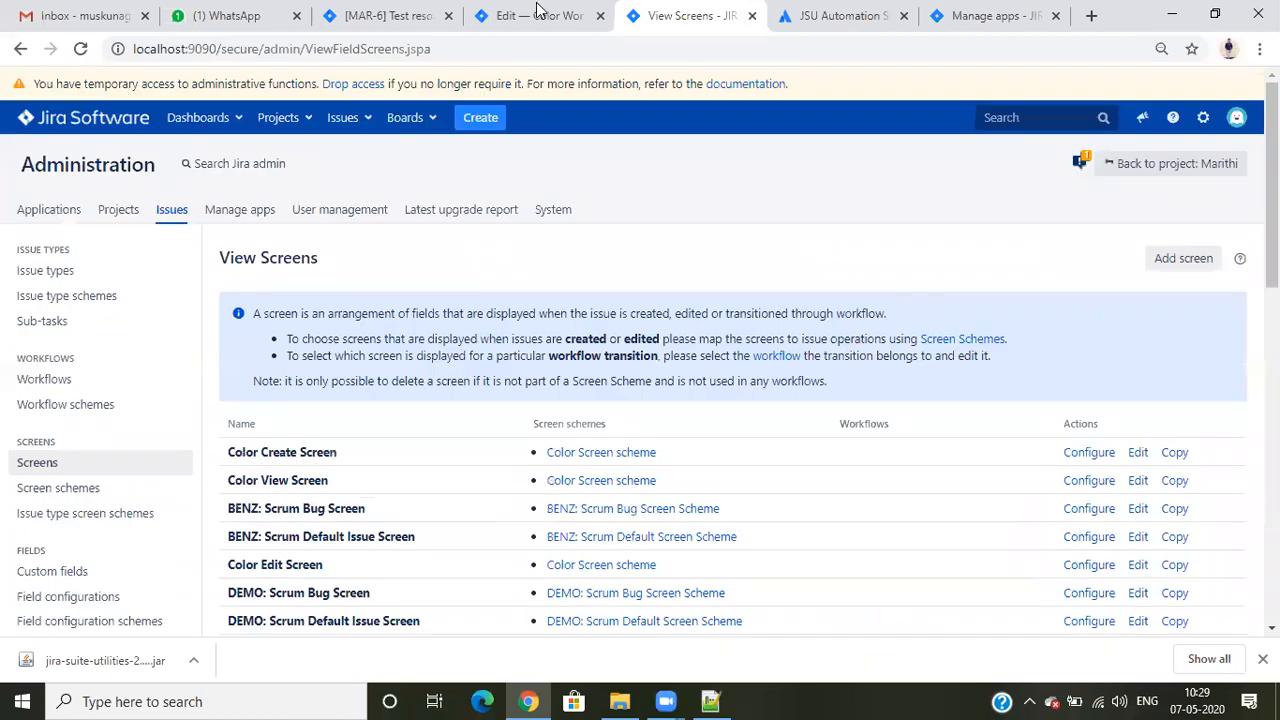
# - Assign Pass Screen to the Pass transition from In Work to Painted in the Color Workflow draft
pyautogui.click(534, 15)
pyautogui.click(110, 105)
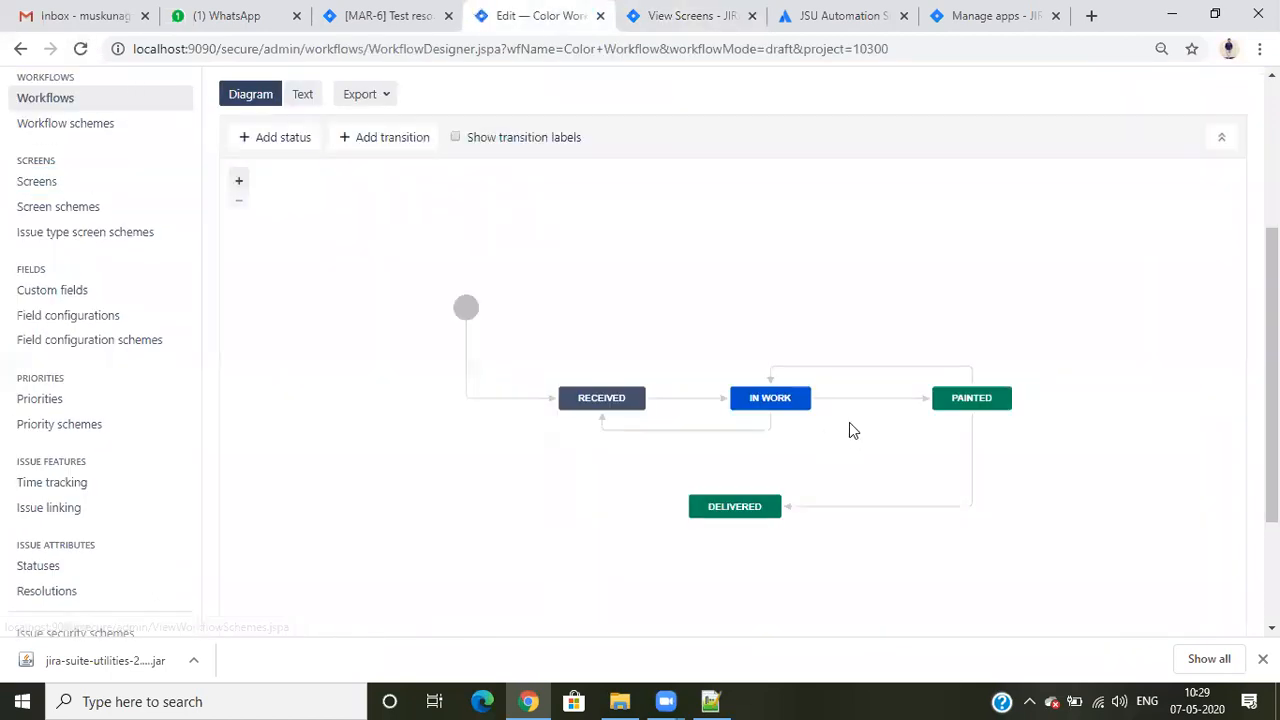
pyautogui.scroll(-1, 849, 422)
pyautogui.click(865, 305)
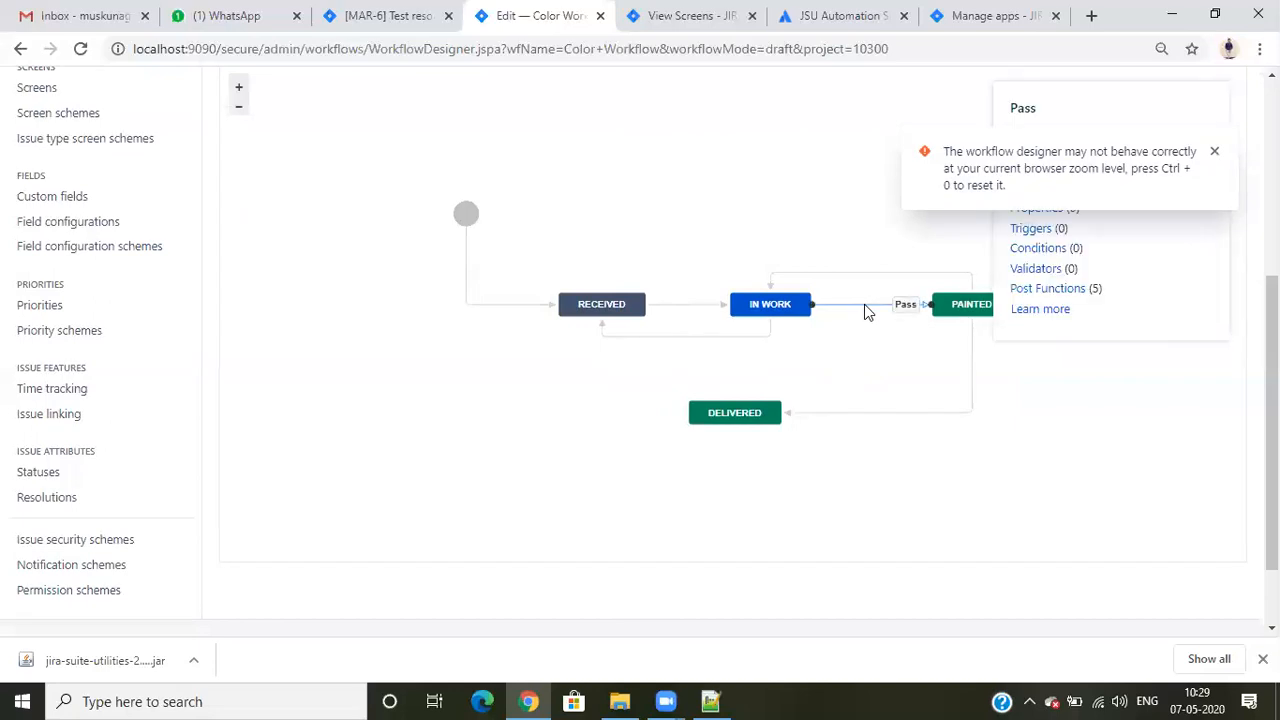
pyautogui.click(1213, 155)
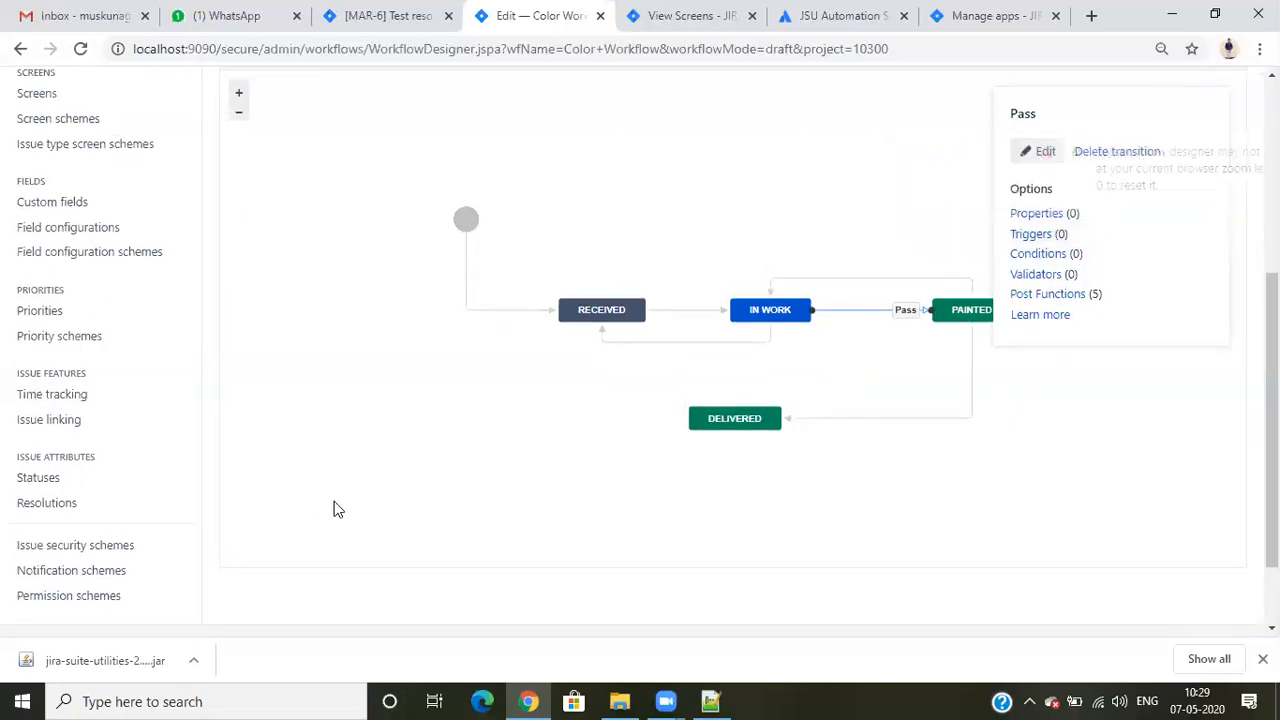
pyautogui.scroll(1, 340, 505)
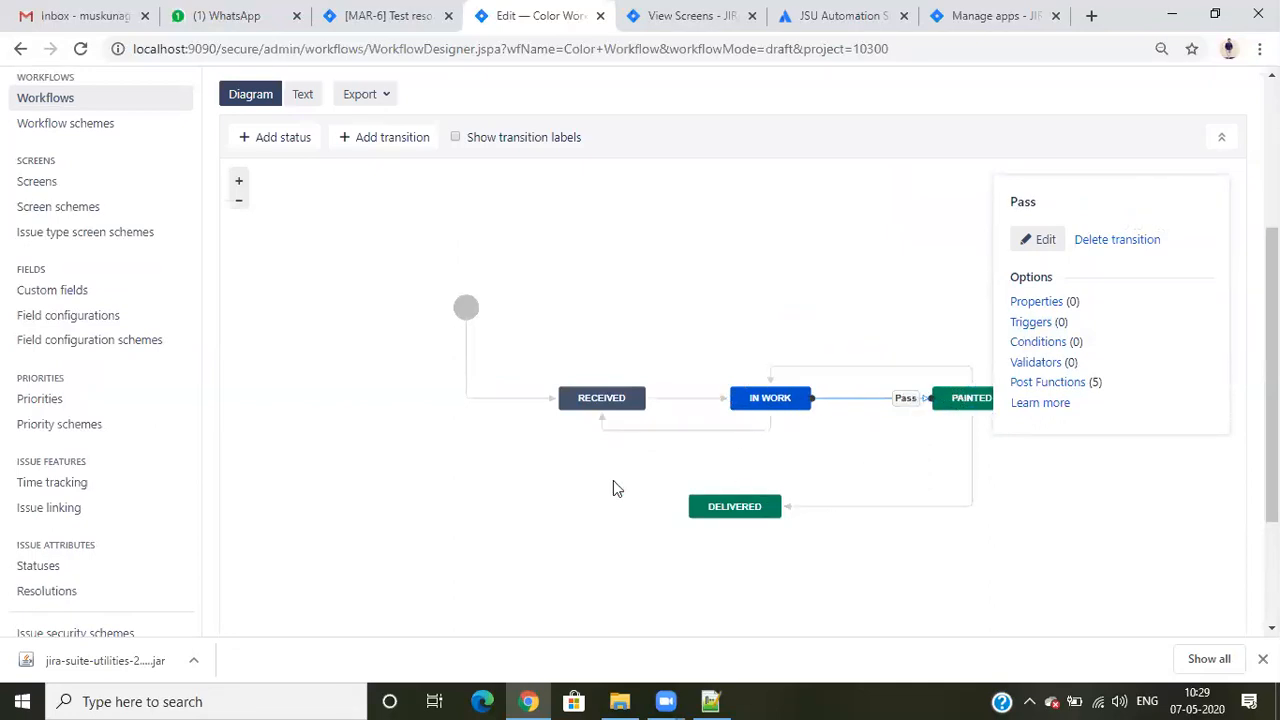
pyautogui.moveTo(613, 480); pyautogui.dragTo(451, 491)
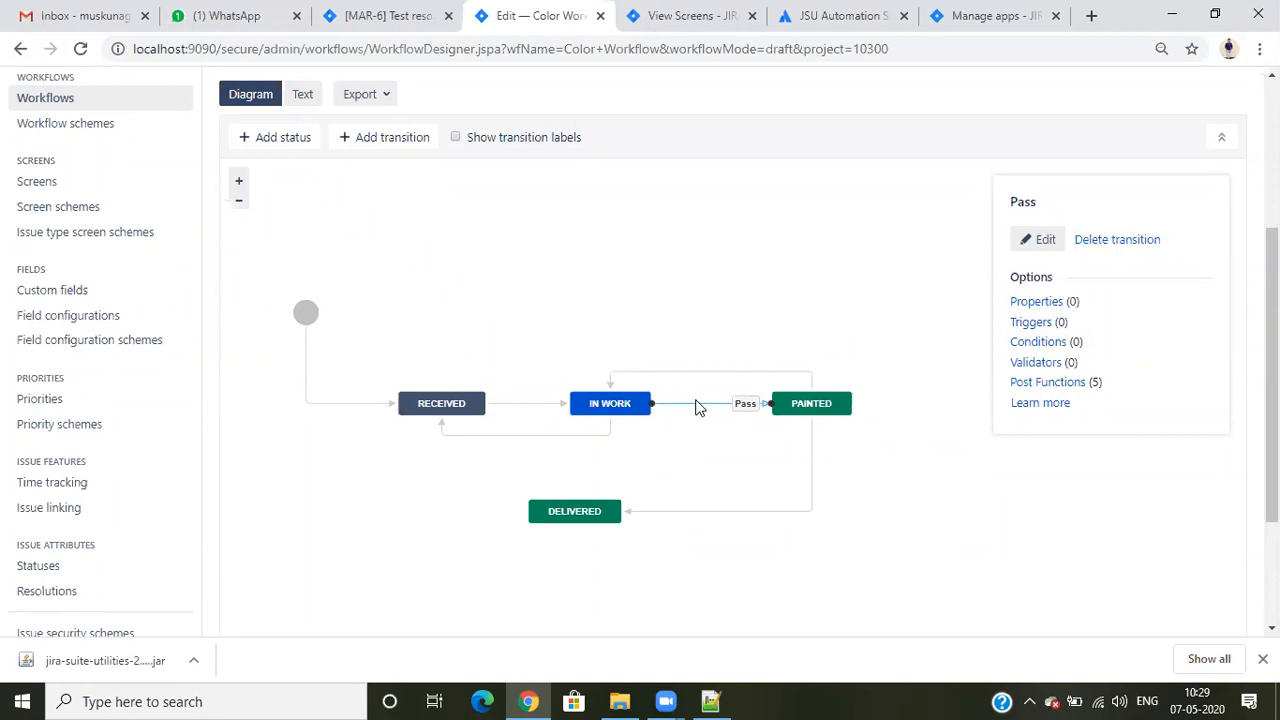
pyautogui.click(1040, 245)
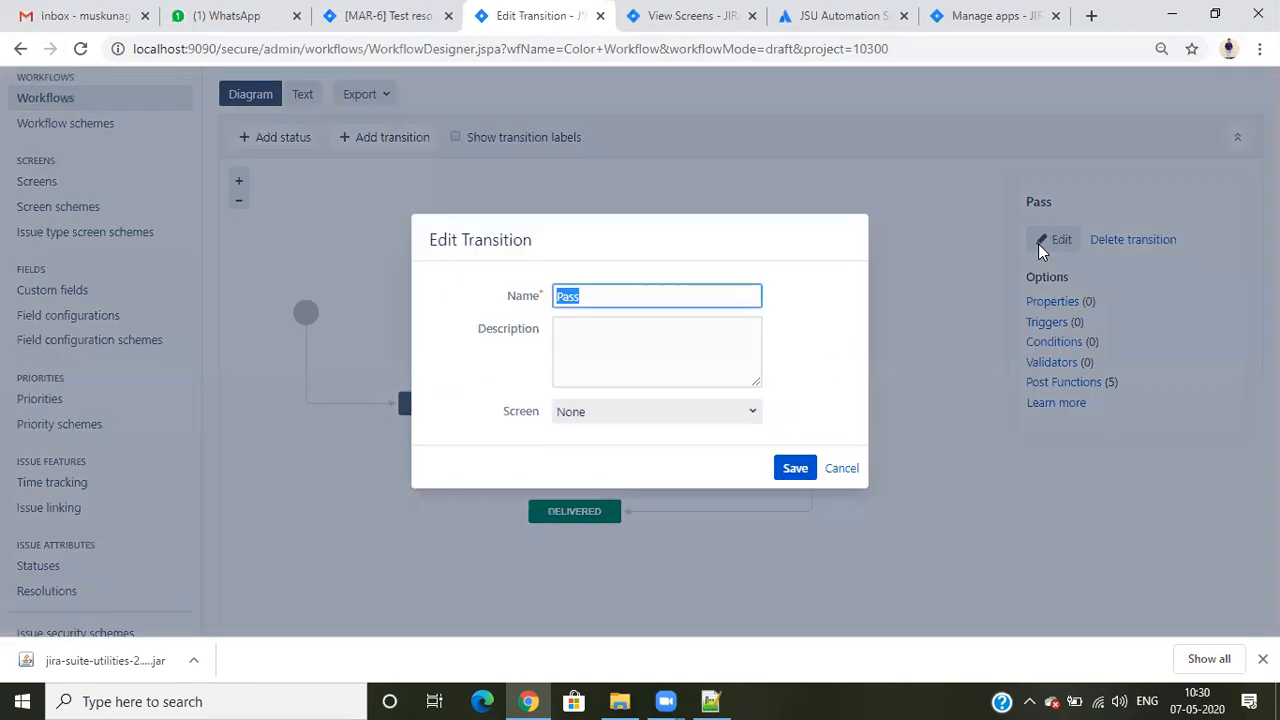
pyautogui.click(628, 413)
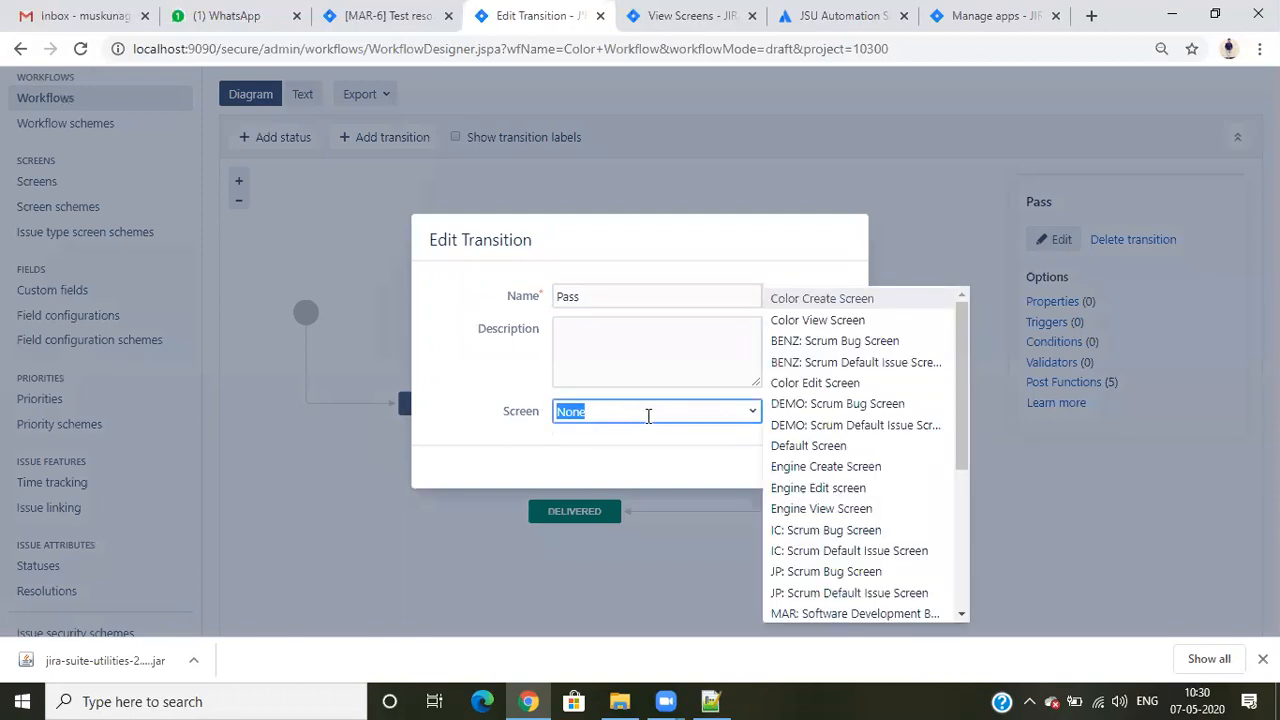
pyautogui.moveTo(960, 397); pyautogui.dragTo(961, 533)
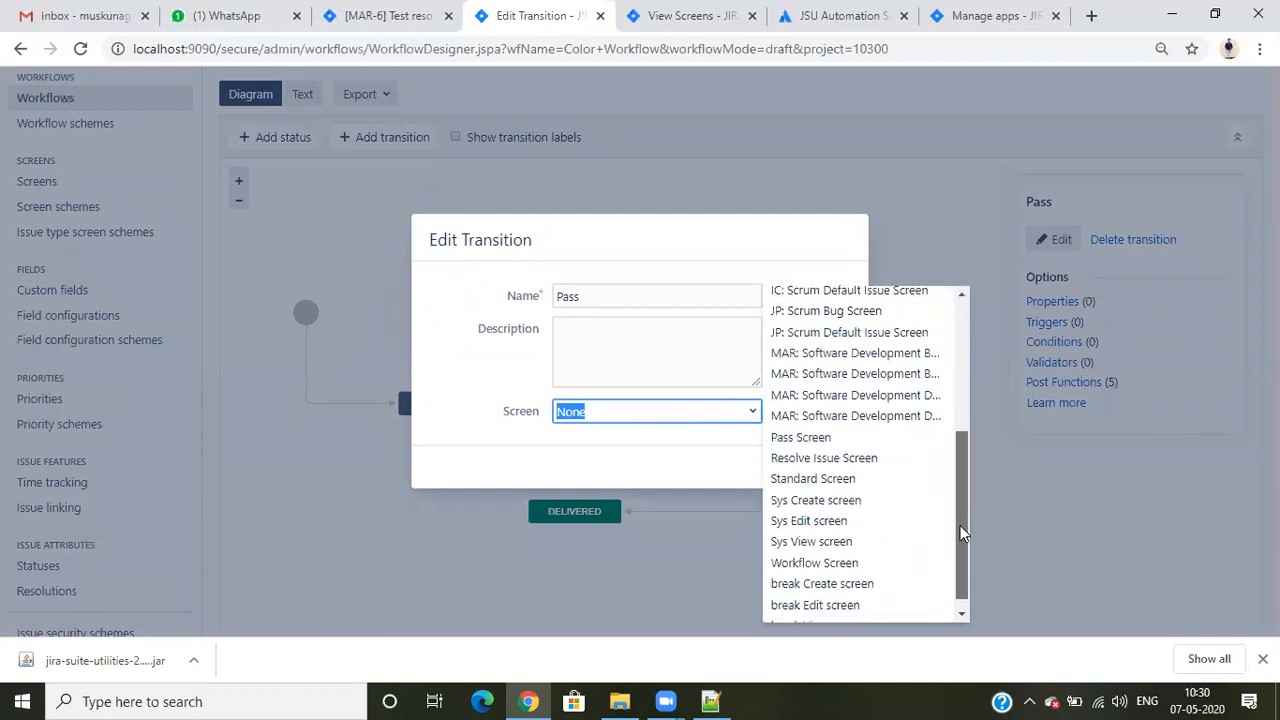
pyautogui.click(835, 437)
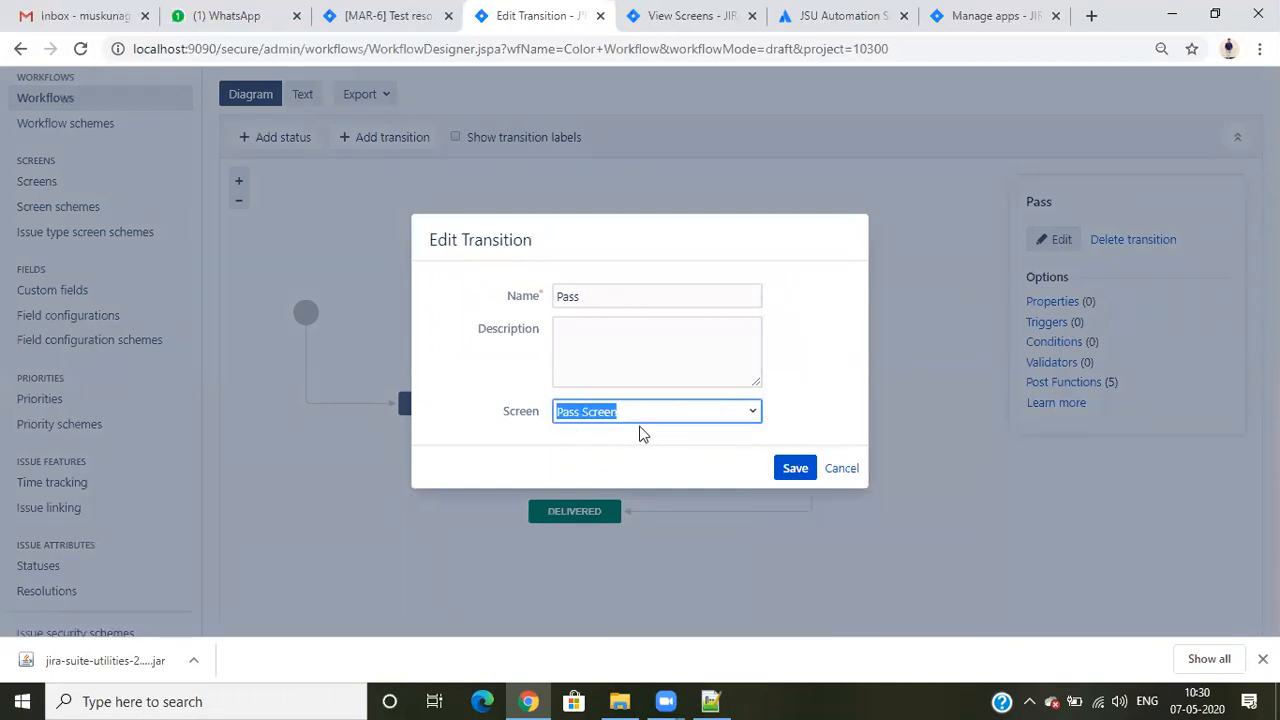
pyautogui.click(795, 469)
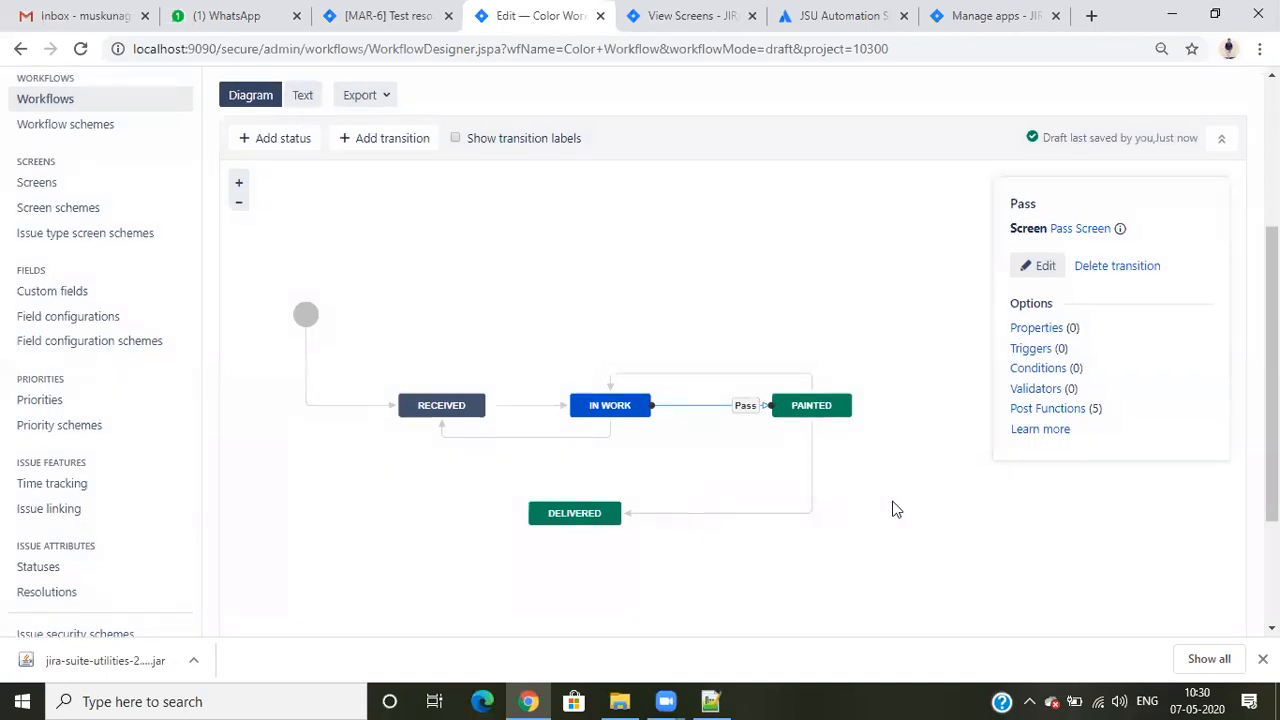
# - Publish the Color Workflow draft without saving a backup copy
pyautogui.scroll(3, 896, 510)
pyautogui.click(1052, 322)
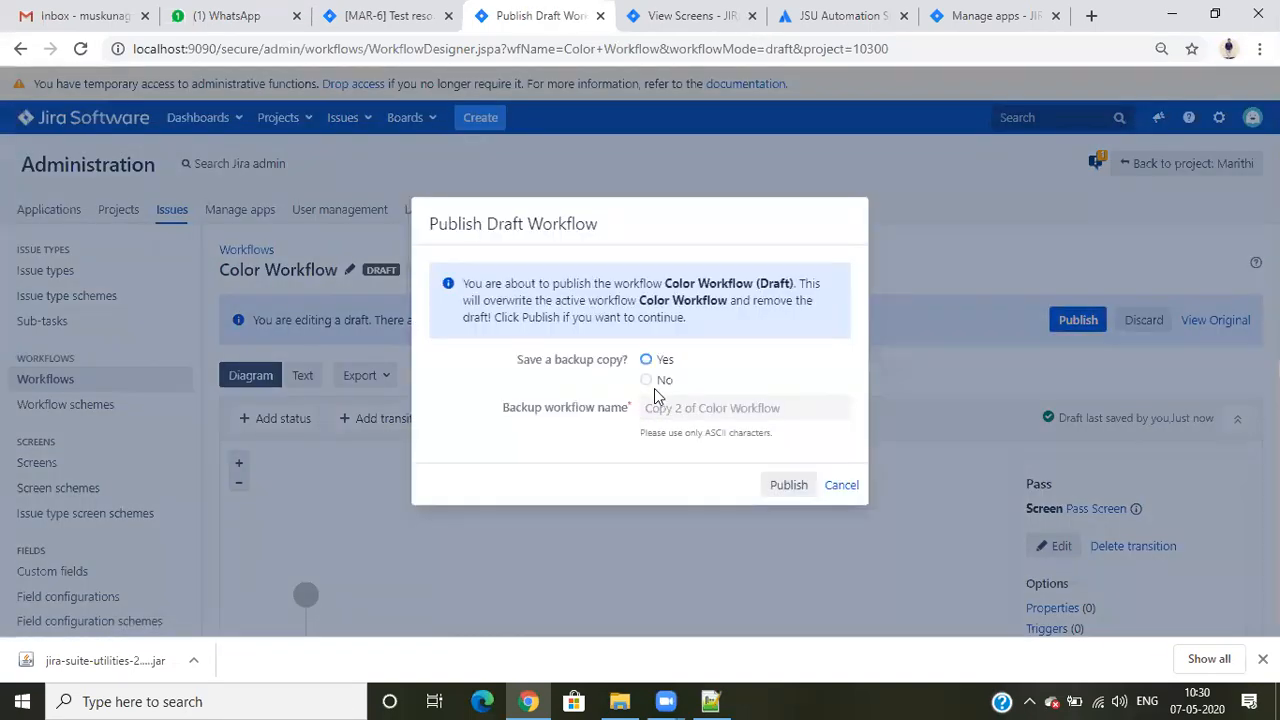
pyautogui.click(647, 380)
pyautogui.click(785, 484)
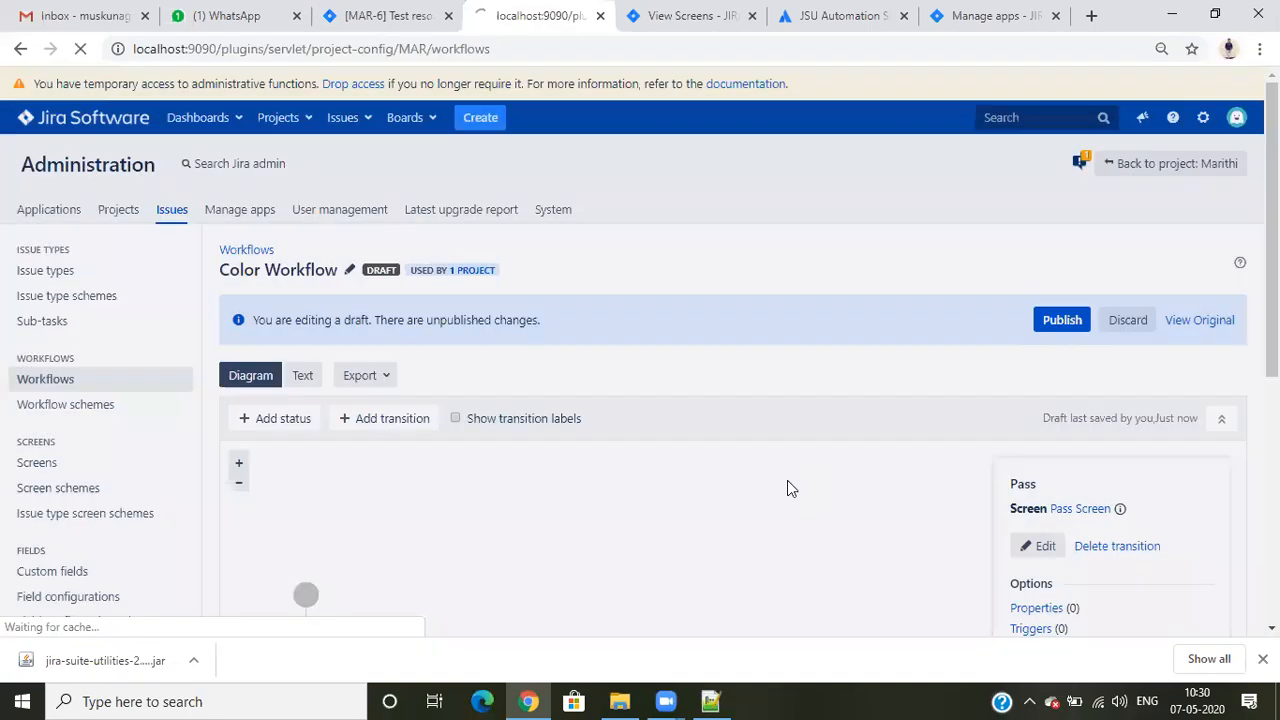
# - Run the Reject transition on issue MAR-6 to send it back to In Work and reload the issue
pyautogui.click(385, 12)
pyautogui.click(521, 8)
pyautogui.click(400, 14)
pyautogui.click(440, 226)
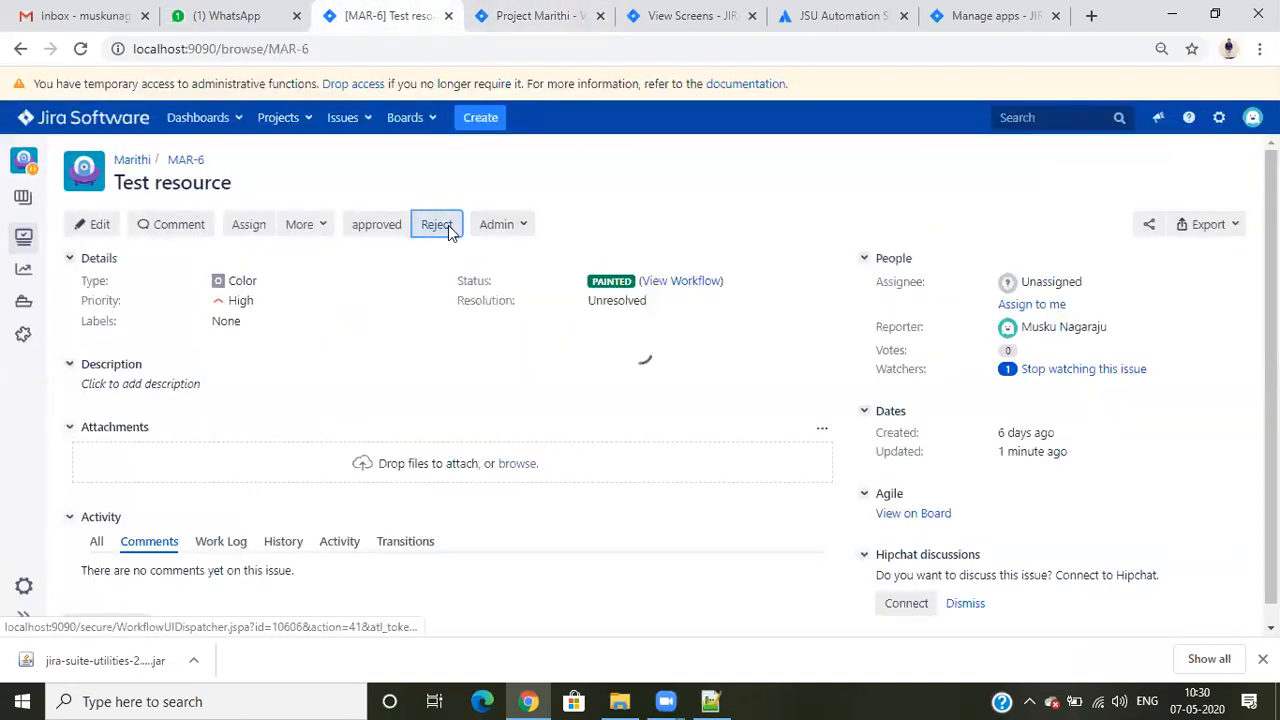
pyautogui.click(82, 49)
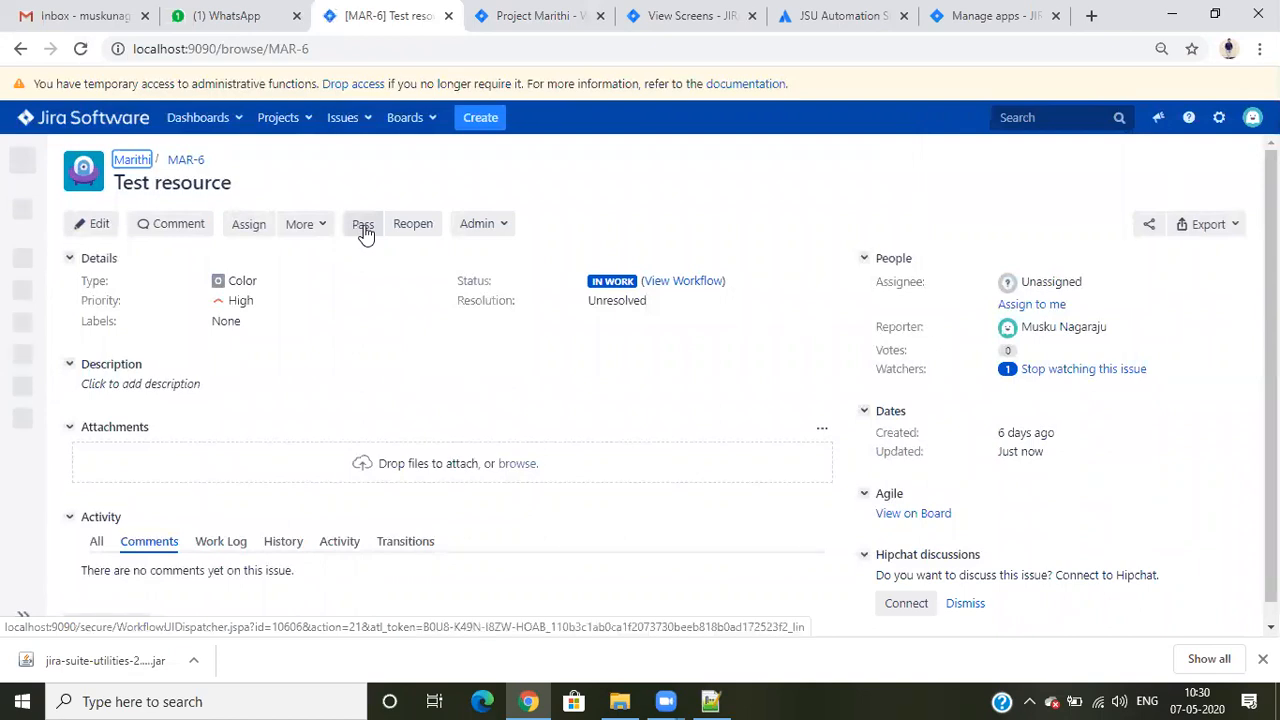
# - Run the Pass transition on MAR-6 with the color Black and the comment "hdsfhsdfhdh"
pyautogui.click(364, 228)
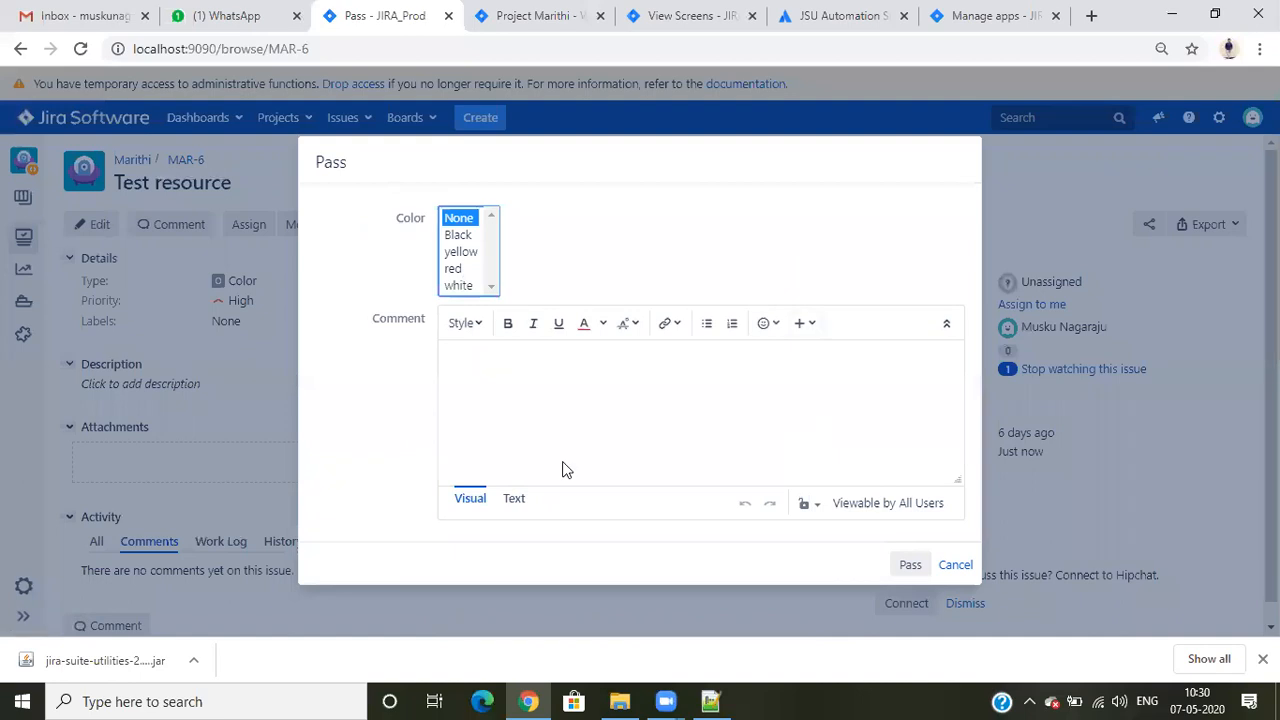
pyautogui.moveTo(464, 219); pyautogui.dragTo(463, 282)
pyautogui.click(460, 240)
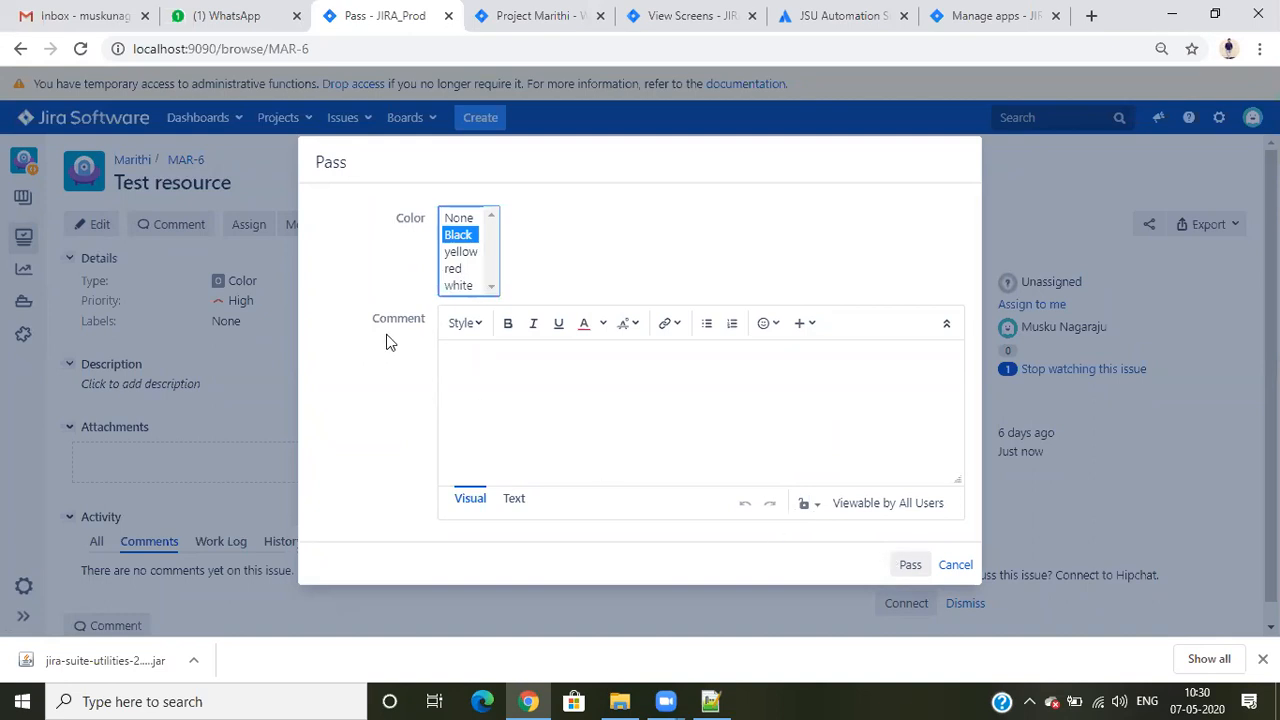
pyautogui.click(481, 360)
pyautogui.write('hd')
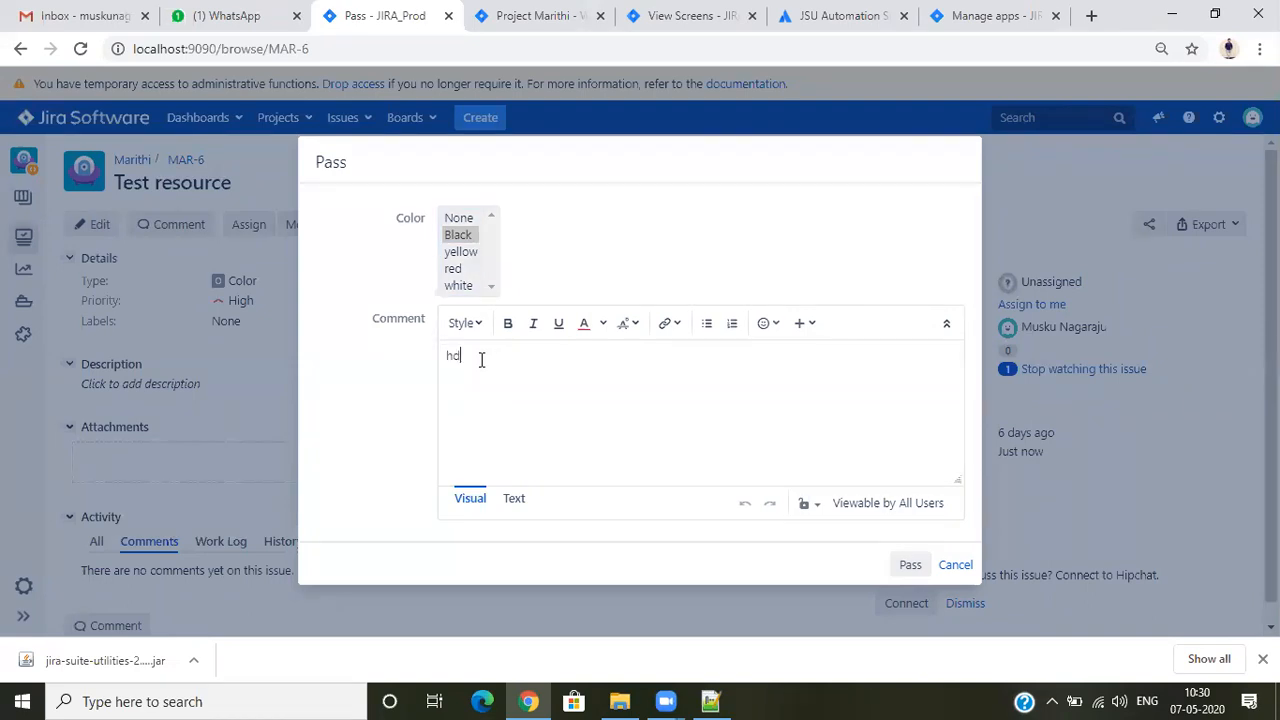
pyautogui.write('sfhsdf')
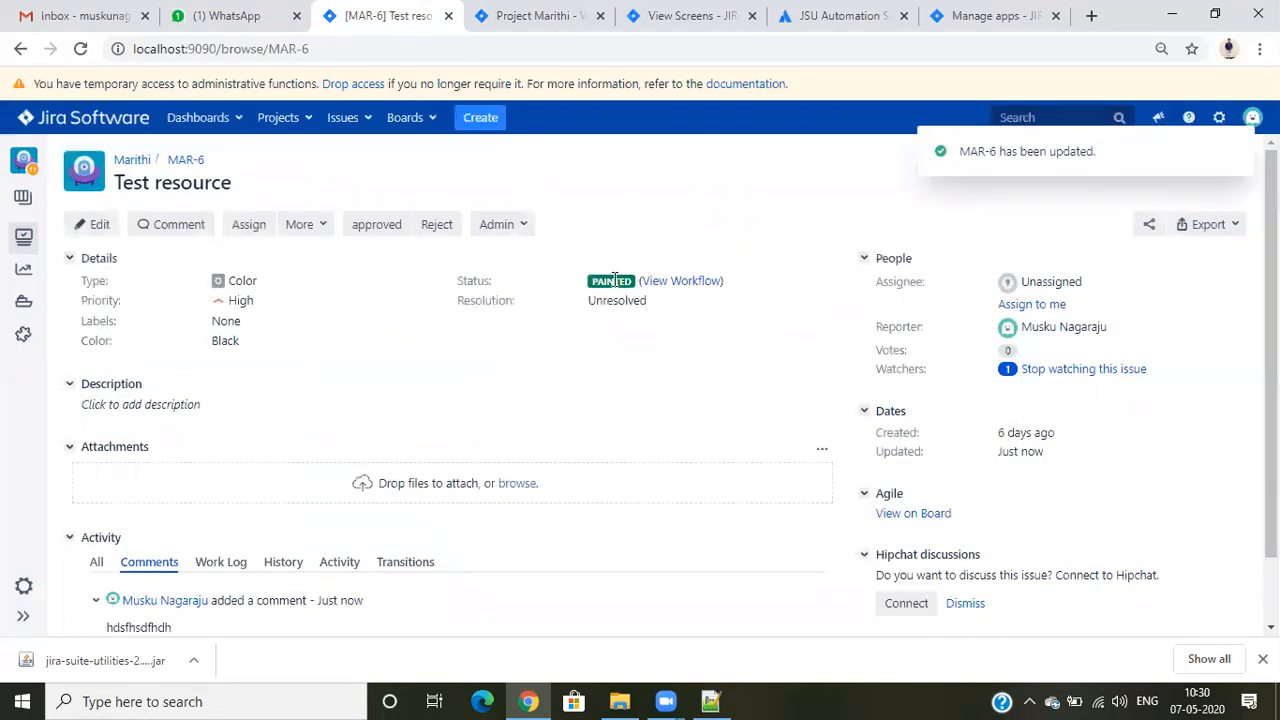
# - Open the Color Workflow for editing from the Marithi project's workflows list
pyautogui.click(580, 15)
pyautogui.scroll(-3, 676, 302)
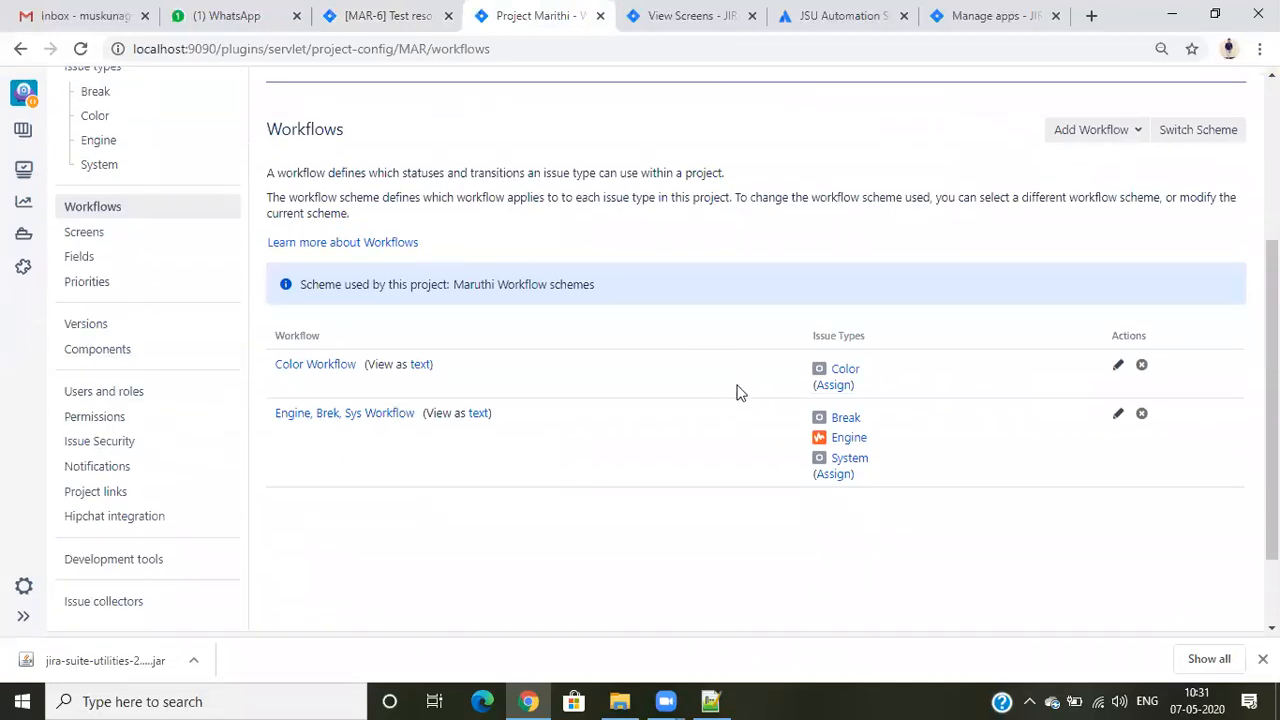
pyautogui.scroll(3, 740, 390)
pyautogui.click(694, 15)
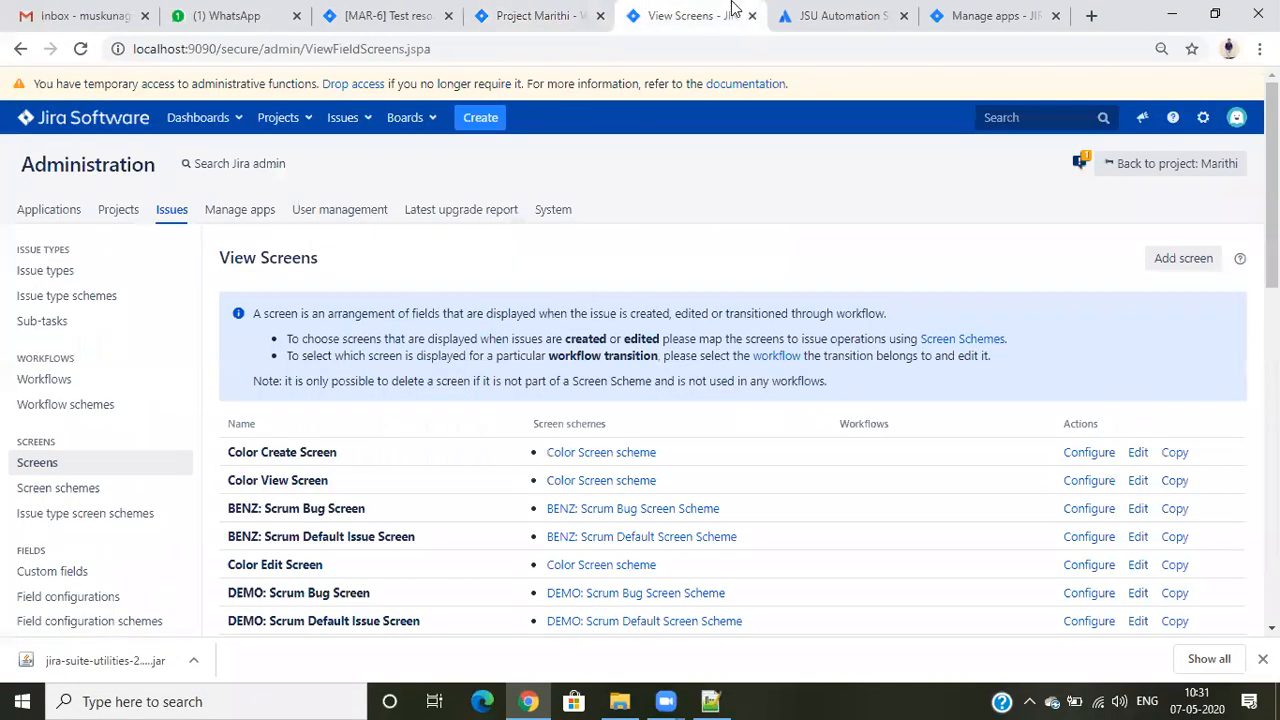
pyautogui.click(822, 12)
pyautogui.click(524, 8)
pyautogui.scroll(-4, 468, 455)
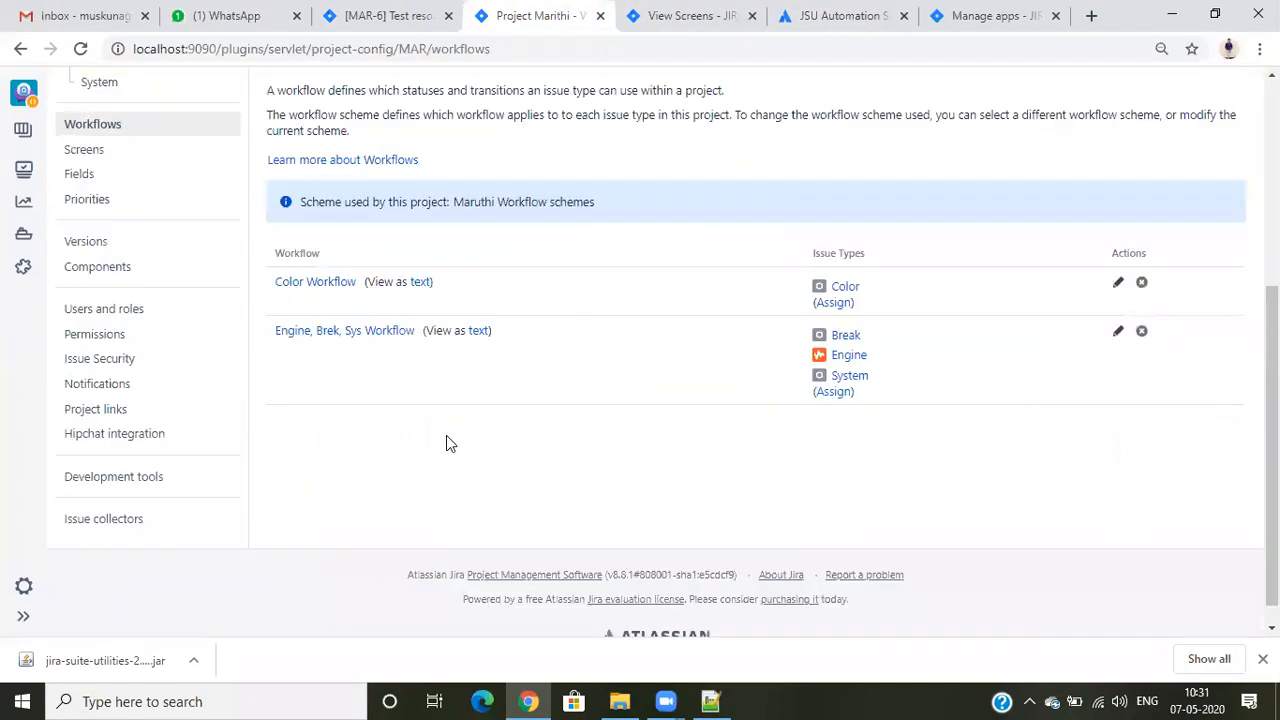
pyautogui.click(1118, 273)
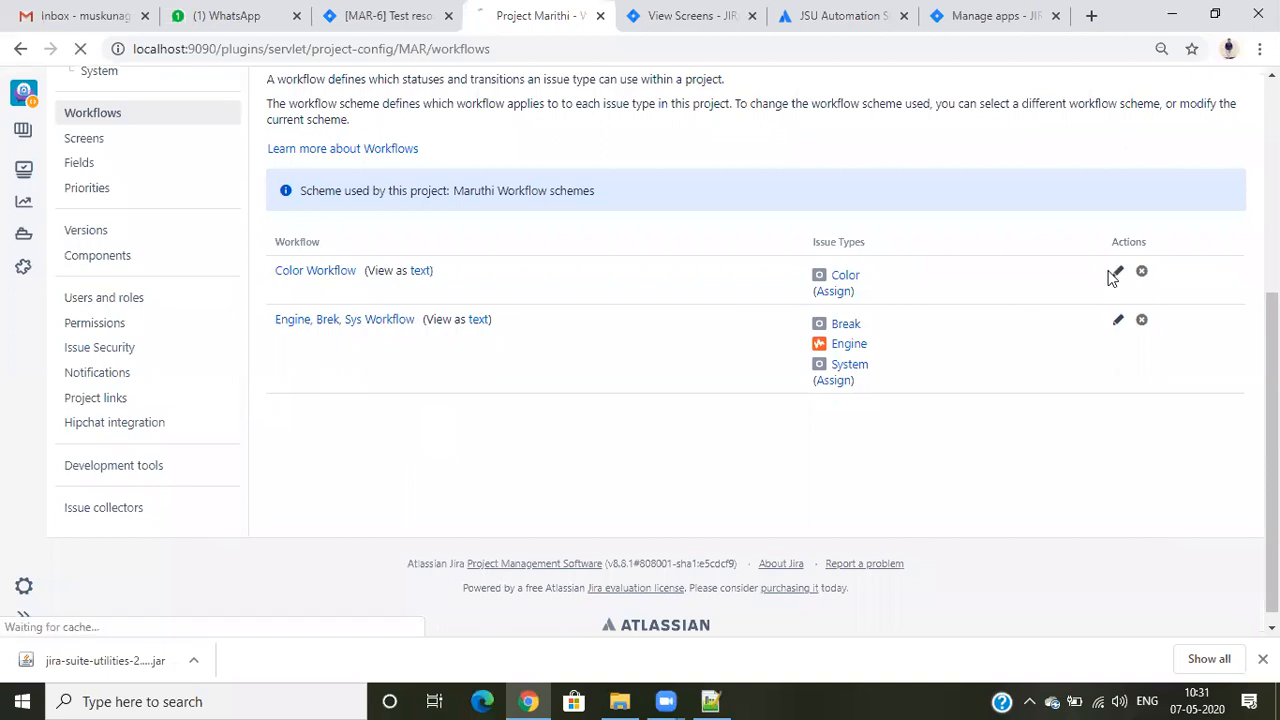
# - Inspect the Pass and Reopen transitions in the Color Workflow diagram and open the Pass Screen configuration in a separate tab
pyautogui.scroll(-3, 746, 372)
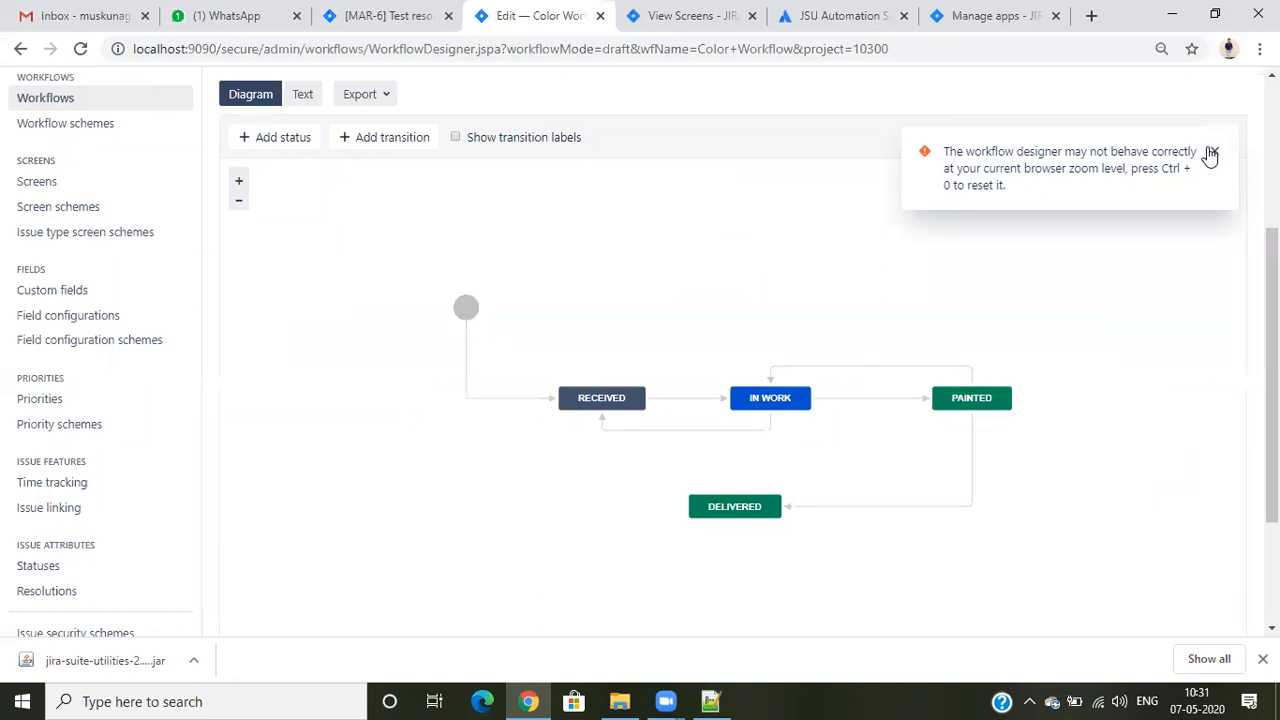
pyautogui.click(1213, 152)
pyautogui.click(858, 399)
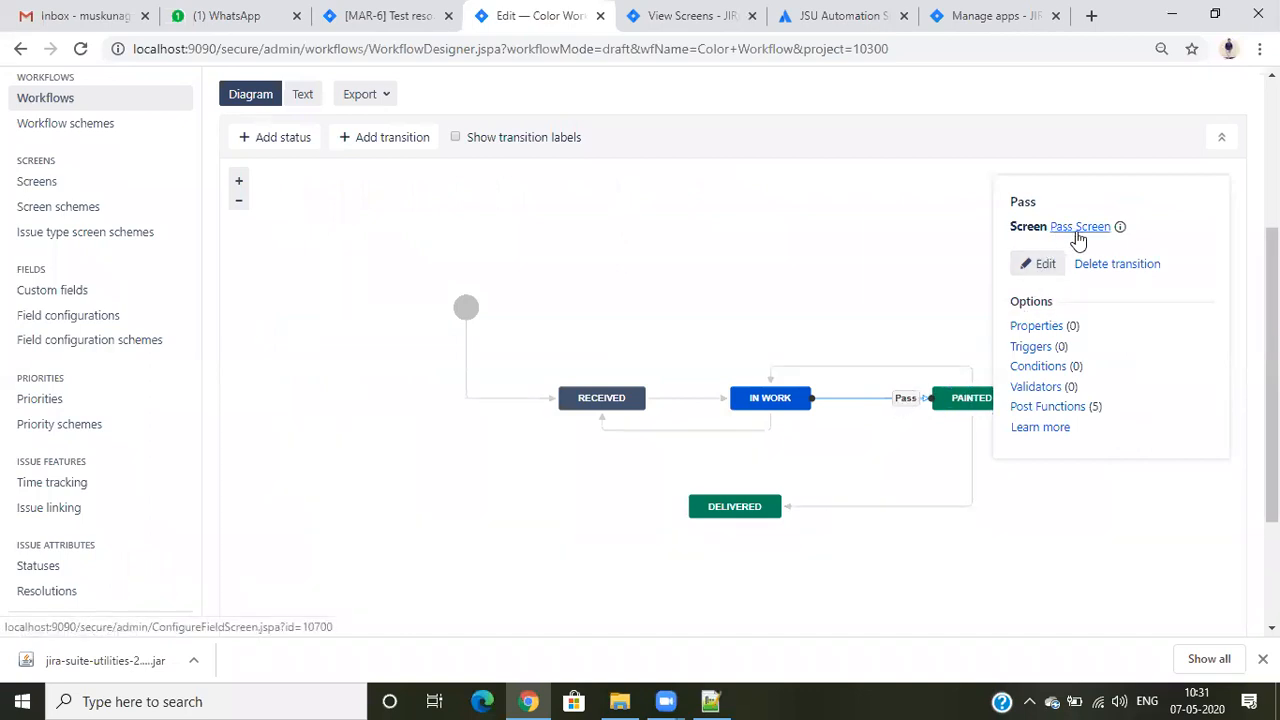
pyautogui.moveTo(594, 486); pyautogui.dragTo(490, 479)
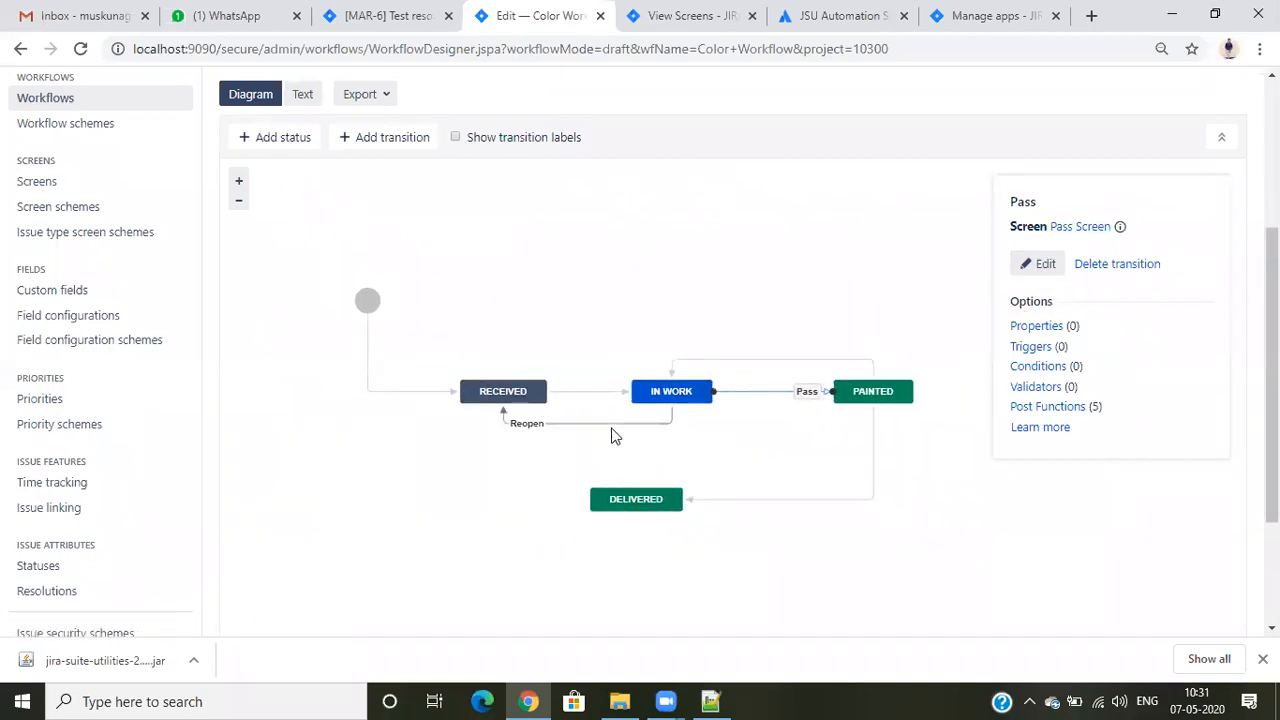
pyautogui.click(610, 427)
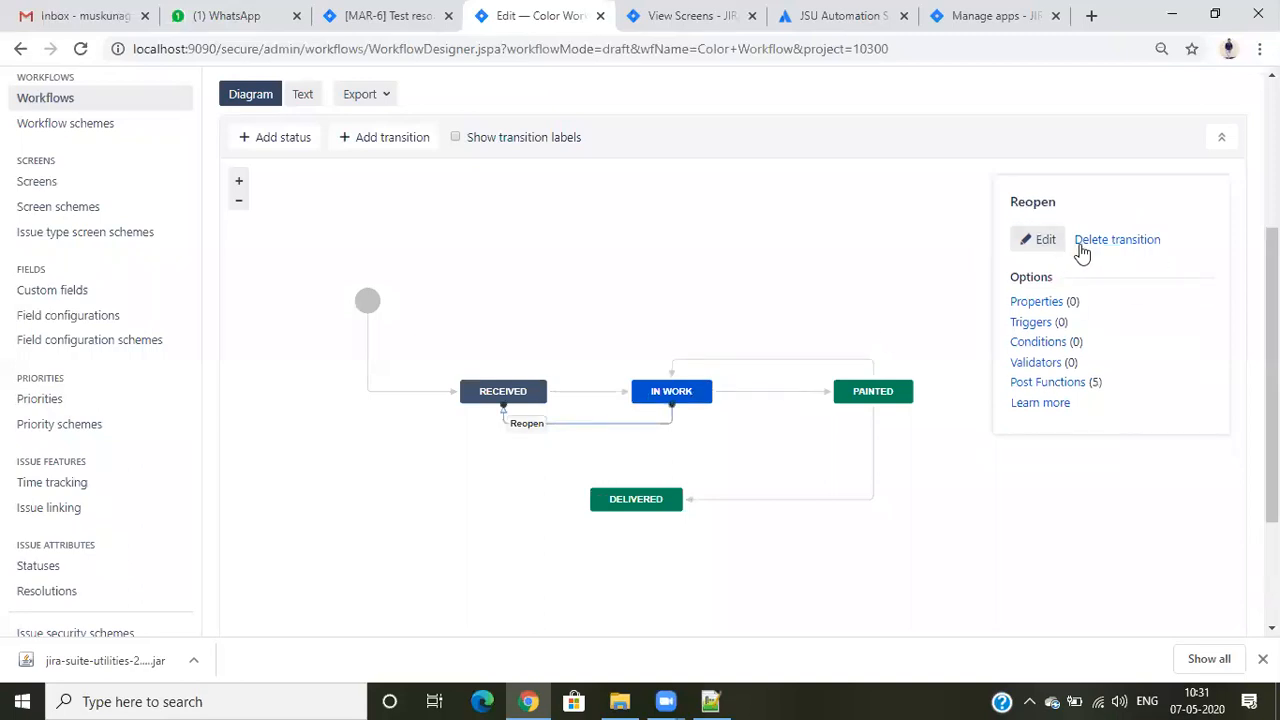
pyautogui.click(787, 393)
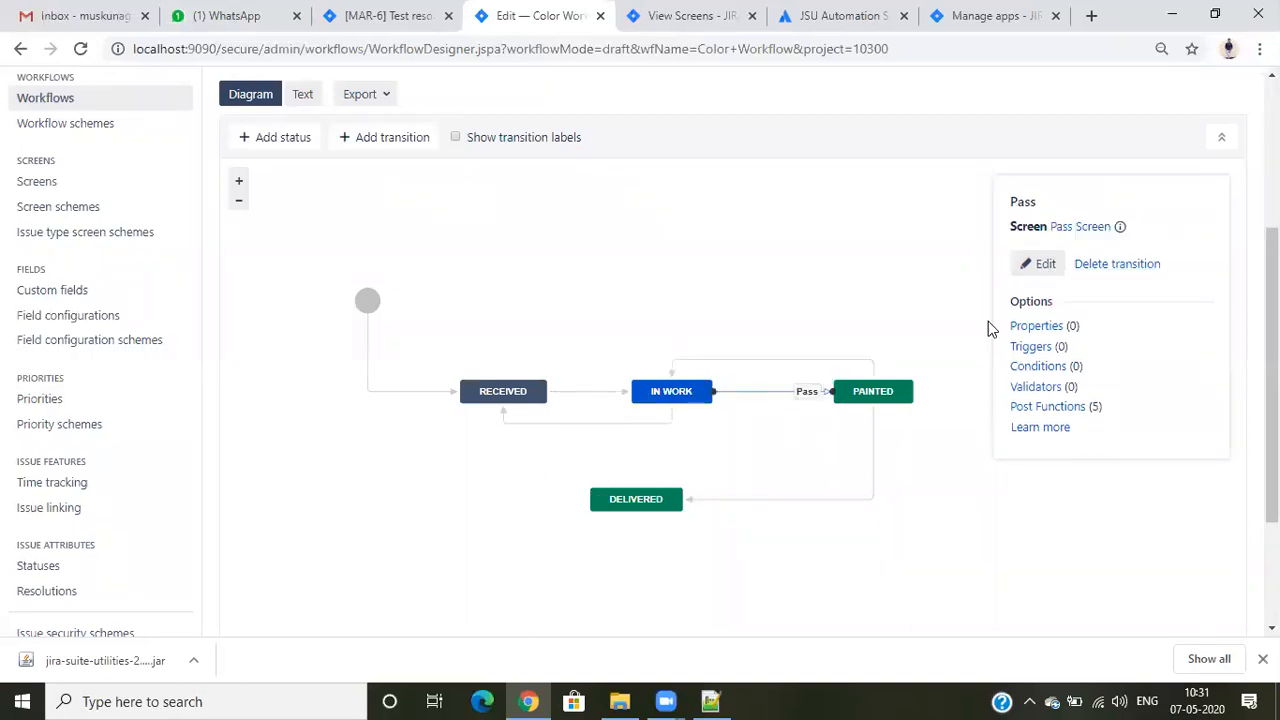
pyautogui.rightClick(1082, 232)
pyautogui.click(1082, 242)
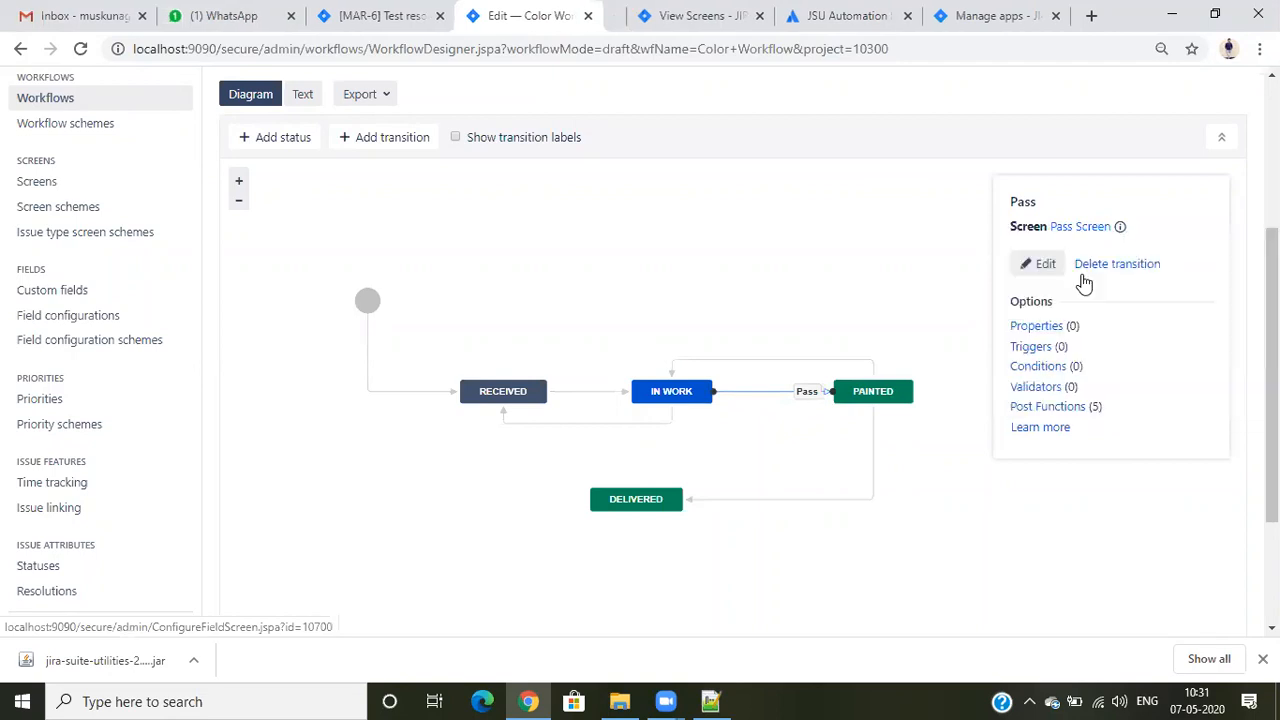
pyautogui.click(612, 15)
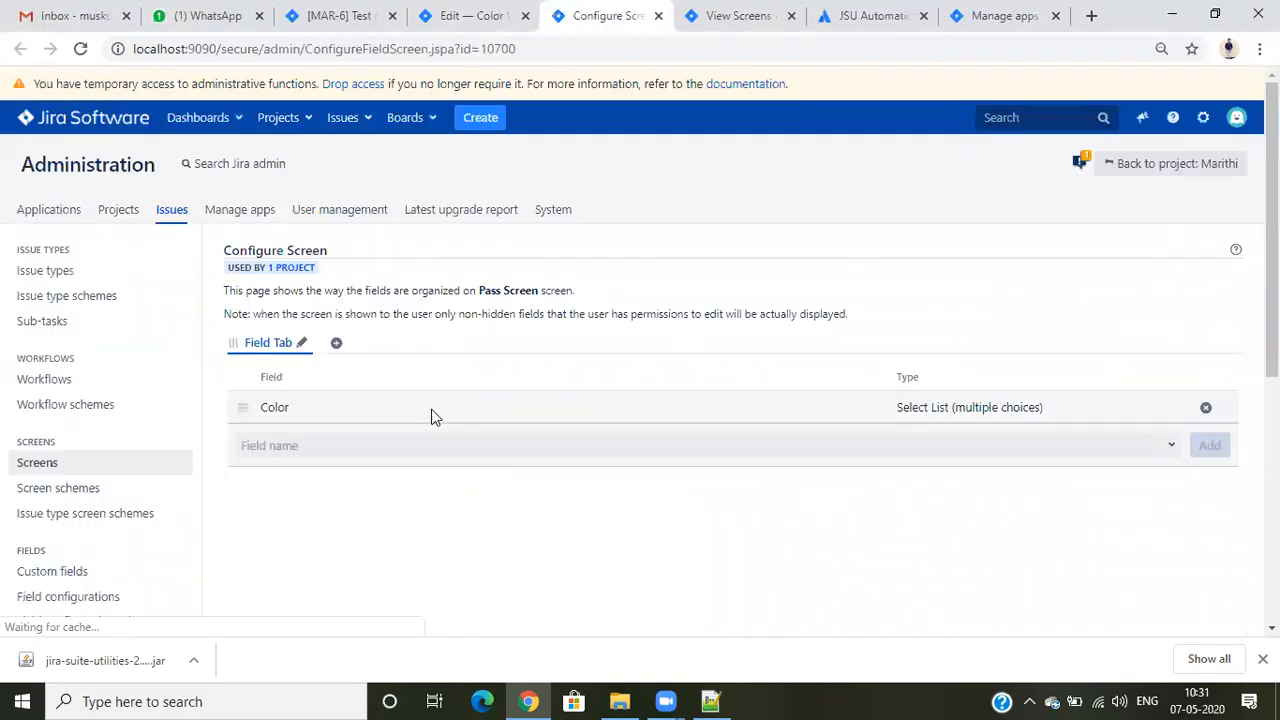
# - Add the Due Date system field to the Pass Screen's Field Tab
pyautogui.click(312, 443)
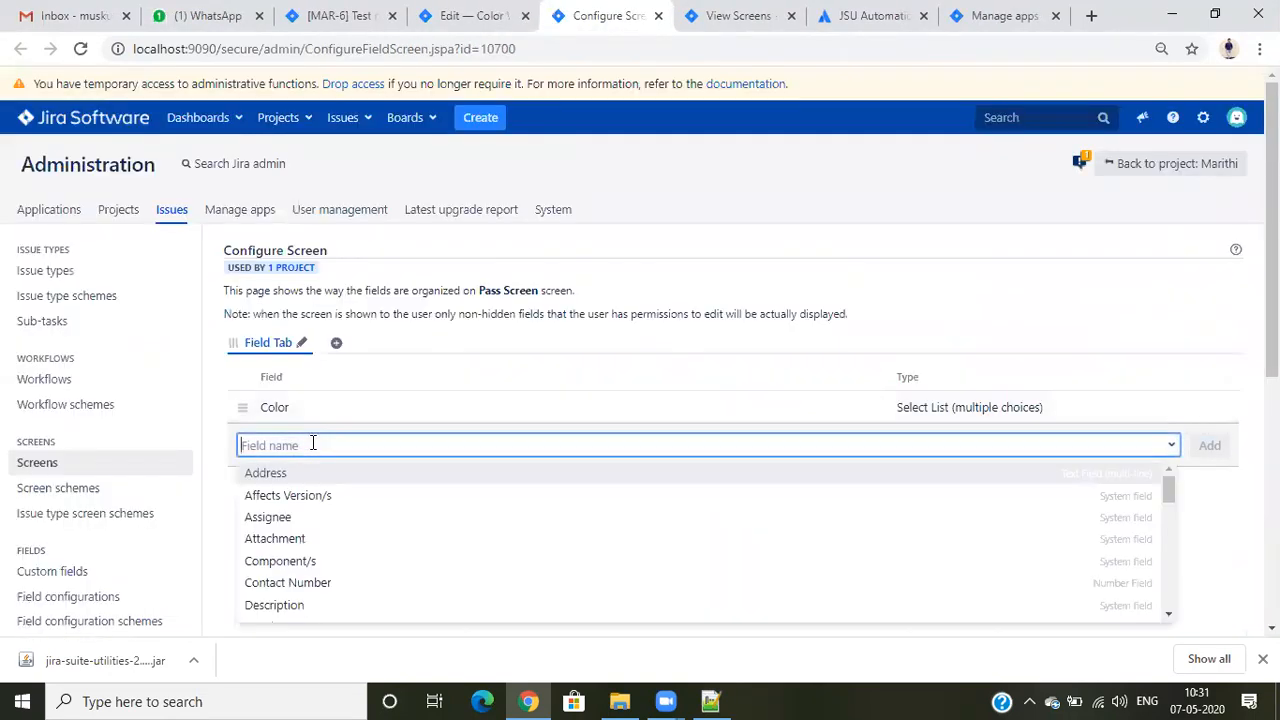
pyautogui.write('due')
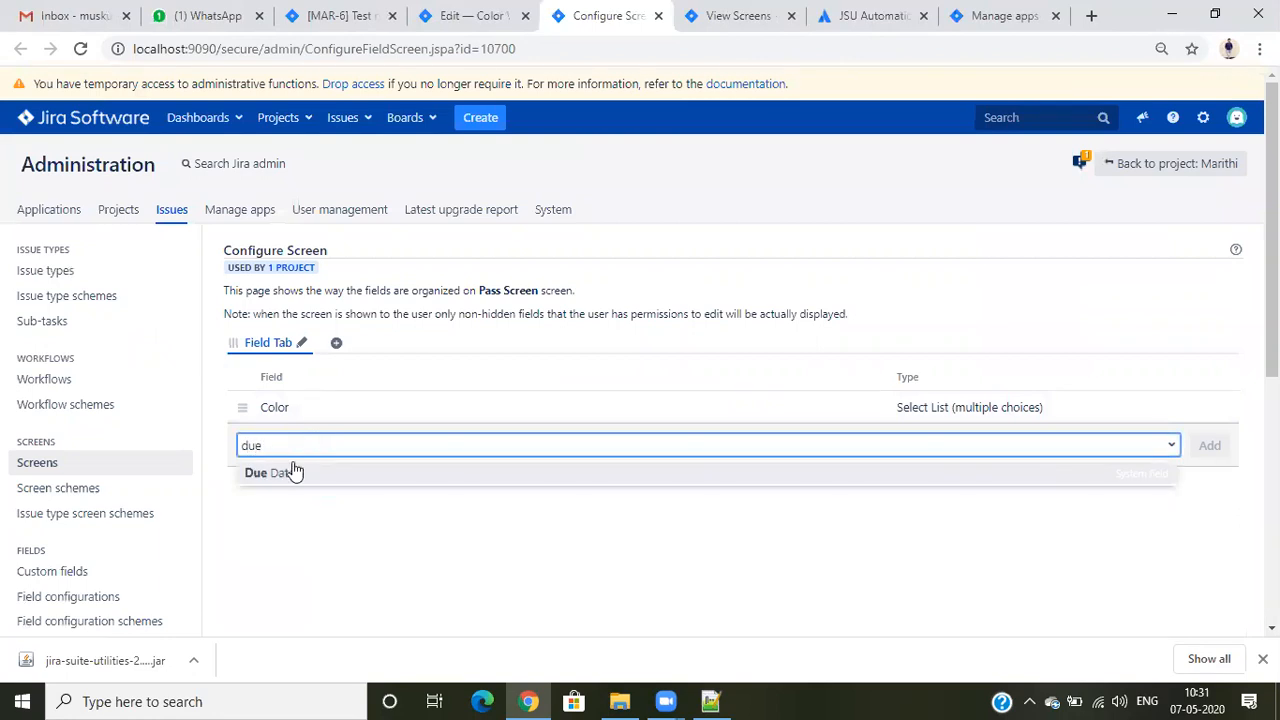
pyautogui.click(294, 470)
pyautogui.click(1209, 446)
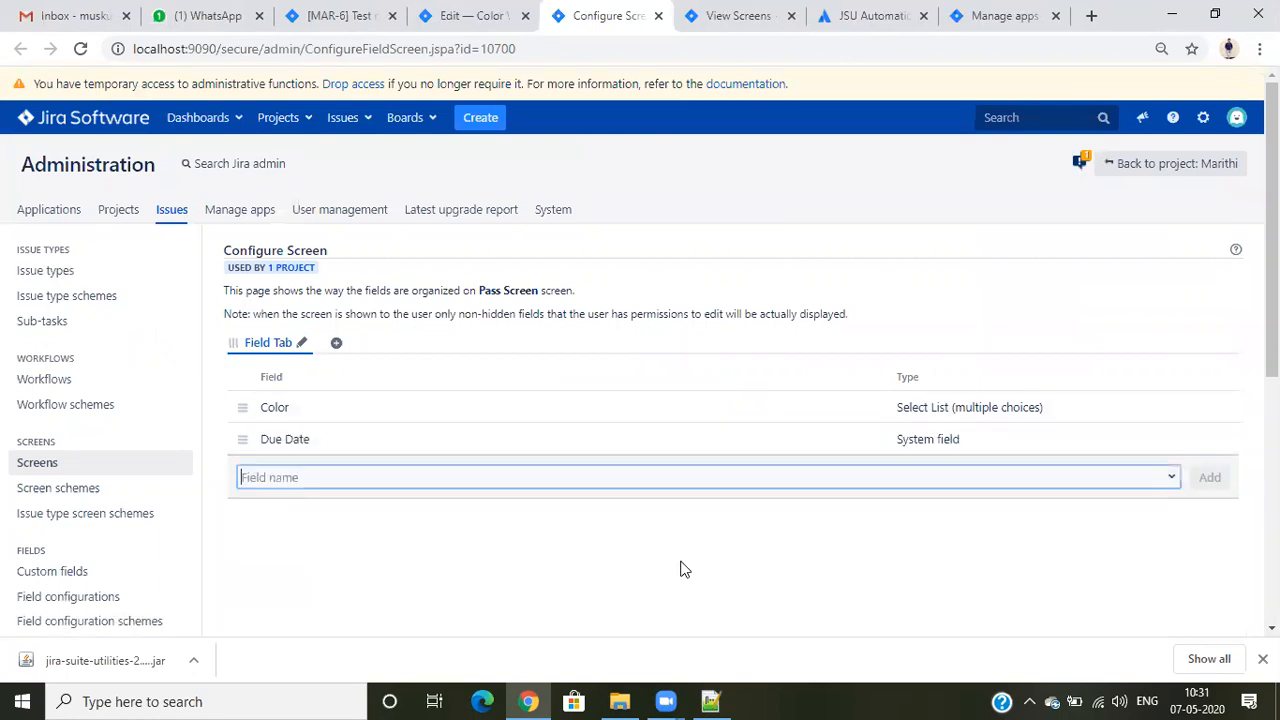
# - Check the Pass transition form on issue MAR-6 for the Due Date field and cancel the form
pyautogui.click(345, 15)
pyautogui.click(440, 235)
pyautogui.click(364, 227)
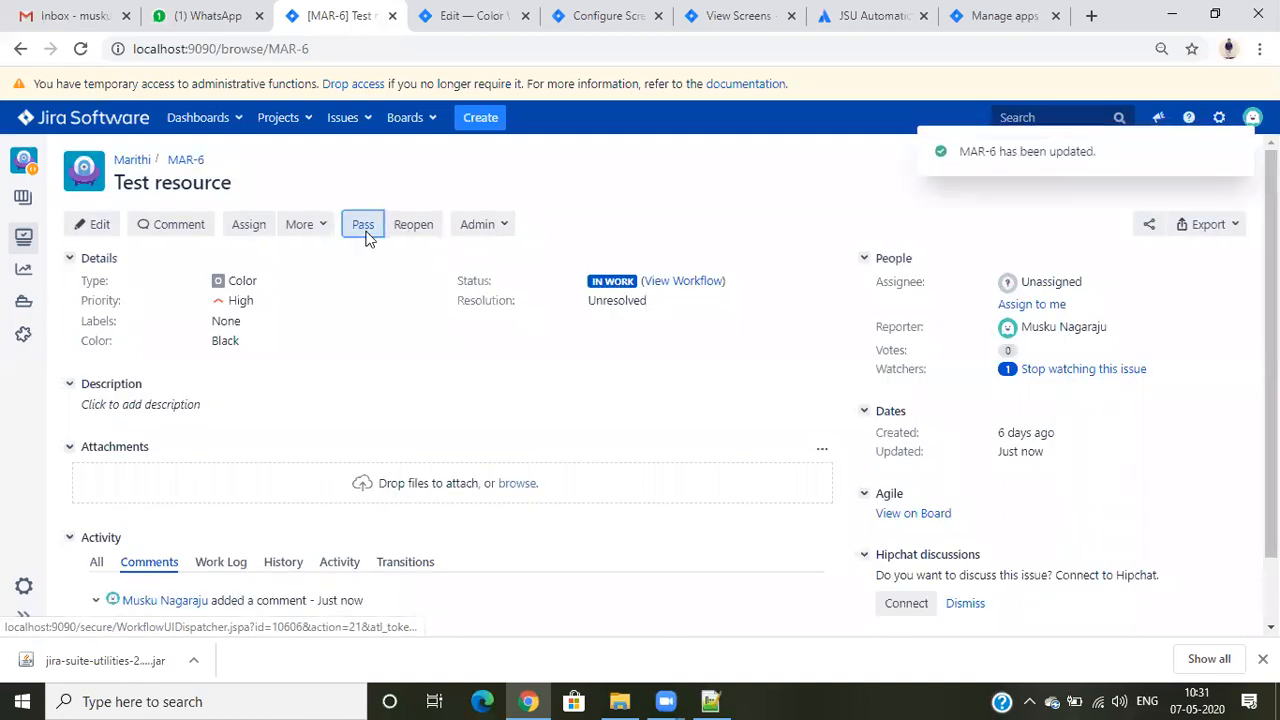
pyautogui.tripleClick(399, 303)
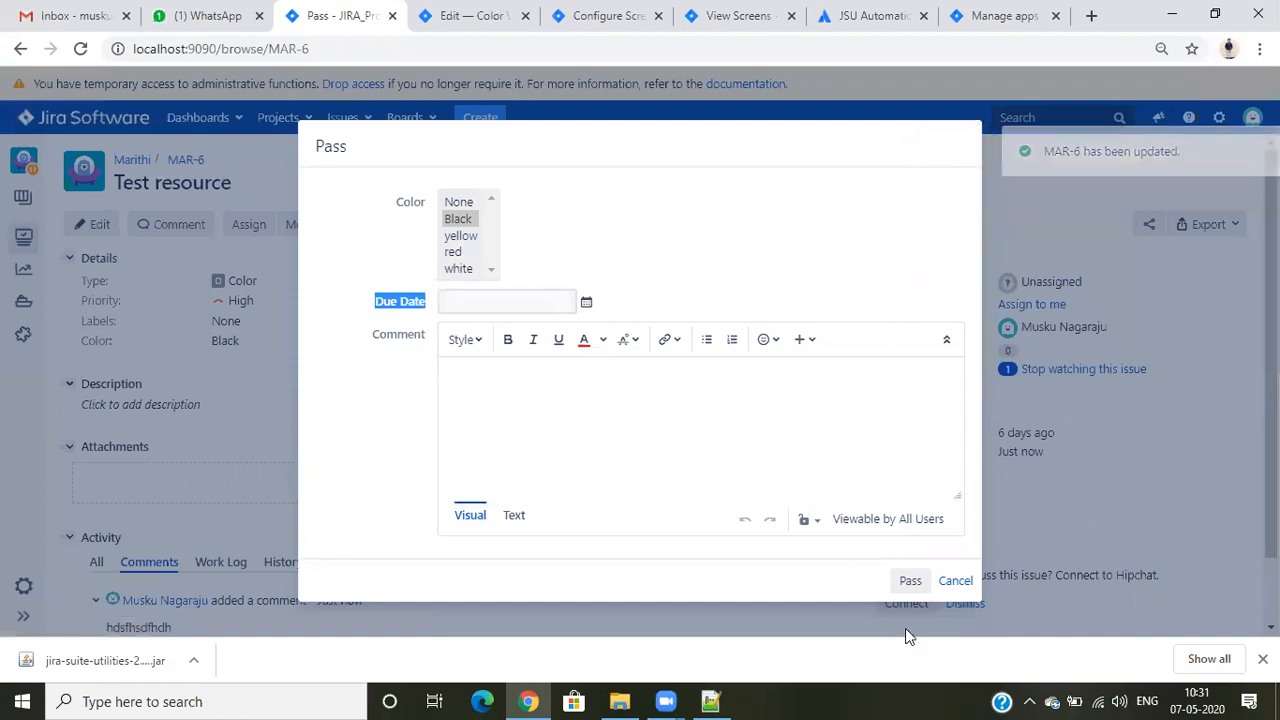
pyautogui.click(953, 583)
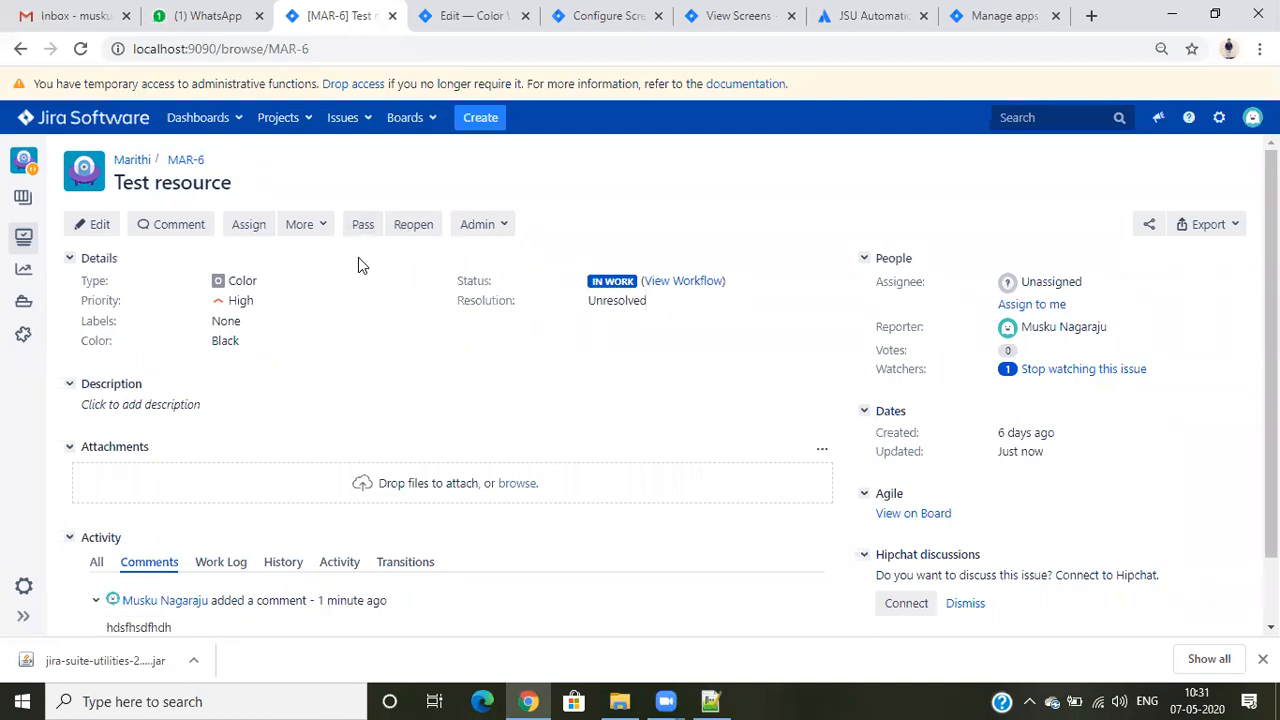
# - Review the Pass Screen configuration and issue MAR-6, and inspect the Create transition in the Color Workflow diagram
pyautogui.click(600, 12)
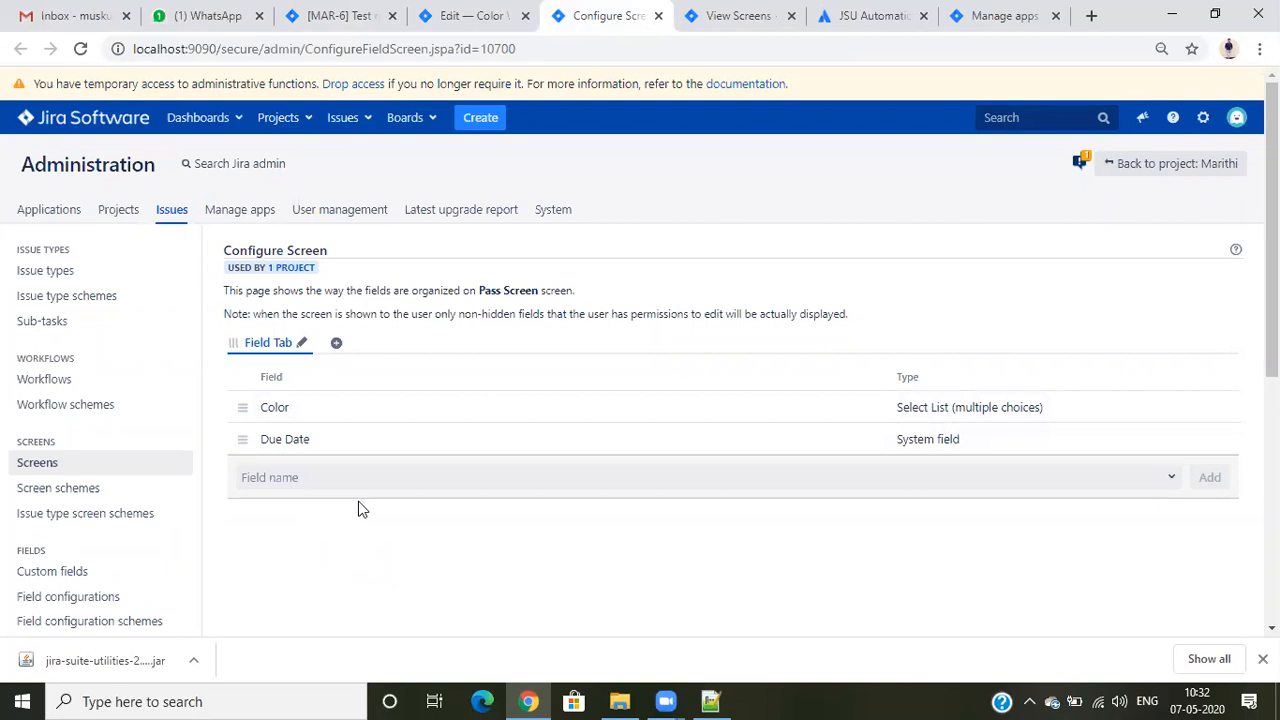
pyautogui.click(338, 14)
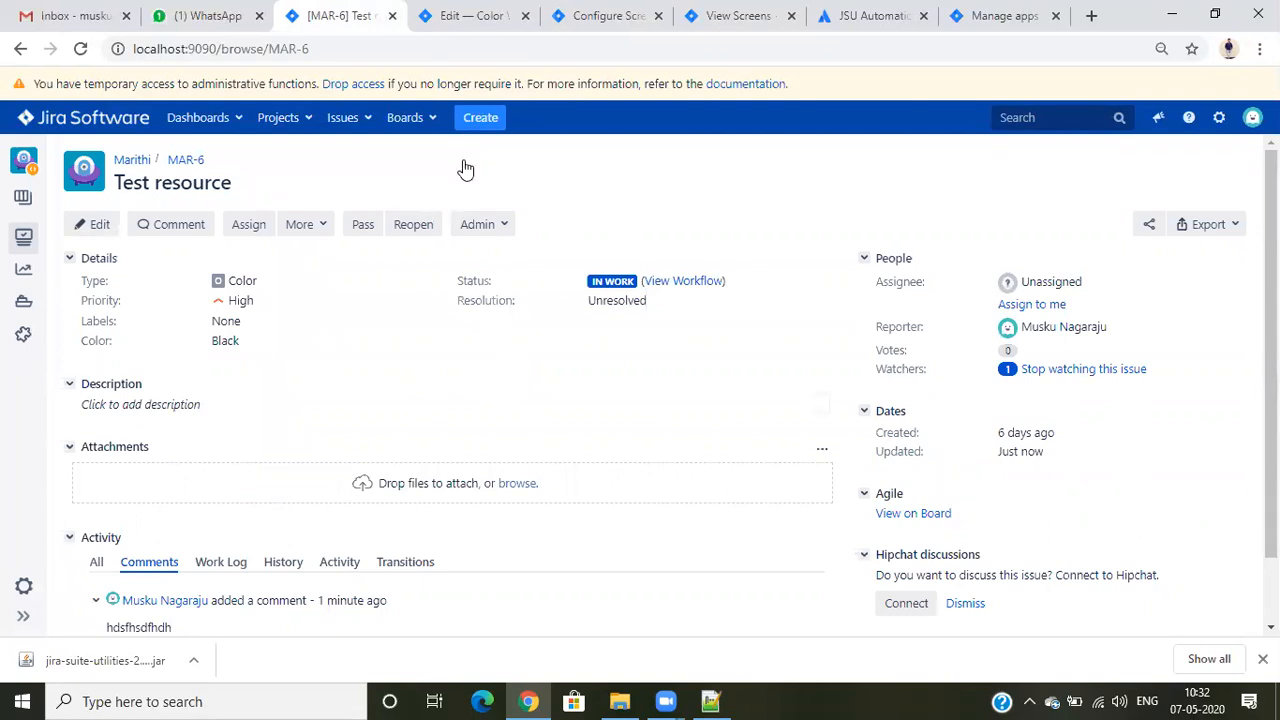
pyautogui.click(477, 14)
pyautogui.click(883, 471)
pyautogui.scroll(2, 880, 470)
pyautogui.scroll(-2, 880, 470)
pyautogui.scroll(-2, 1066, 500)
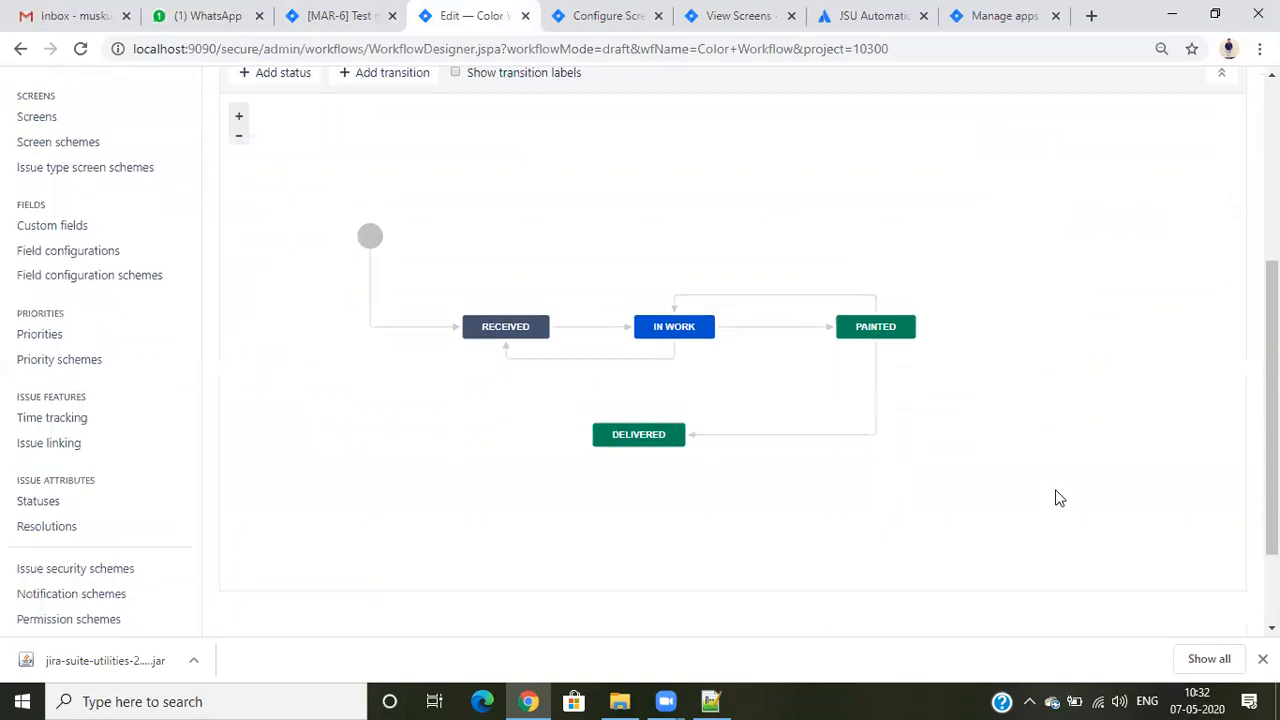
pyautogui.scroll(1, 480, 326)
pyautogui.click(416, 299)
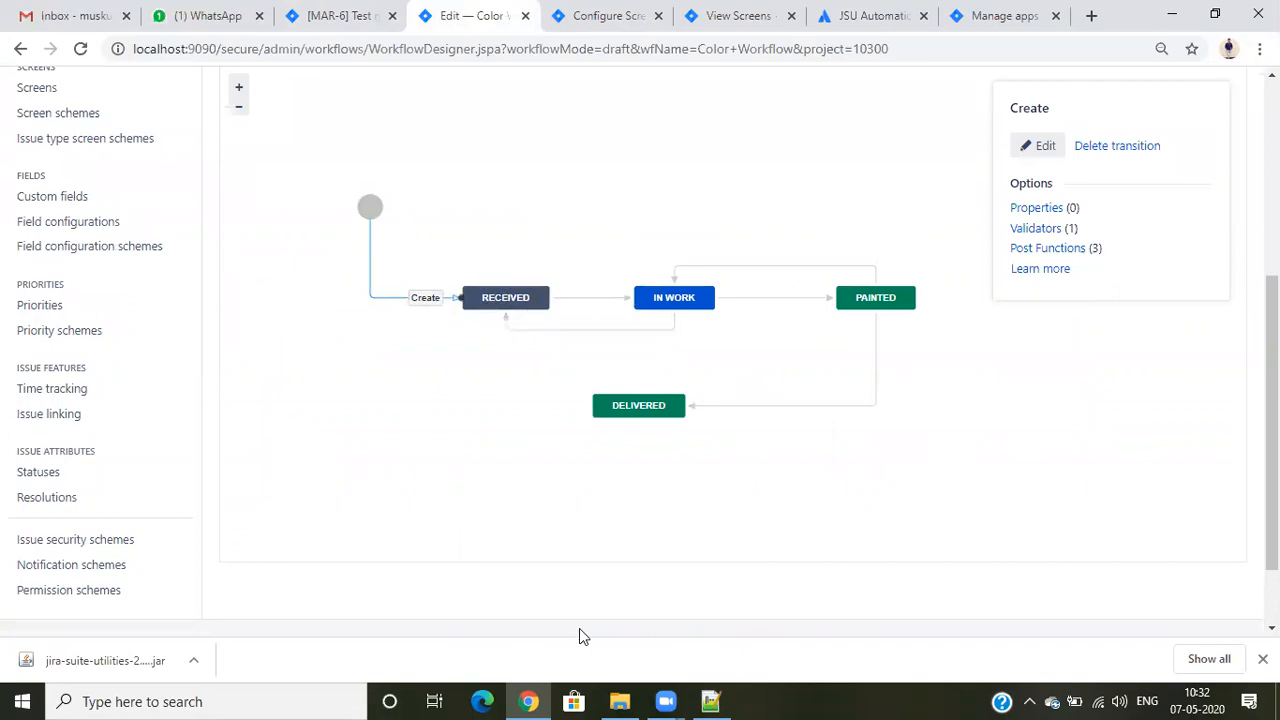
# - Dismiss the OneDrive sign-in error and return to the Color Workflow in Chrome
pyautogui.click(528, 701)
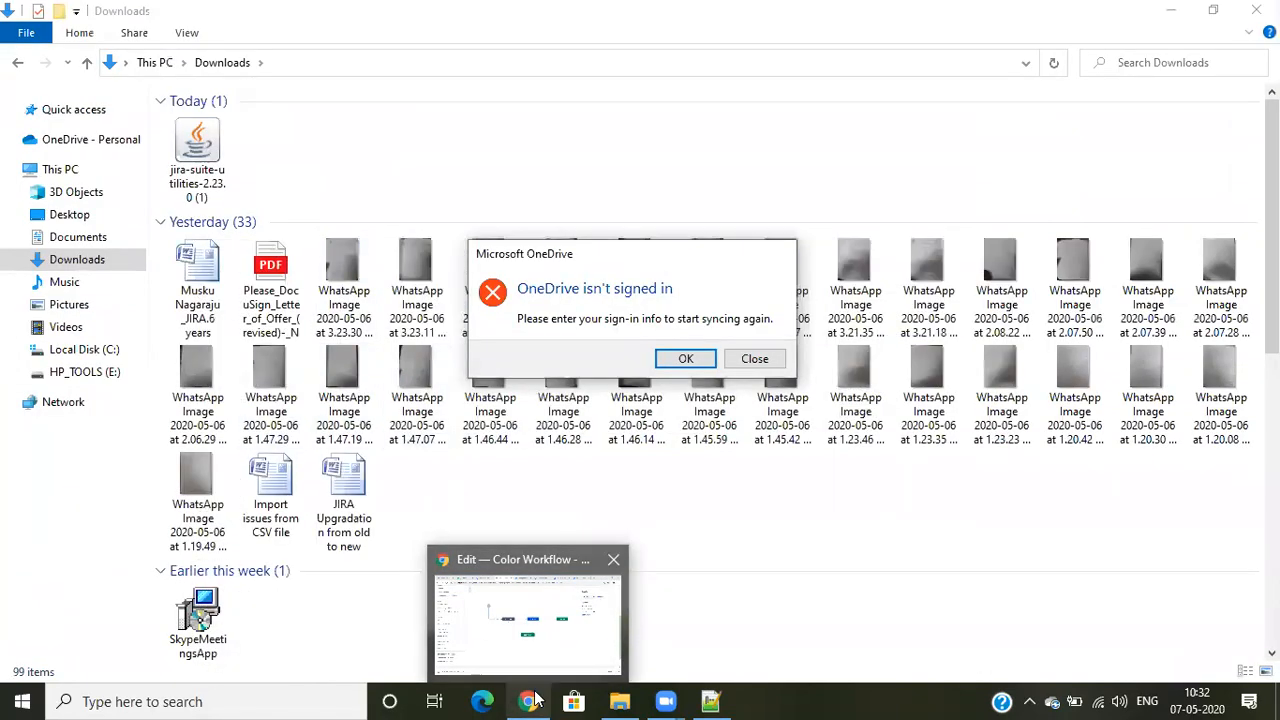
pyautogui.click(749, 358)
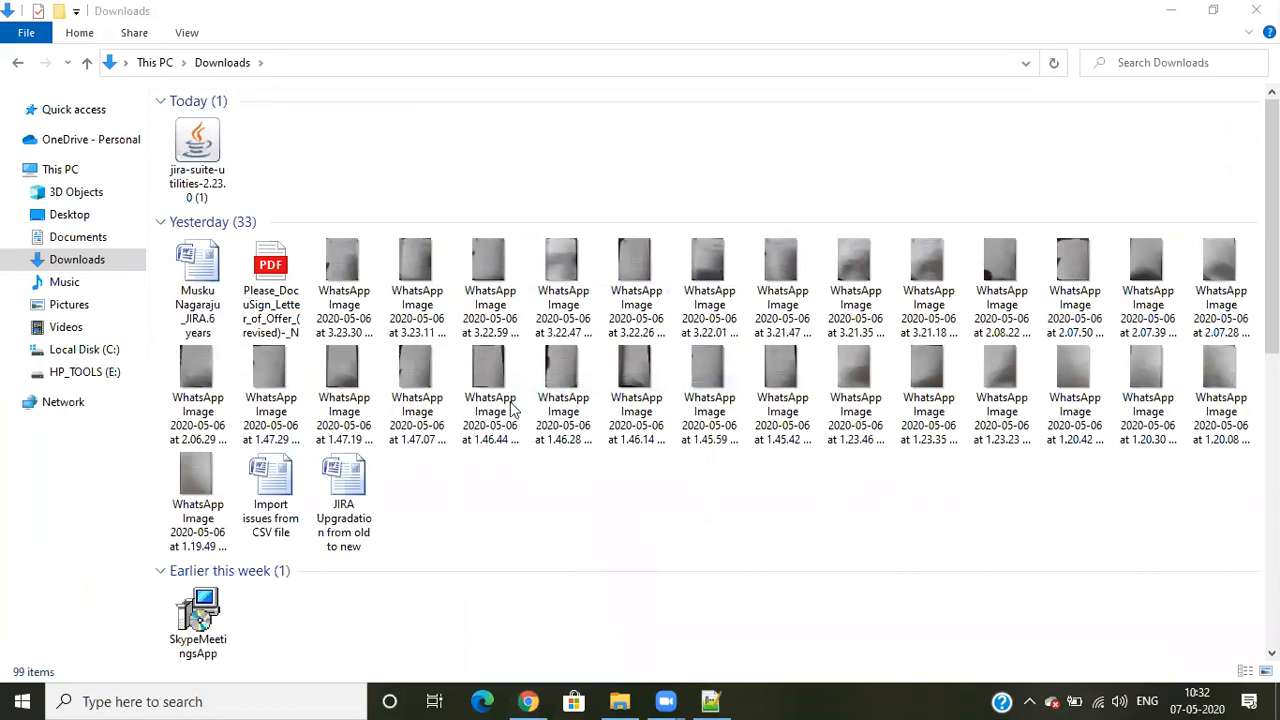
pyautogui.hotkey('alt', 'Tab')
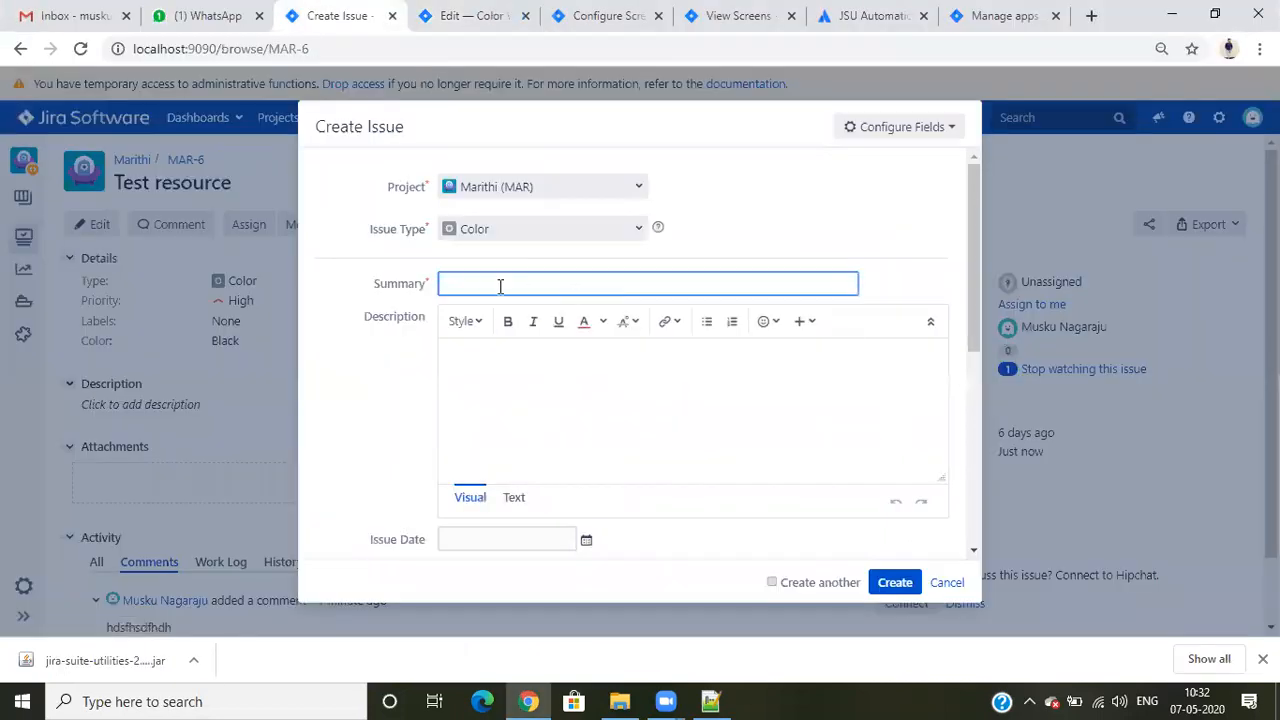
pyautogui.click(501, 287)
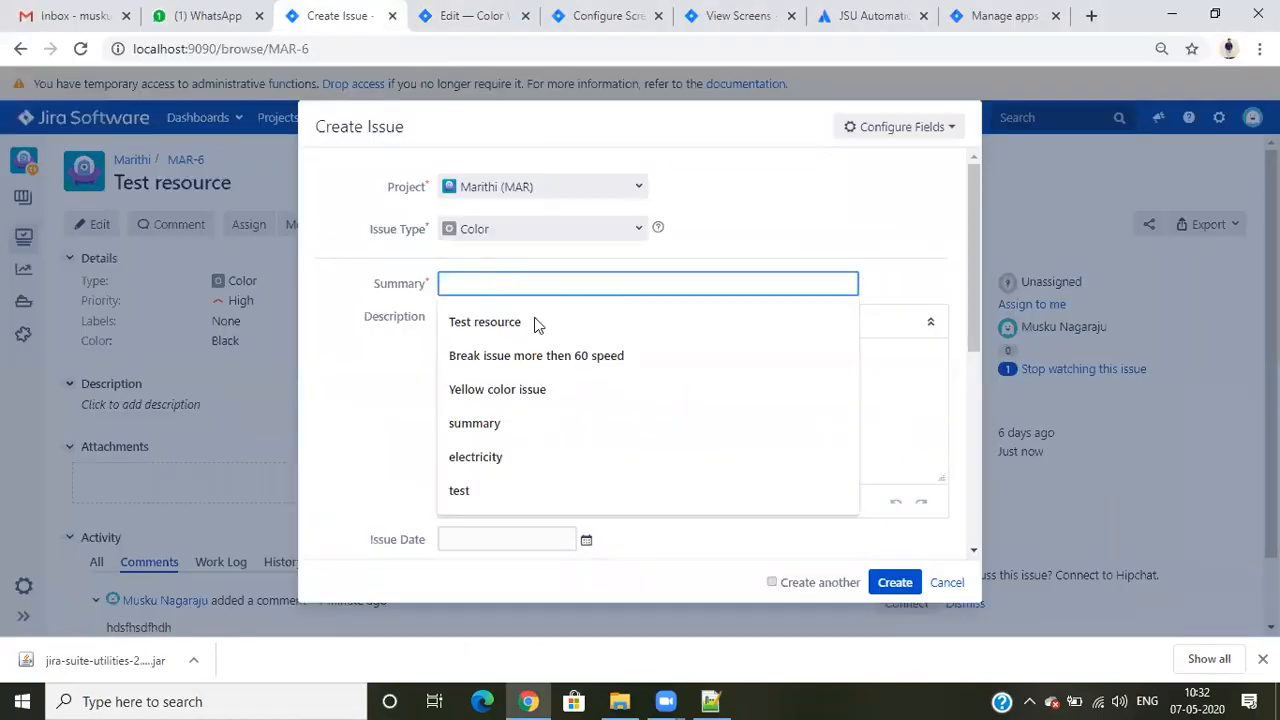
pyautogui.click(510, 426)
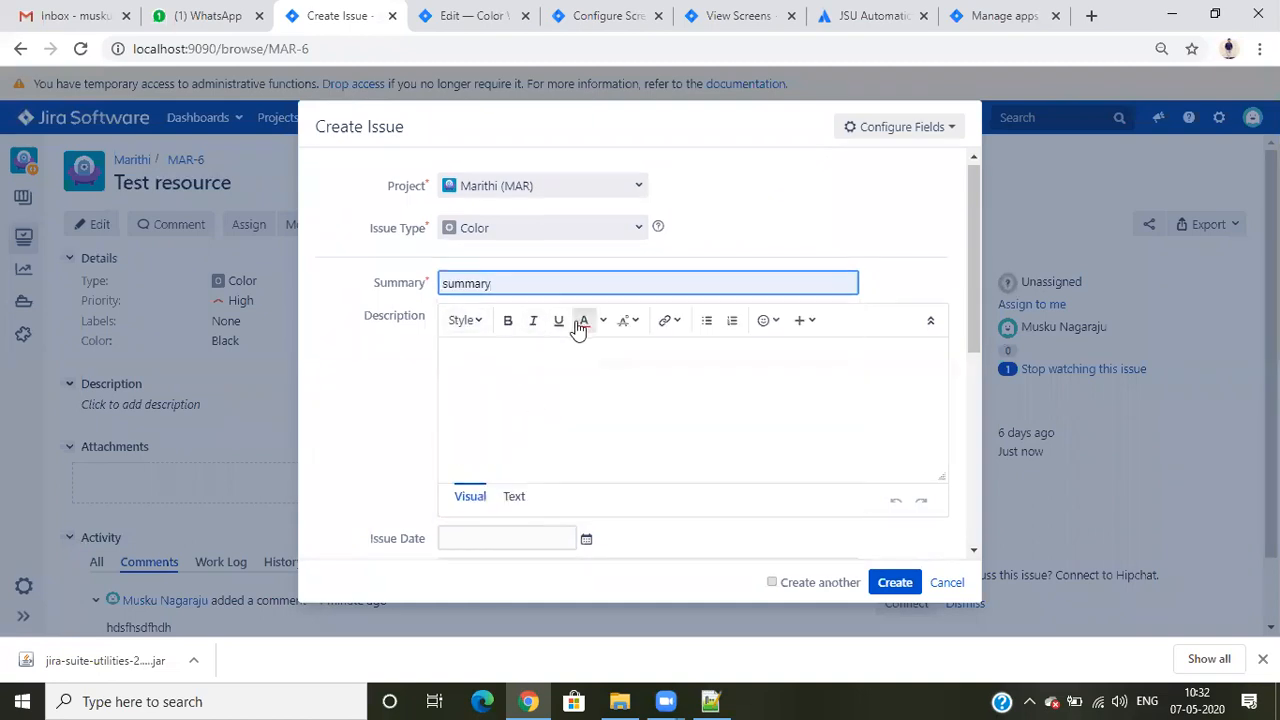
pyautogui.scroll(-5, 578, 330)
pyautogui.click(536, 507)
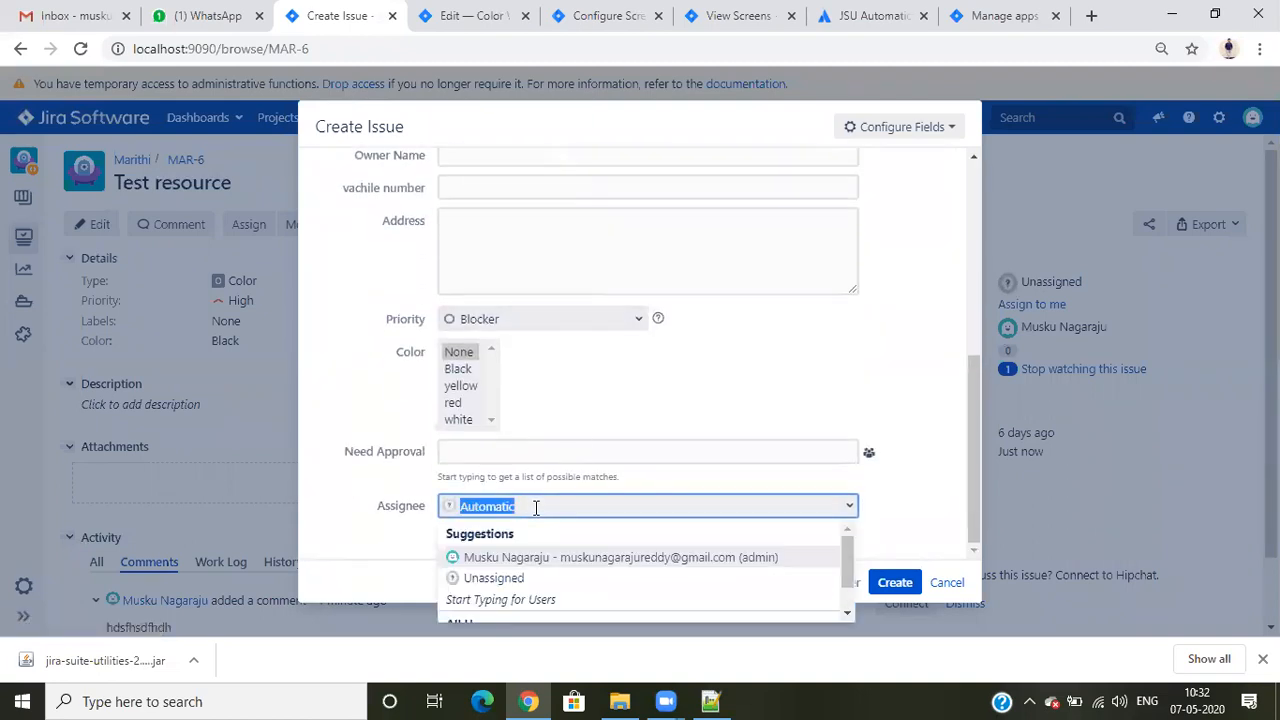
pyautogui.write('b')
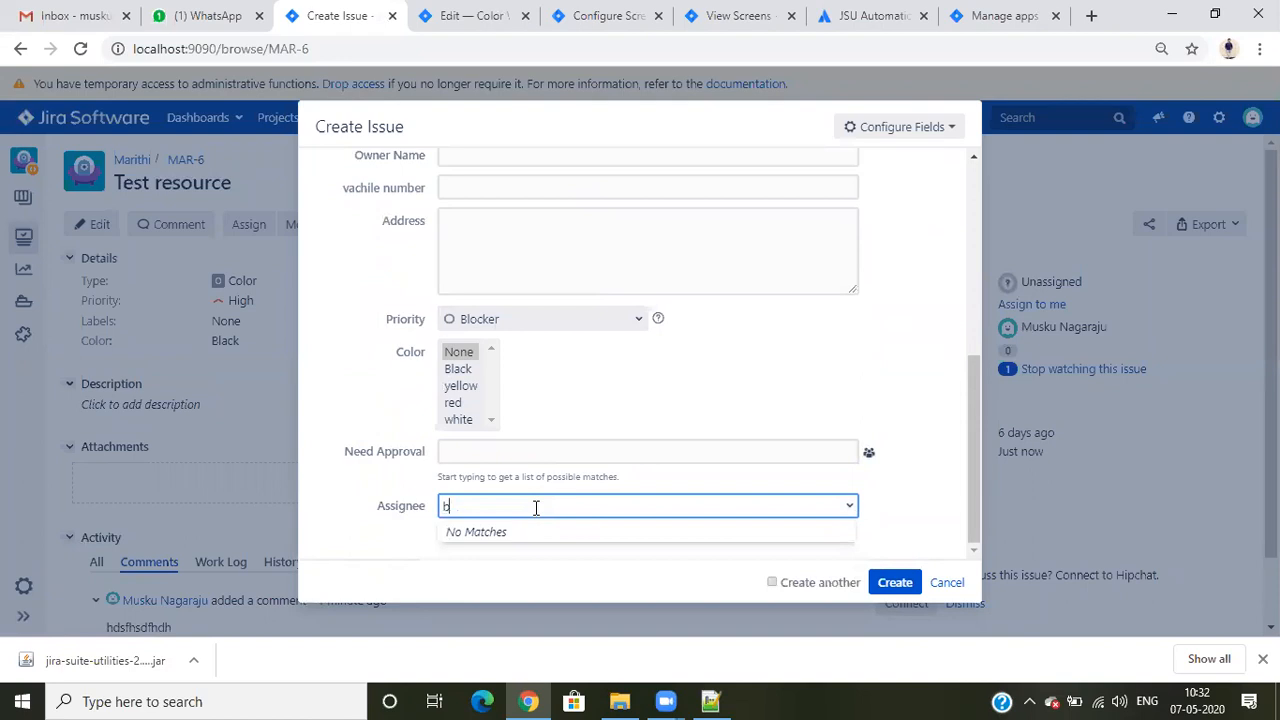
pyautogui.write('h')
pyautogui.press('BackSpace')
pyautogui.press('BackSpace')
pyautogui.press('BackSpace')
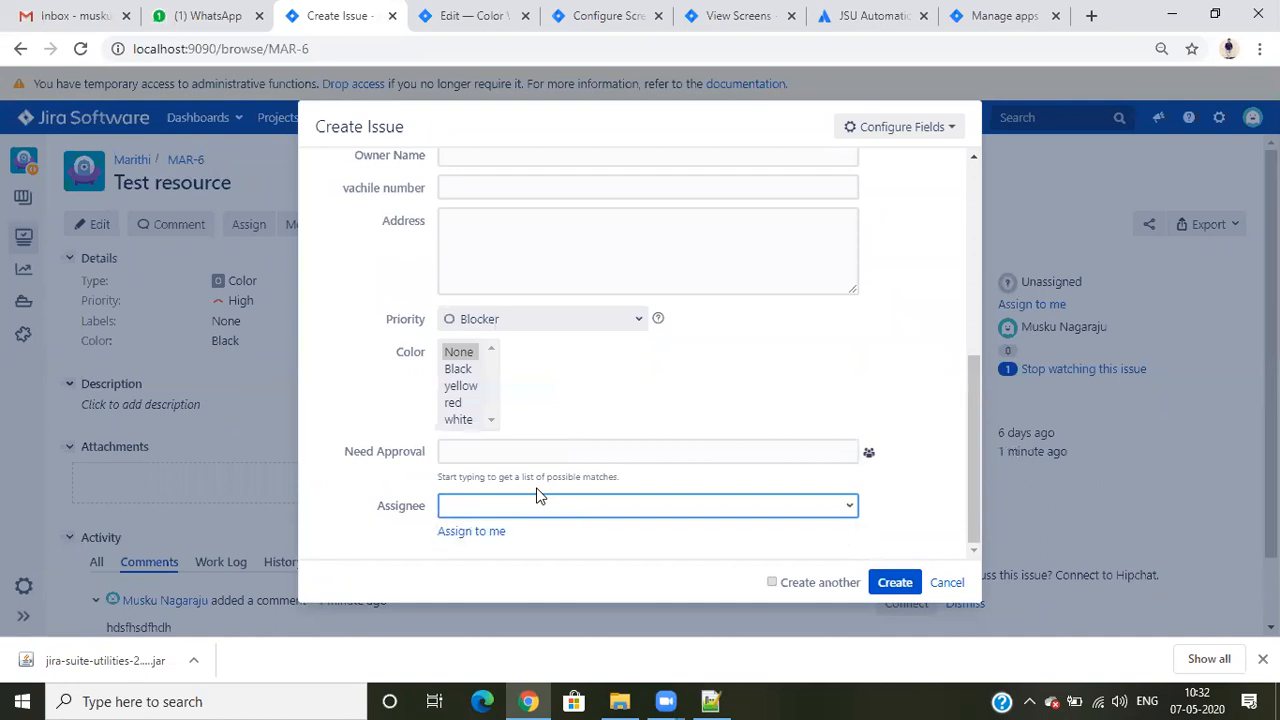
pyautogui.click(946, 585)
pyautogui.click(744, 274)
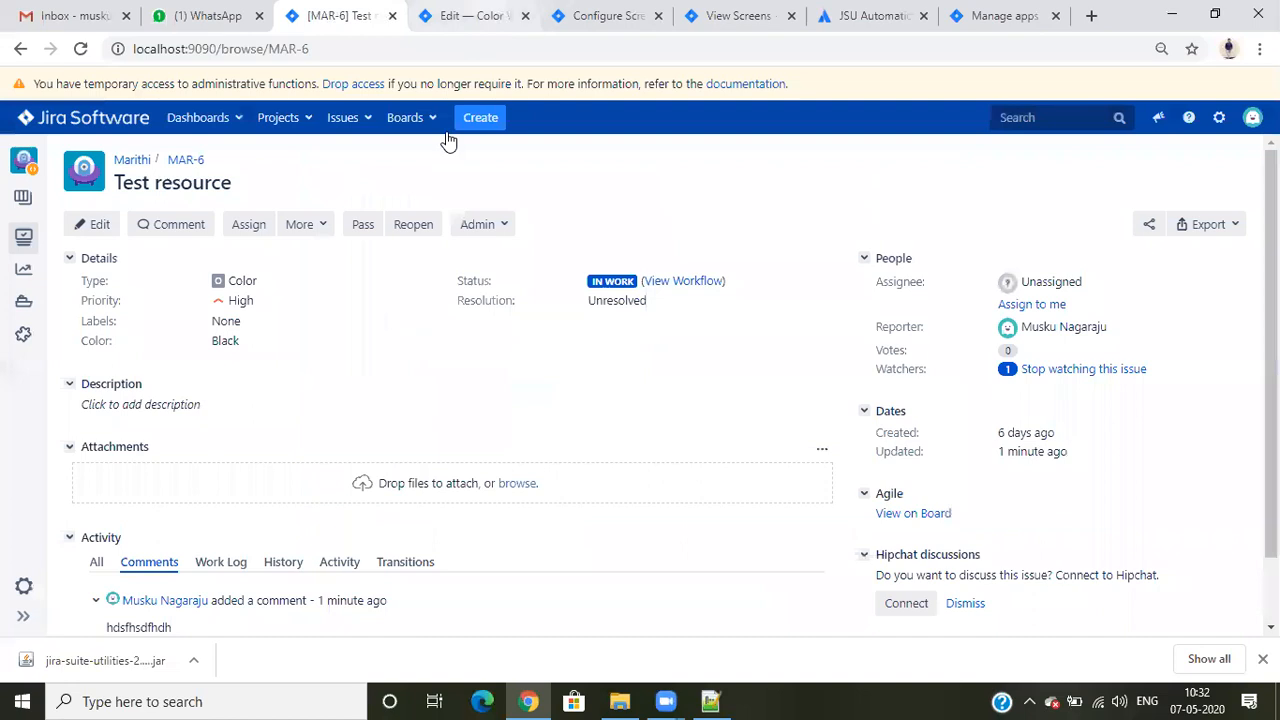
# - Close the JSU Automation Suite and Manage apps browser tabs
pyautogui.click(451, 12)
pyautogui.click(598, 12)
pyautogui.click(731, 12)
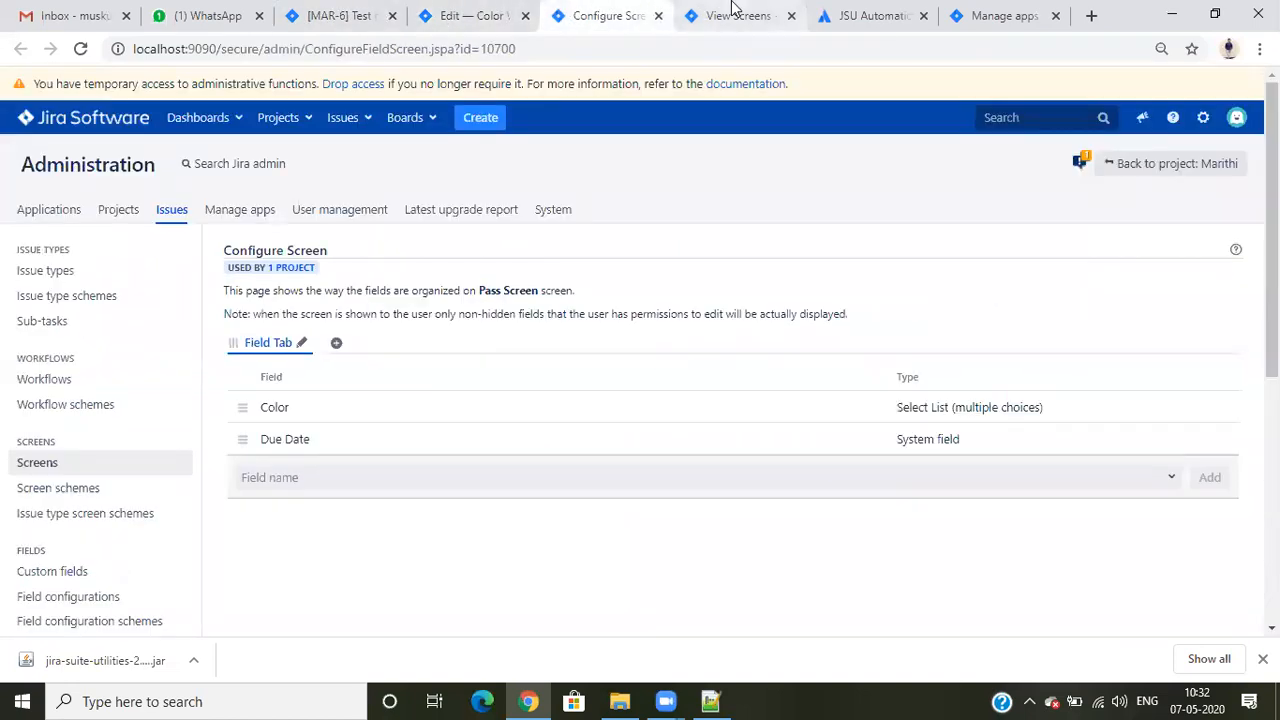
pyautogui.click(895, 12)
pyautogui.click(962, 14)
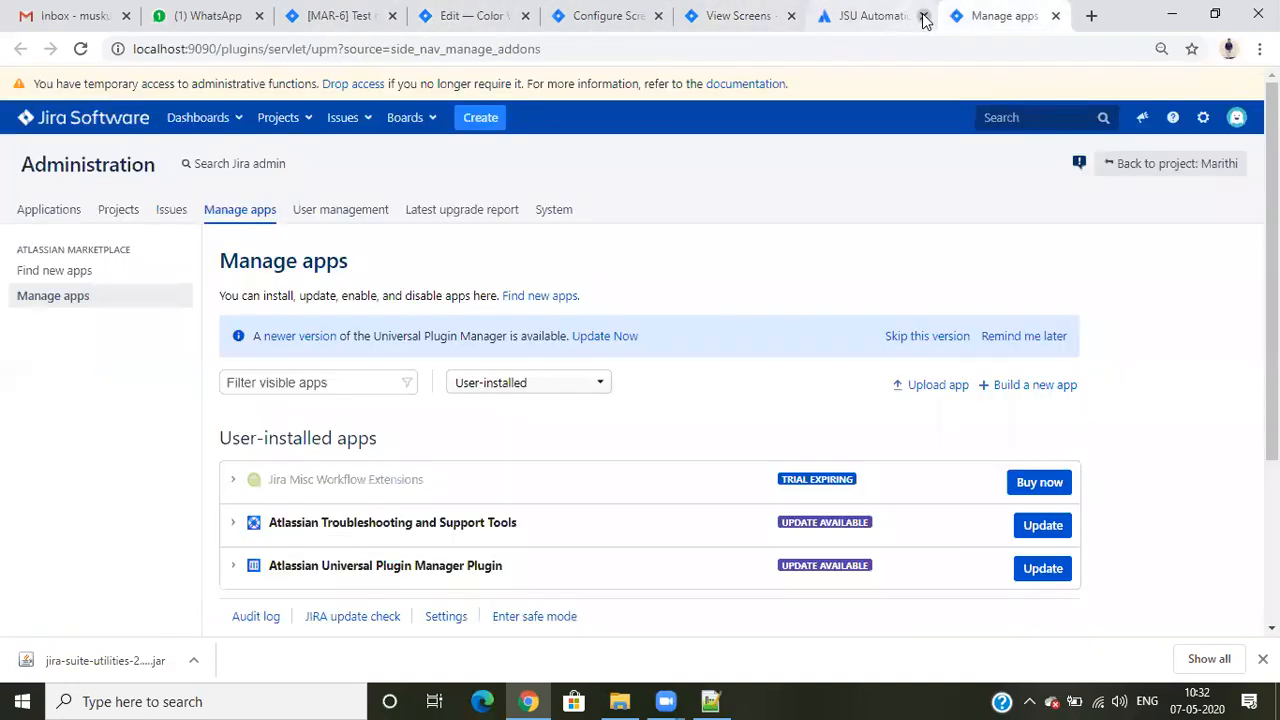
pyautogui.click(922, 15)
pyautogui.click(921, 15)
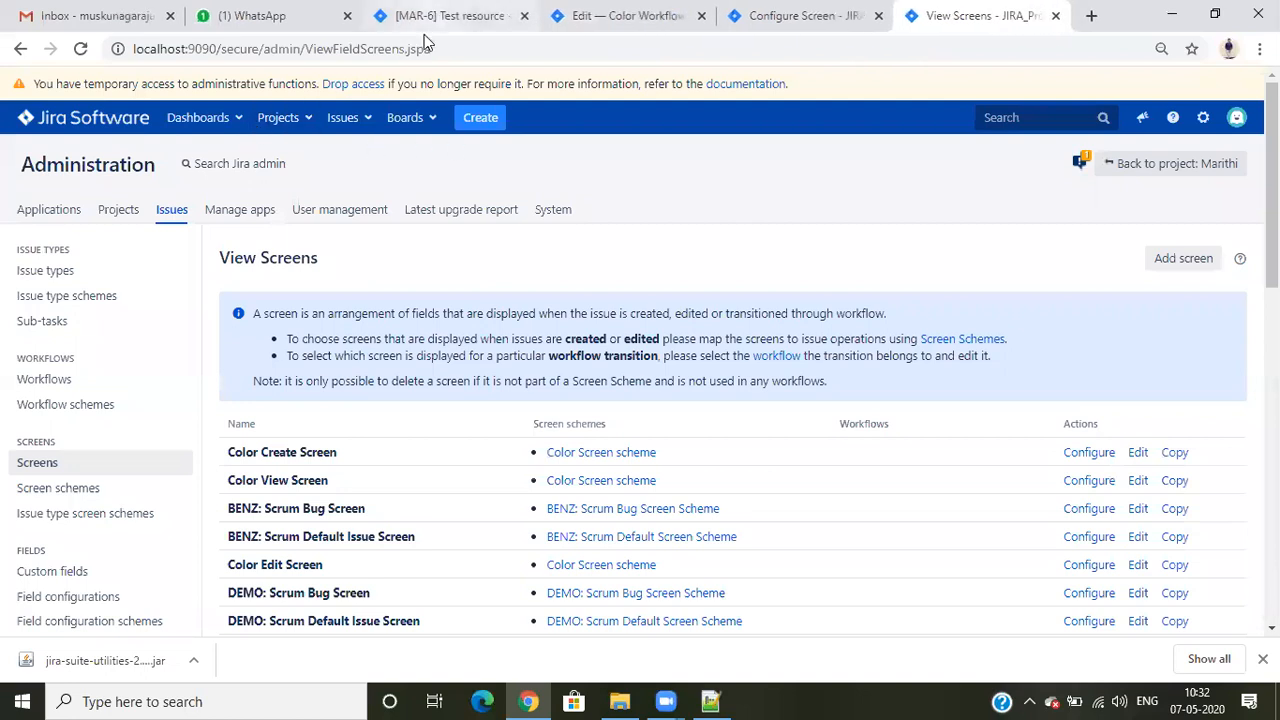
# - Open the Marithi project settings in a separate tab and go to the project's users and roles
pyautogui.click(430, 15)
pyautogui.rightClick(26, 580)
pyautogui.click(108, 405)
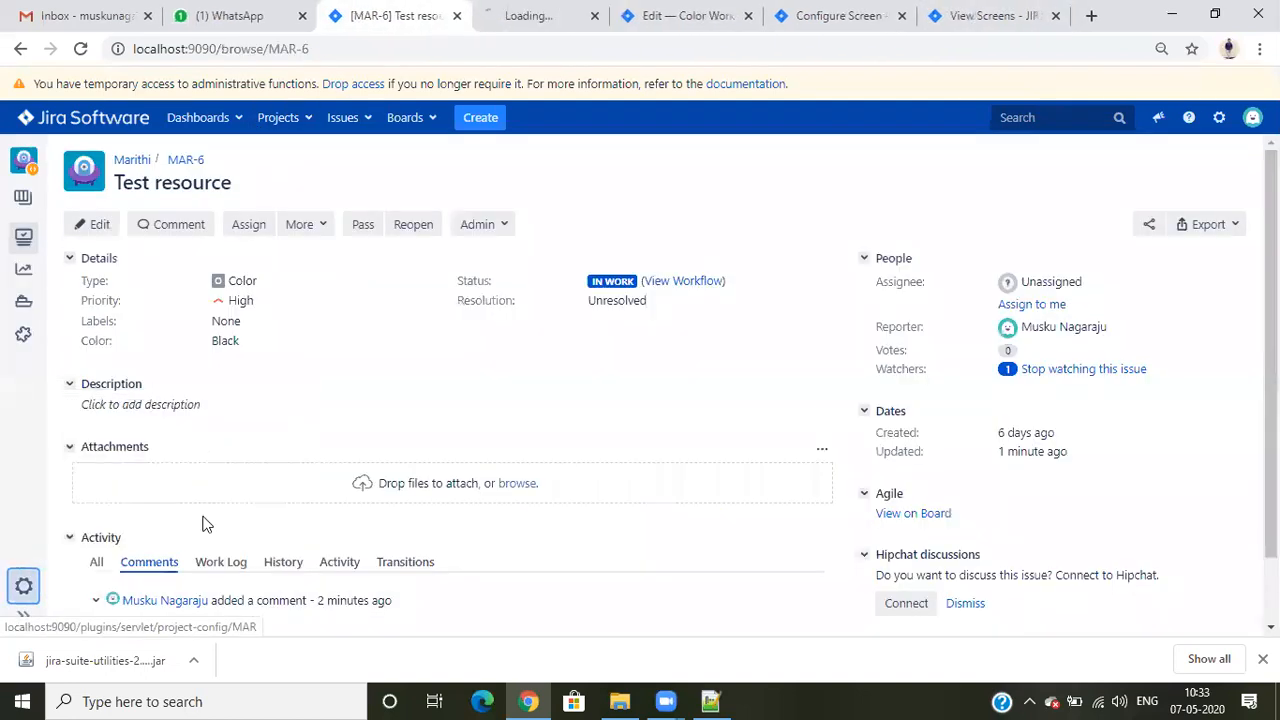
pyautogui.click(540, 15)
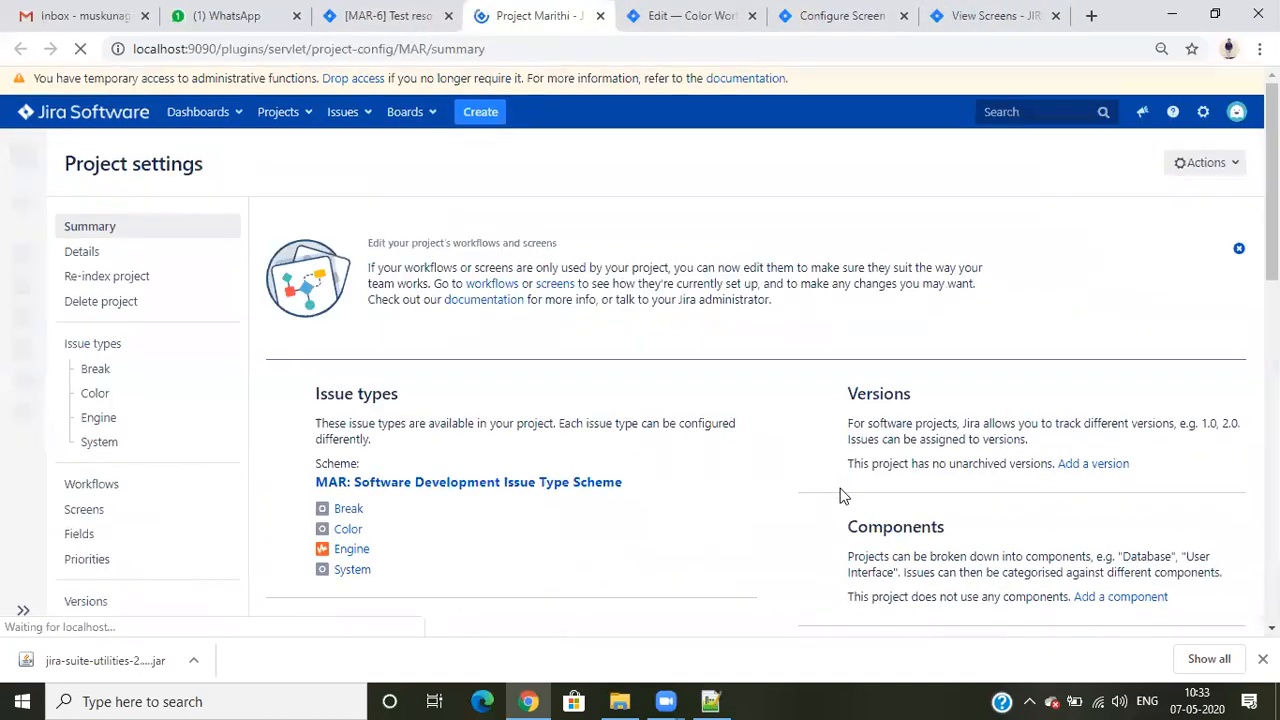
pyautogui.scroll(-4, 840, 494)
pyautogui.click(1005, 417)
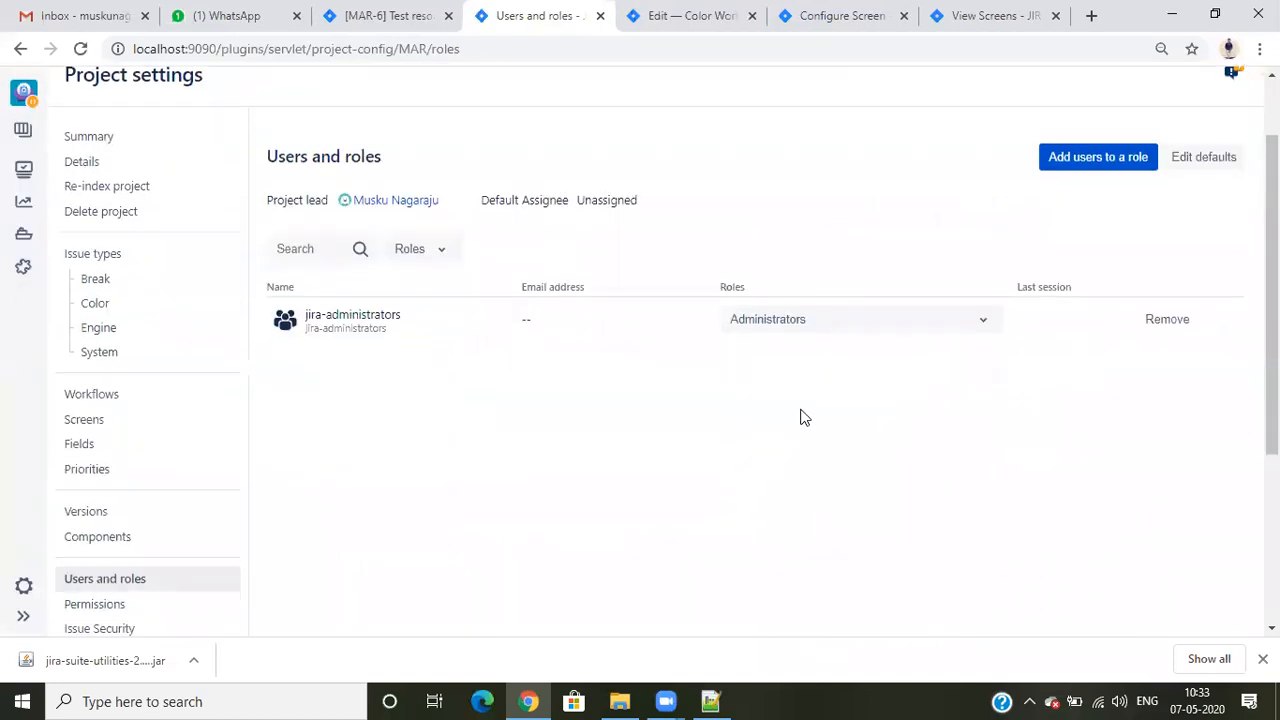
# - Add the intended user to the Administrators role of the Marithi project
pyautogui.click(1106, 160)
pyautogui.click(550, 219)
pyautogui.write('bha')
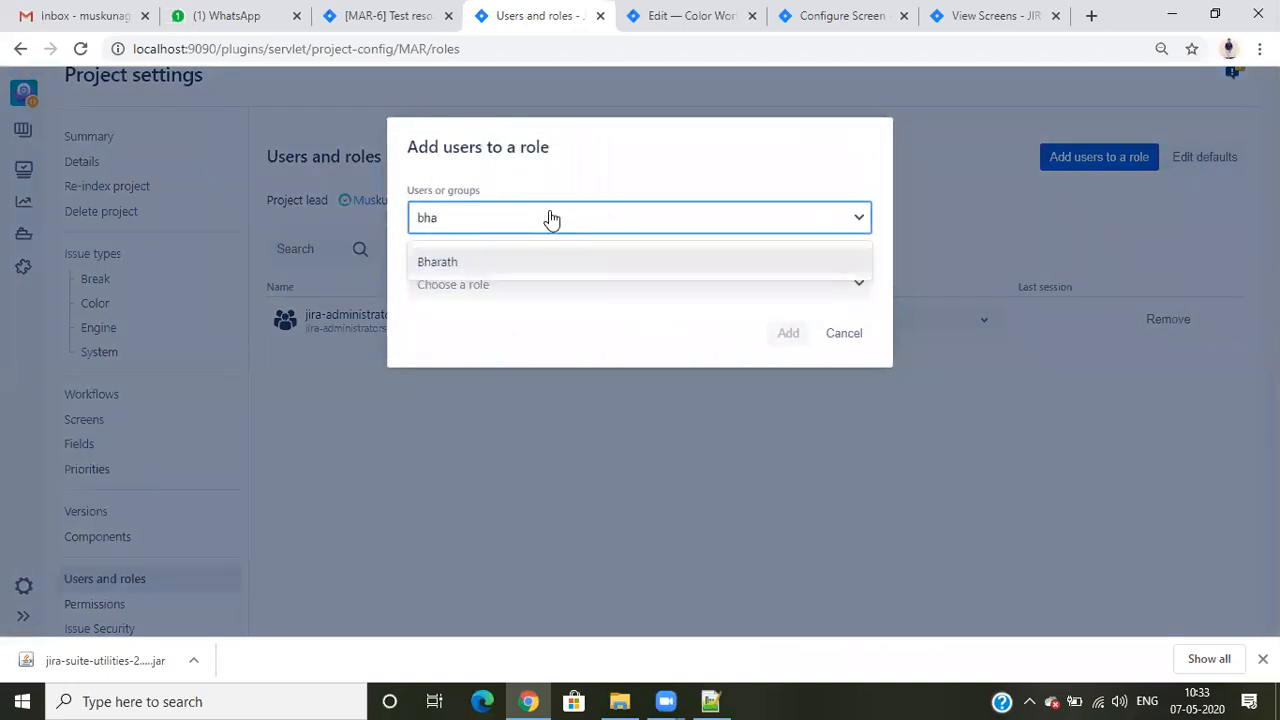
pyautogui.click(538, 259)
pyautogui.click(528, 285)
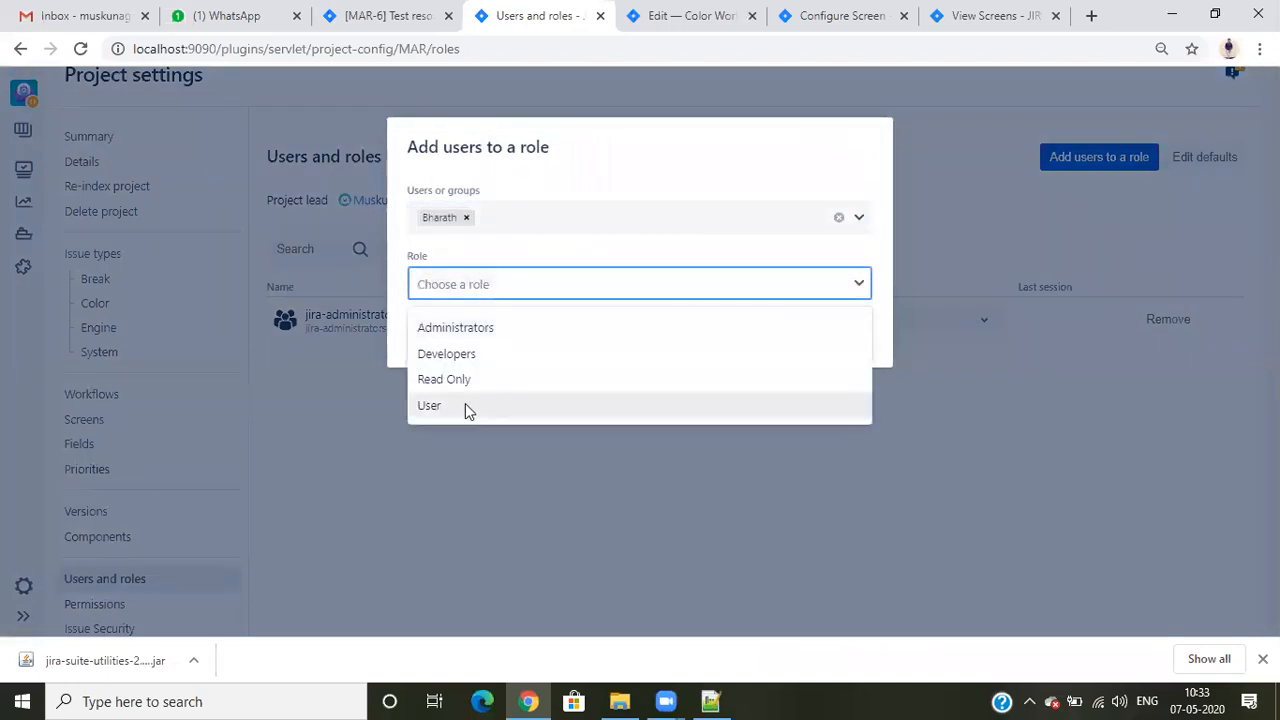
pyautogui.click(468, 329)
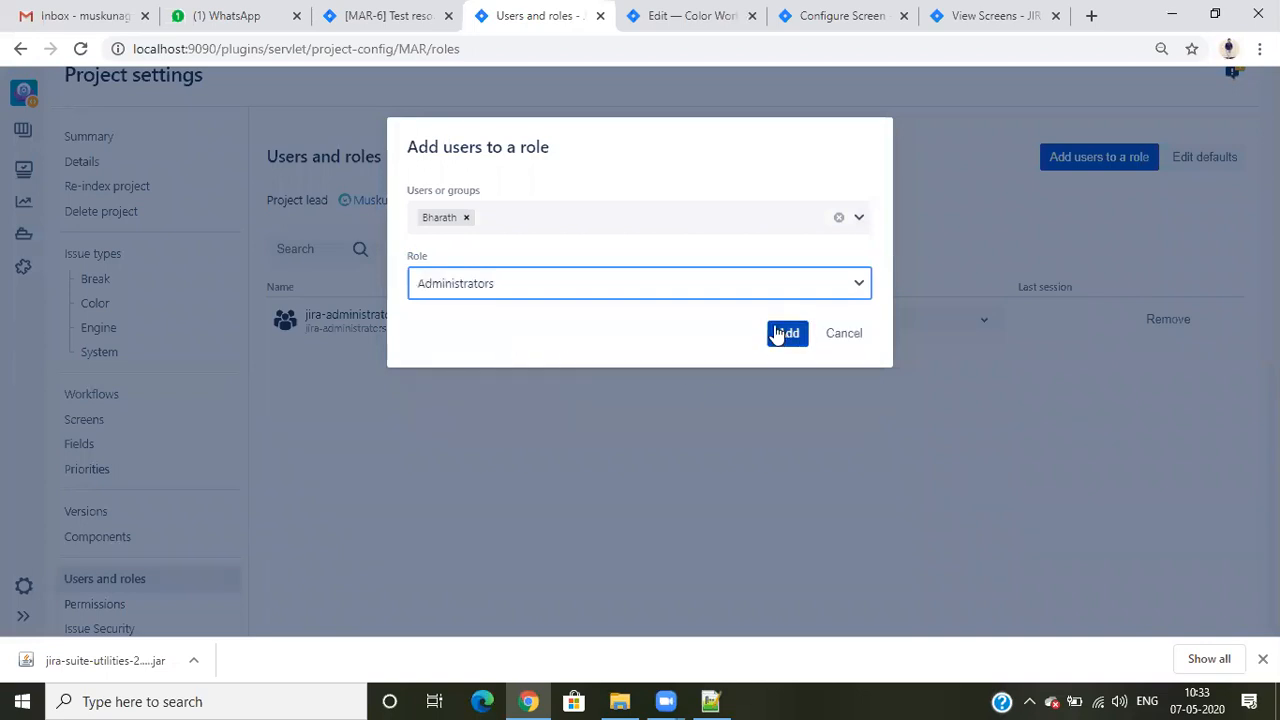
pyautogui.click(786, 333)
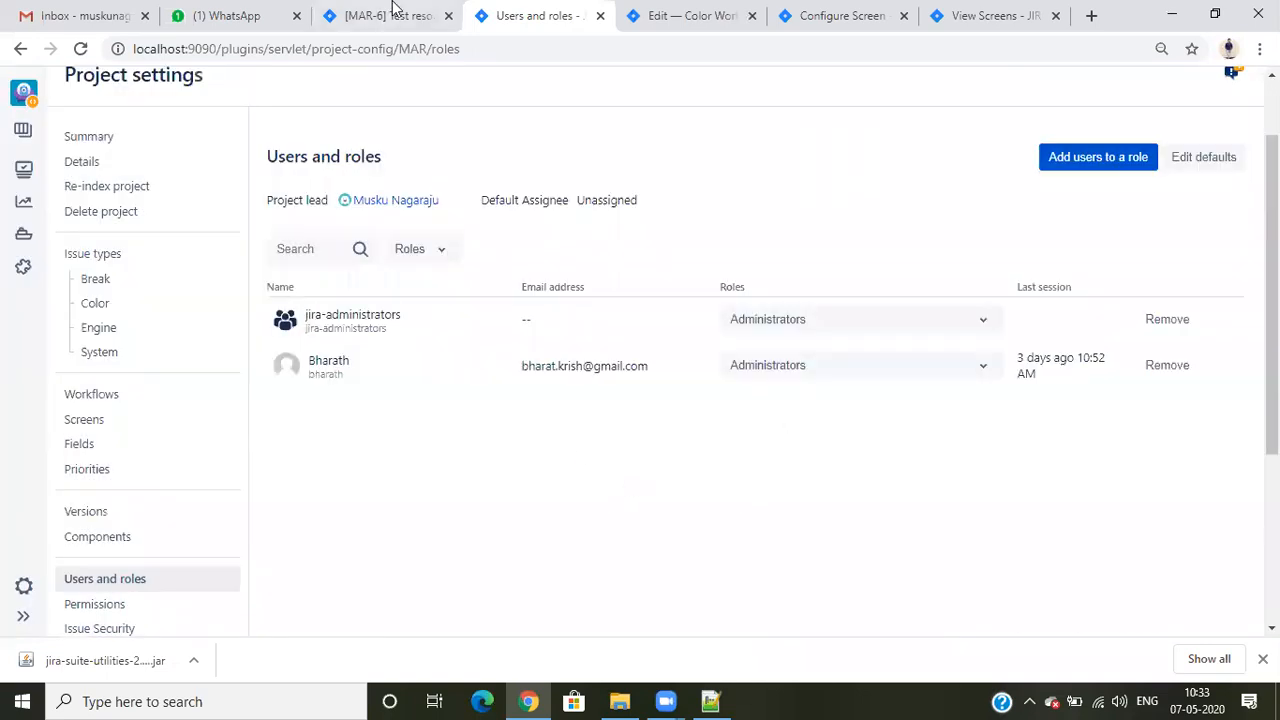
# - Start a new Color issue with the summary "Break issue more then 60 speed" and the color yellow
pyautogui.click(393, 10)
pyautogui.click(491, 120)
pyautogui.click(526, 283)
pyautogui.click(531, 355)
pyautogui.scroll(-10, 630, 420)
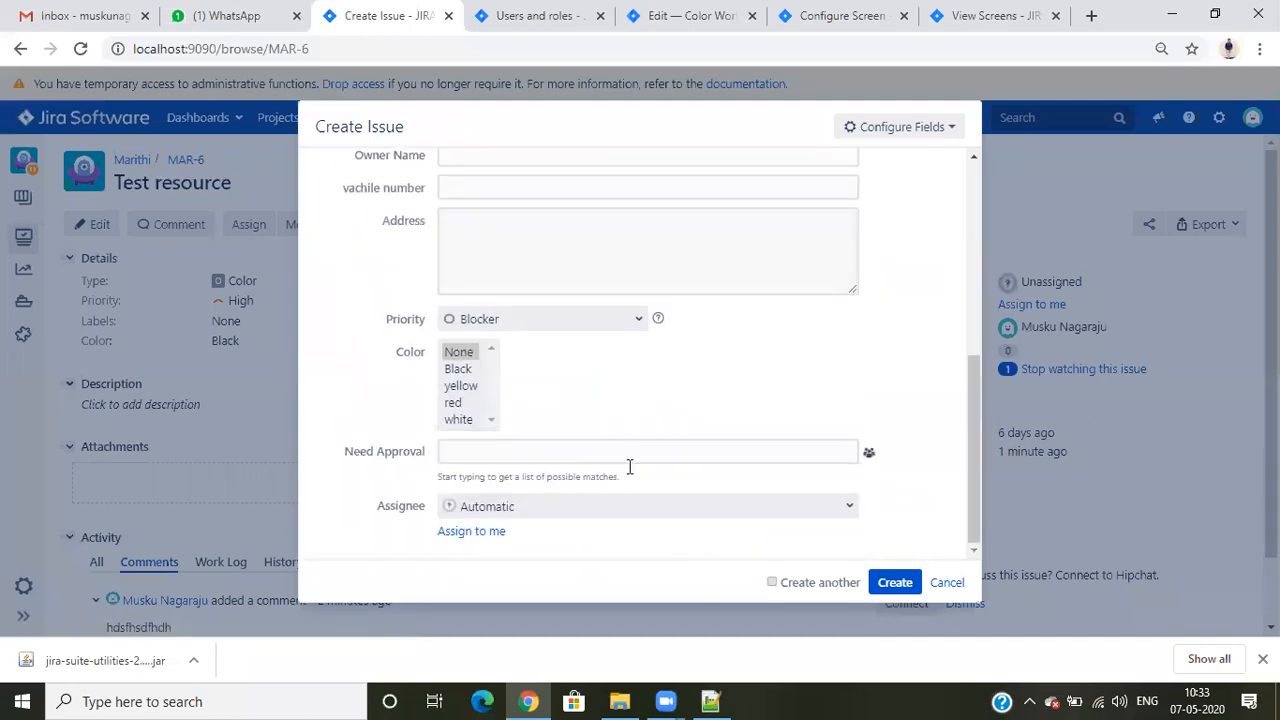
pyautogui.click(458, 385)
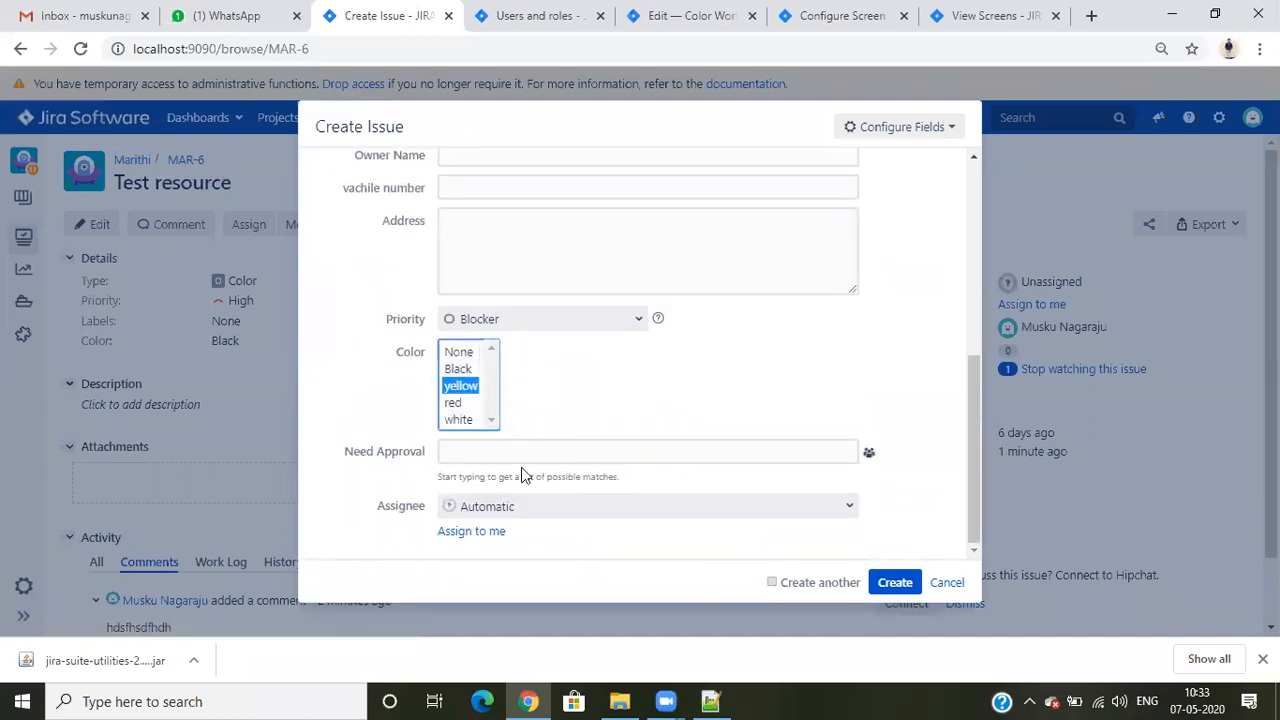
# - Assign the new issue to the user just added as project administrator, create it and open it
pyautogui.click(533, 507)
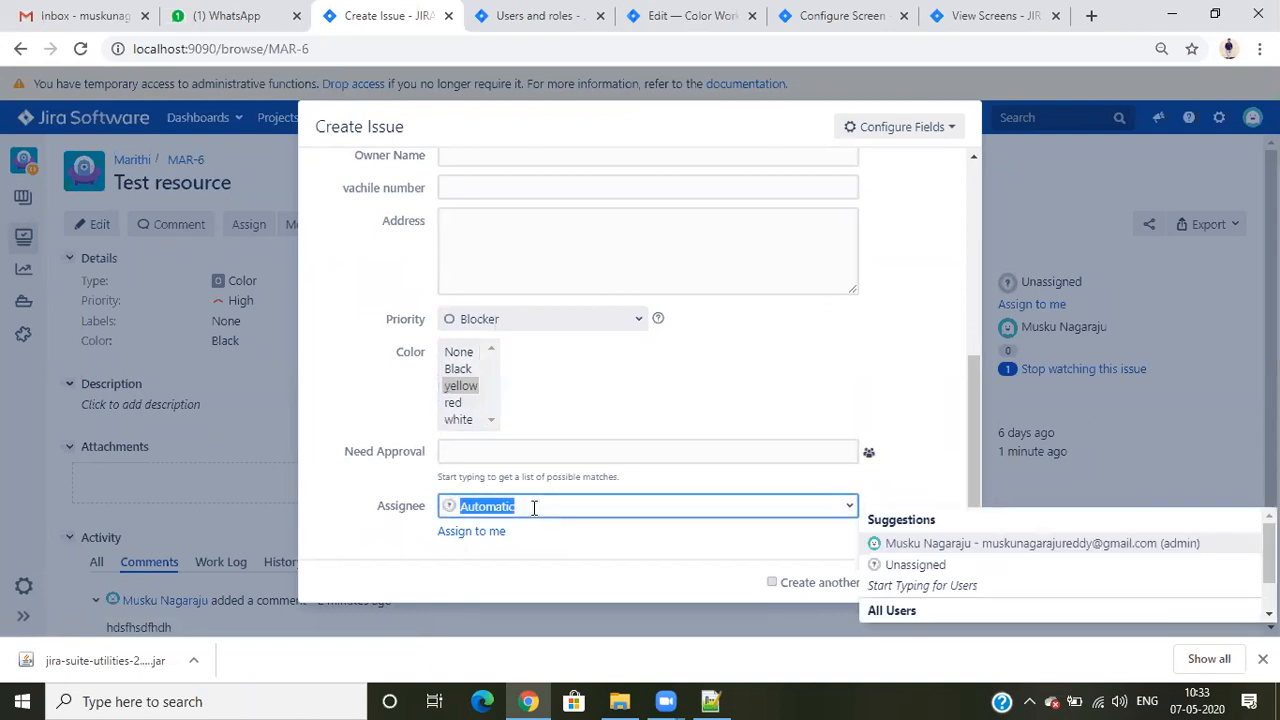
pyautogui.write('bhara')
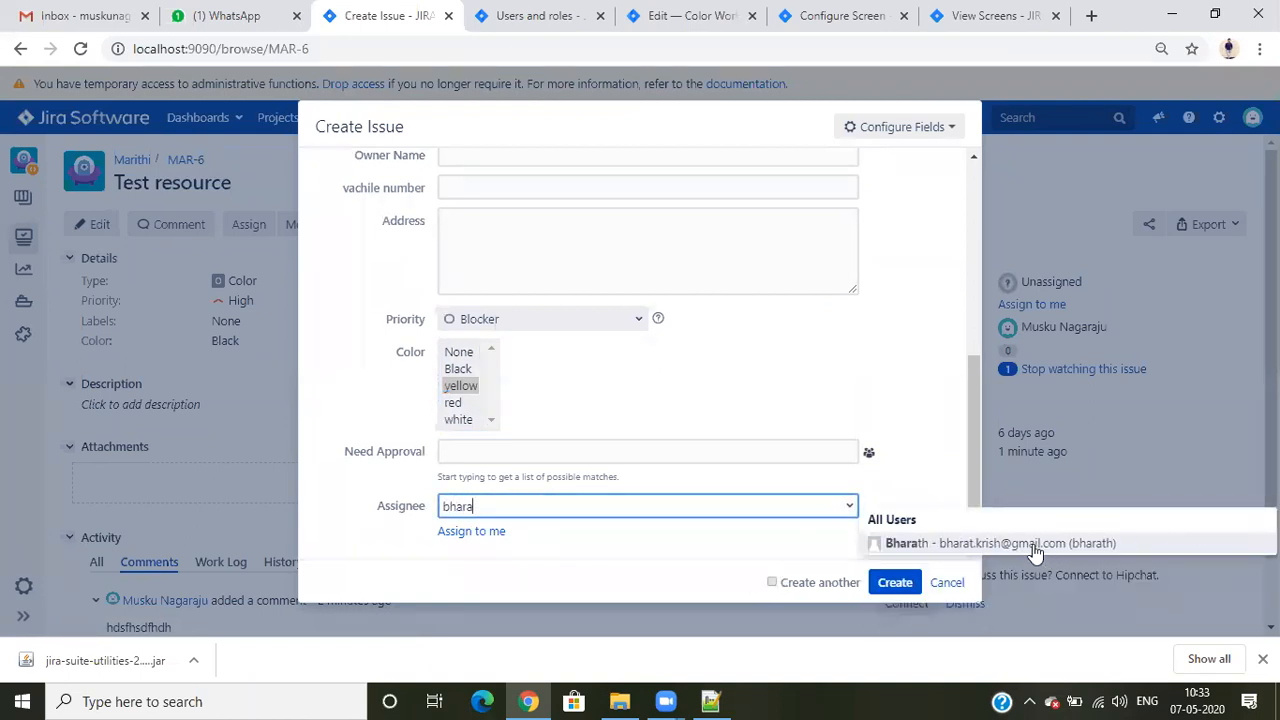
pyautogui.click(878, 543)
pyautogui.click(895, 582)
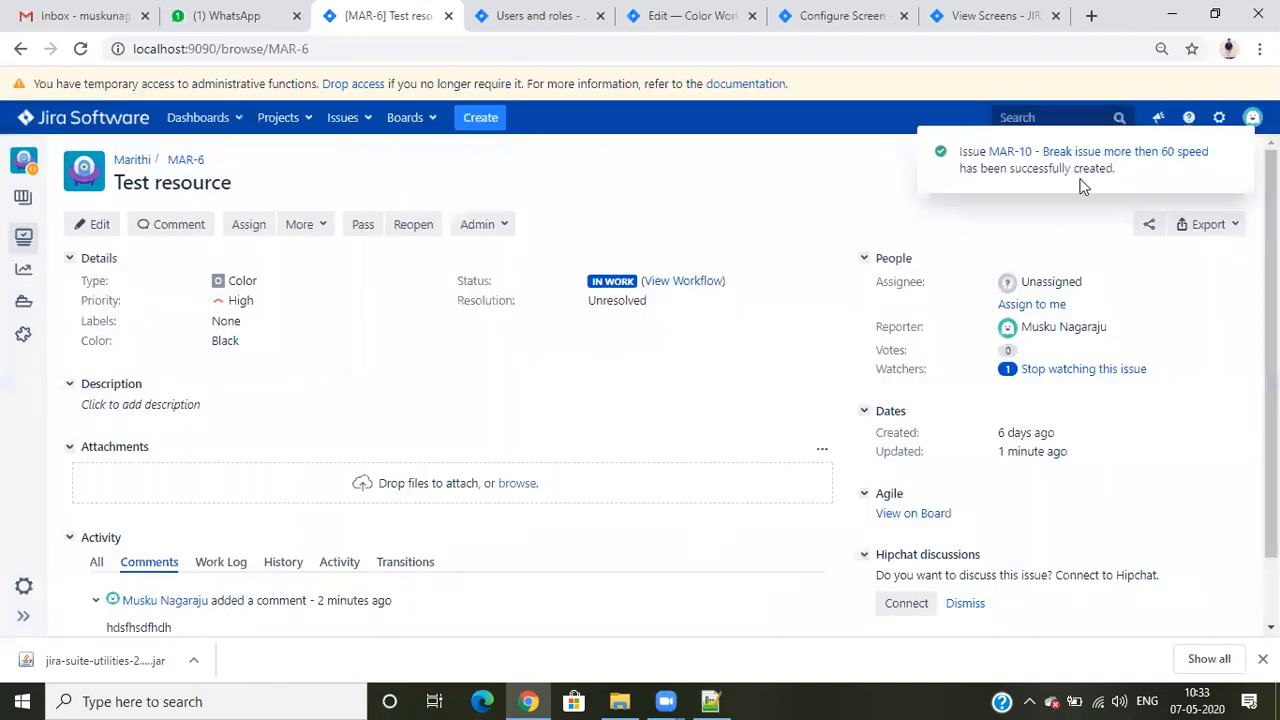
pyautogui.click(1074, 155)
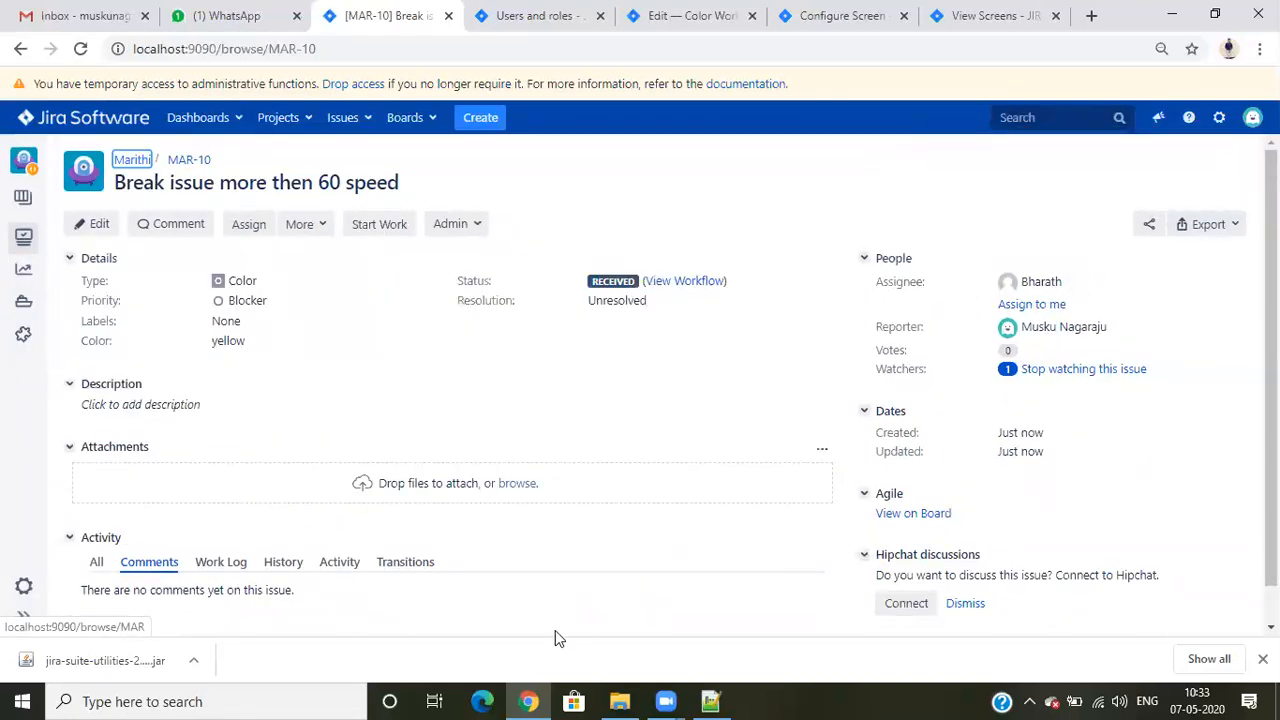
# - In Microsoft Edge, open localhost:9090 and log in to Jira with the assignee's username and password
pyautogui.write('localhost:9090')
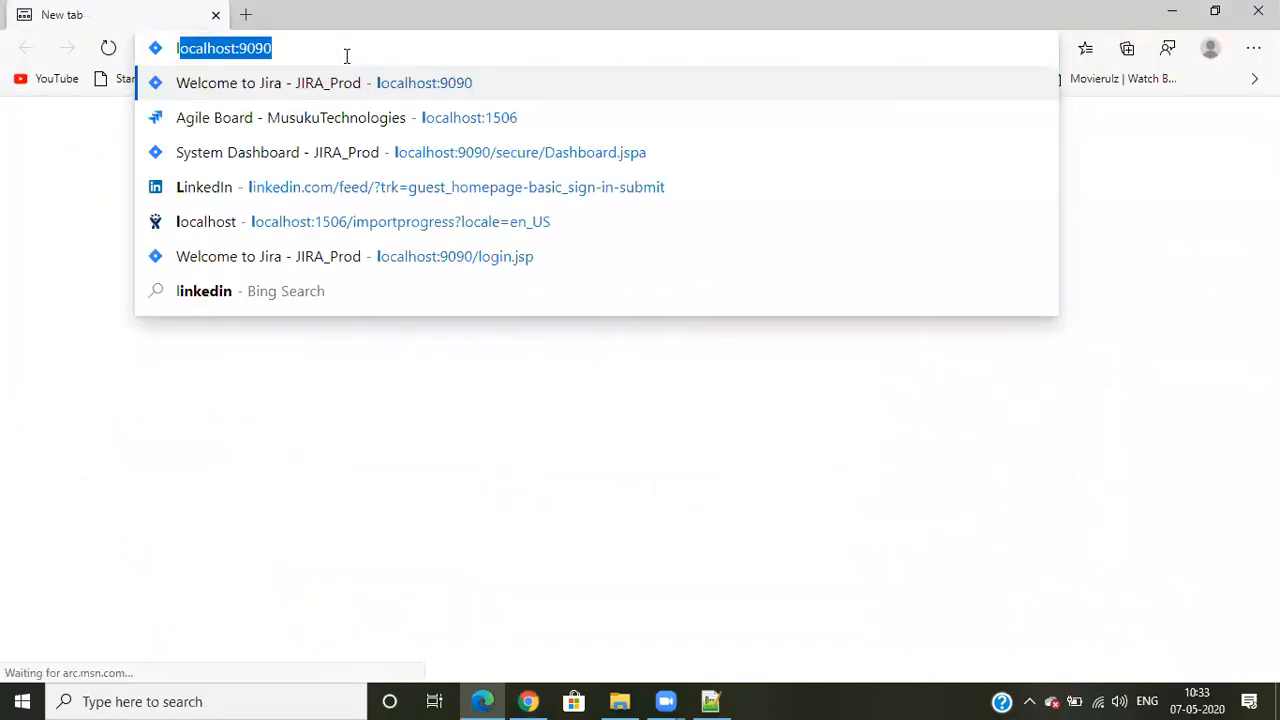
pyautogui.press('Return')
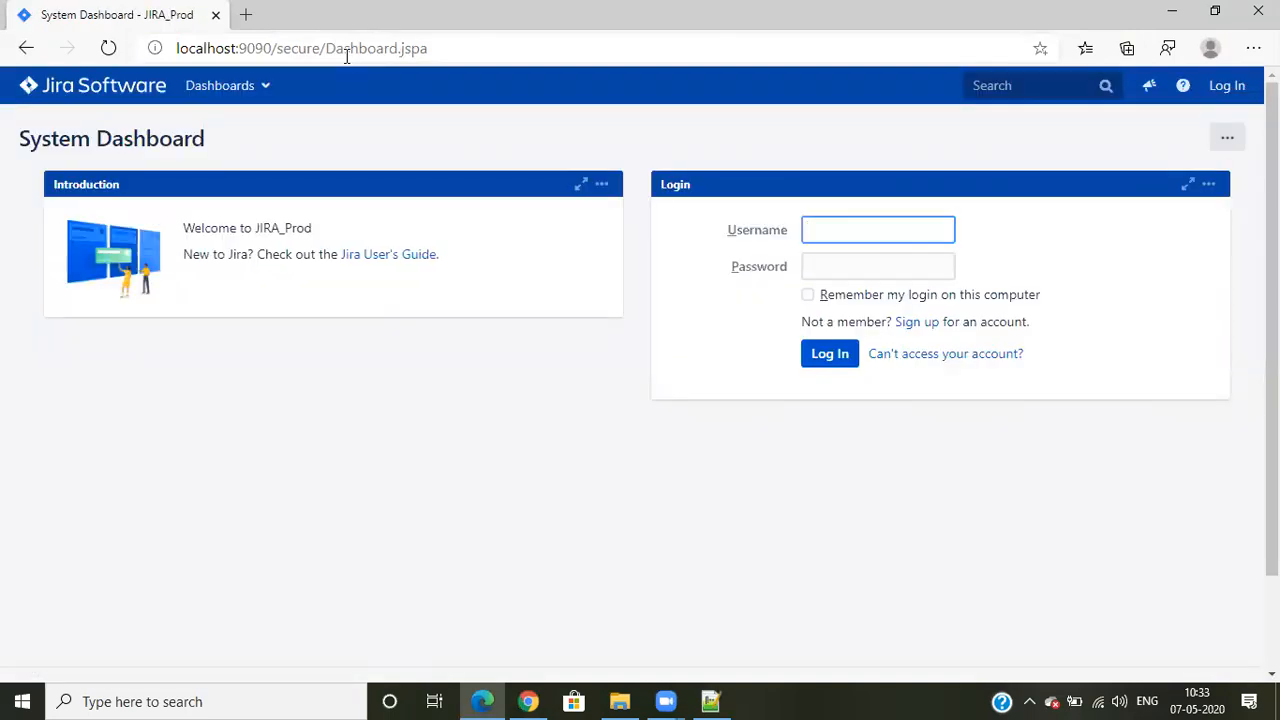
pyautogui.write('bharath')
pyautogui.press('Tab')
pyautogui.write('••••')
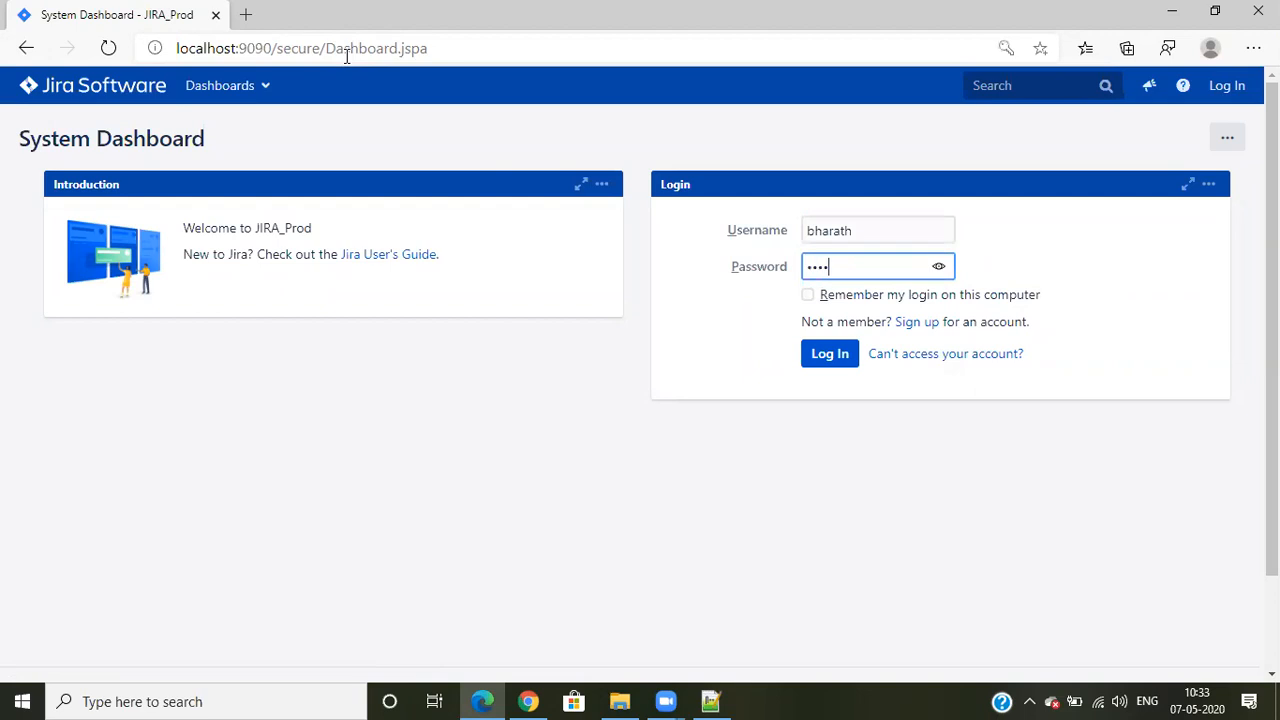
pyautogui.write('•')
pyautogui.press('Return')
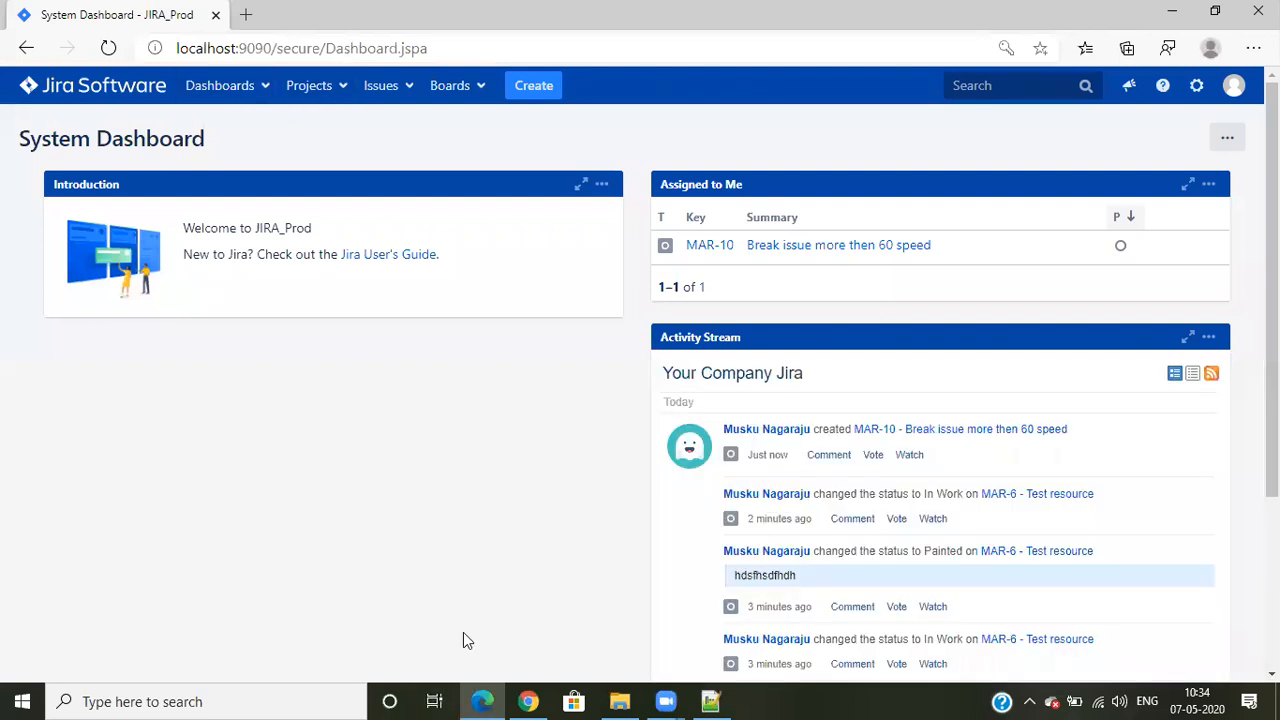
# - Open assigned issue MAR-10 in Edge, compare it with the Chrome session, and view its Color Workflow diagram
pyautogui.click(710, 246)
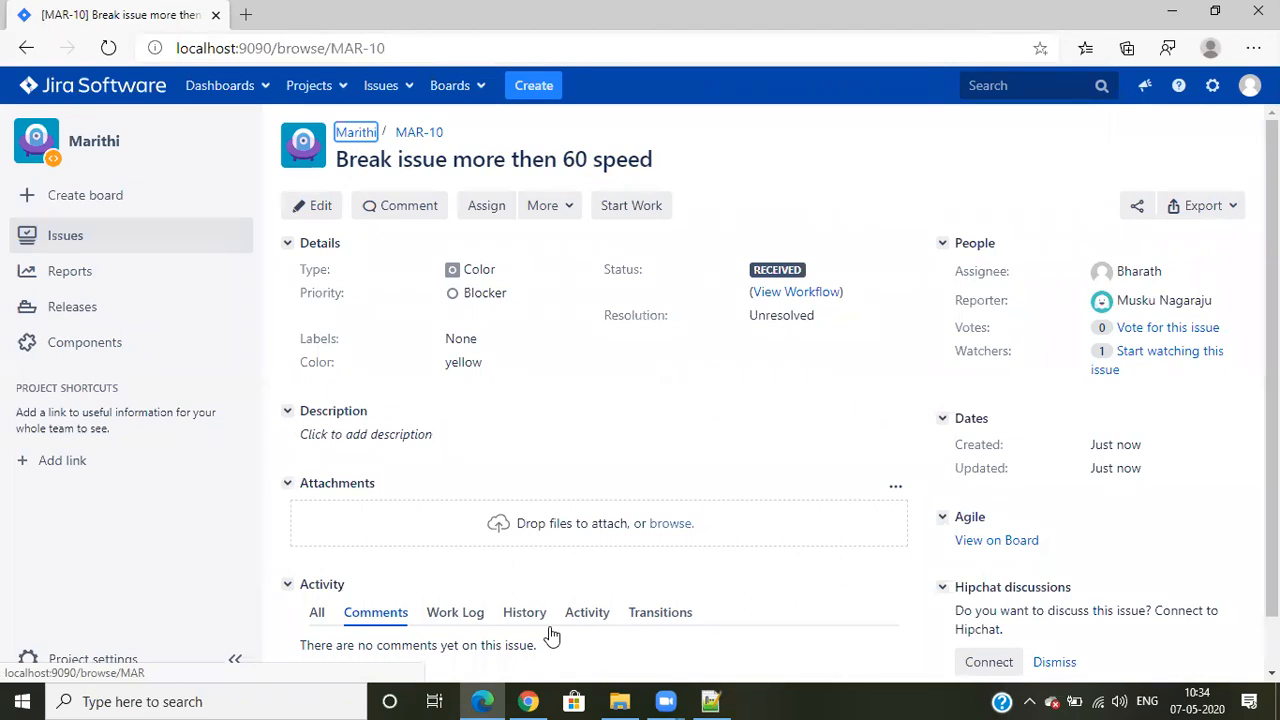
pyautogui.click(528, 701)
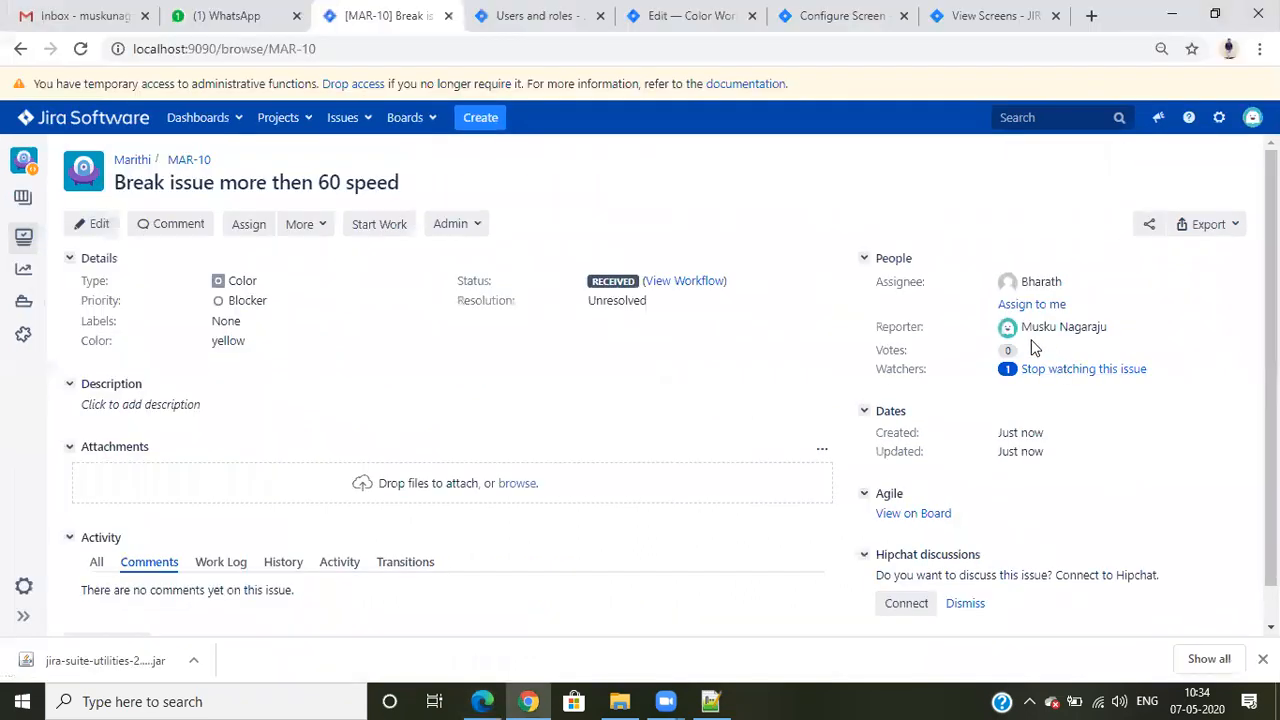
pyautogui.click(526, 701)
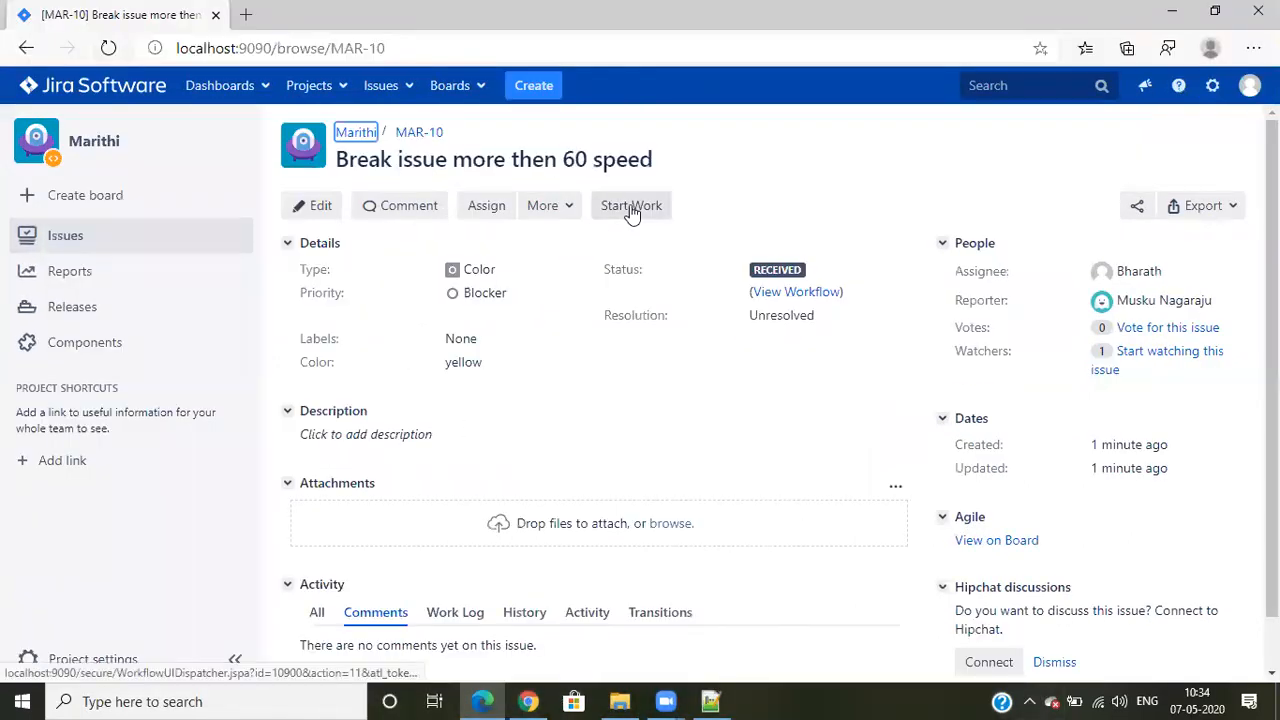
pyautogui.click(818, 301)
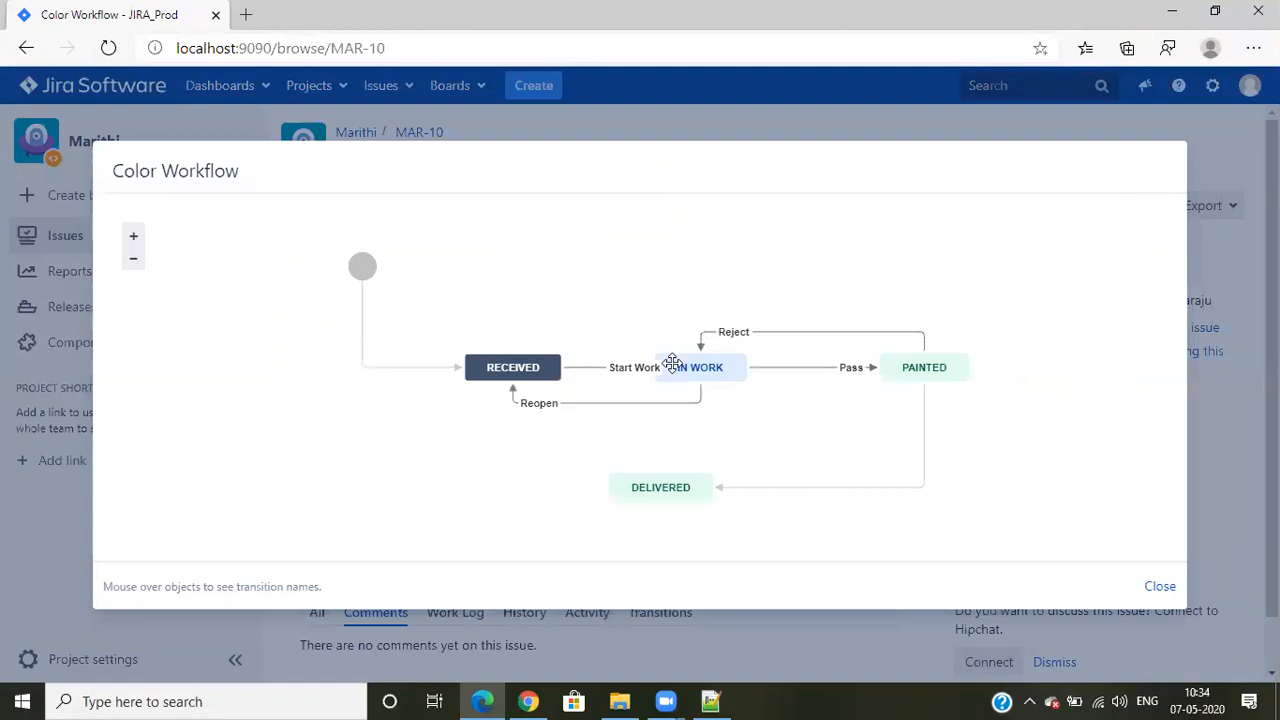
pyautogui.click(1160, 587)
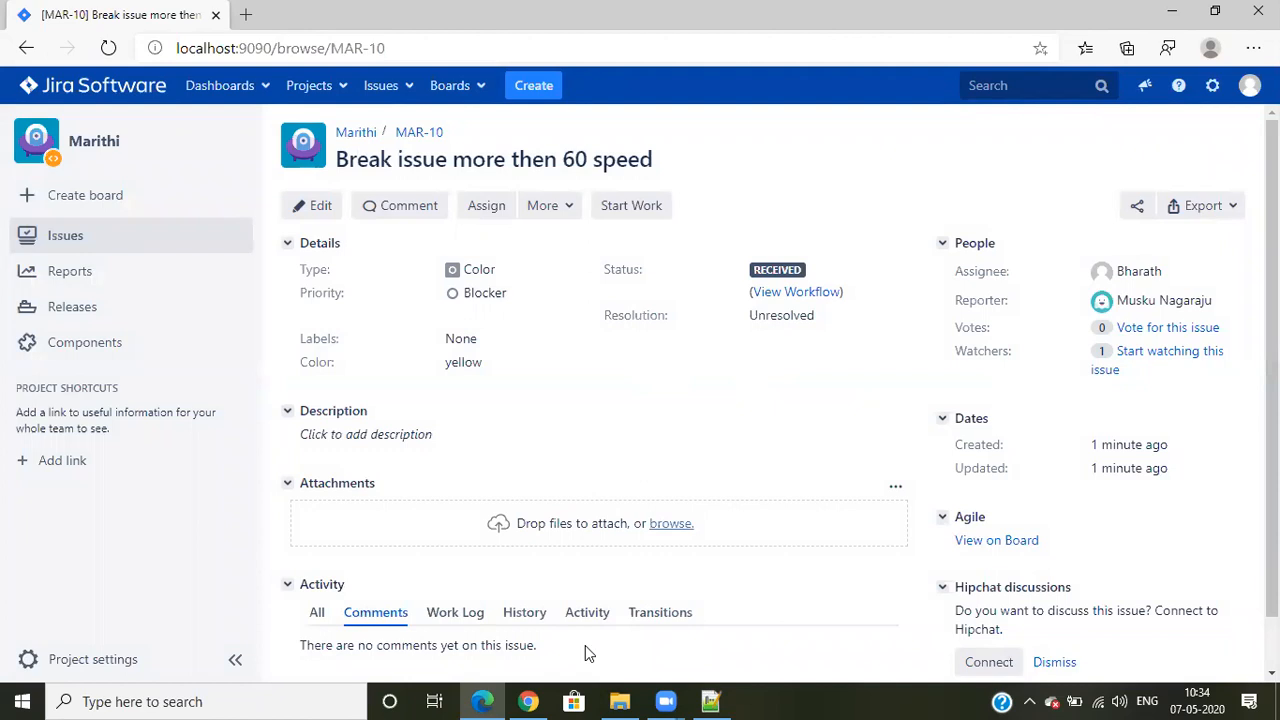
# - Test Start Work on MAR-10 in Chrome as a non-assignee, check the issue's history, and reopen it
pyautogui.hotkey('alt', 'Tab')
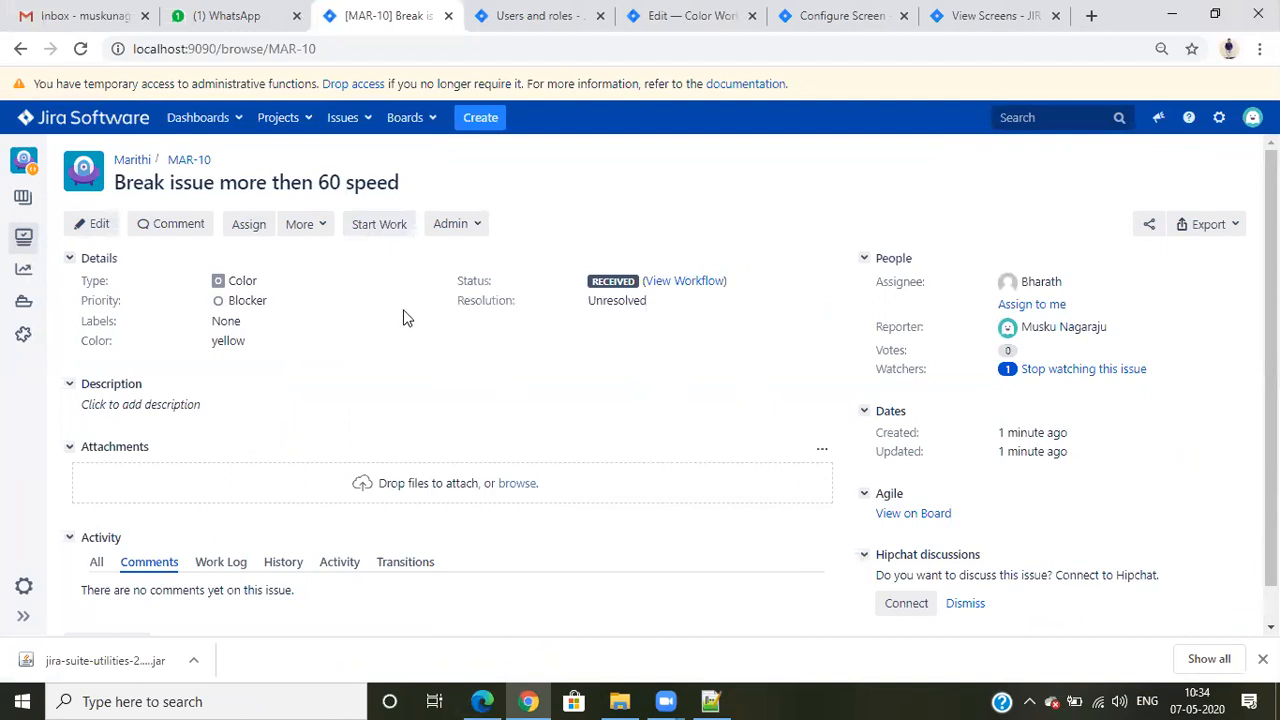
pyautogui.click(370, 228)
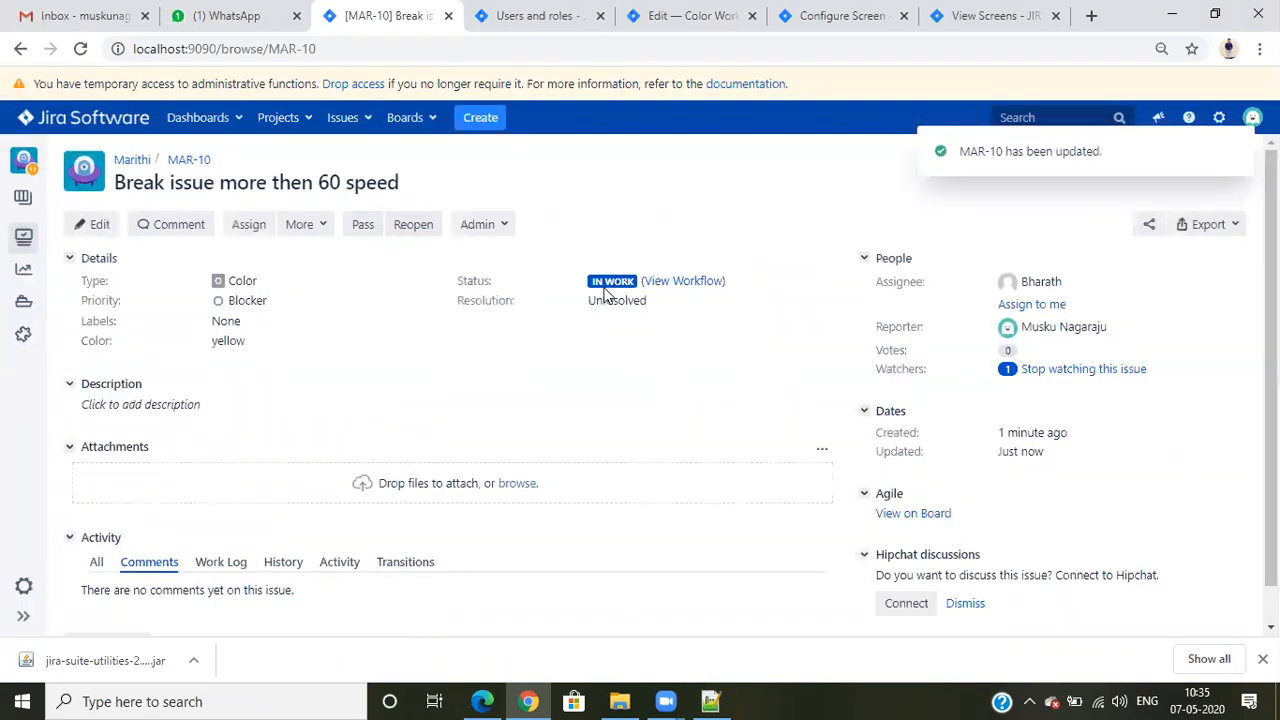
pyautogui.scroll(-1, 471, 423)
pyautogui.click(283, 523)
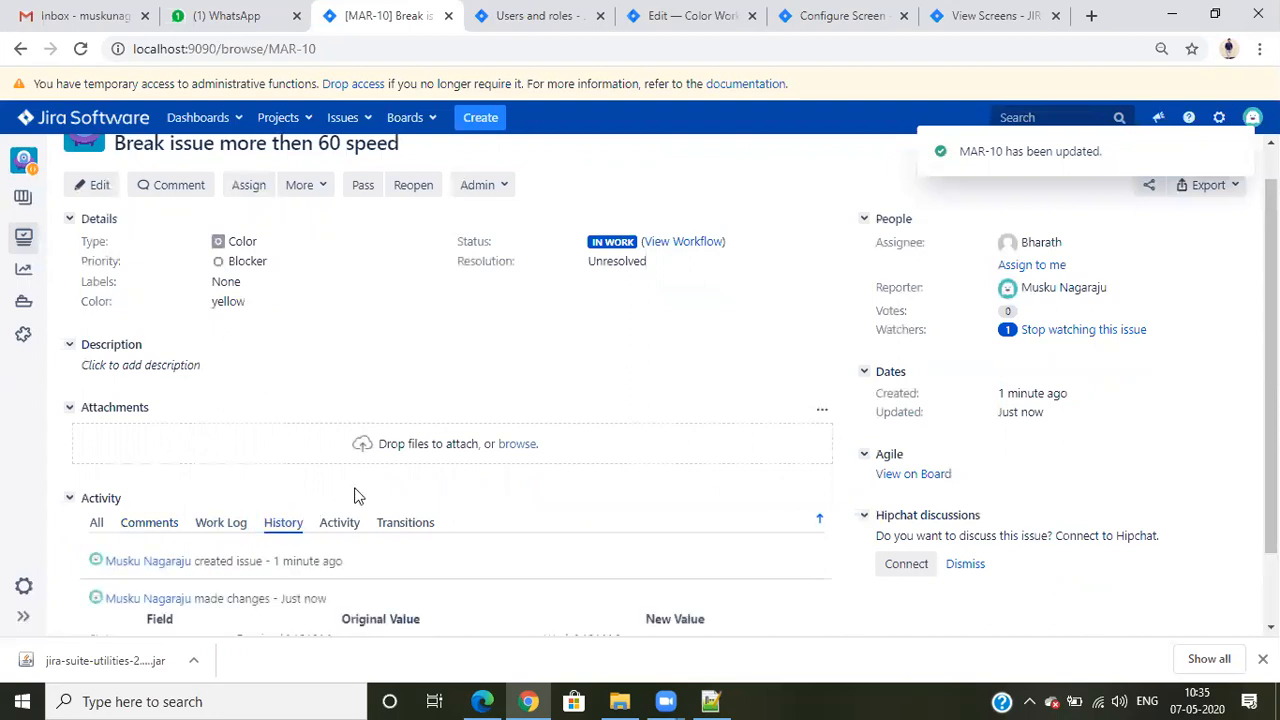
pyautogui.scroll(1, 650, 460)
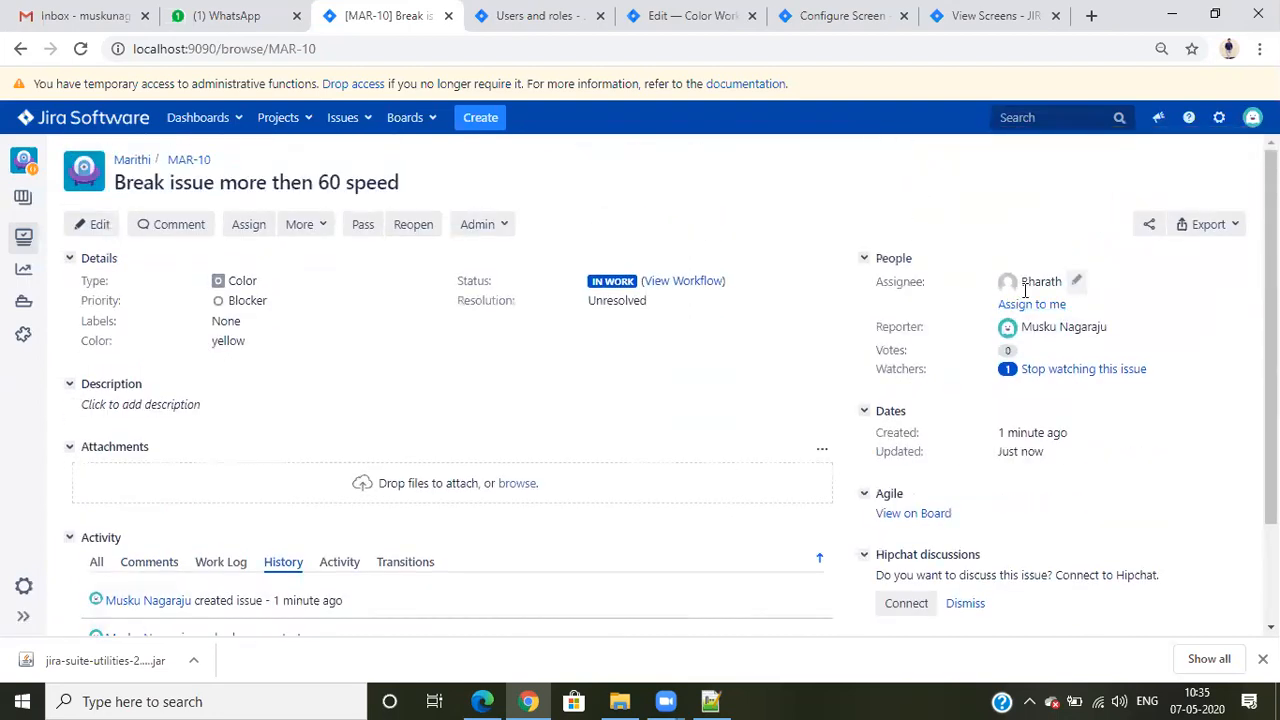
pyautogui.click(418, 228)
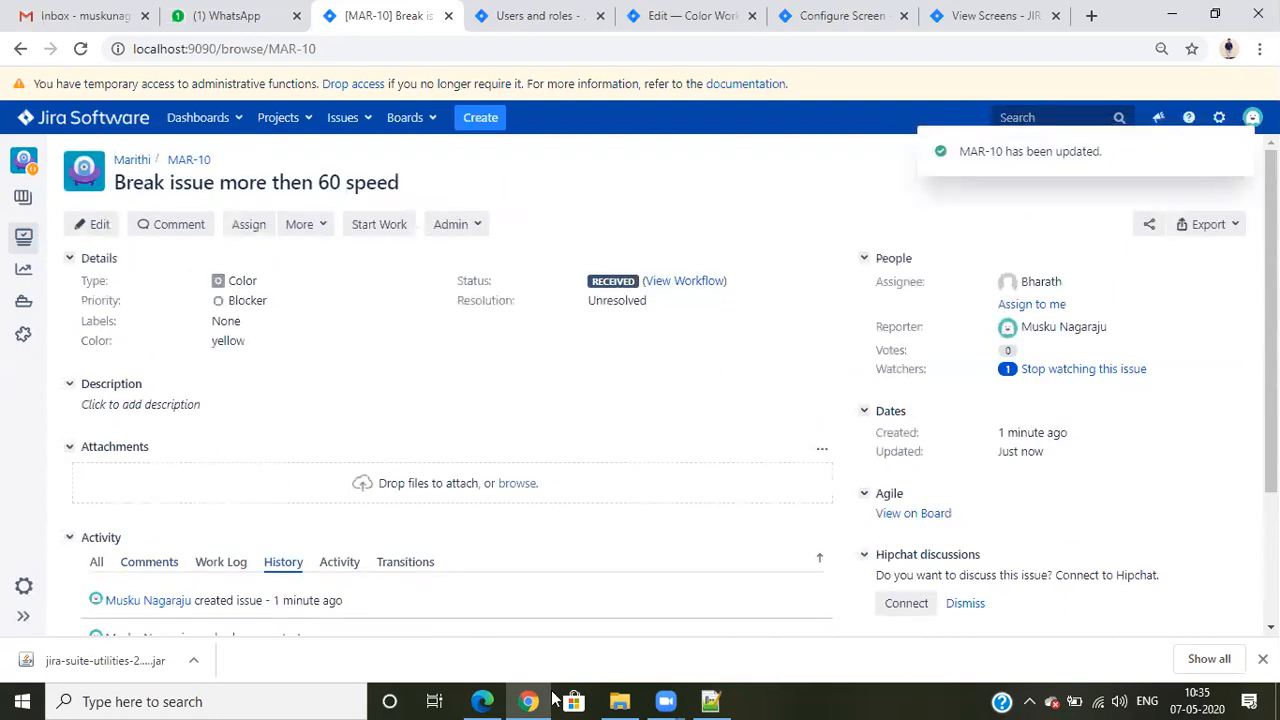
# - Check MAR-10's assignee and Start Work option in Edge, then return to the Color Workflow in Chrome, closing the users and roles page
pyautogui.hotkey('alt', 'Tab')
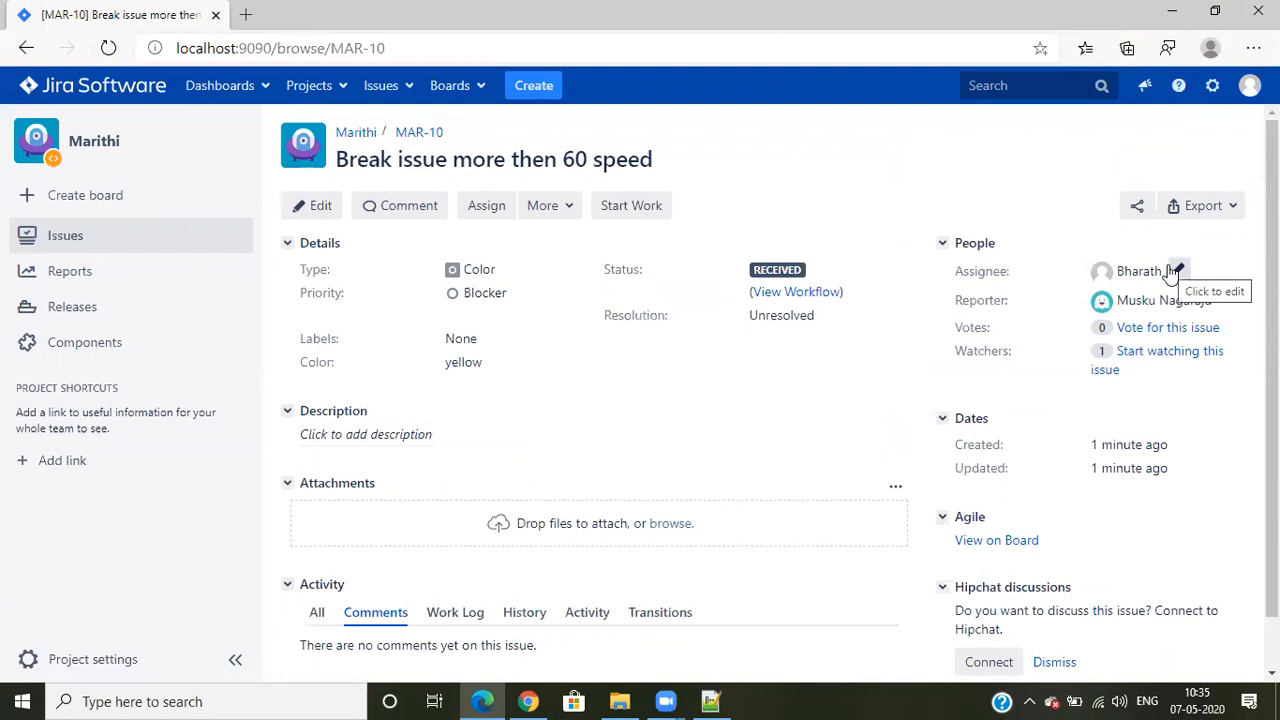
pyautogui.click(634, 210)
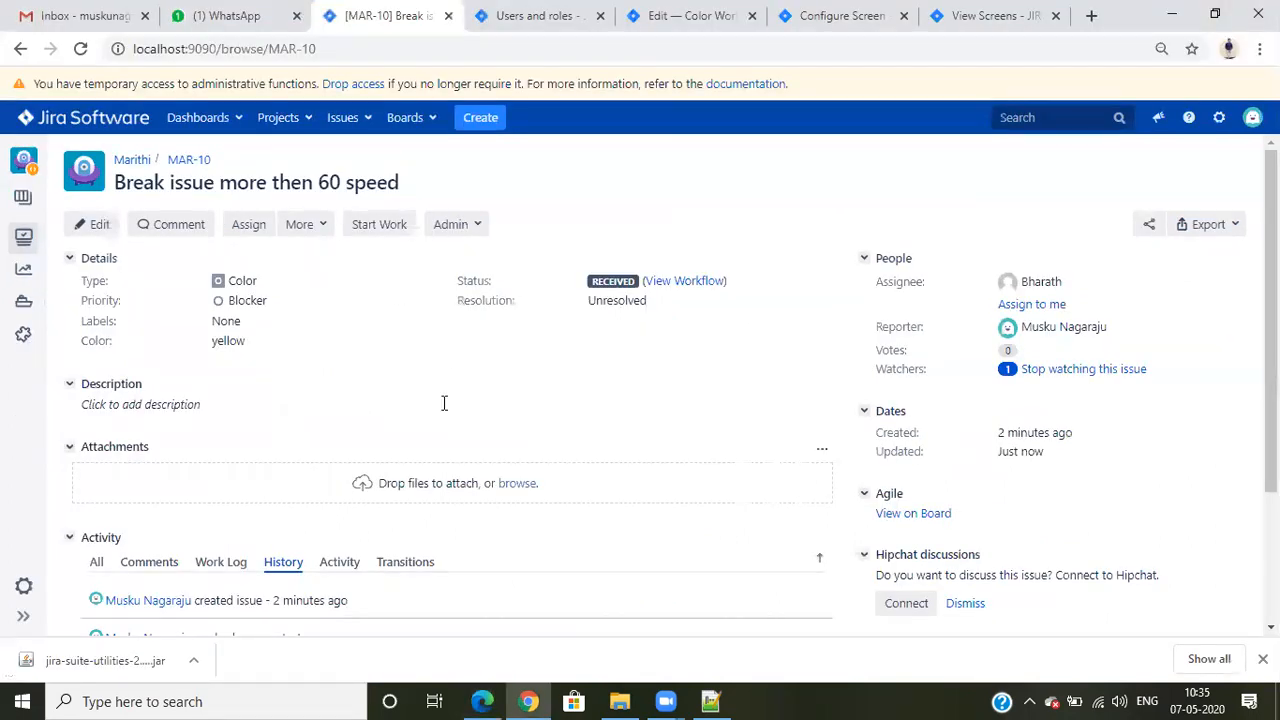
pyautogui.click(555, 14)
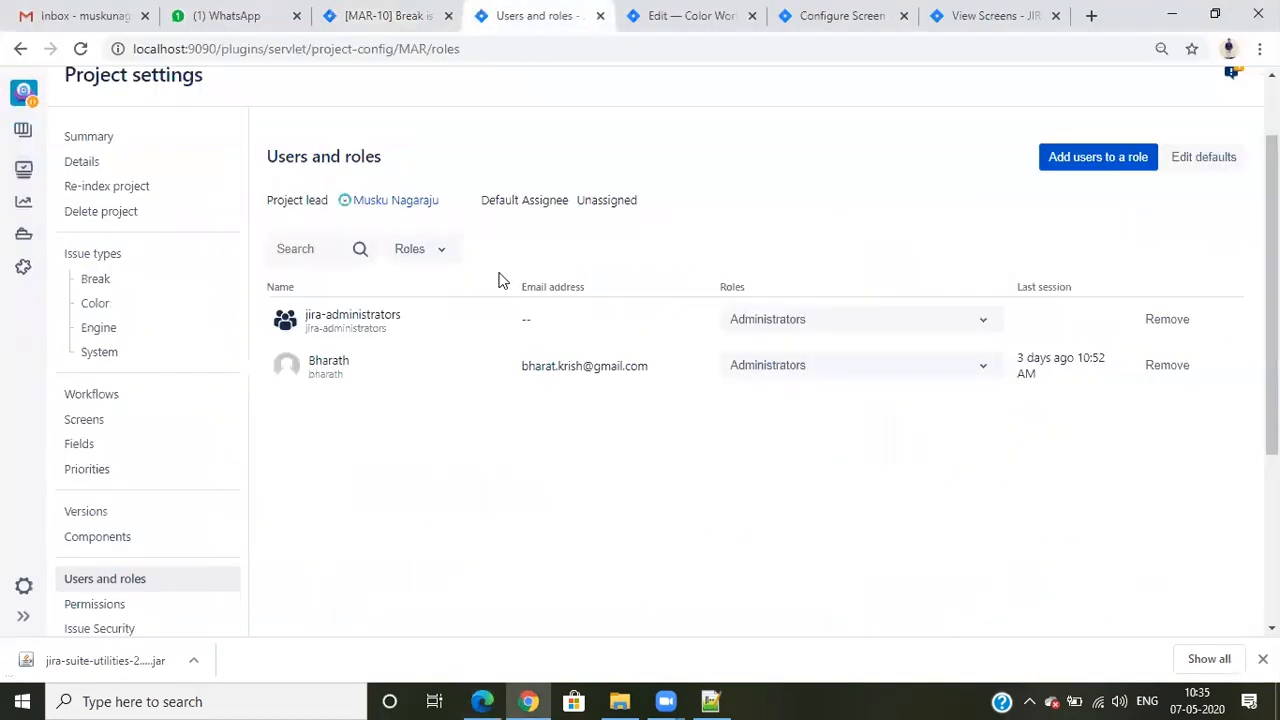
pyautogui.click(600, 15)
pyautogui.click(615, 12)
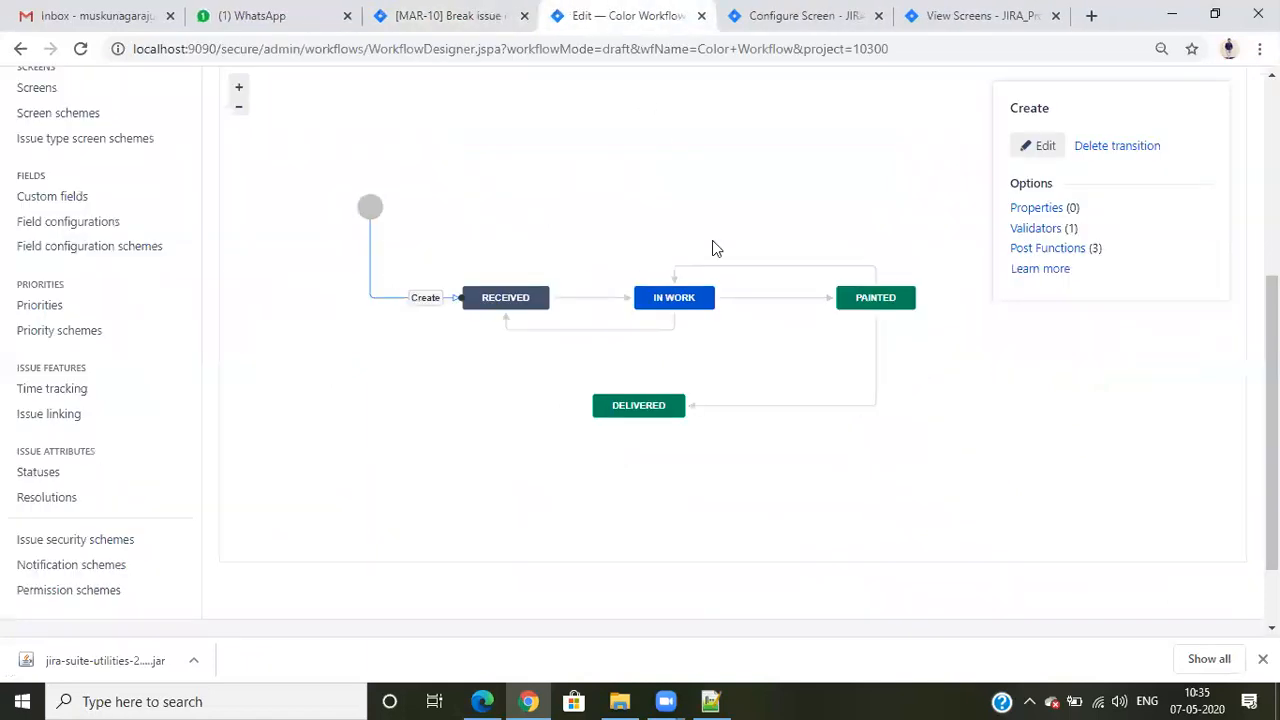
# - Review the available conditions and add the Only Assignee Condition to the Color Workflow's Start Work transition
pyautogui.click(592, 302)
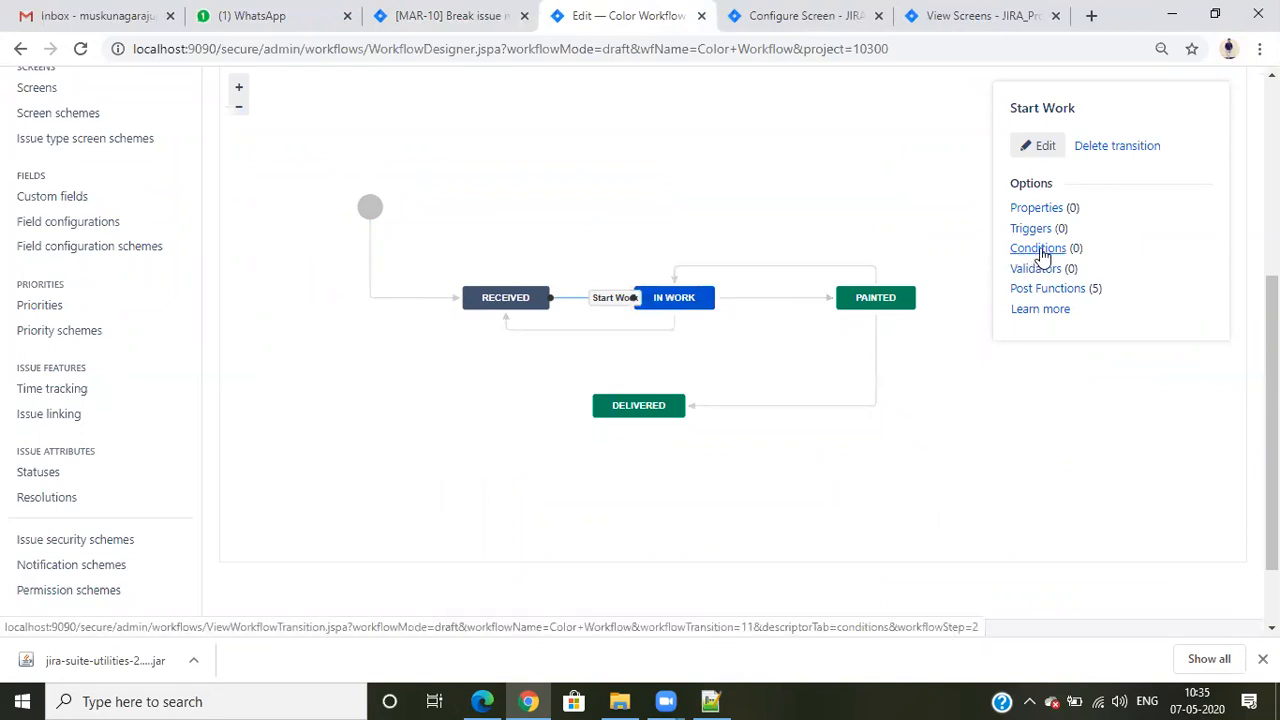
pyautogui.click(1041, 250)
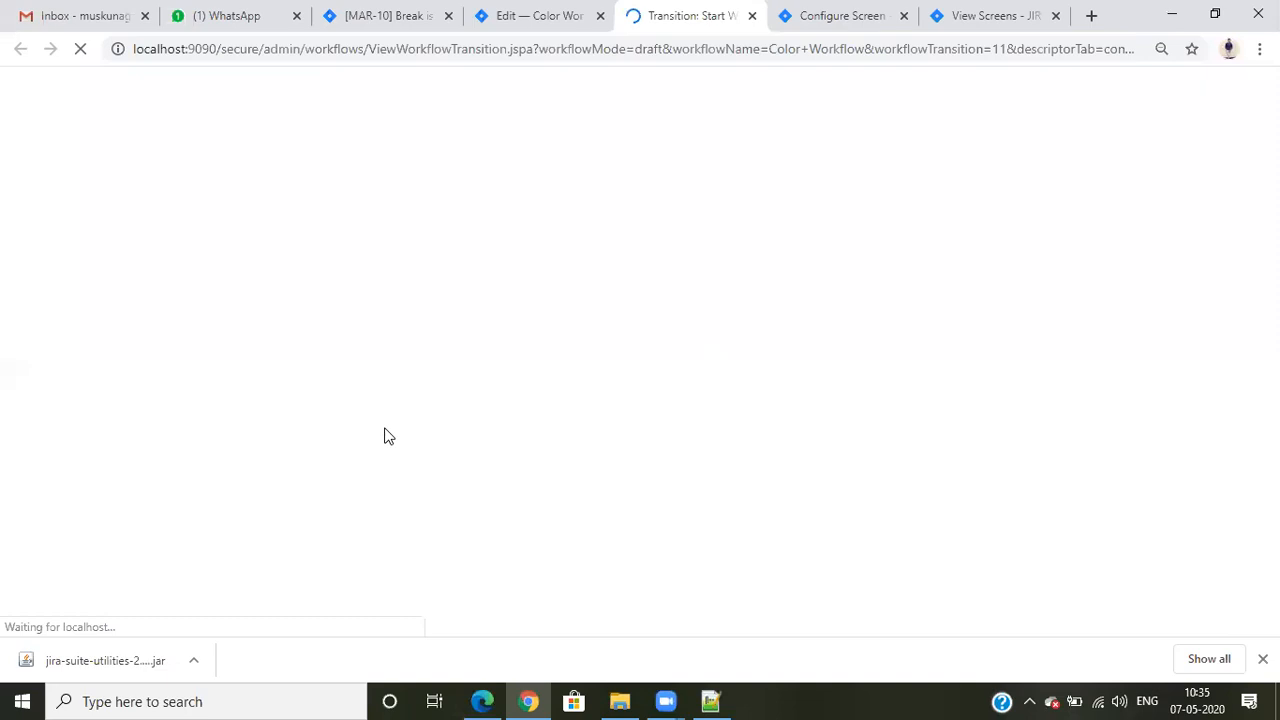
pyautogui.click(275, 566)
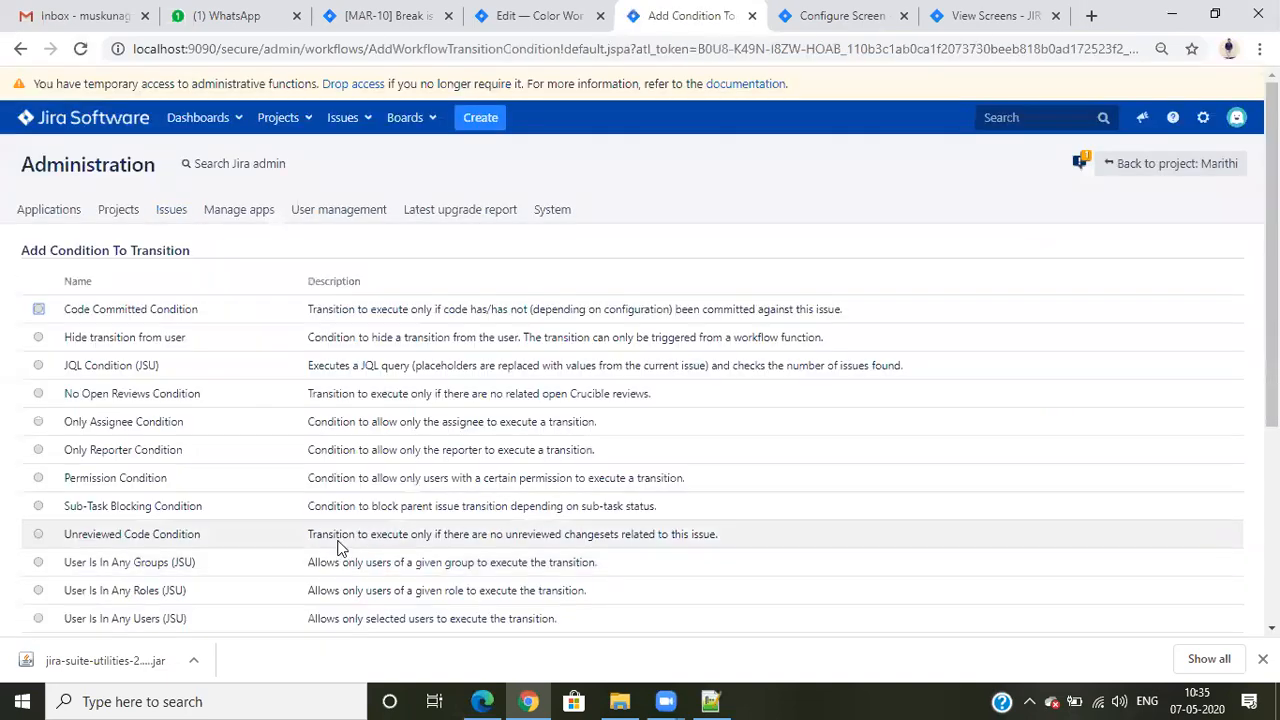
pyautogui.scroll(-2, 286, 449)
pyautogui.scroll(1, 286, 449)
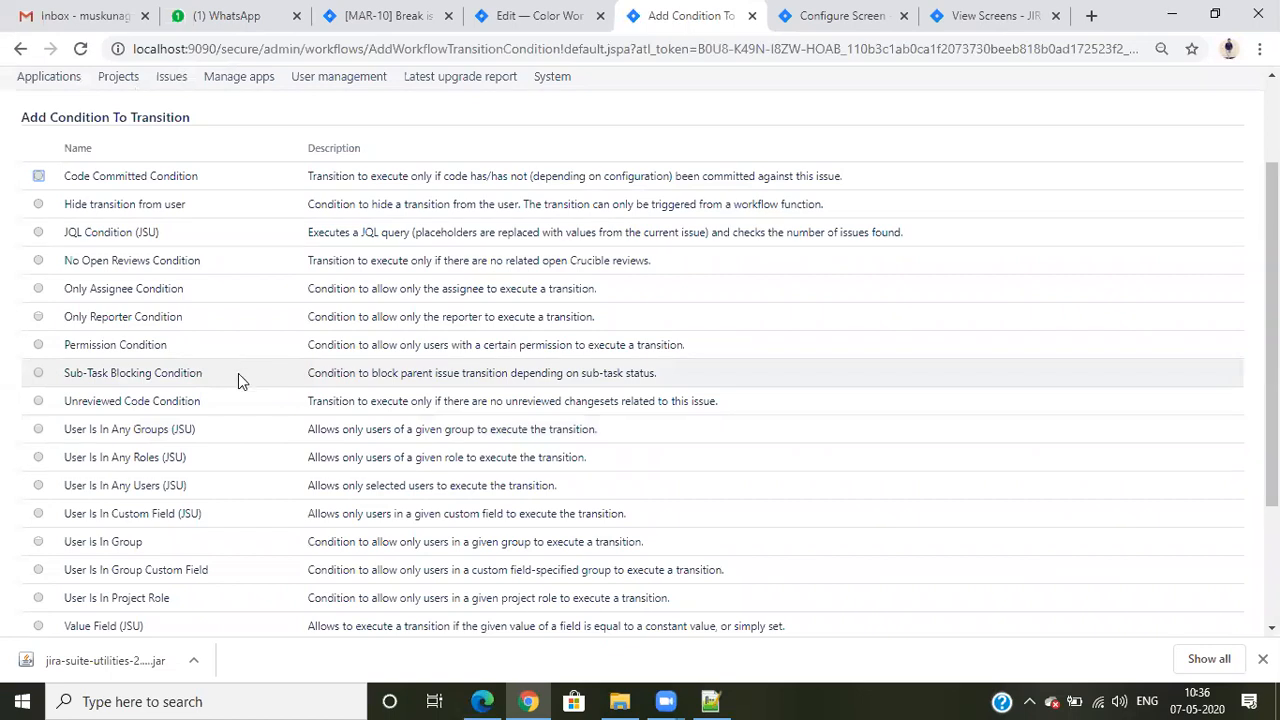
pyautogui.scroll(-2, 238, 373)
pyautogui.scroll(2, 238, 373)
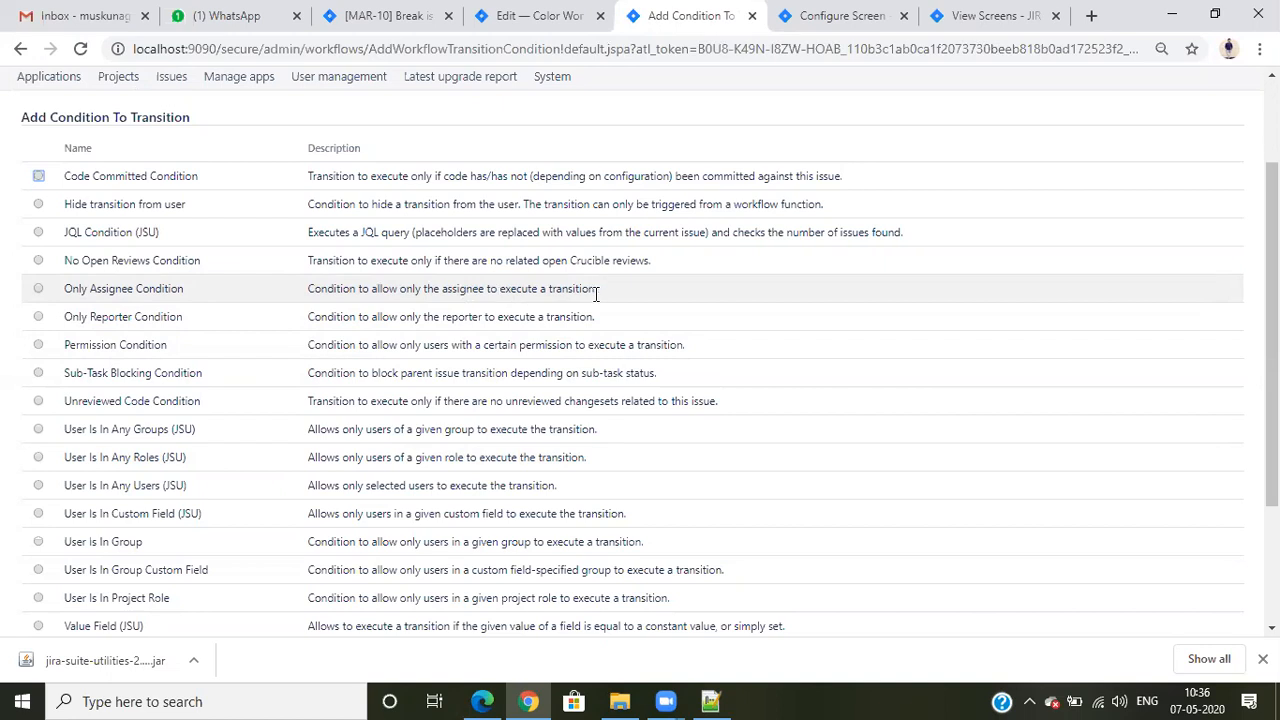
pyautogui.click(38, 288)
pyautogui.scroll(-3, 172, 446)
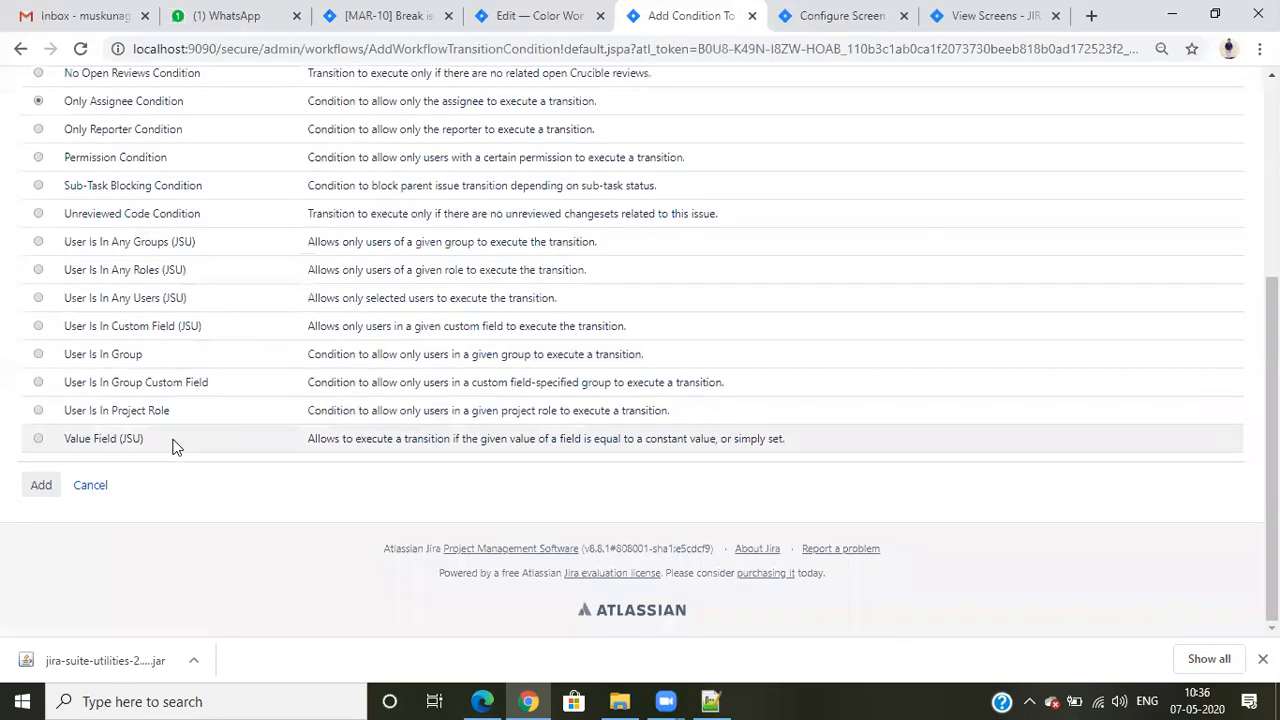
pyautogui.click(36, 487)
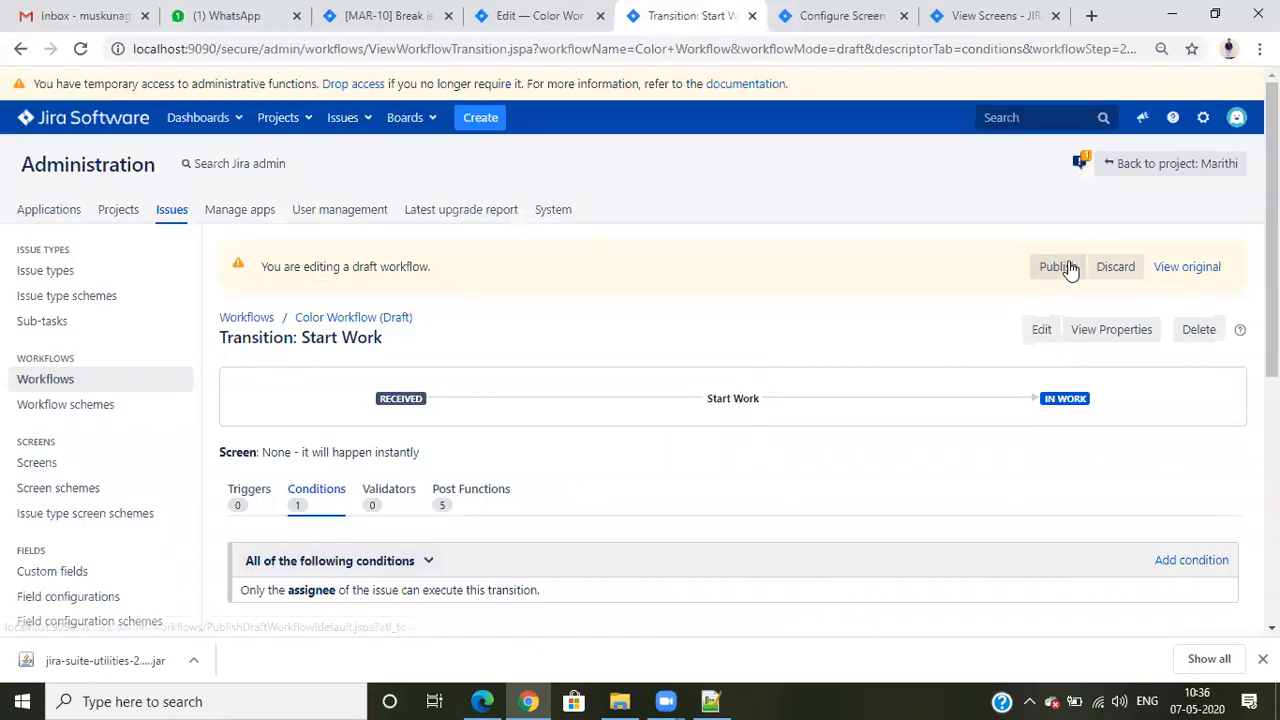
# - Publish the Color Workflow draft without saving a backup copy, and close the extra workflow editor page
pyautogui.click(1073, 266)
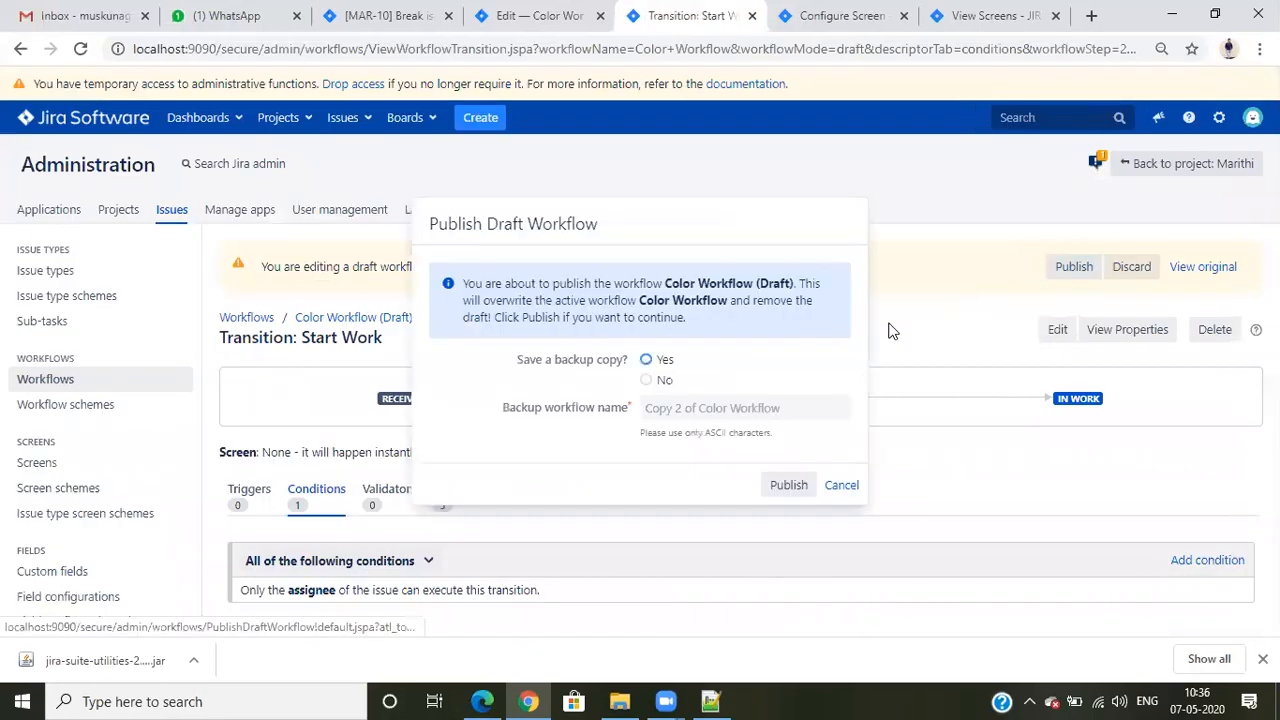
pyautogui.click(646, 380)
pyautogui.click(788, 485)
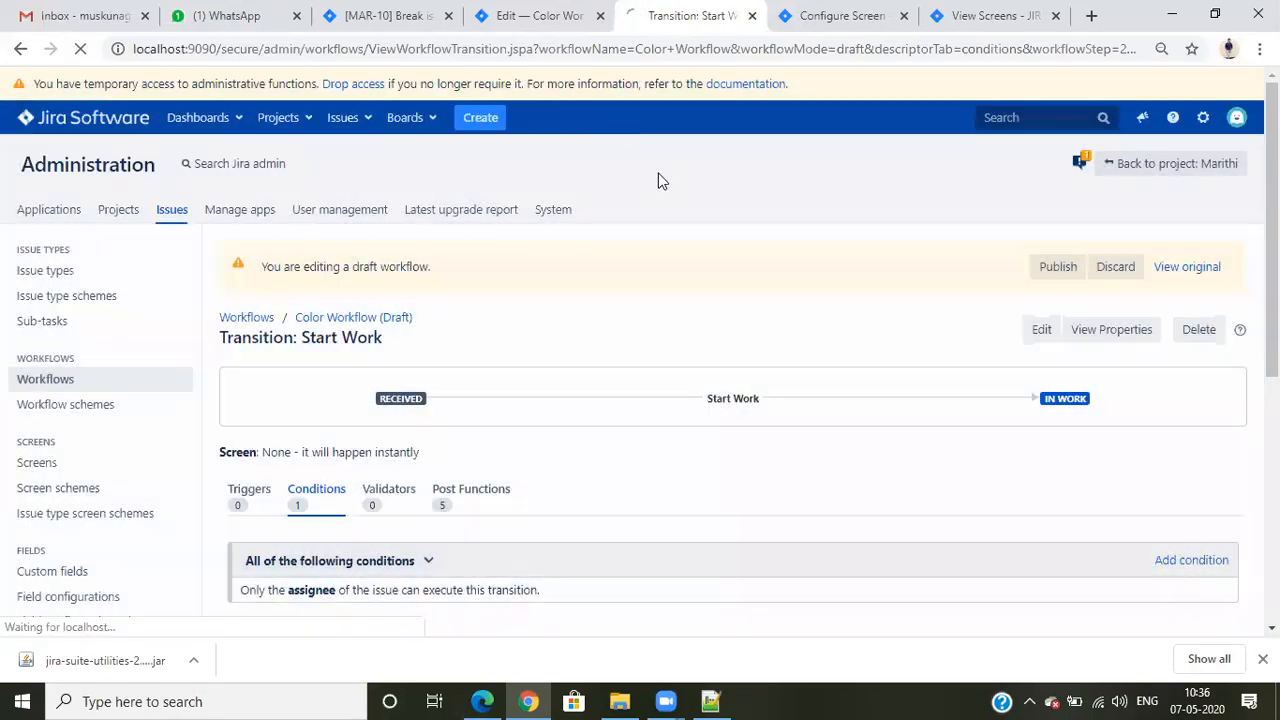
pyautogui.click(600, 15)
# - Reload MAR-10 in Chrome and compare its Start Work availability with the assignee's session in Edge
pyautogui.click(400, 18)
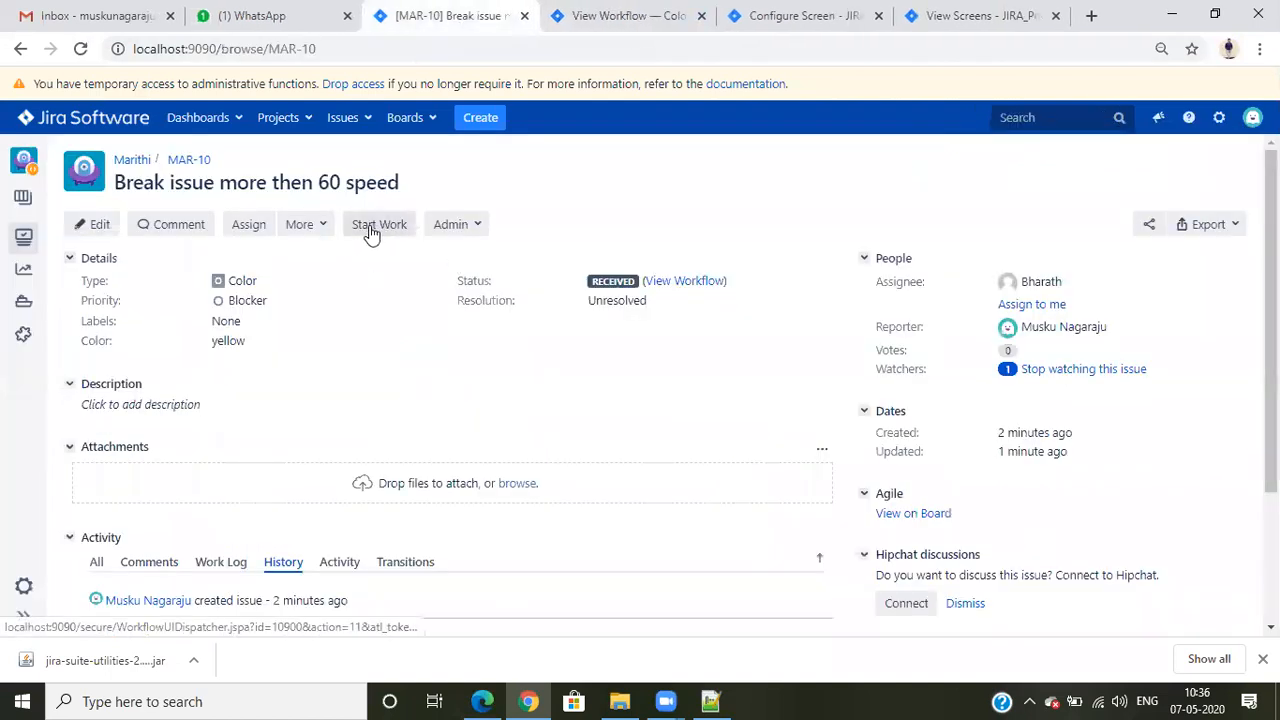
pyautogui.click(81, 52)
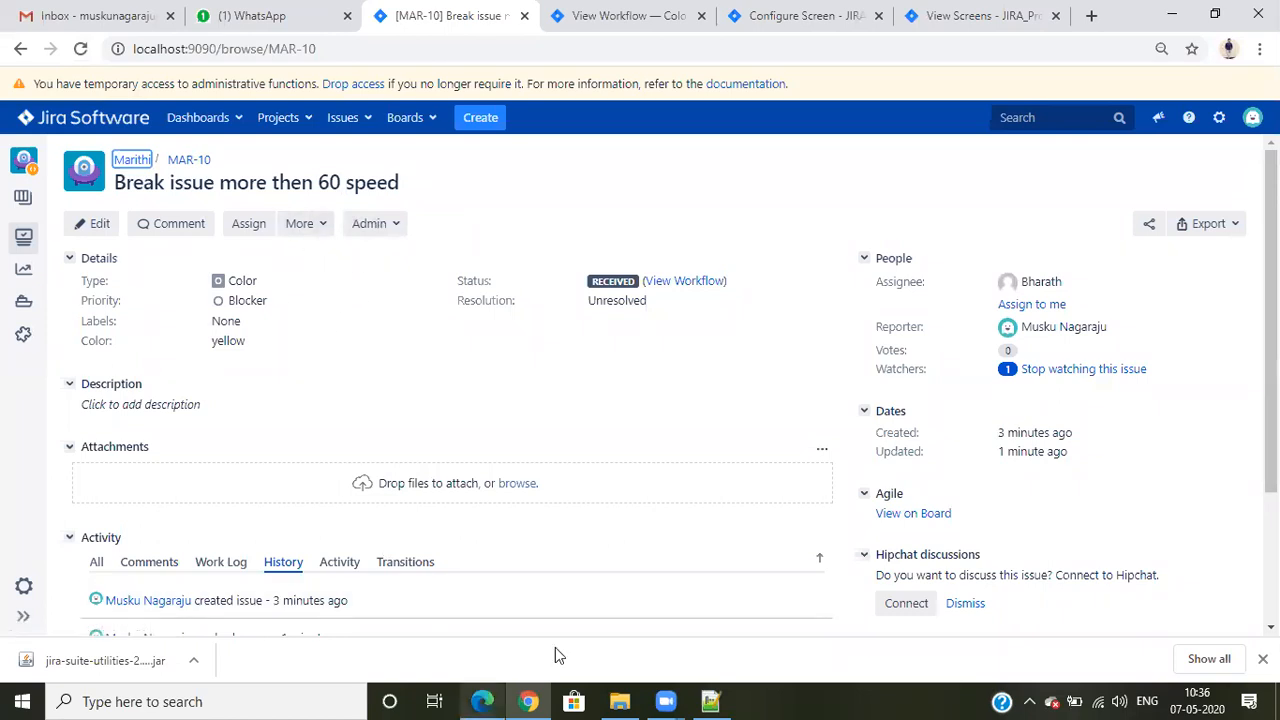
pyautogui.click(482, 700)
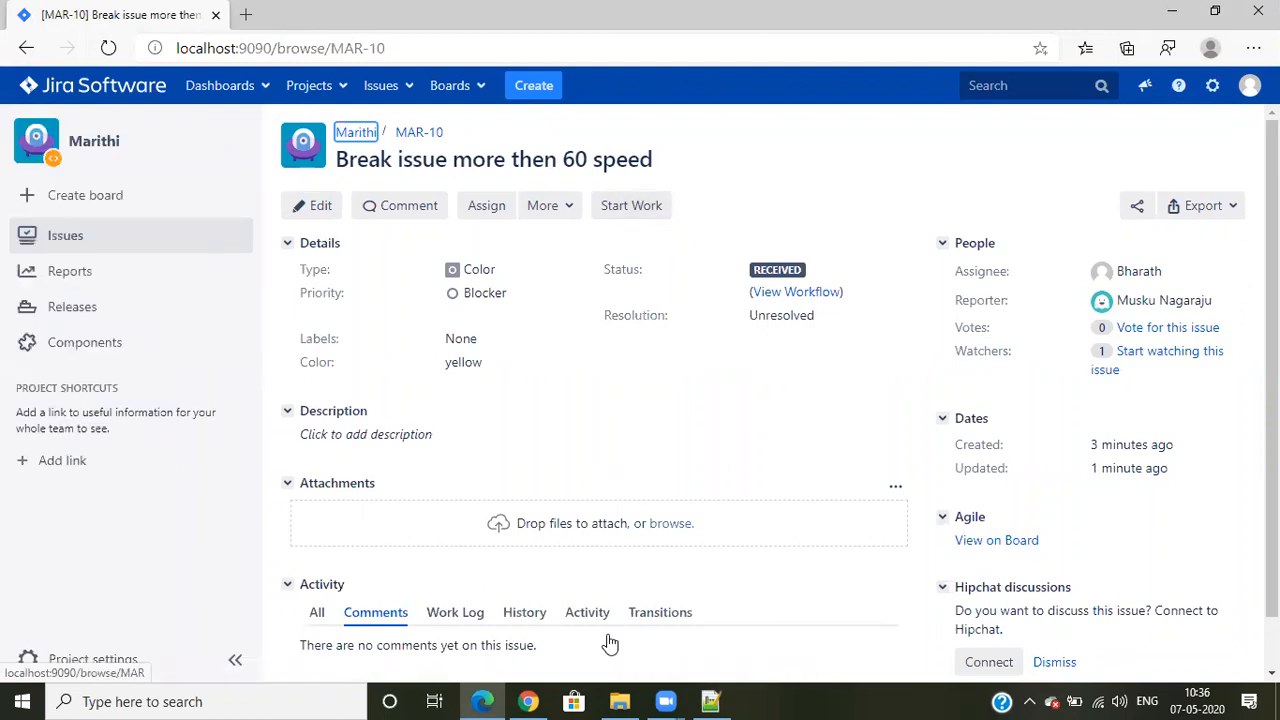
# - Assign MAR-10 to the current account in Chrome, then reload the issue in Edge to check its Start Work option
pyautogui.hotkey('alt', 'Tab')
pyautogui.click(1038, 304)
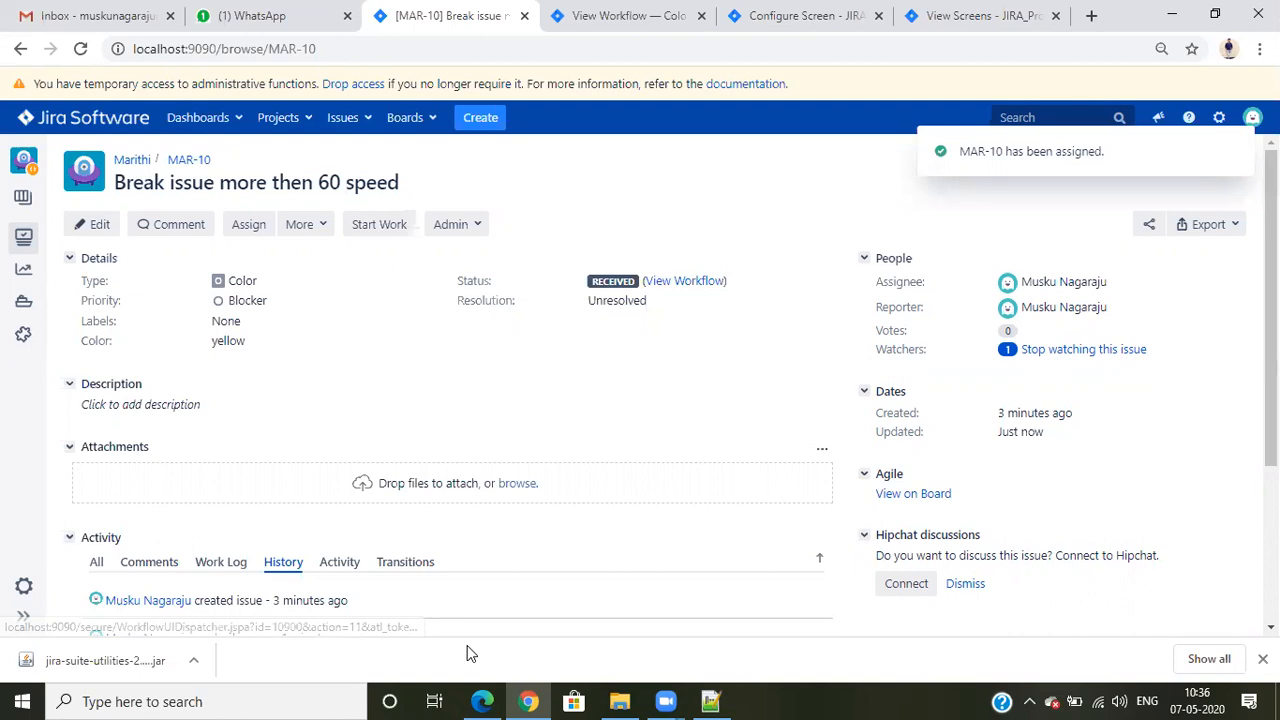
pyautogui.click(482, 701)
pyautogui.press('F5')
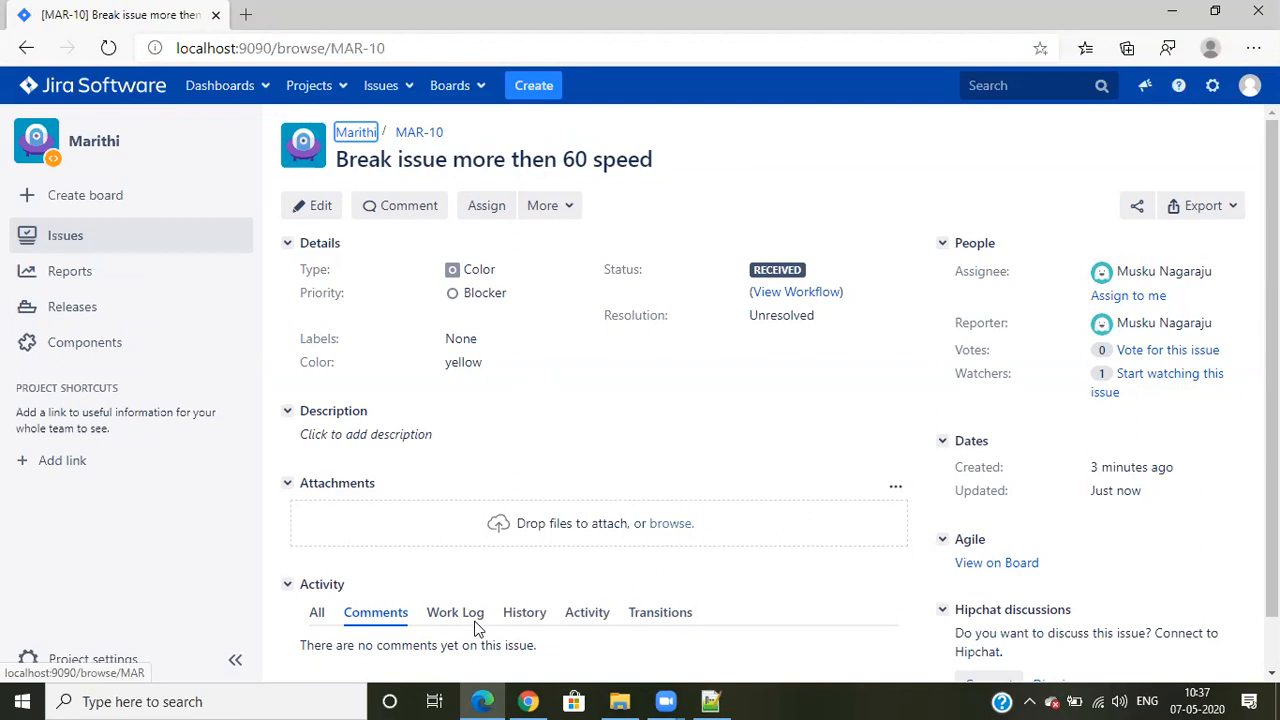
# - Return to Chrome, show the Color Workflow as a diagram and open it for editing, dismissing the zoom warning
pyautogui.hotkey('alt', 'Tab')
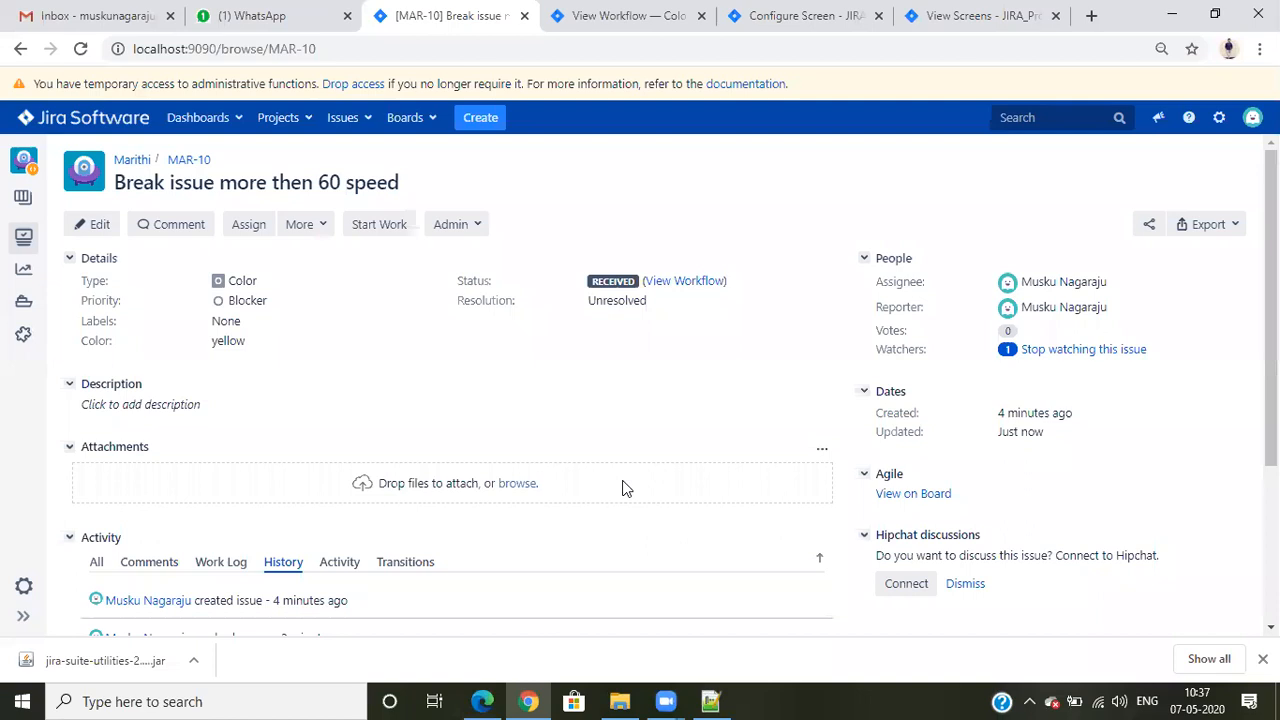
pyautogui.click(650, 12)
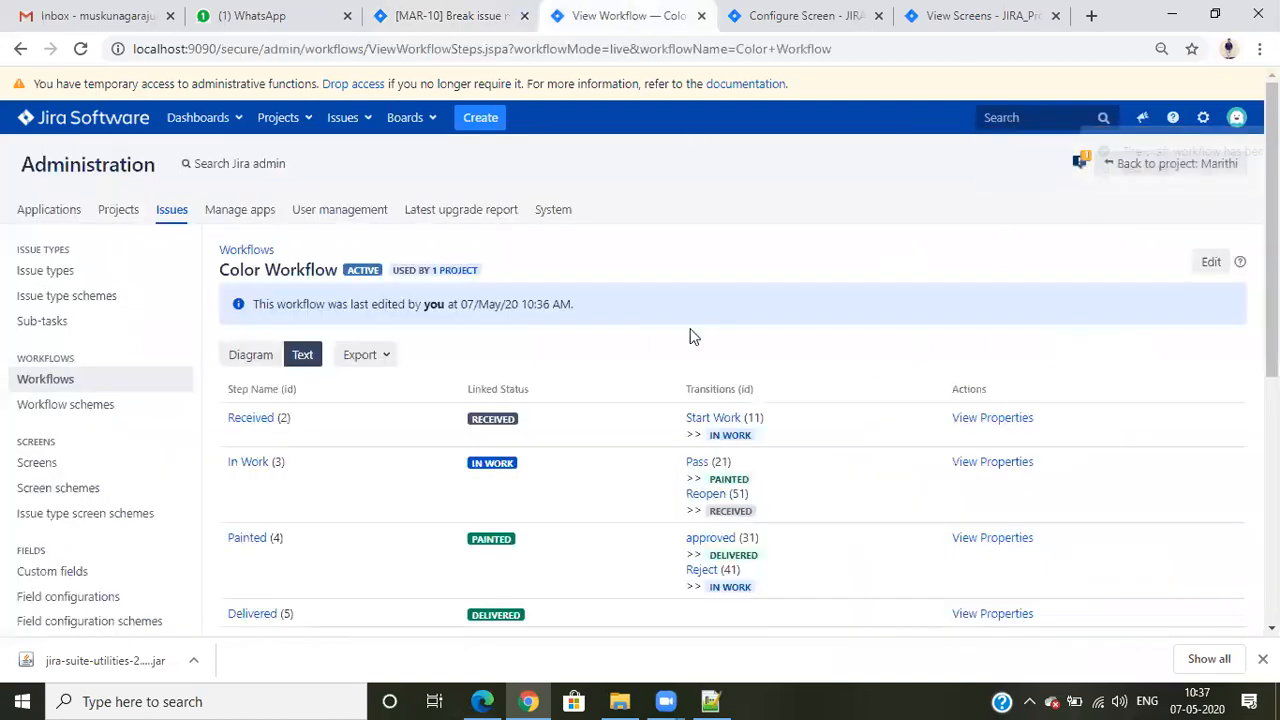
pyautogui.click(256, 360)
pyautogui.scroll(-3, 1066, 312)
pyautogui.scroll(2, 1071, 309)
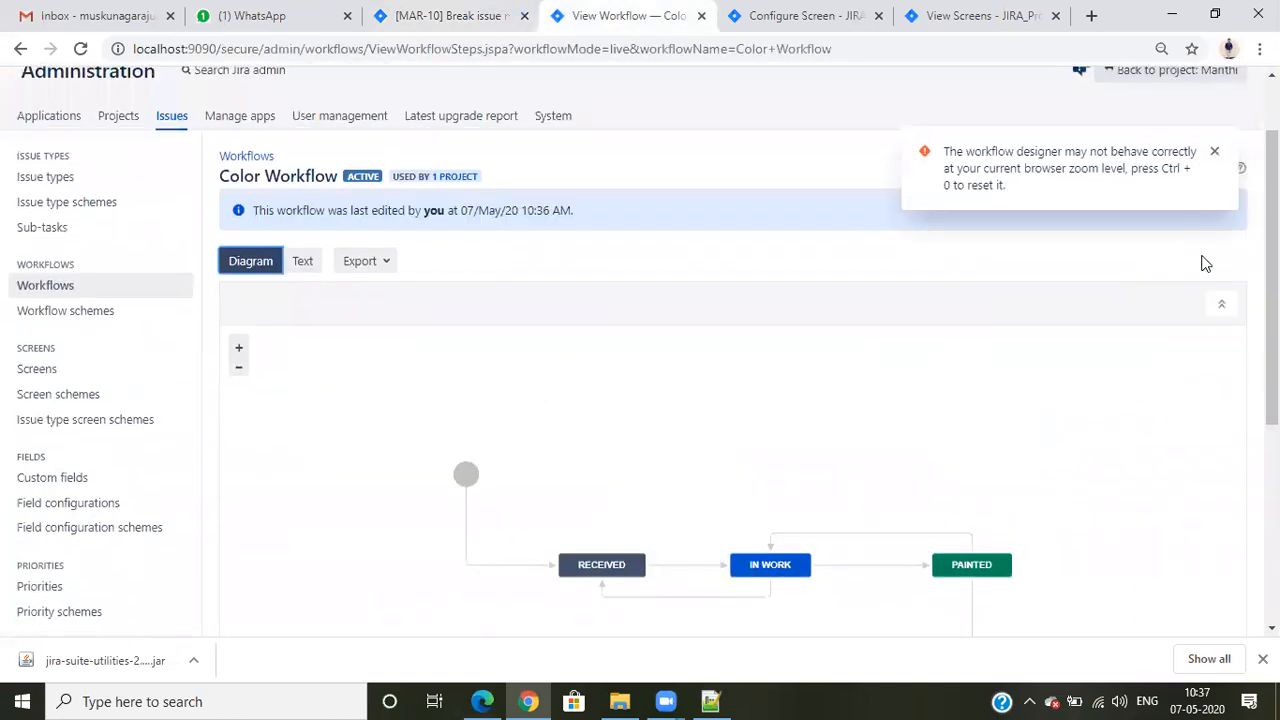
pyautogui.click(1215, 152)
pyautogui.click(1210, 168)
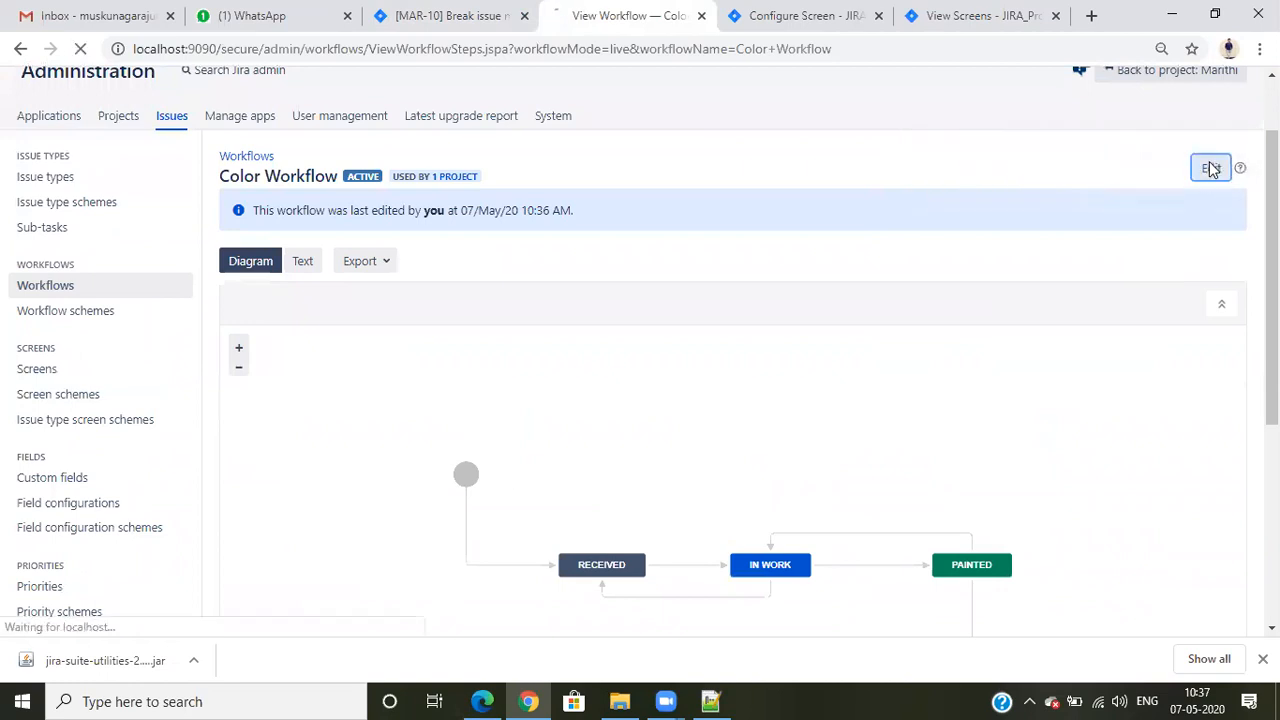
# - Select the Start Work transition between Received and In Work and open its conditions
pyautogui.scroll(-5, 820, 400)
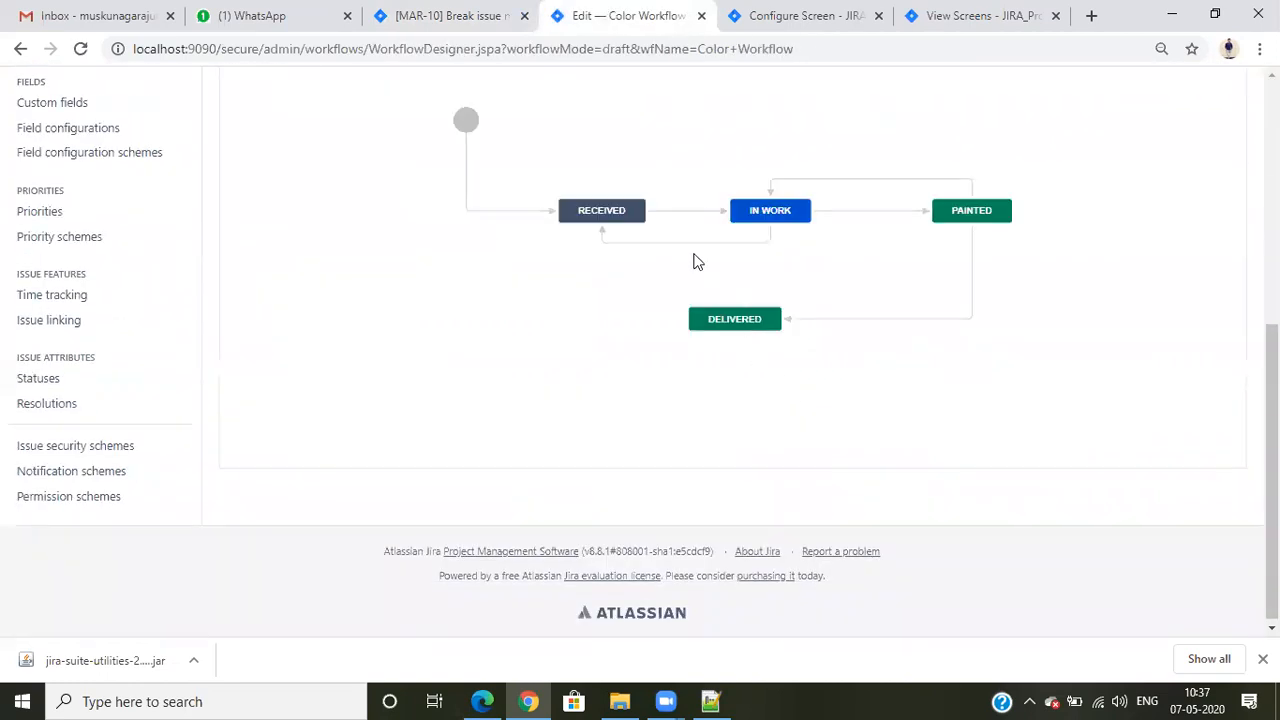
pyautogui.click(686, 213)
pyautogui.click(1214, 144)
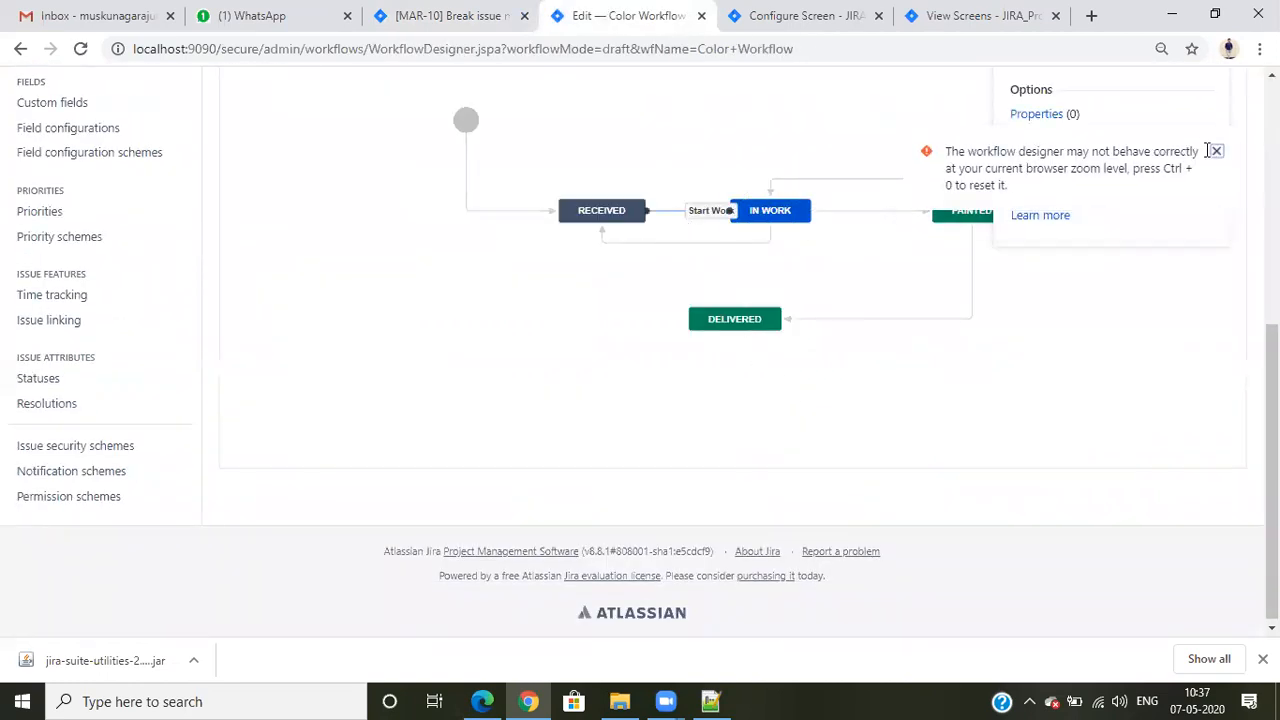
pyautogui.click(1052, 157)
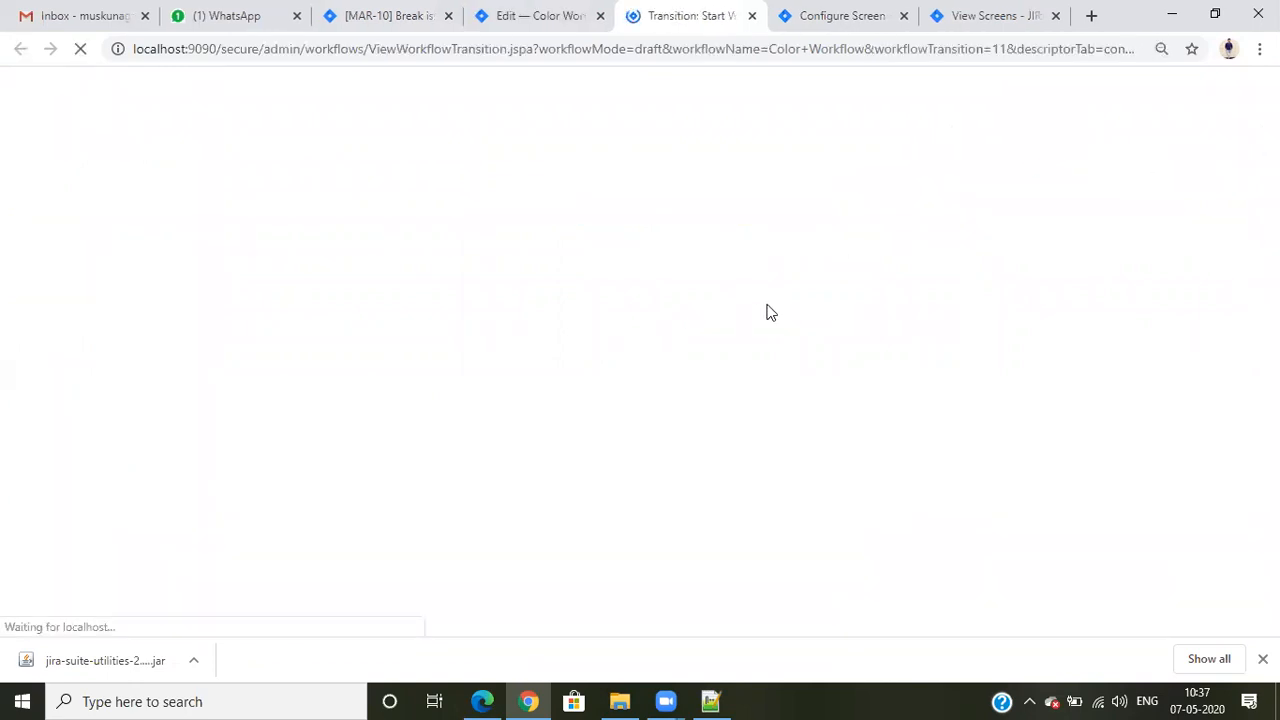
# - Start adding another condition to the Start Work transition and choose Only Reporter Condition
pyautogui.scroll(-2, 594, 378)
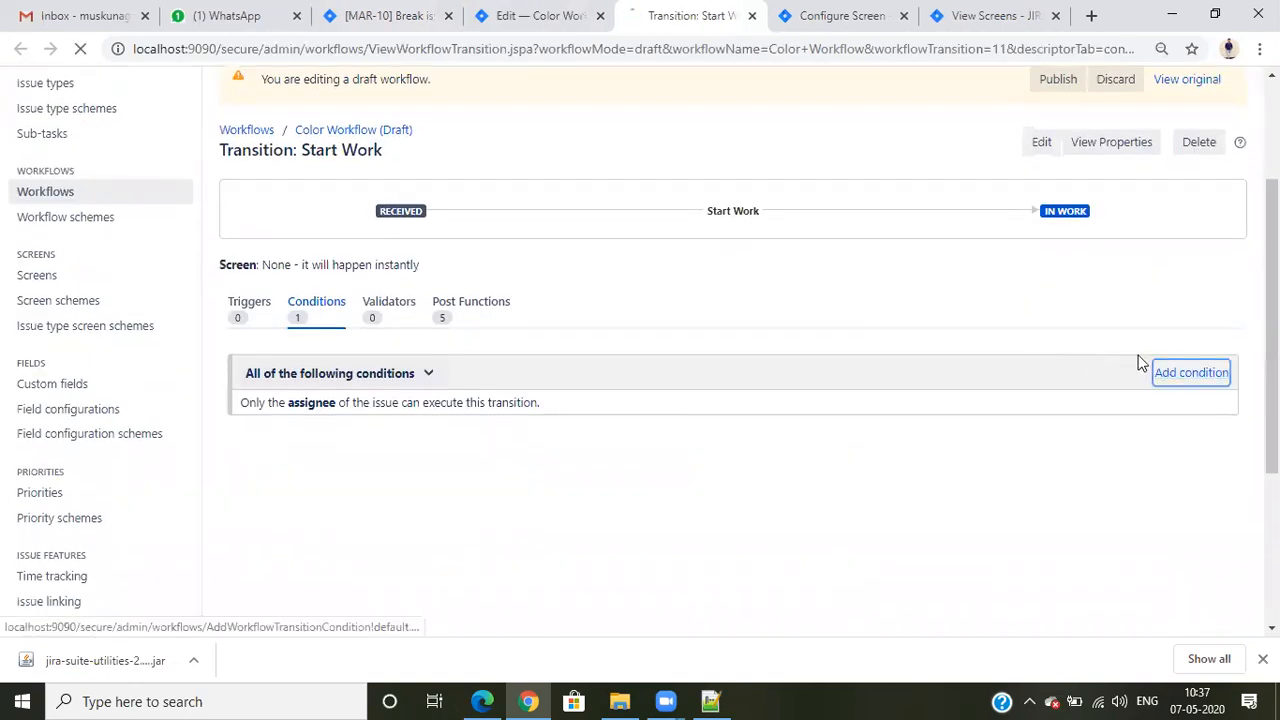
pyautogui.click(1150, 368)
pyautogui.scroll(-2, 391, 434)
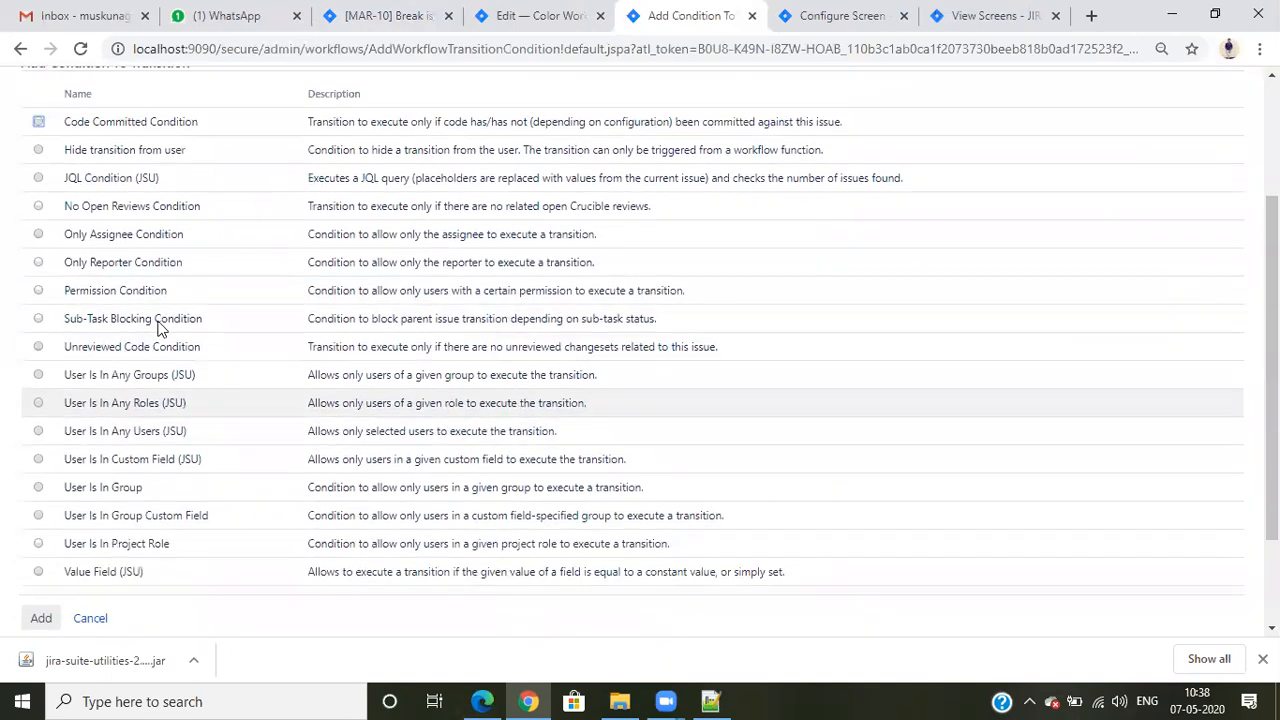
pyautogui.click(128, 271)
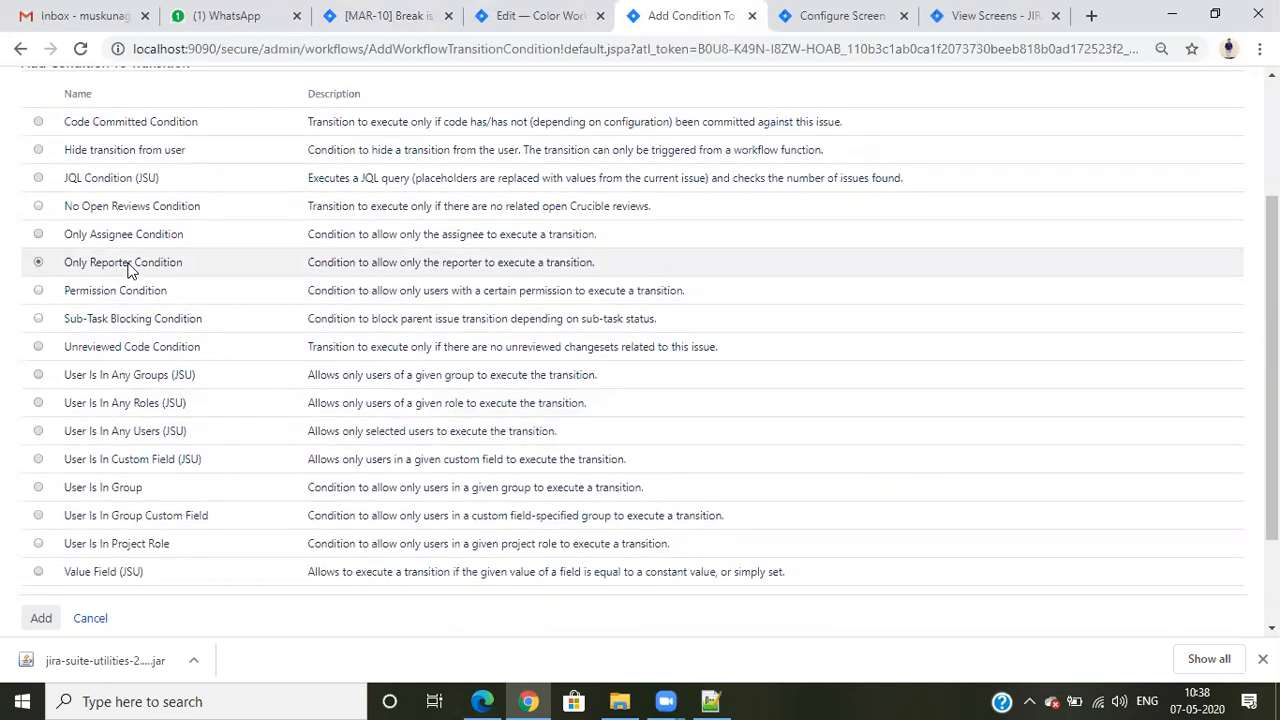
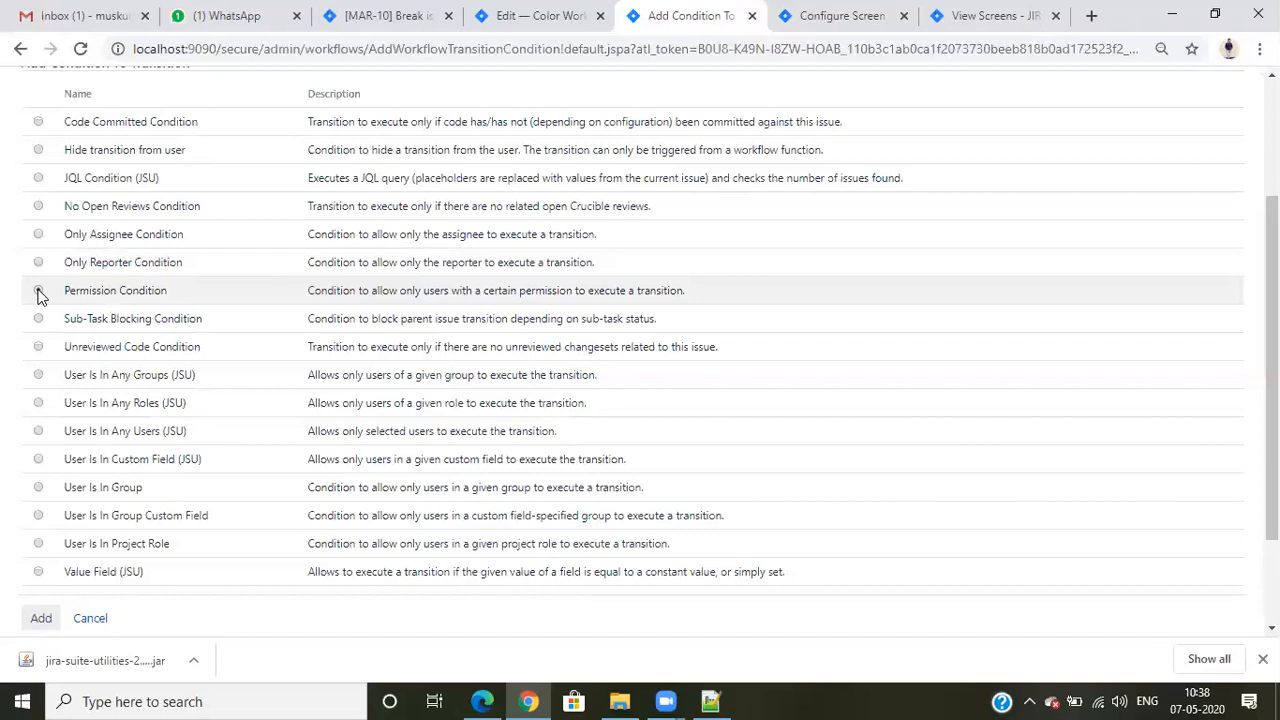
# - Choose User Is In Any Groups (JSU) as the new Start Work condition and proceed to its parameters
pyautogui.click(38, 291)
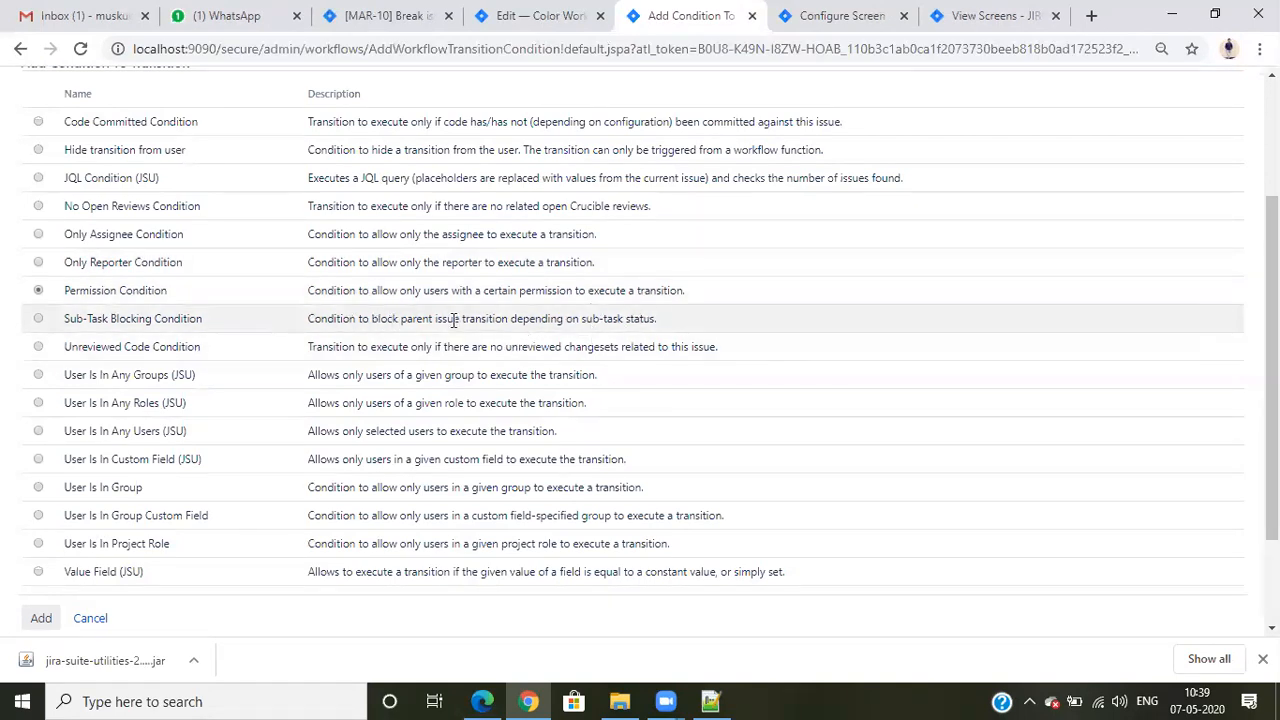
pyautogui.scroll(-1, 300, 360)
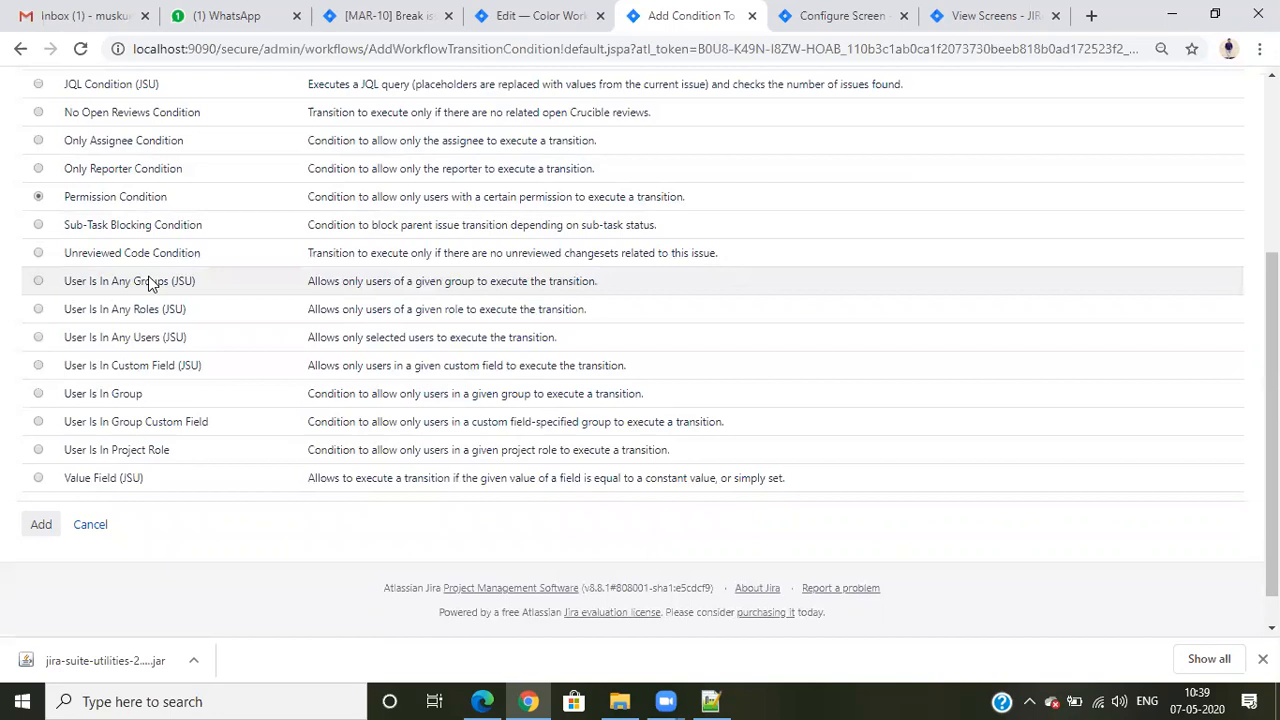
pyautogui.click(148, 283)
pyautogui.click(45, 530)
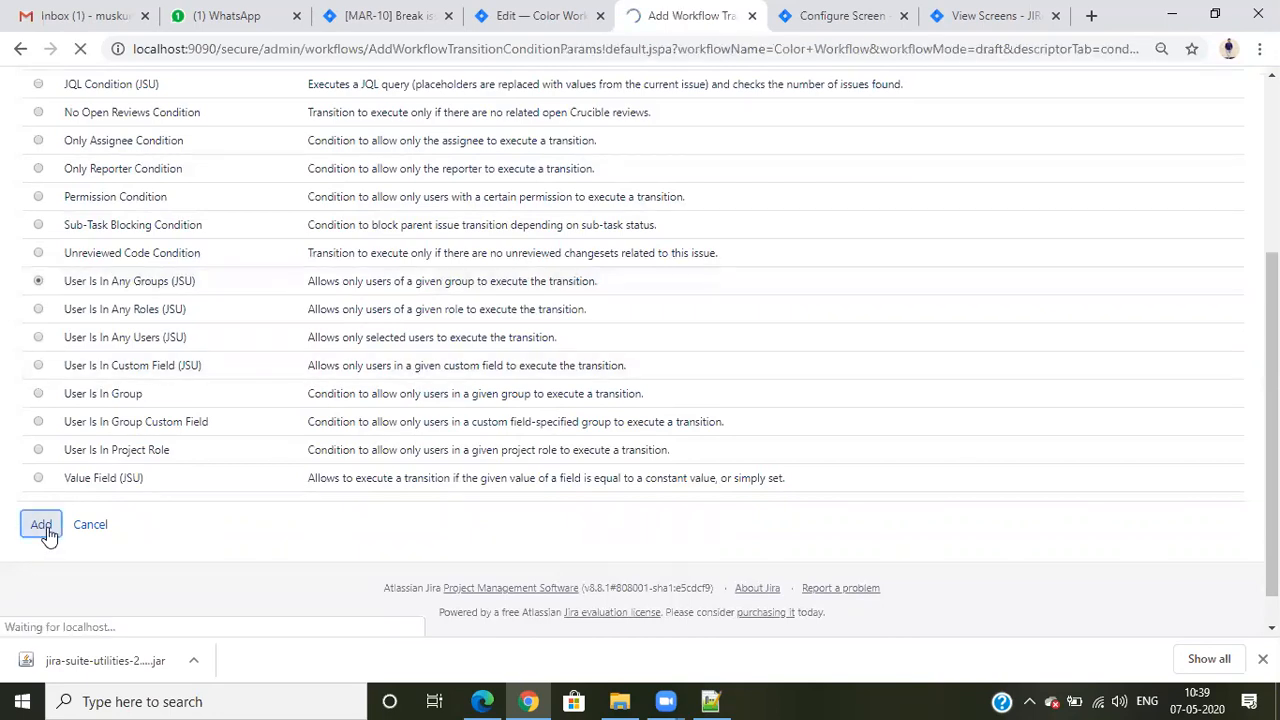
pyautogui.scroll(-1, 360, 440)
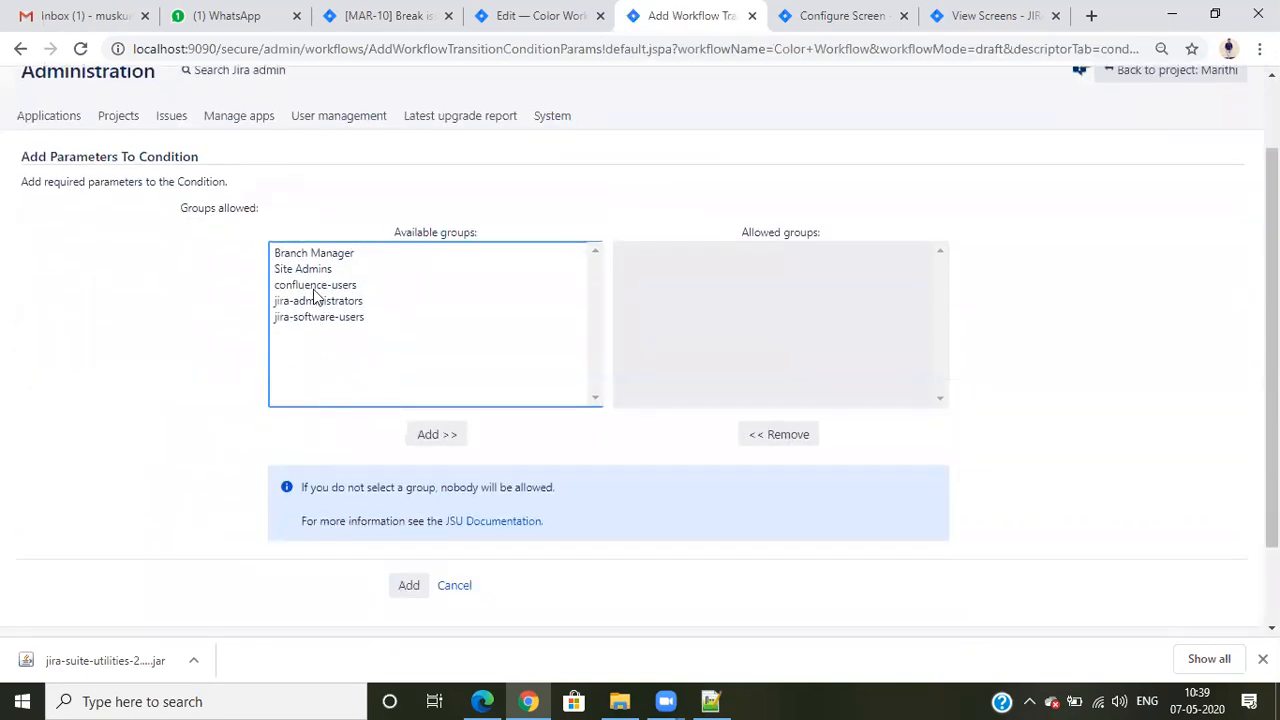
# - Allow only the jira-administrators group in the condition's parameters and add the condition to the transition
pyautogui.click(313, 257)
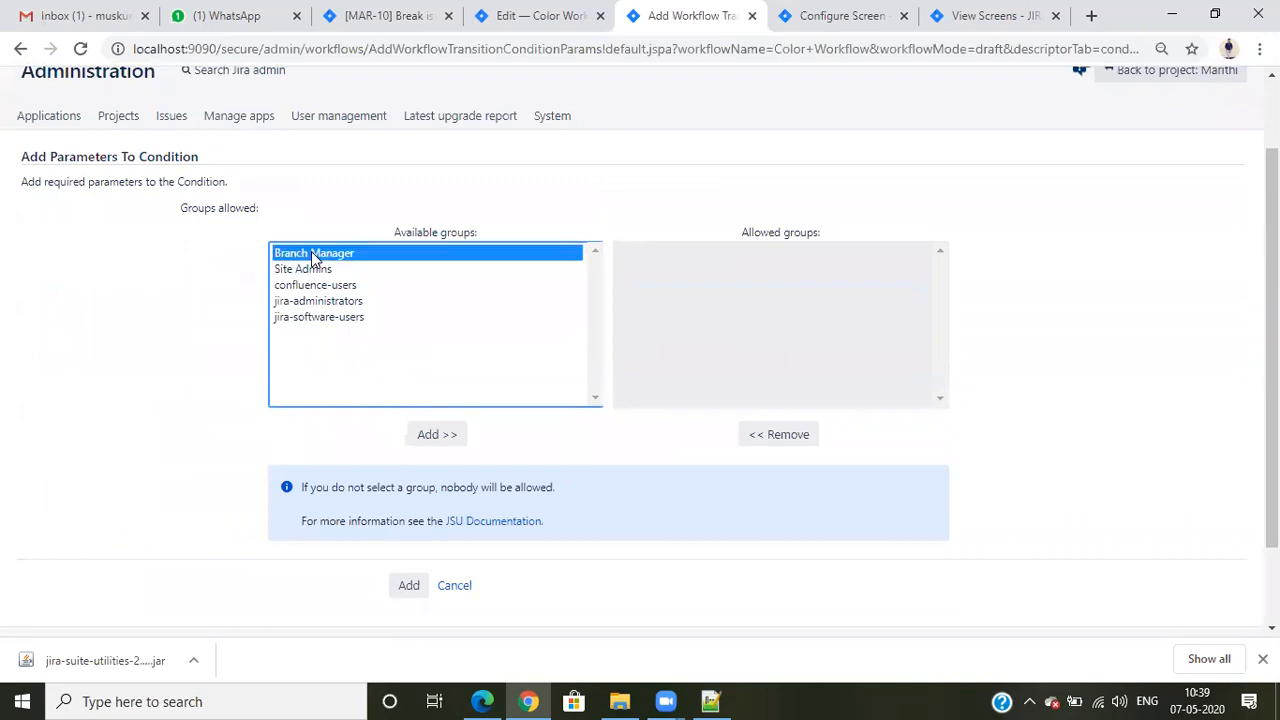
pyautogui.click(325, 302)
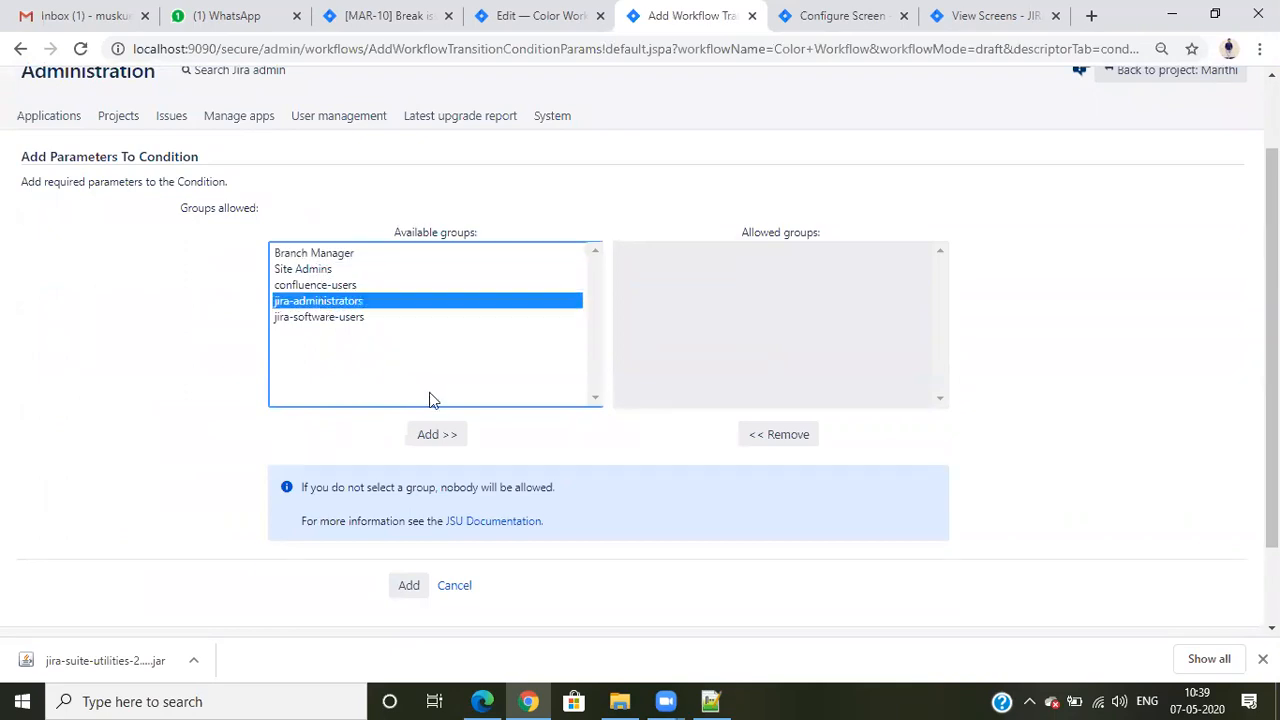
pyautogui.click(436, 436)
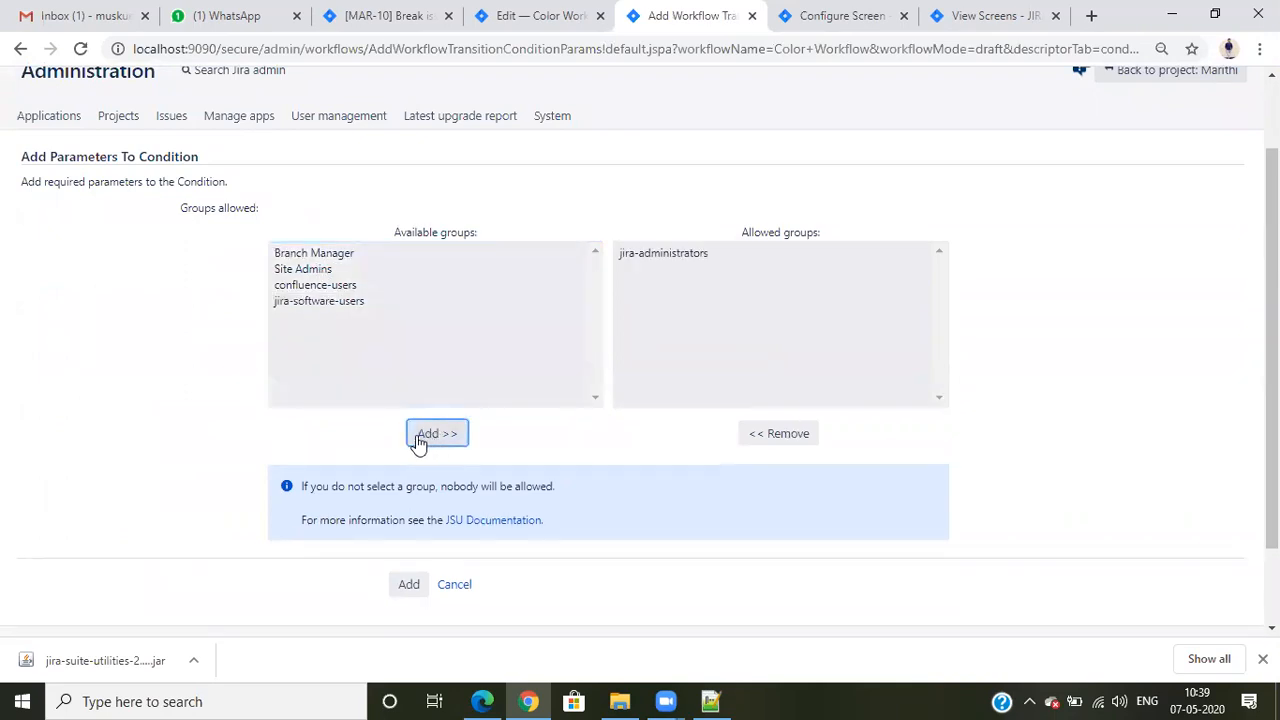
pyautogui.click(409, 585)
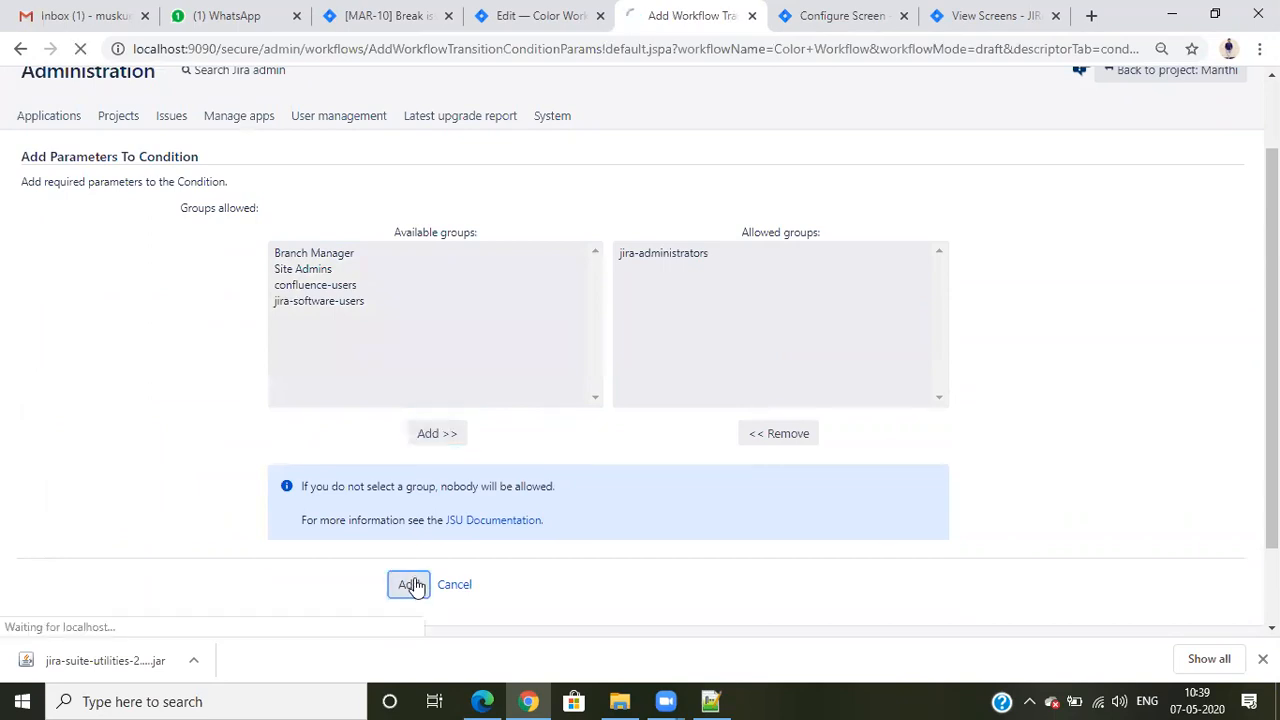
# - Delete the assignee-only condition from Start Work and publish the Color Workflow draft without a backup copy
pyautogui.scroll(-2, 940, 425)
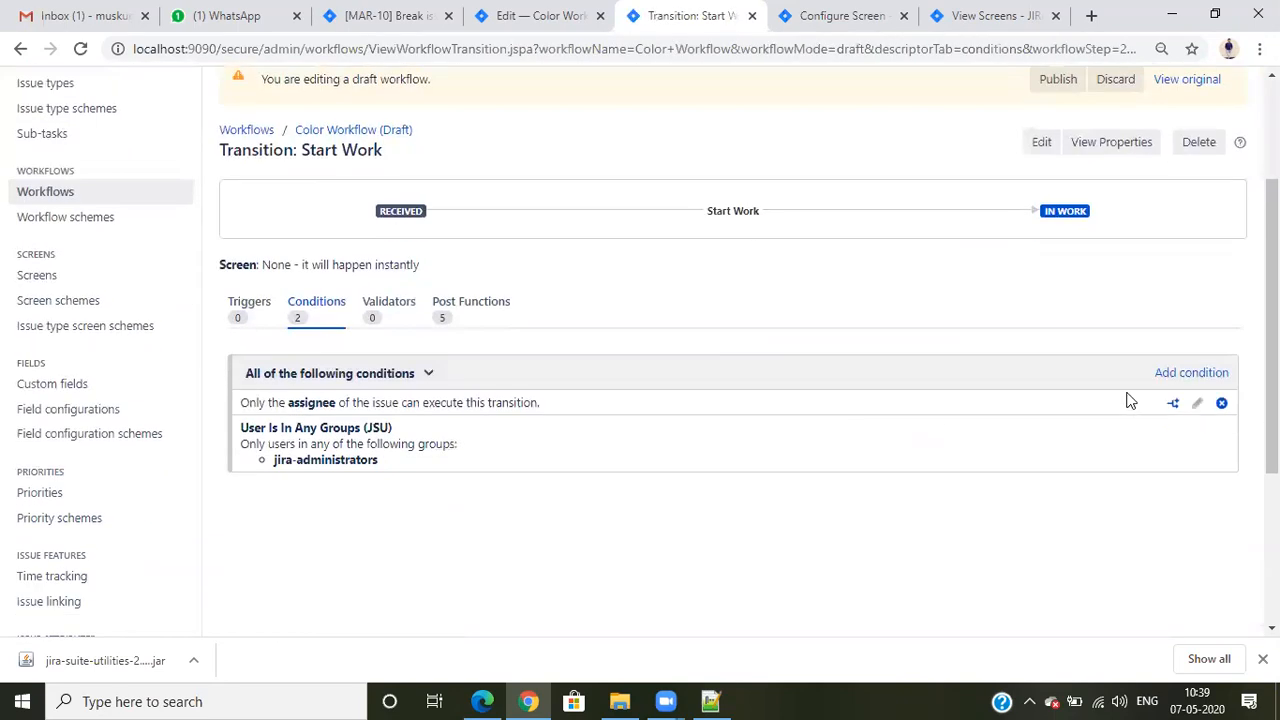
pyautogui.click(1222, 405)
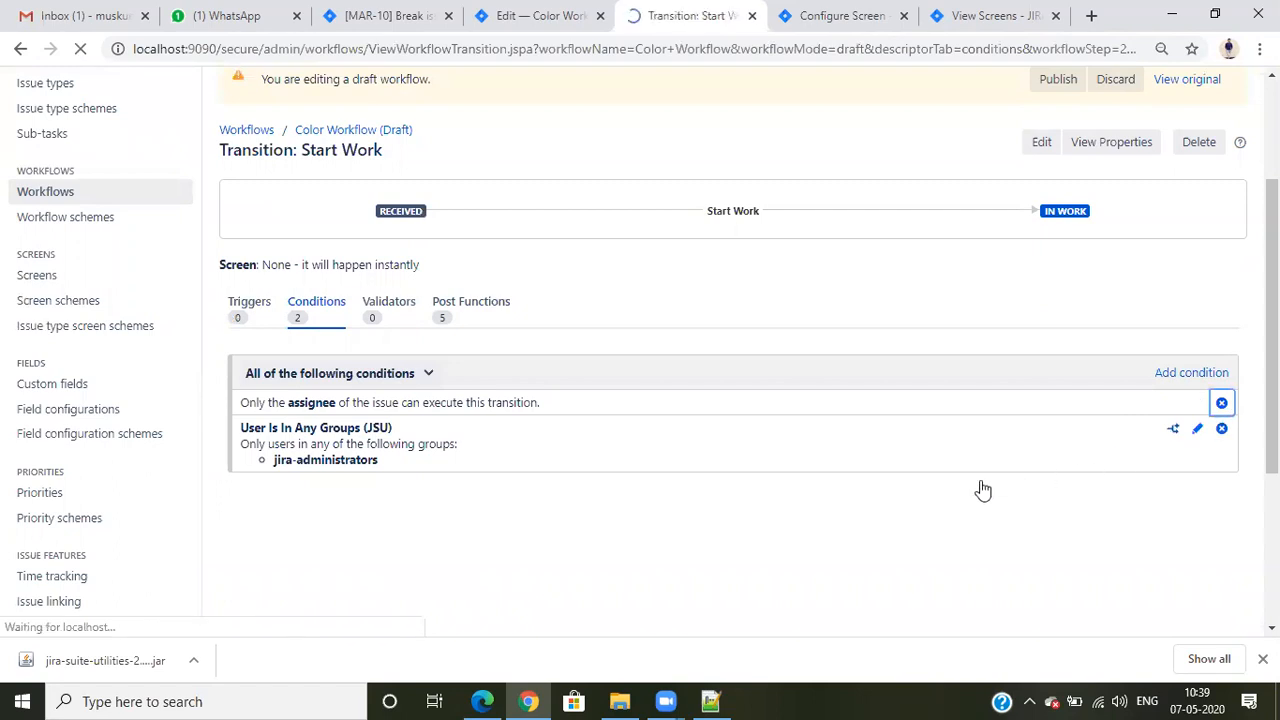
pyautogui.scroll(-2, 626, 441)
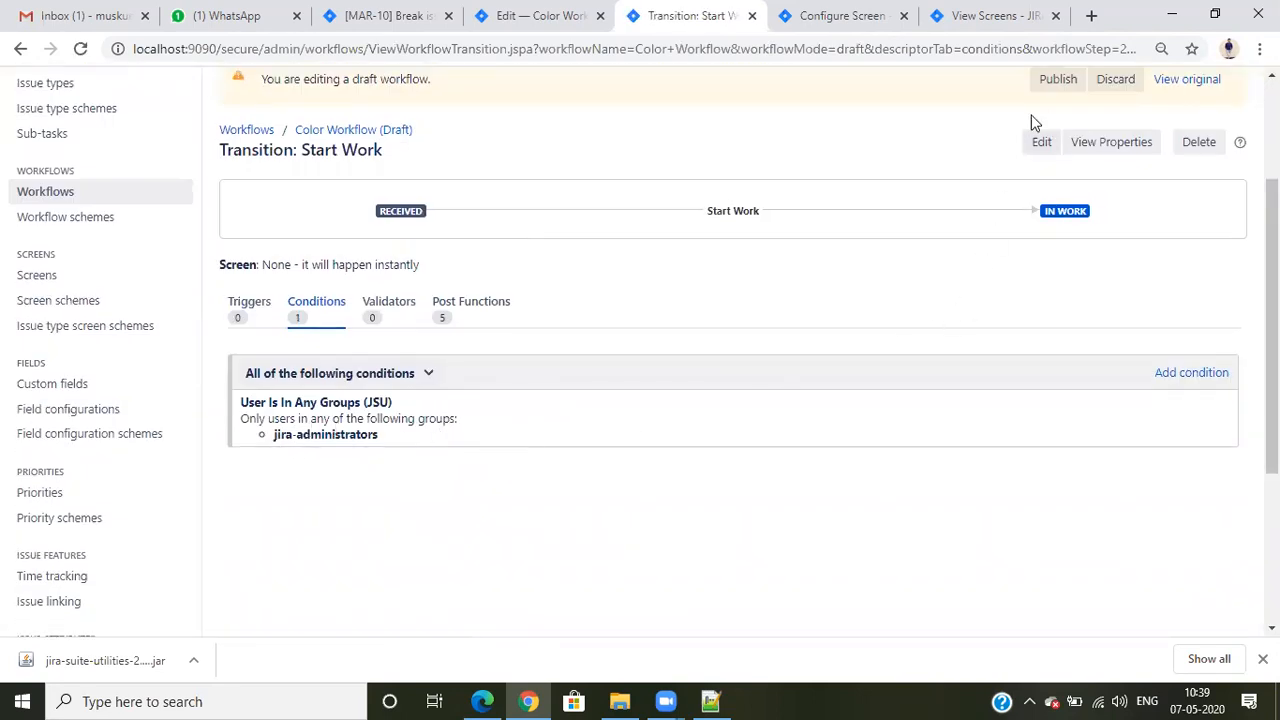
pyautogui.click(1052, 80)
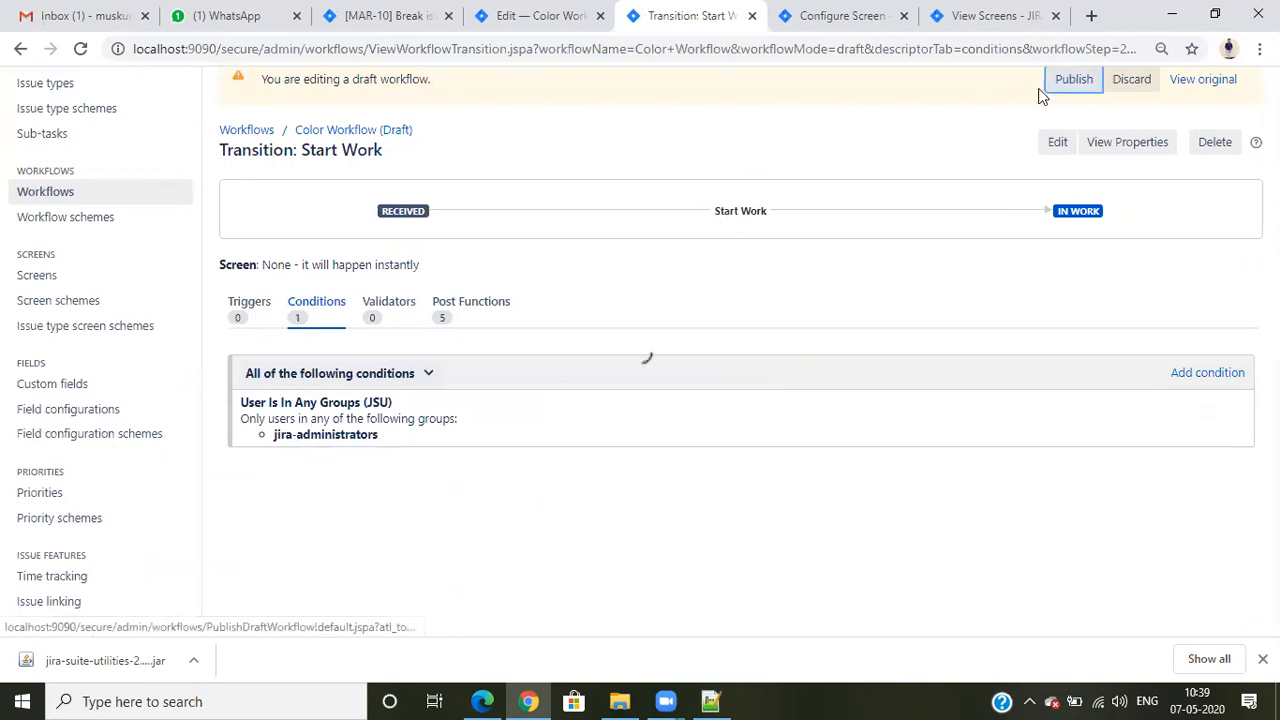
pyautogui.click(801, 488)
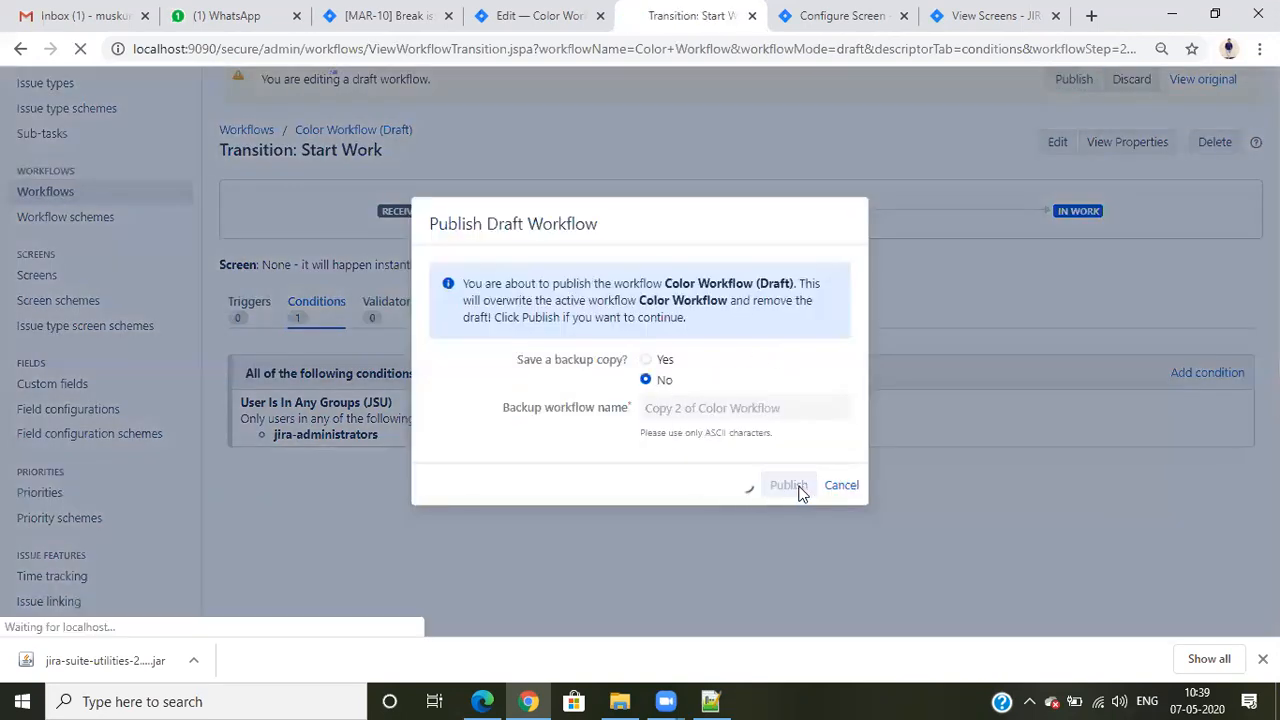
# - Return to MAR-10, reload it, reassign it to the first user suggested under All Users and reload the issue
pyautogui.click(400, 12)
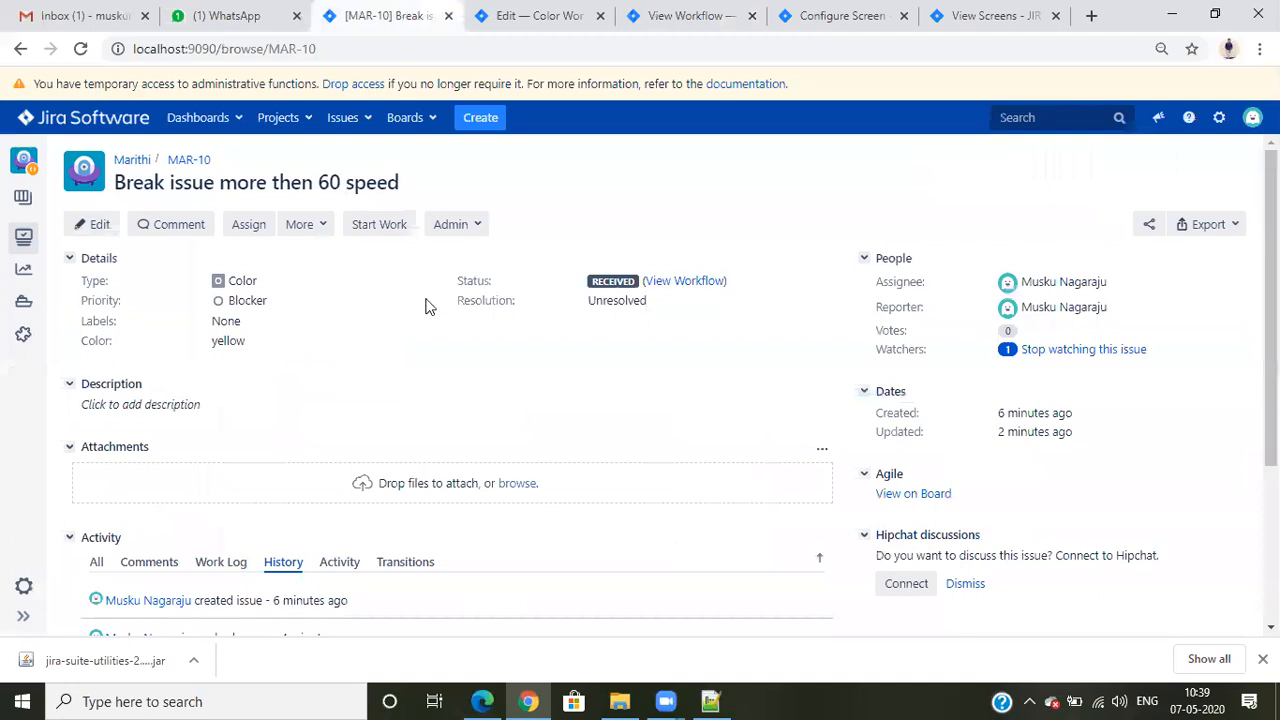
pyautogui.click(82, 49)
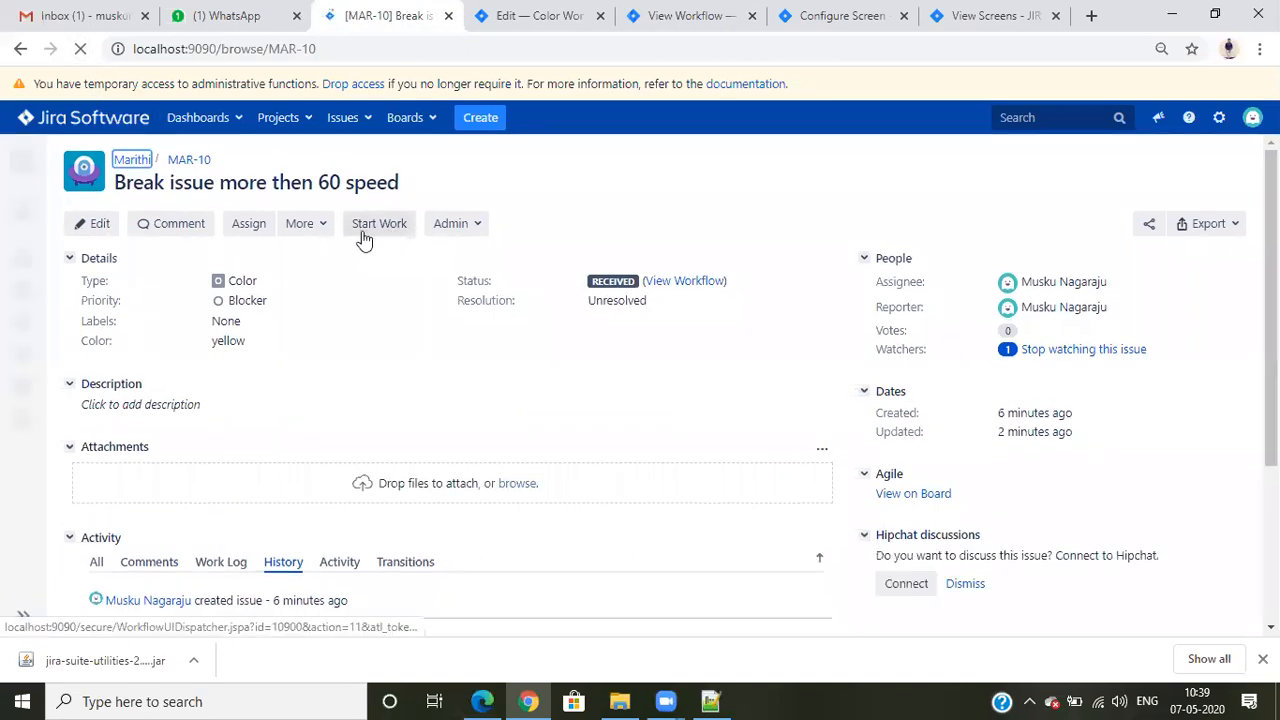
pyautogui.click(1118, 282)
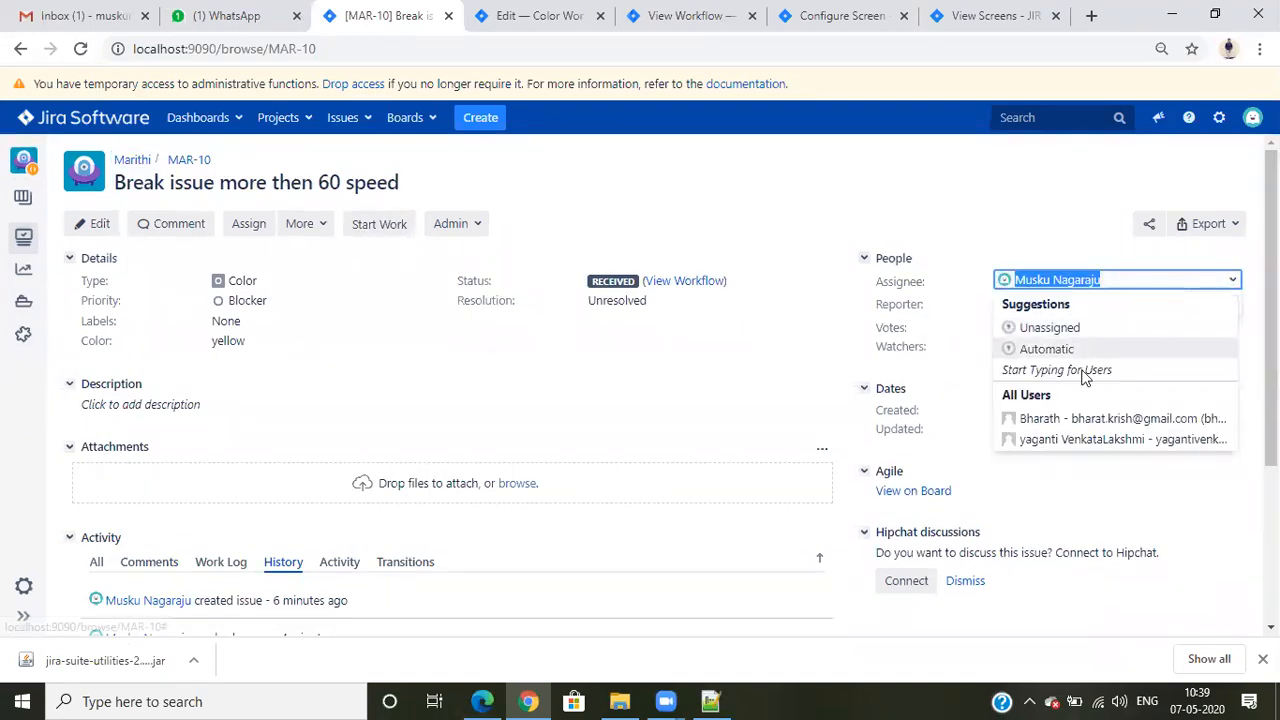
pyautogui.click(1060, 420)
pyautogui.click(1207, 305)
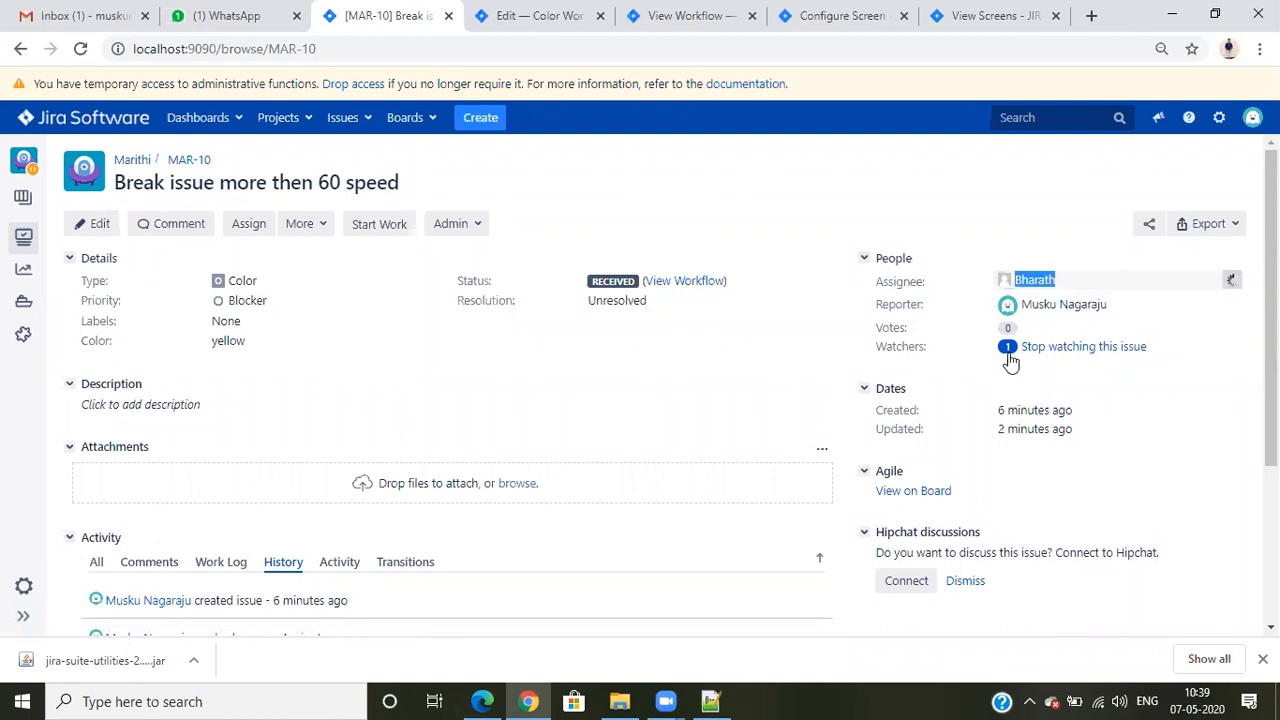
pyautogui.click(82, 50)
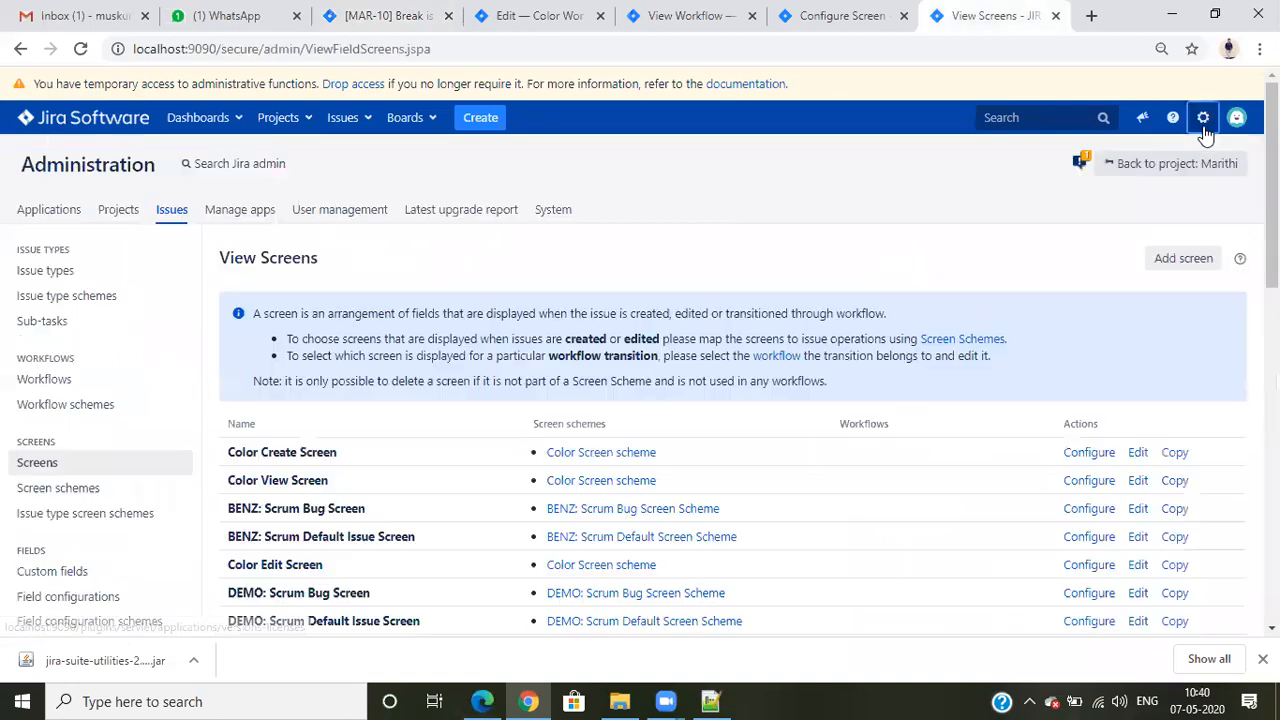
pyautogui.click(1203, 117)
pyautogui.click(1148, 250)
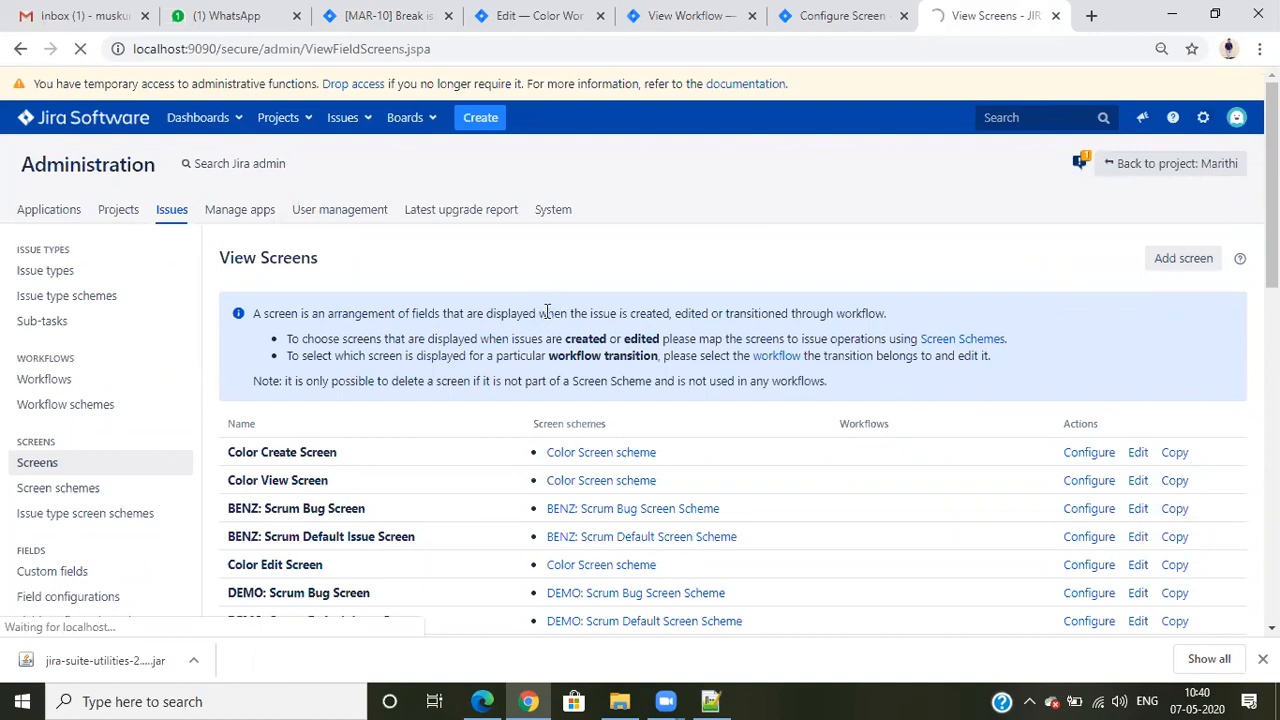
pyautogui.click(118, 10)
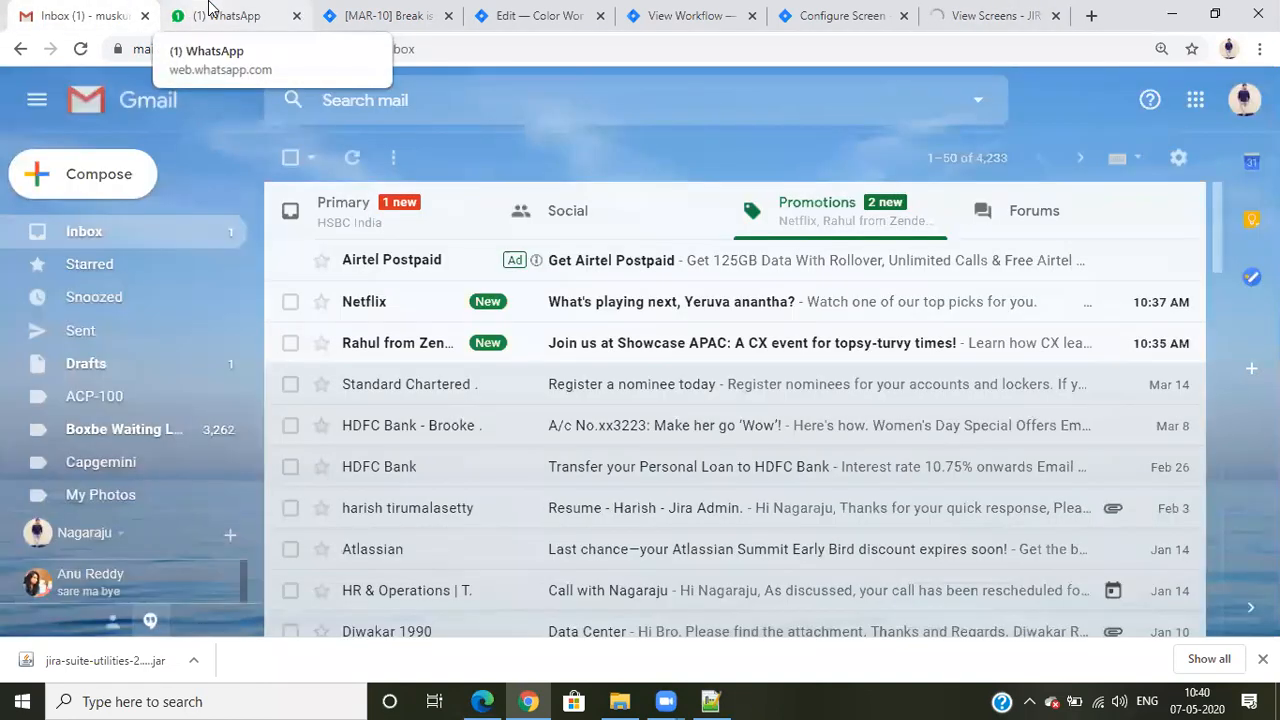
pyautogui.click(318, 212)
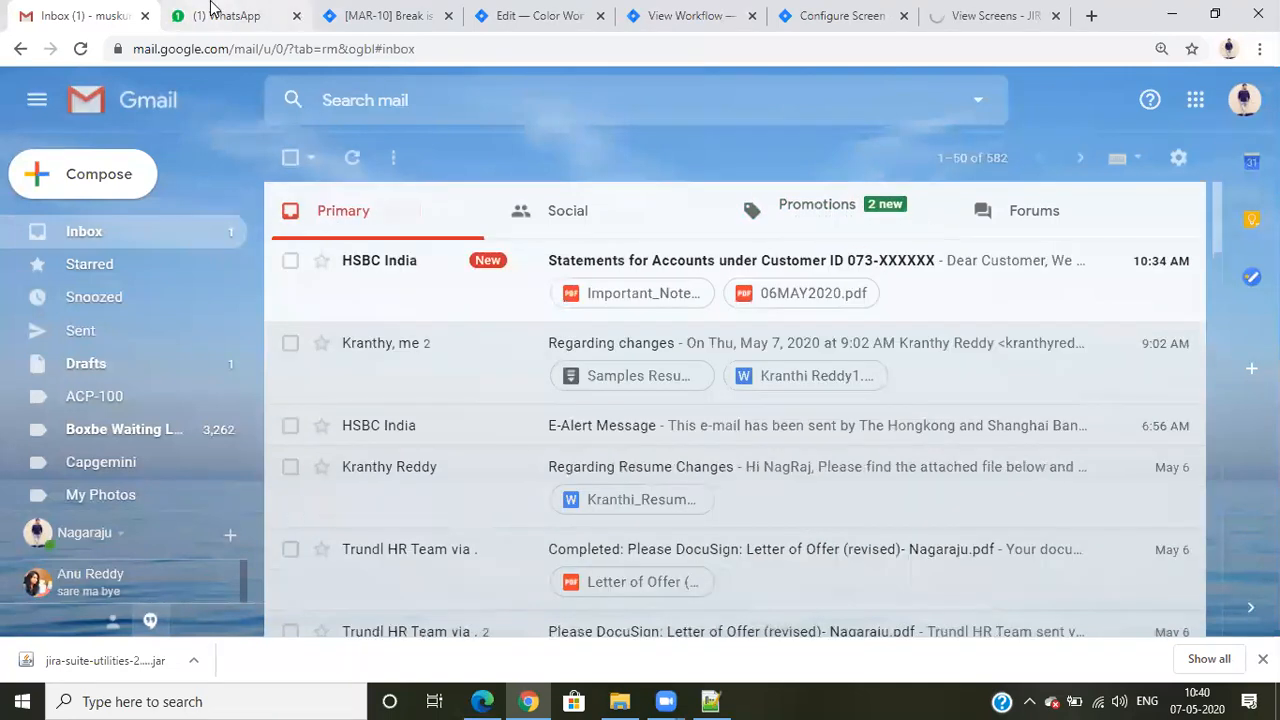
pyautogui.click(209, 10)
pyautogui.click(858, 14)
pyautogui.click(966, 16)
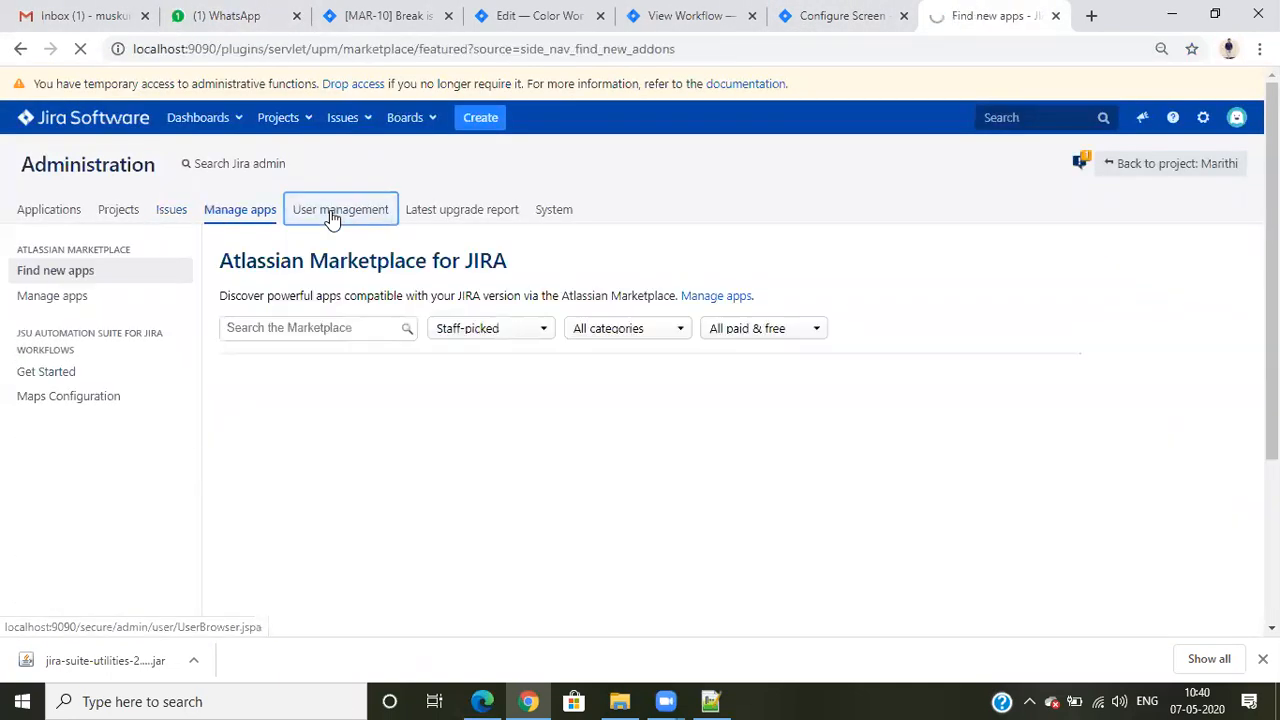
# - Open Jira's user management and examine which users belong to the jira-administrators group
pyautogui.click(333, 218)
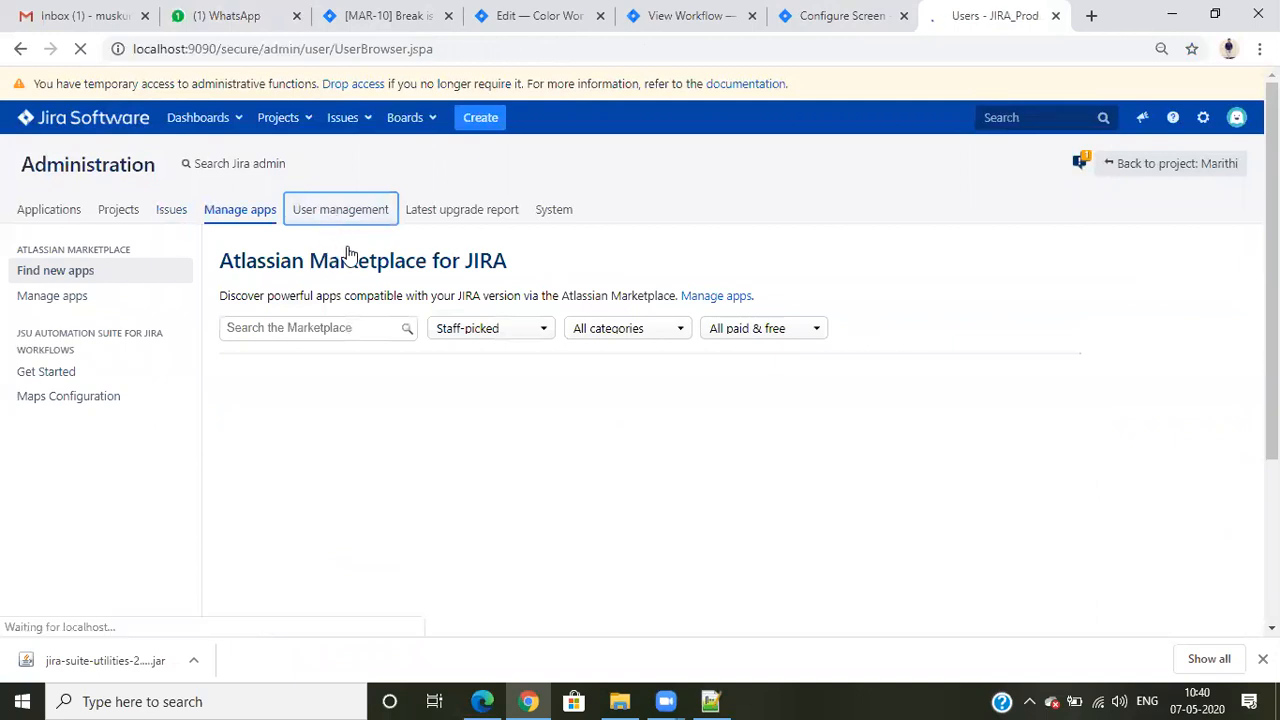
pyautogui.scroll(-3, 434, 400)
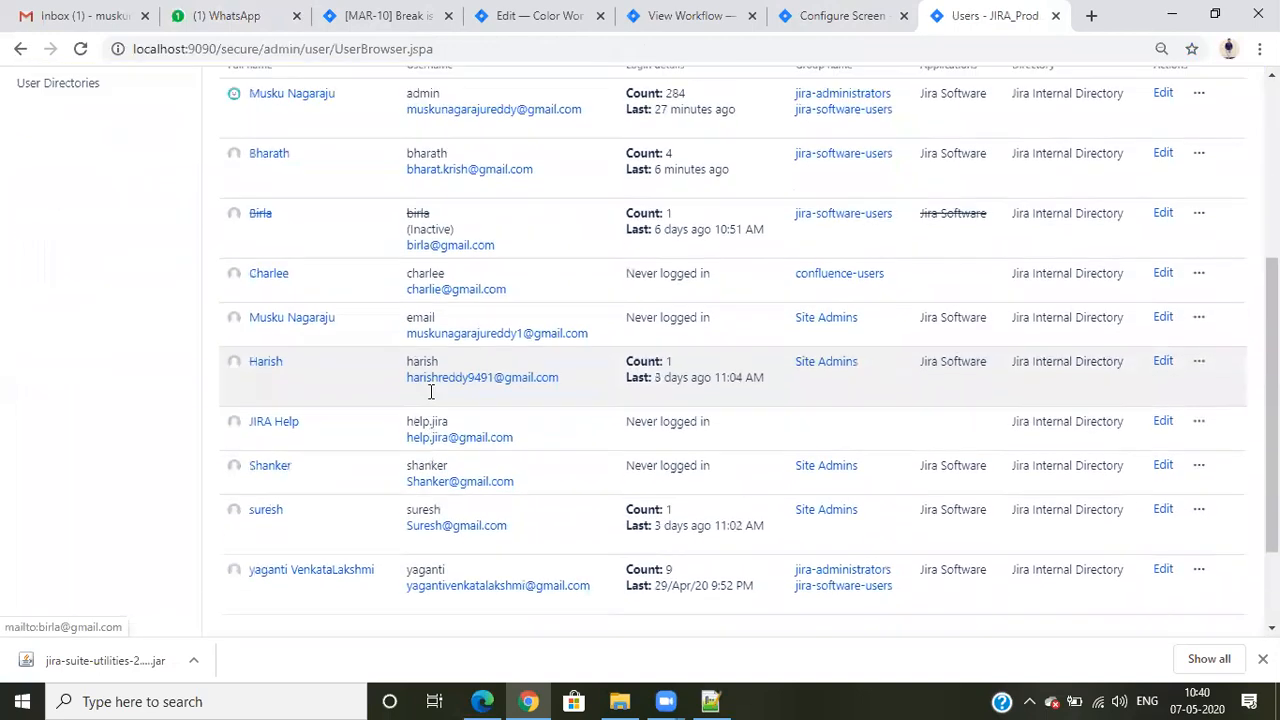
pyautogui.scroll(2, 433, 391)
pyautogui.scroll(-2, 432, 390)
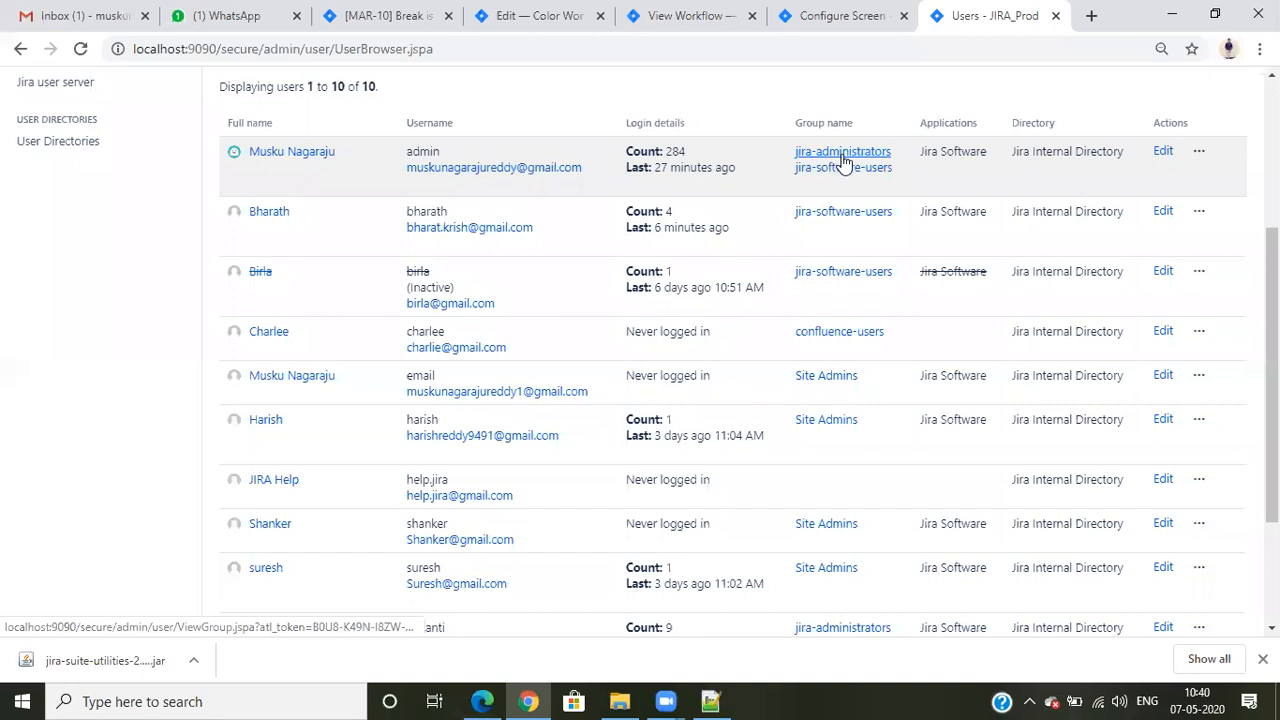
pyautogui.scroll(-3, 868, 378)
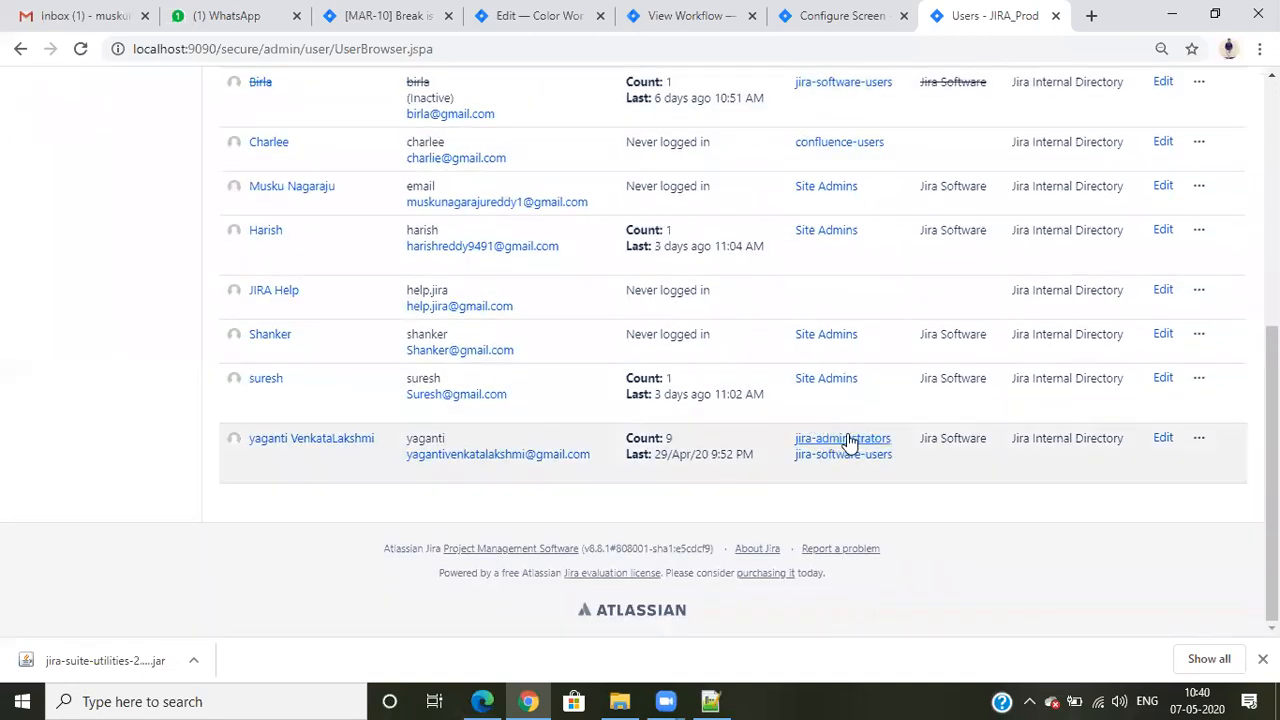
pyautogui.scroll(2, 848, 445)
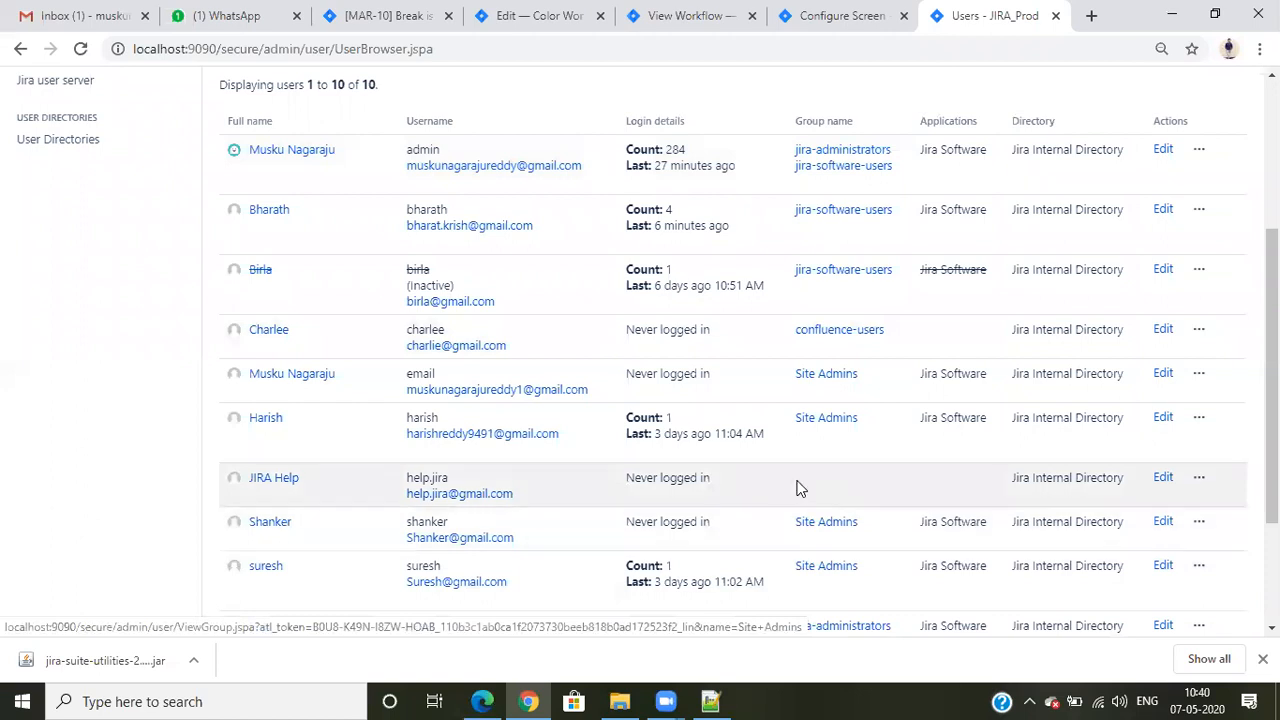
pyautogui.scroll(3, 790, 450)
# - Return to the Color Workflow, show it as a diagram and open it for editing
pyautogui.click(703, 8)
pyautogui.click(250, 355)
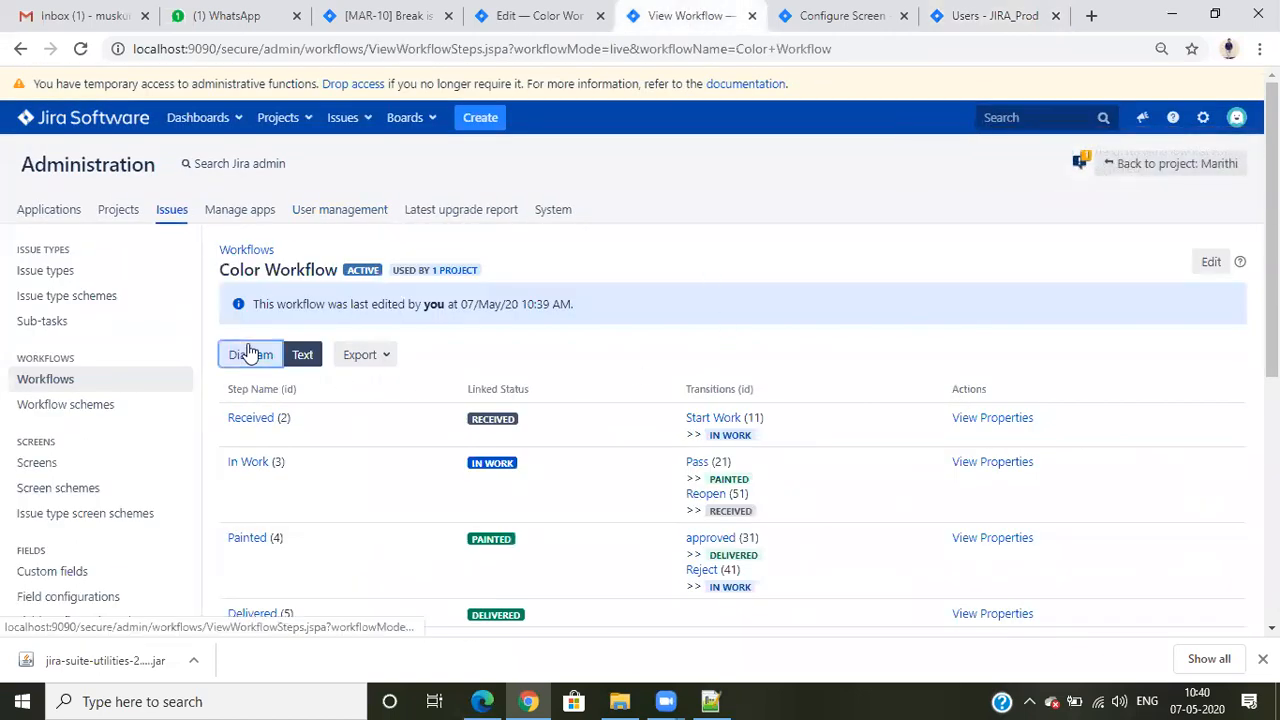
pyautogui.click(1208, 262)
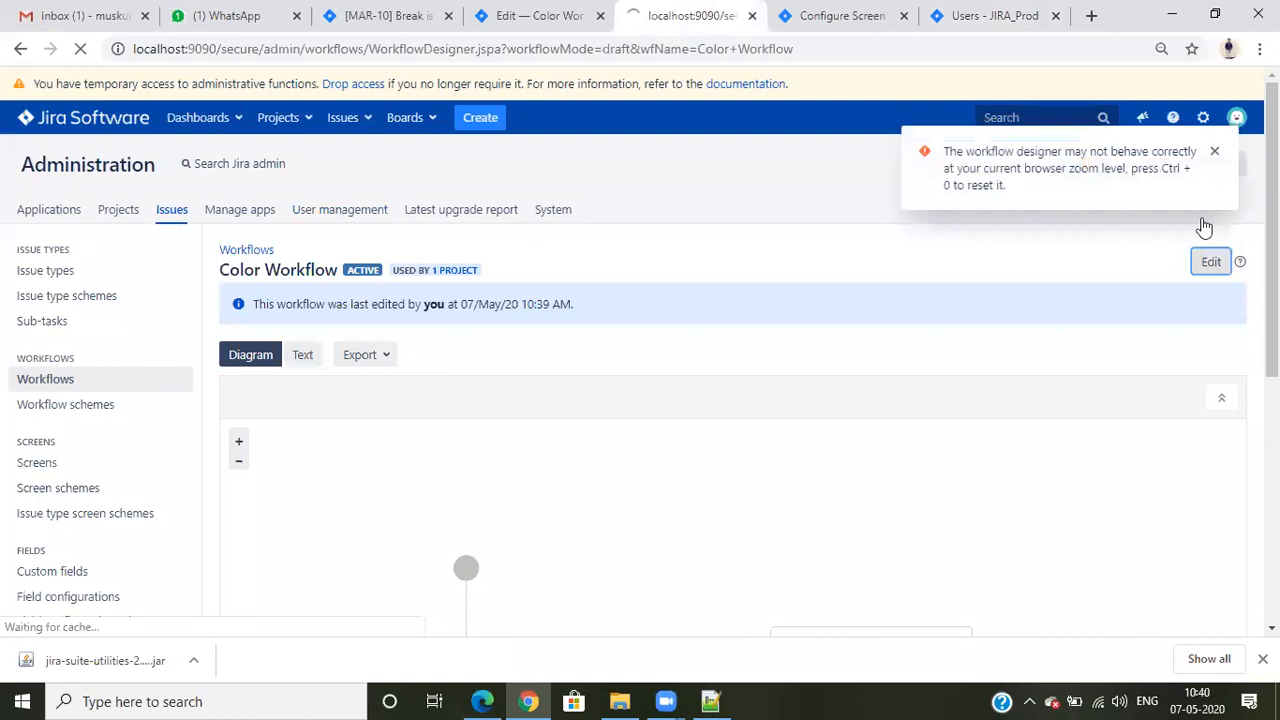
pyautogui.scroll(-3, 905, 423)
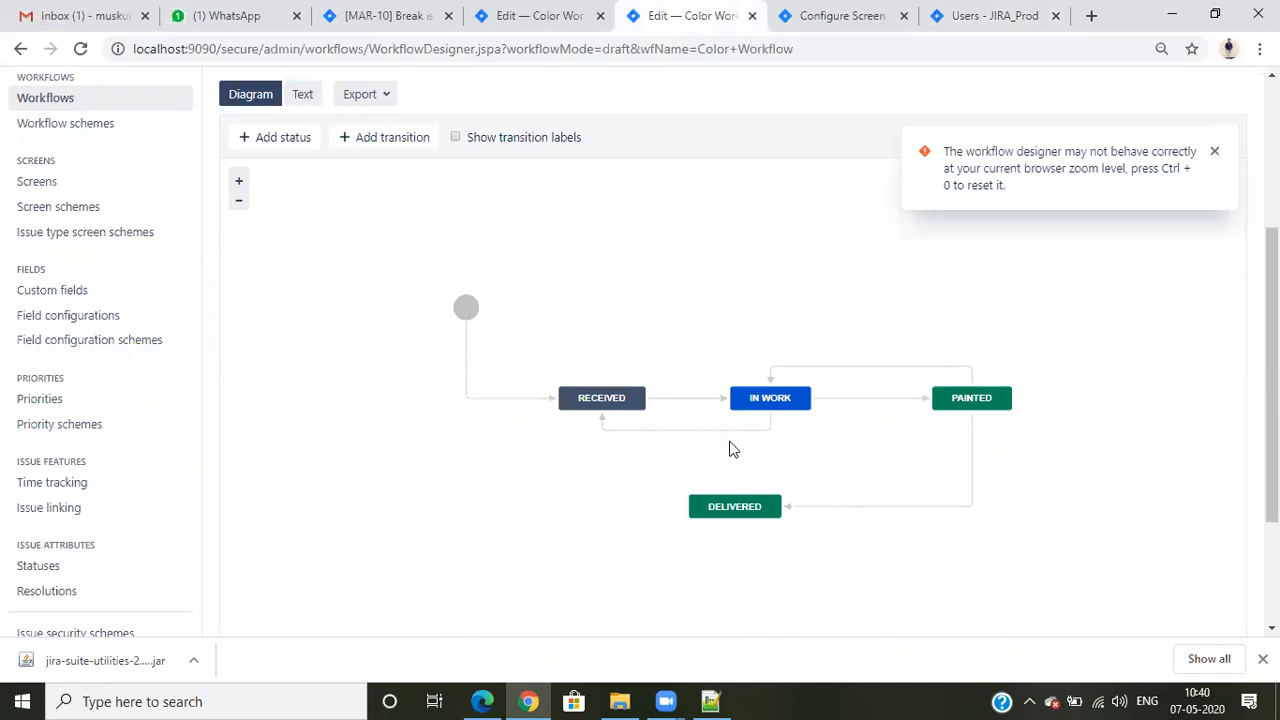
# - Open the conditions of the Start Work transition and delete the jira-administrators group condition
pyautogui.click(679, 399)
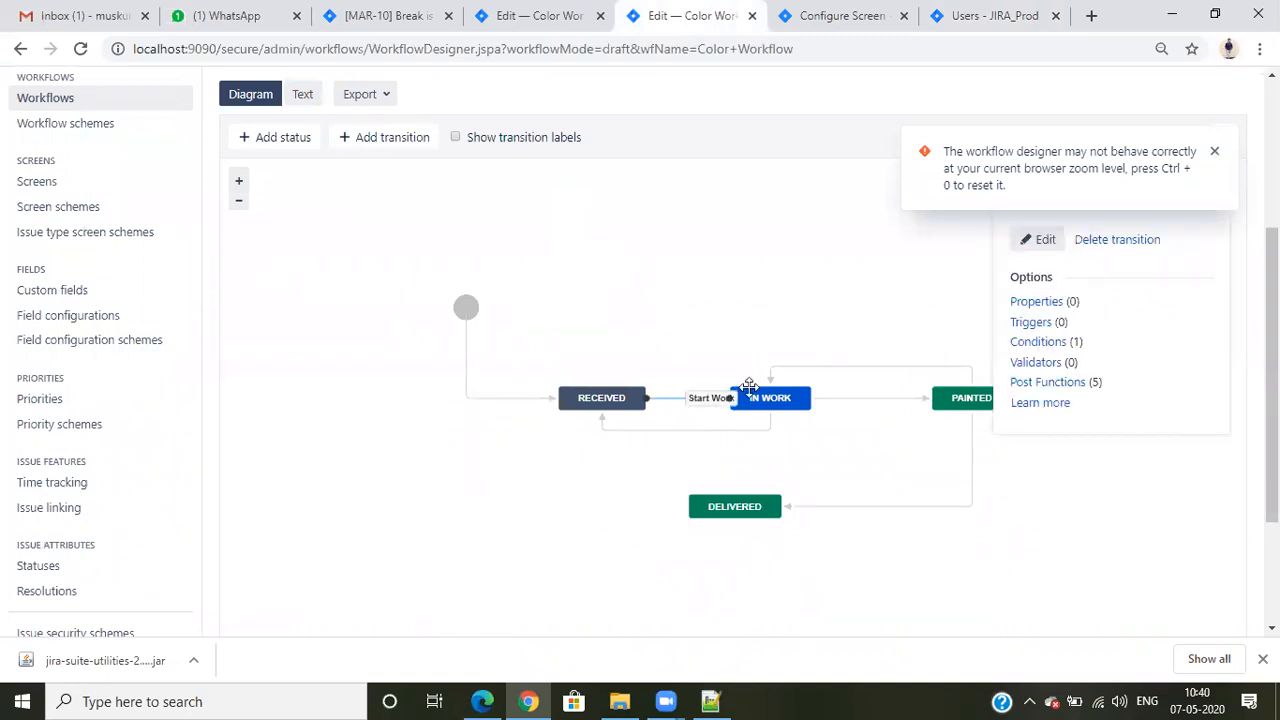
pyautogui.click(1015, 342)
pyautogui.click(527, 16)
pyautogui.scroll(-2, 836, 441)
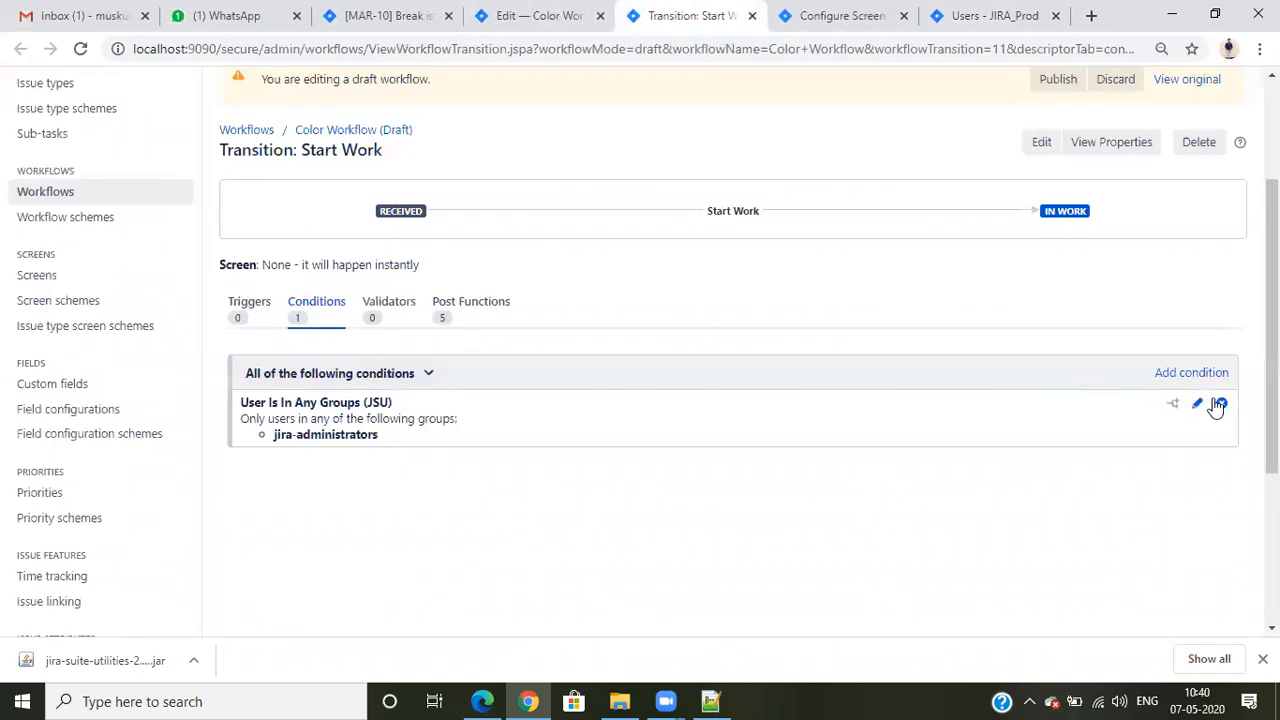
pyautogui.click(1218, 405)
# - Start adding a condition to the Start Work transition and examine the user, group and role condition types, checking MAR-10 for reference
pyautogui.click(274, 563)
pyautogui.scroll(-4, 430, 412)
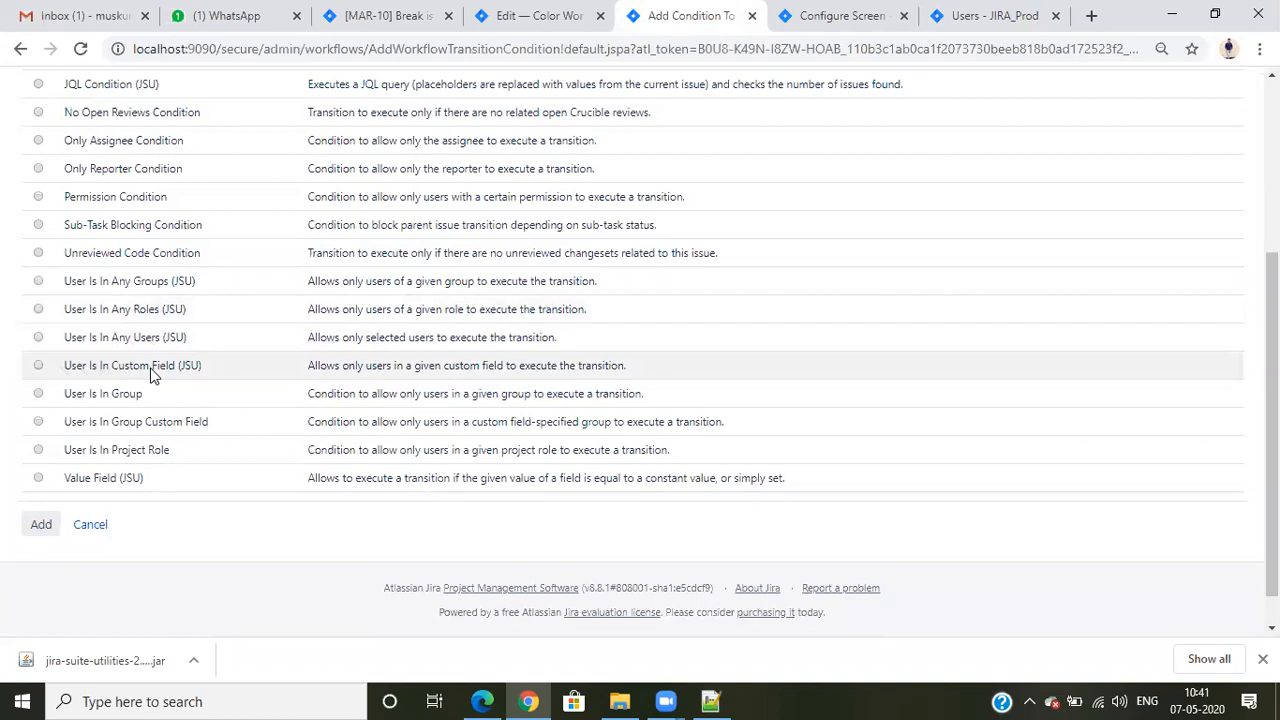
pyautogui.click(400, 13)
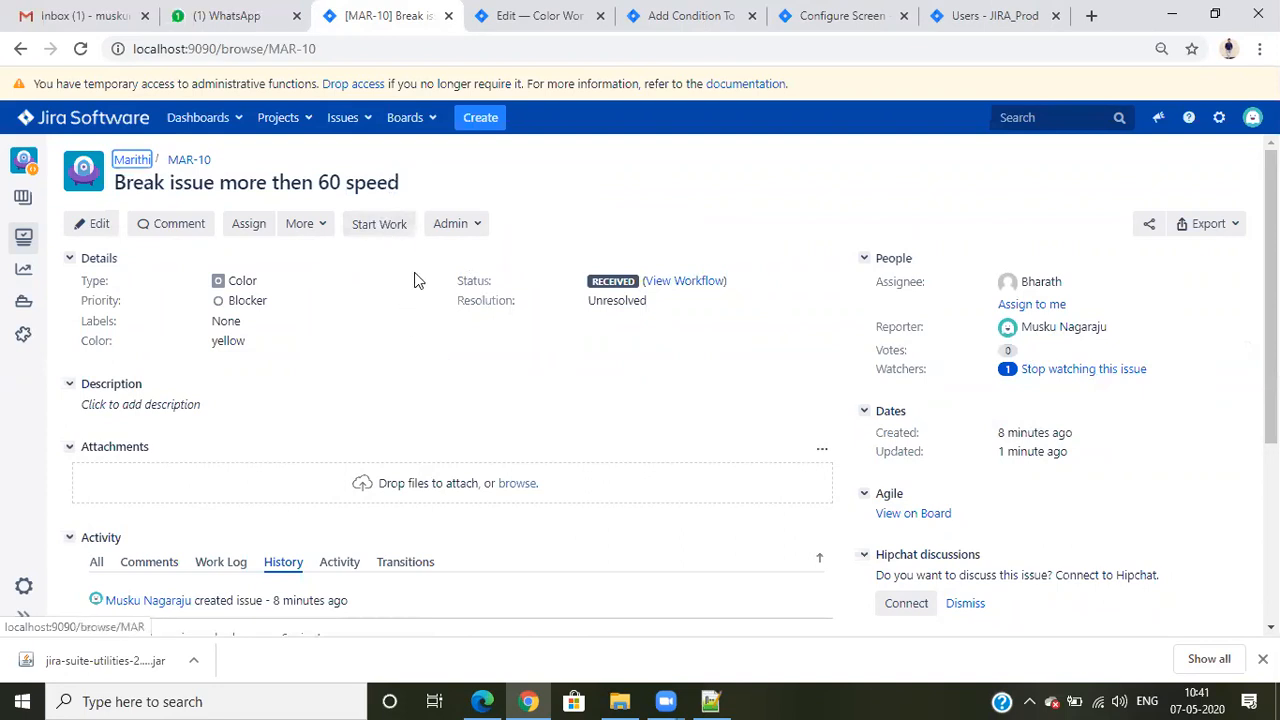
pyautogui.hotkey('ctrl', 'Tab')
pyautogui.hotkey('ctrl', 'Tab')
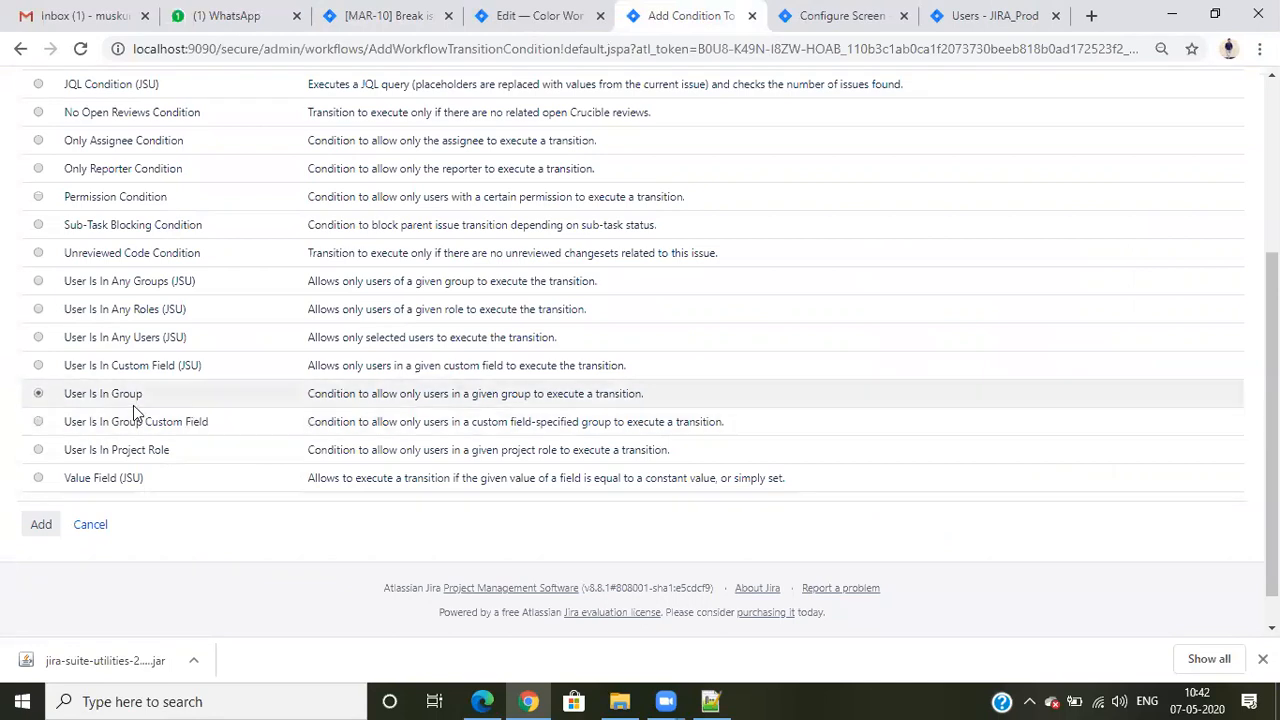
pyautogui.moveTo(186, 451); pyautogui.dragTo(167, 338)
pyautogui.moveTo(200, 343); pyautogui.dragTo(43, 281)
pyautogui.click(224, 347)
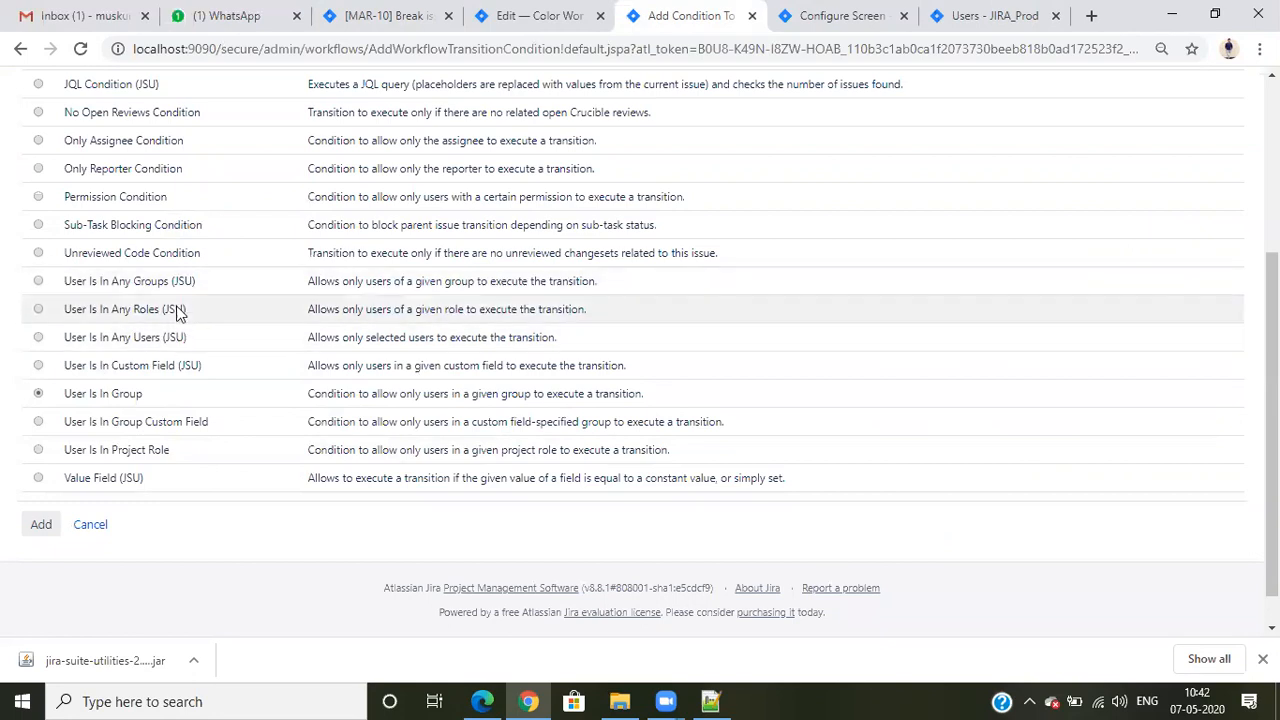
pyautogui.moveTo(115, 438); pyautogui.dragTo(66, 400)
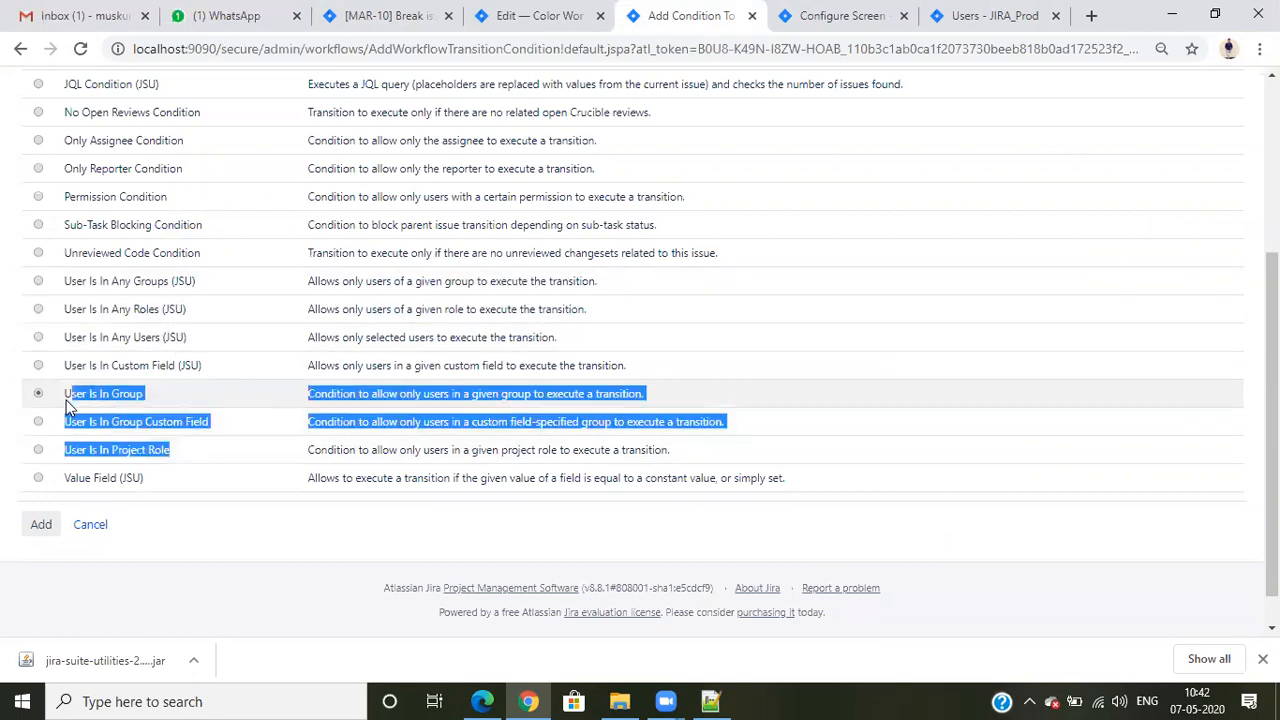
pyautogui.click(92, 398)
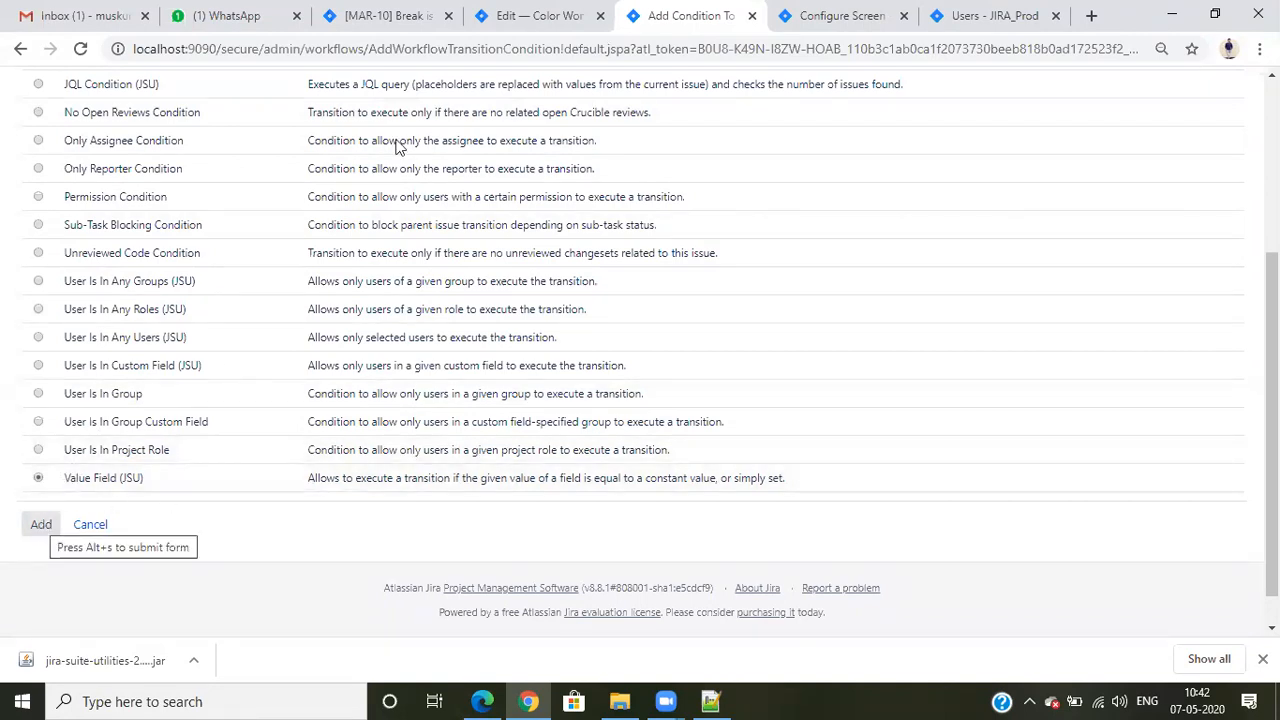
# - Return to MAR-10, reload it and examine the Color field's options without changing its value
pyautogui.click(449, 6)
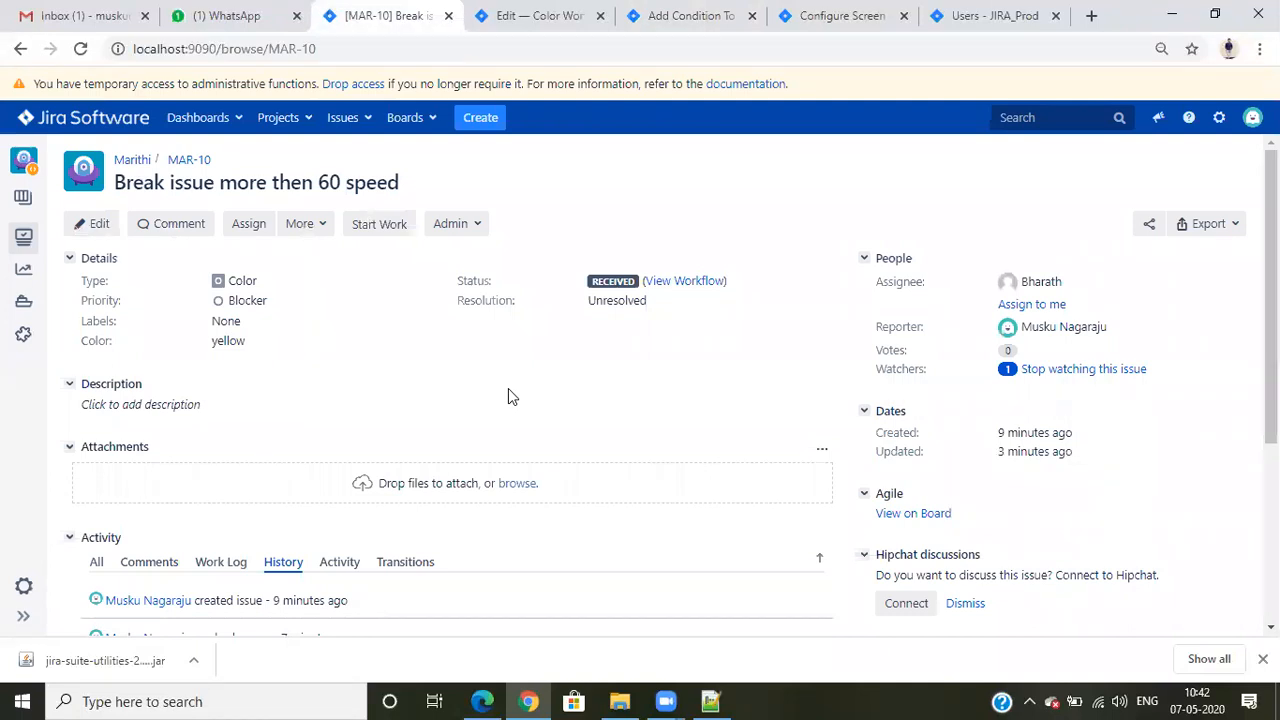
pyautogui.click(81, 49)
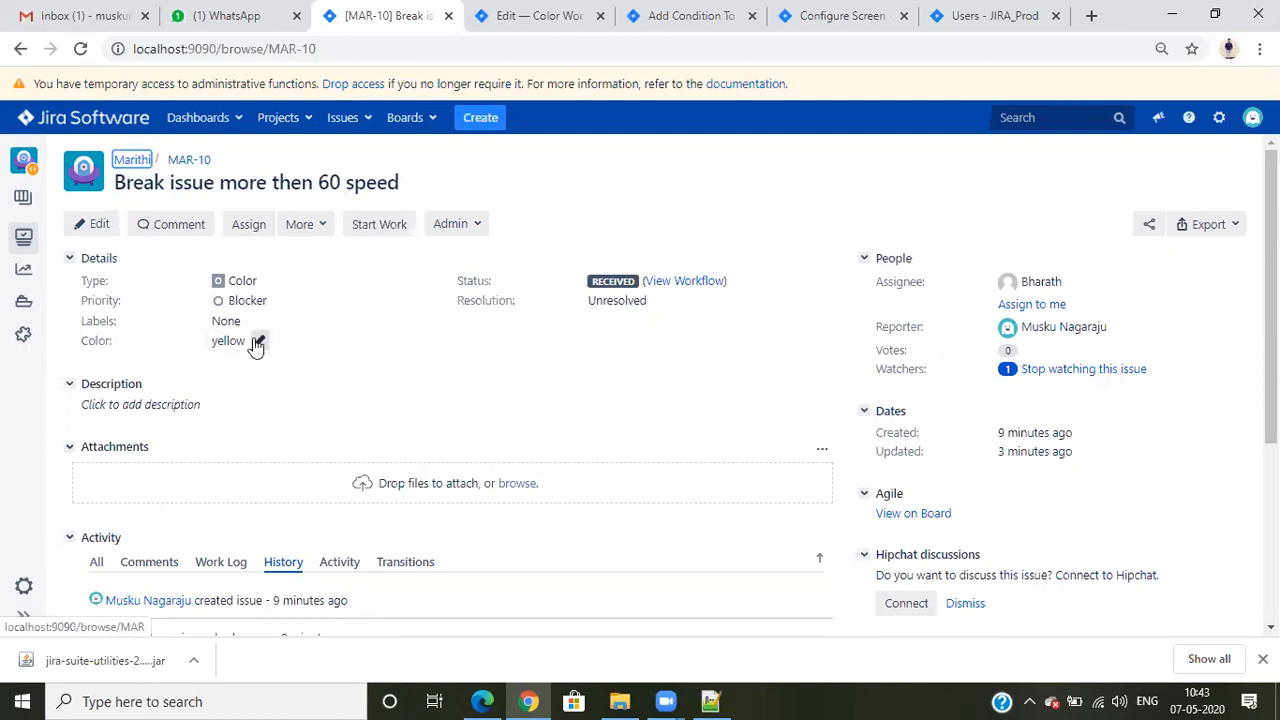
pyautogui.click(257, 342)
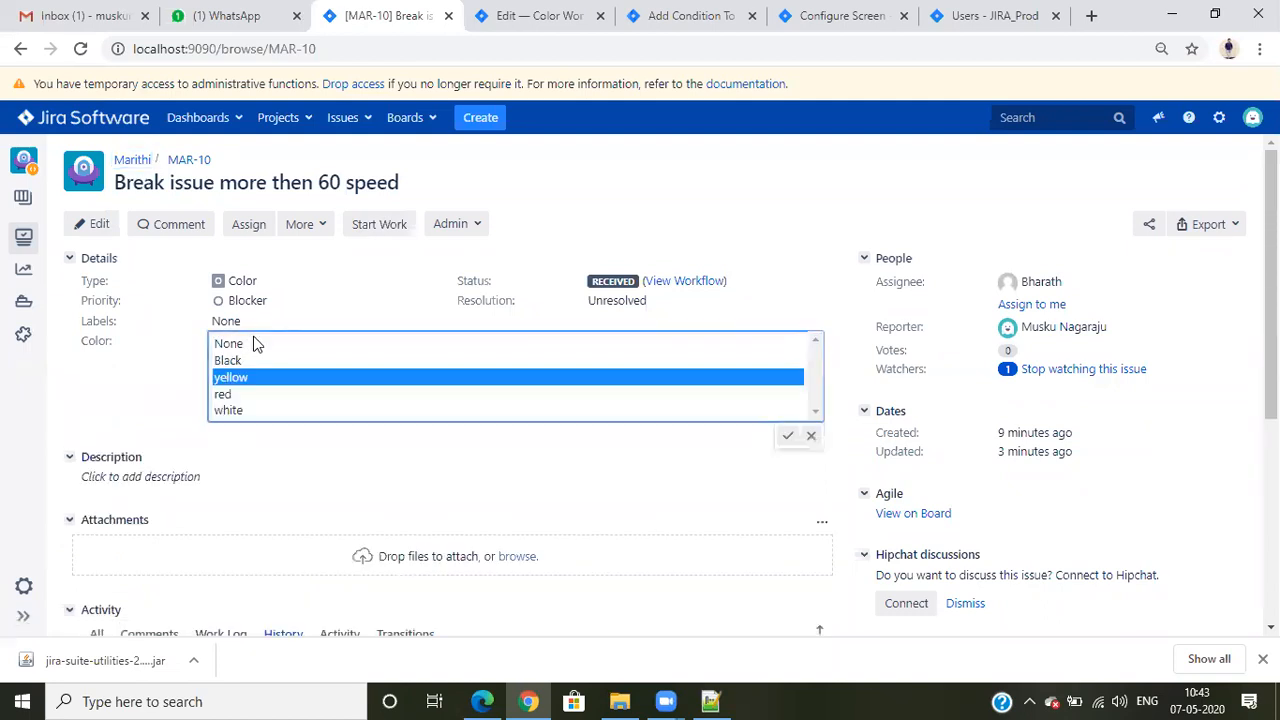
pyautogui.click(253, 441)
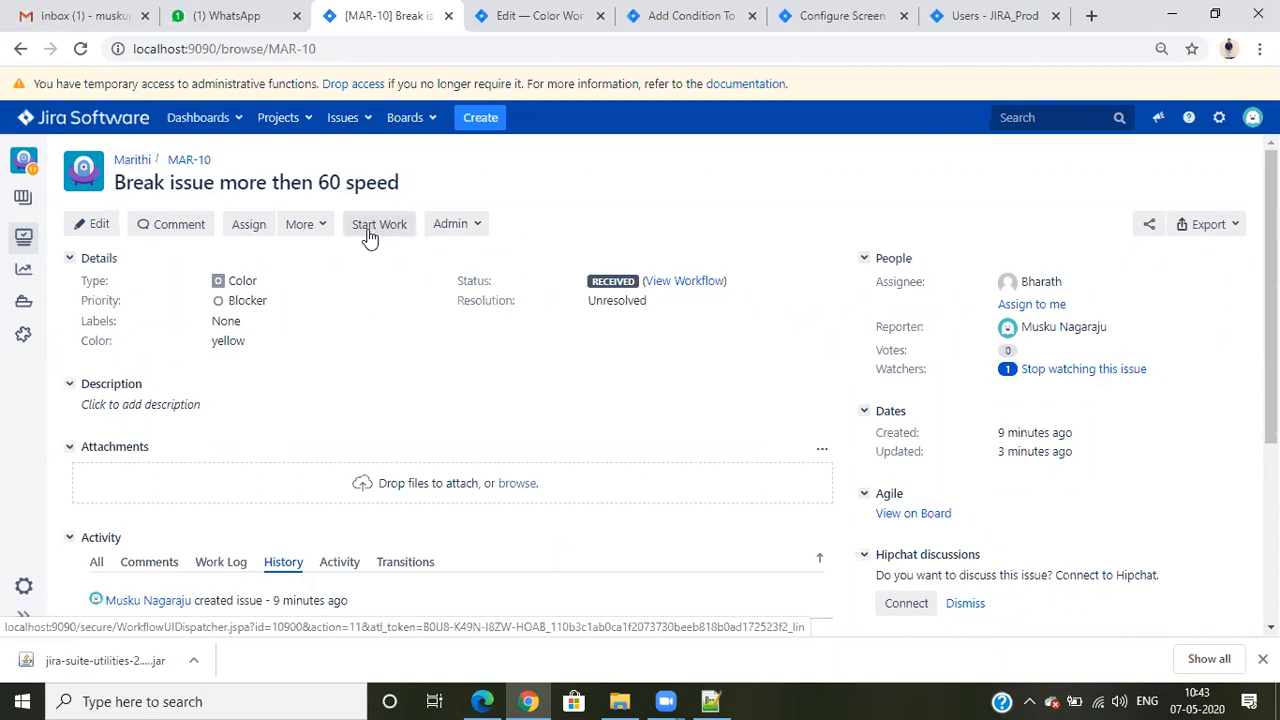
# - Return to the list of condition types and add the Value Field (JSU) condition to the Start Work transition
pyautogui.click(540, 18)
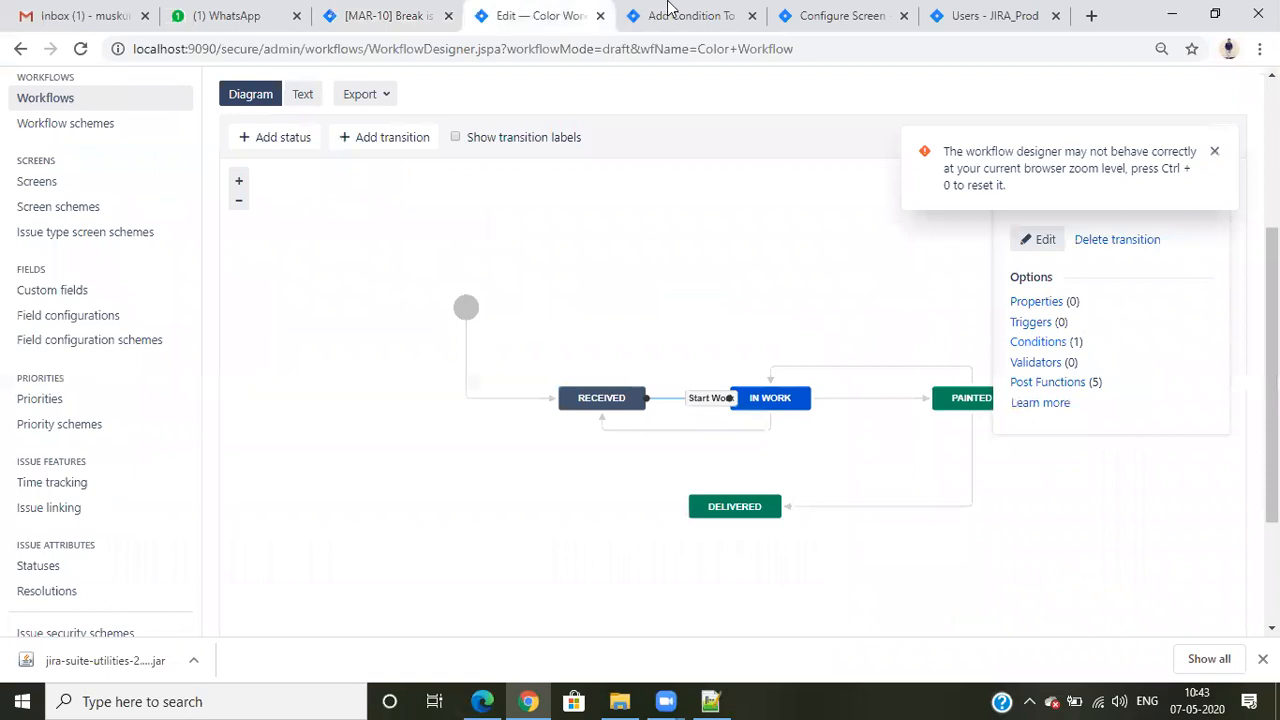
pyautogui.click(668, 12)
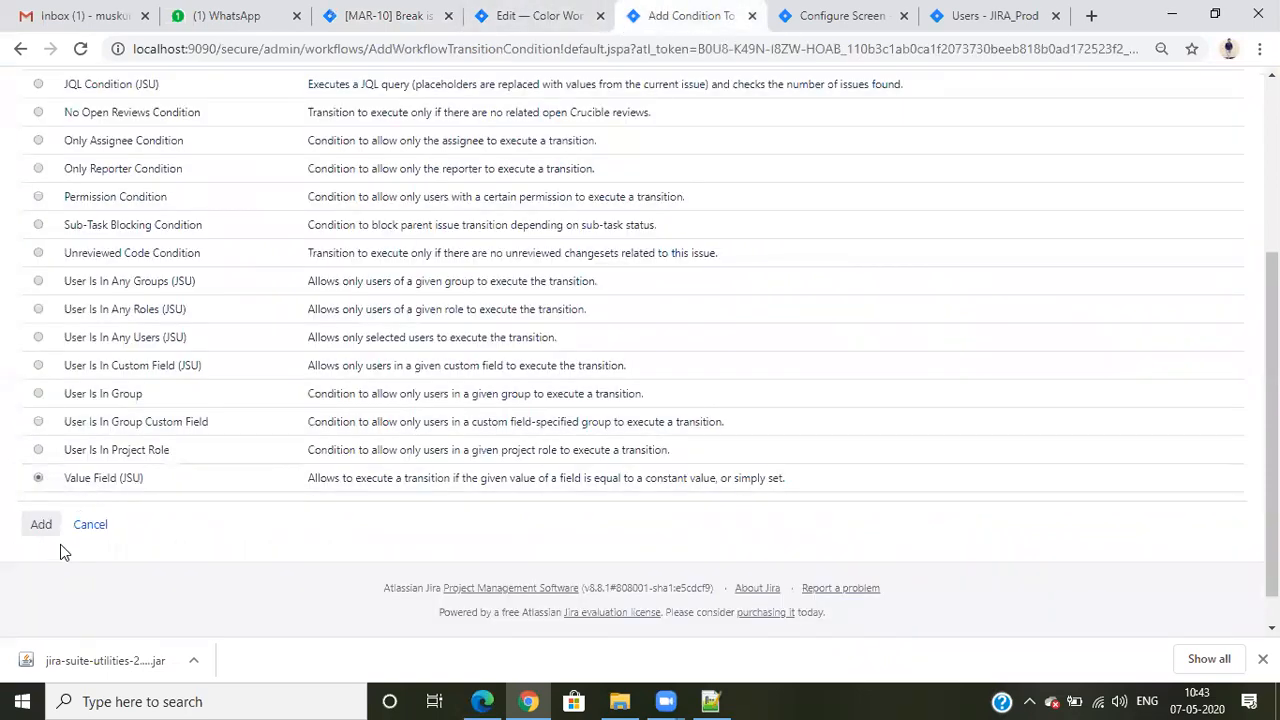
pyautogui.click(41, 524)
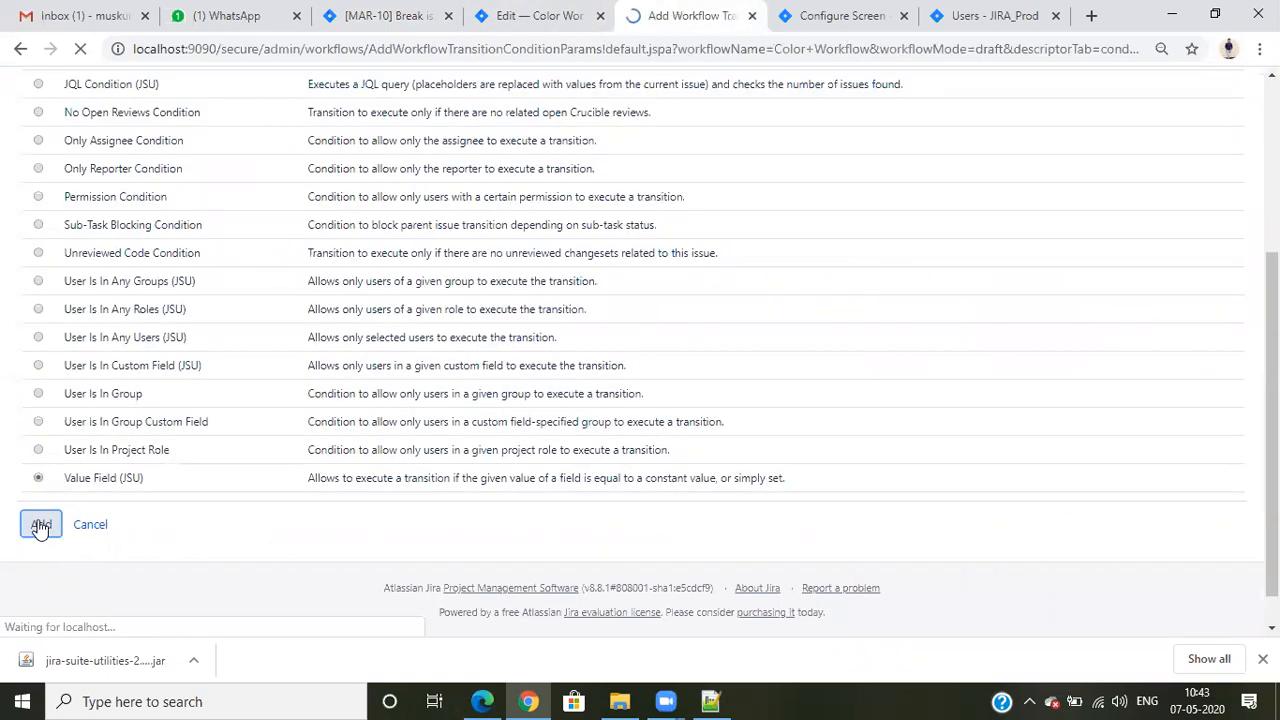
pyautogui.scroll(-2, 580, 365)
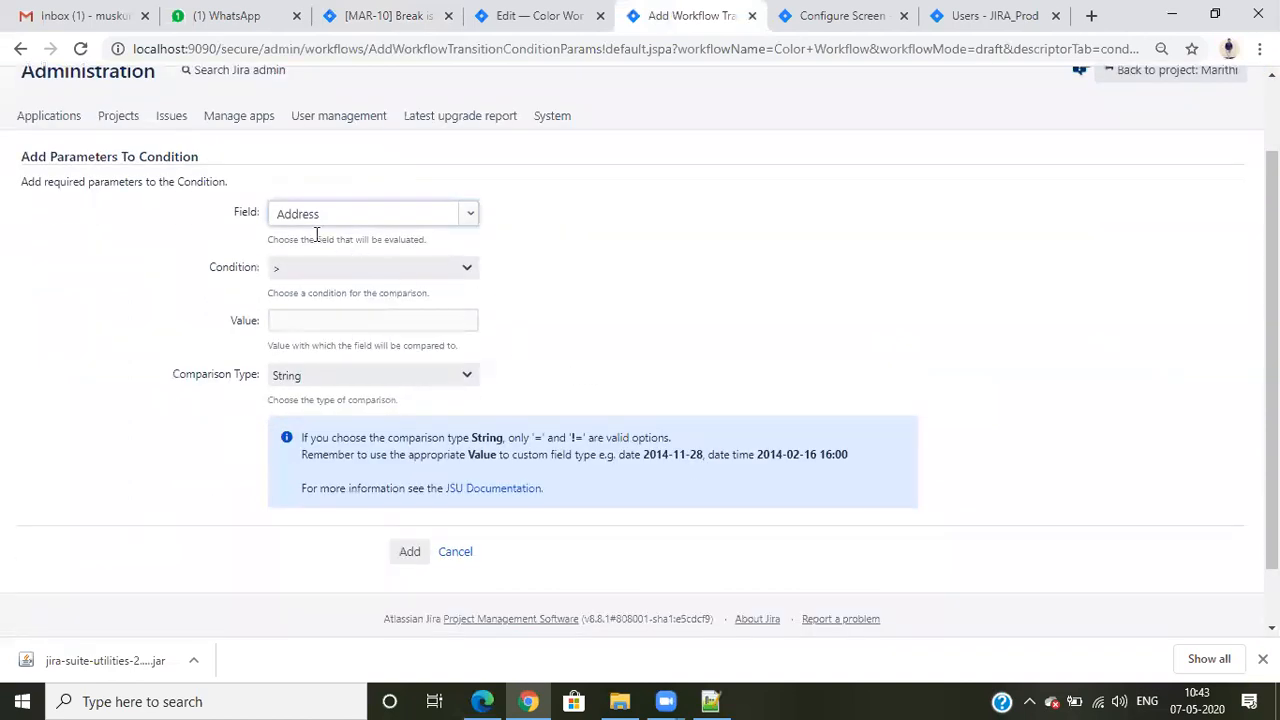
# - Set the condition's field to Color and its comparison operator to =, checking MAR-10 for the color value to use
pyautogui.click(335, 218)
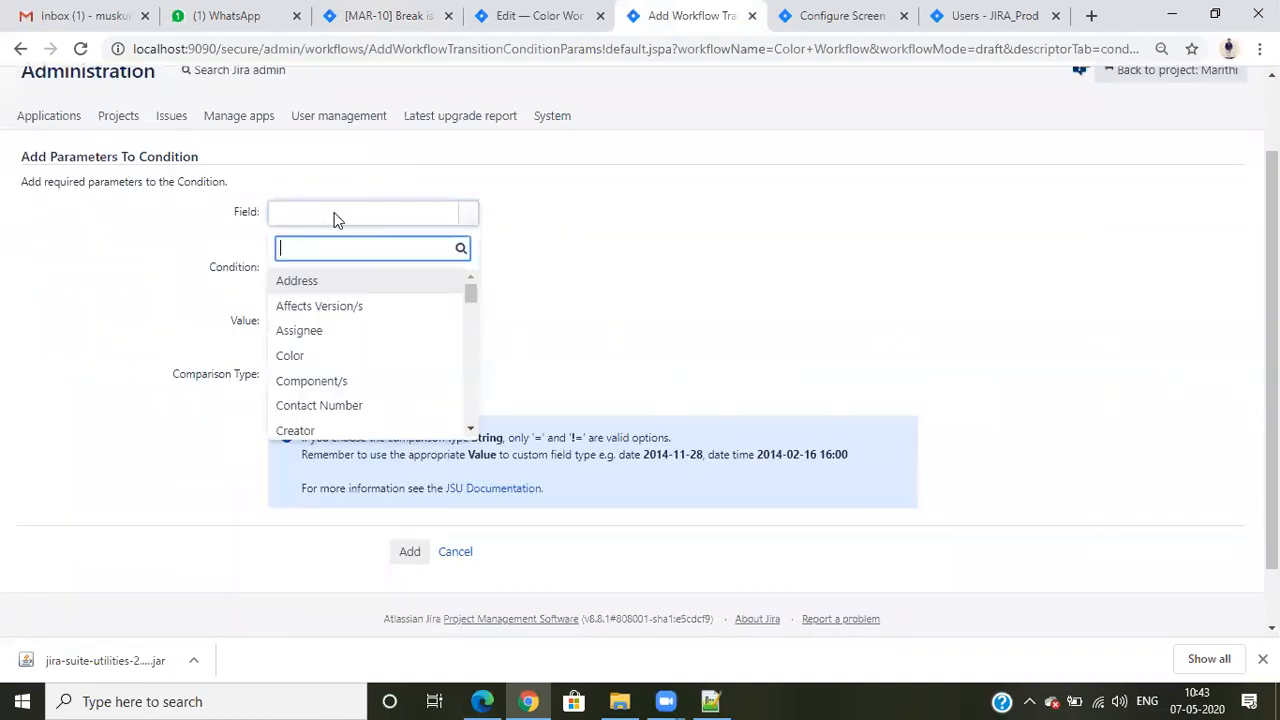
pyautogui.write('colo')
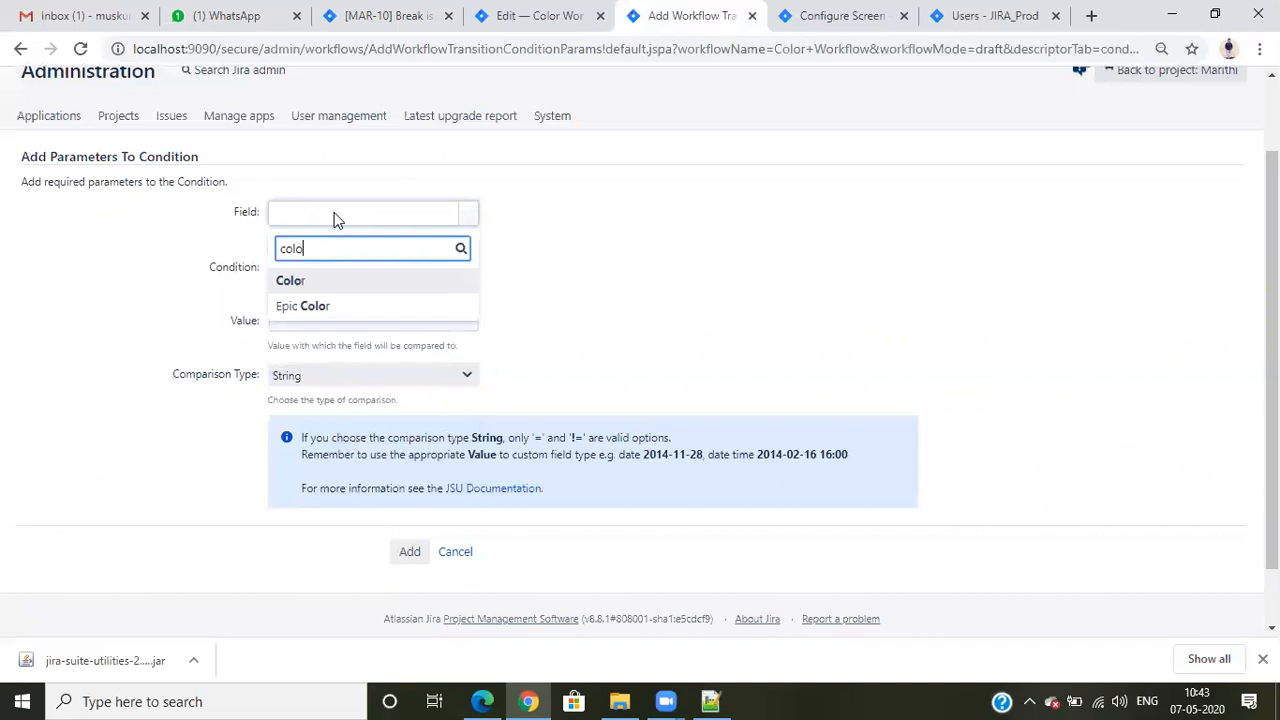
pyautogui.click(333, 283)
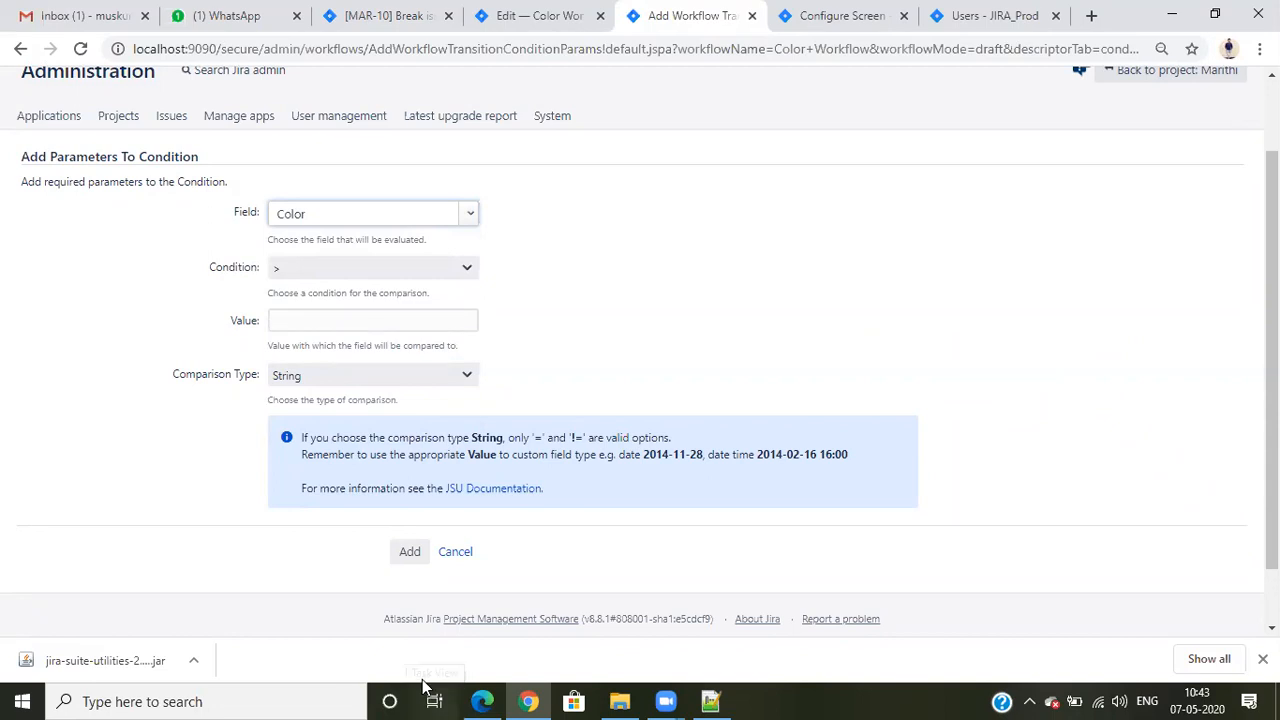
pyautogui.click(364, 268)
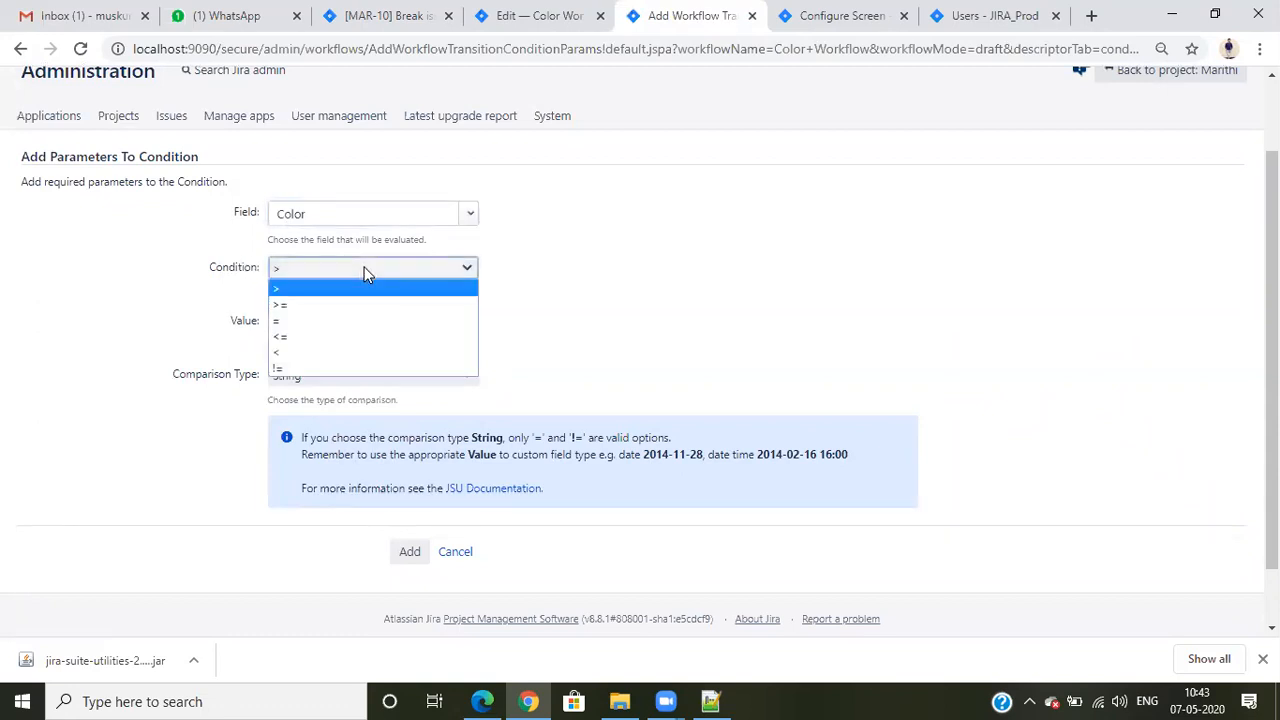
pyautogui.click(322, 322)
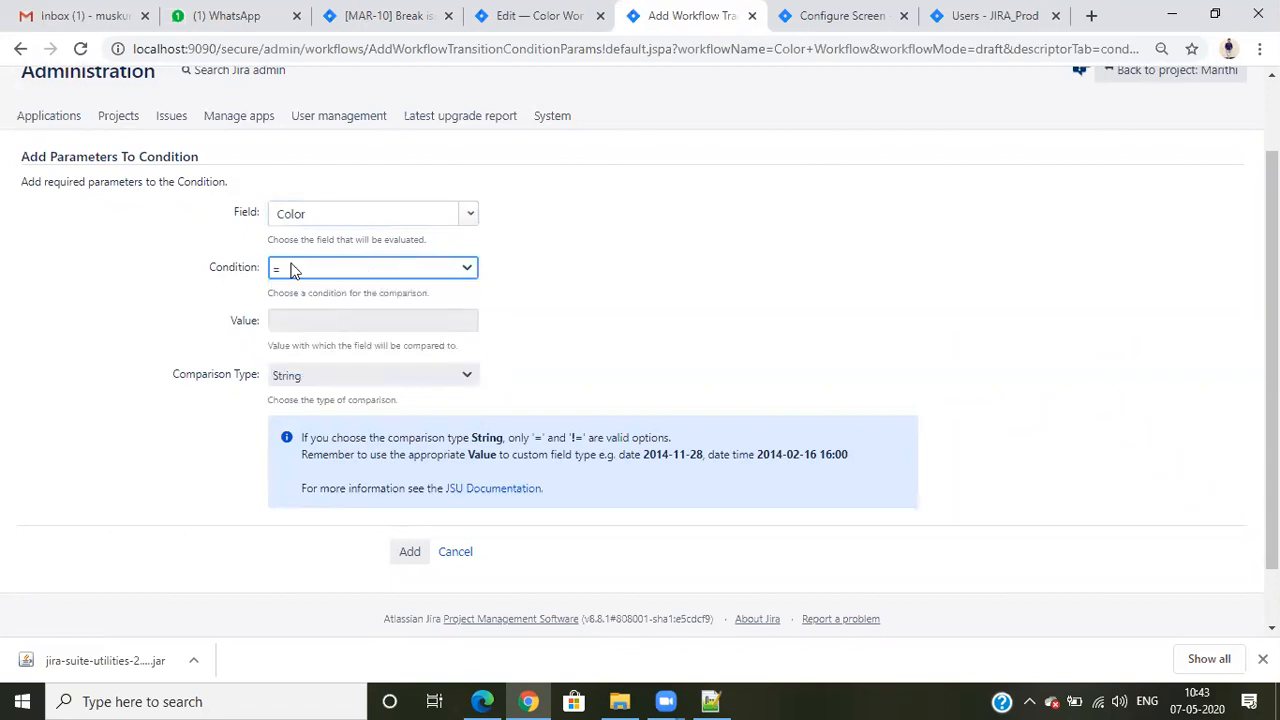
pyautogui.click(392, 12)
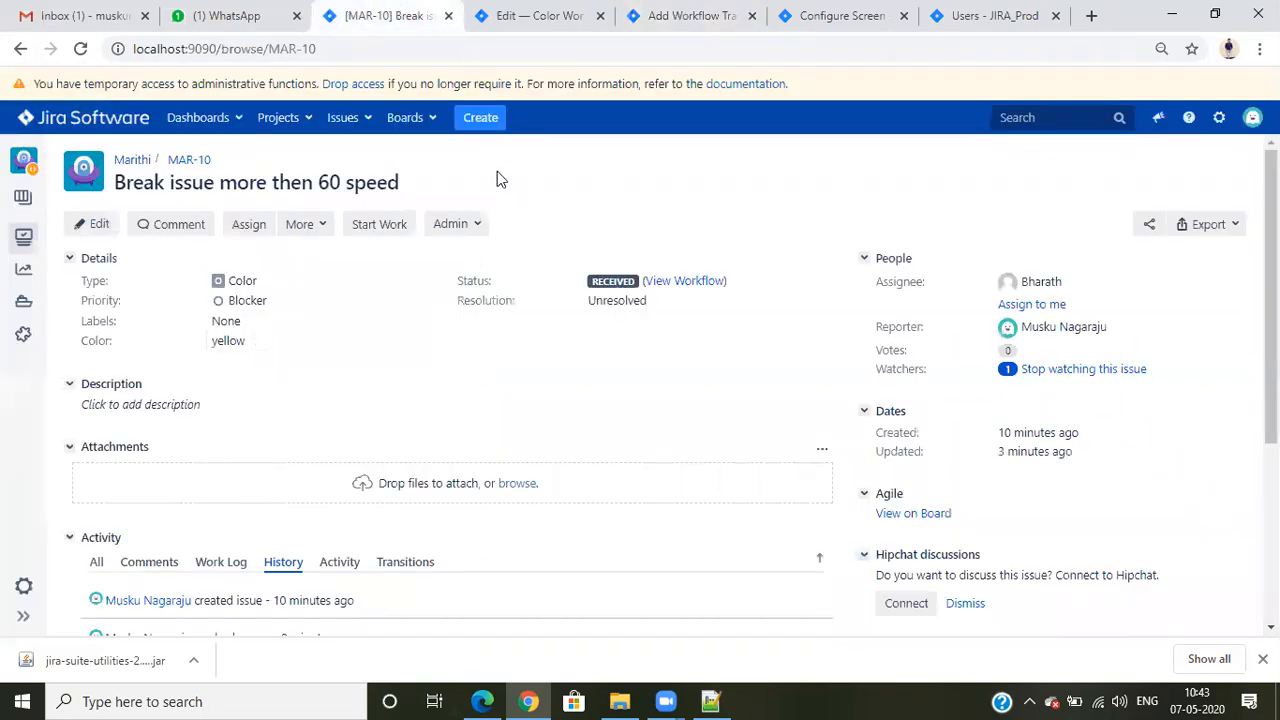
pyautogui.click(663, 13)
# - Set the comparison value to yellow with comparison type String and add the condition to Start Work
pyautogui.click(328, 320)
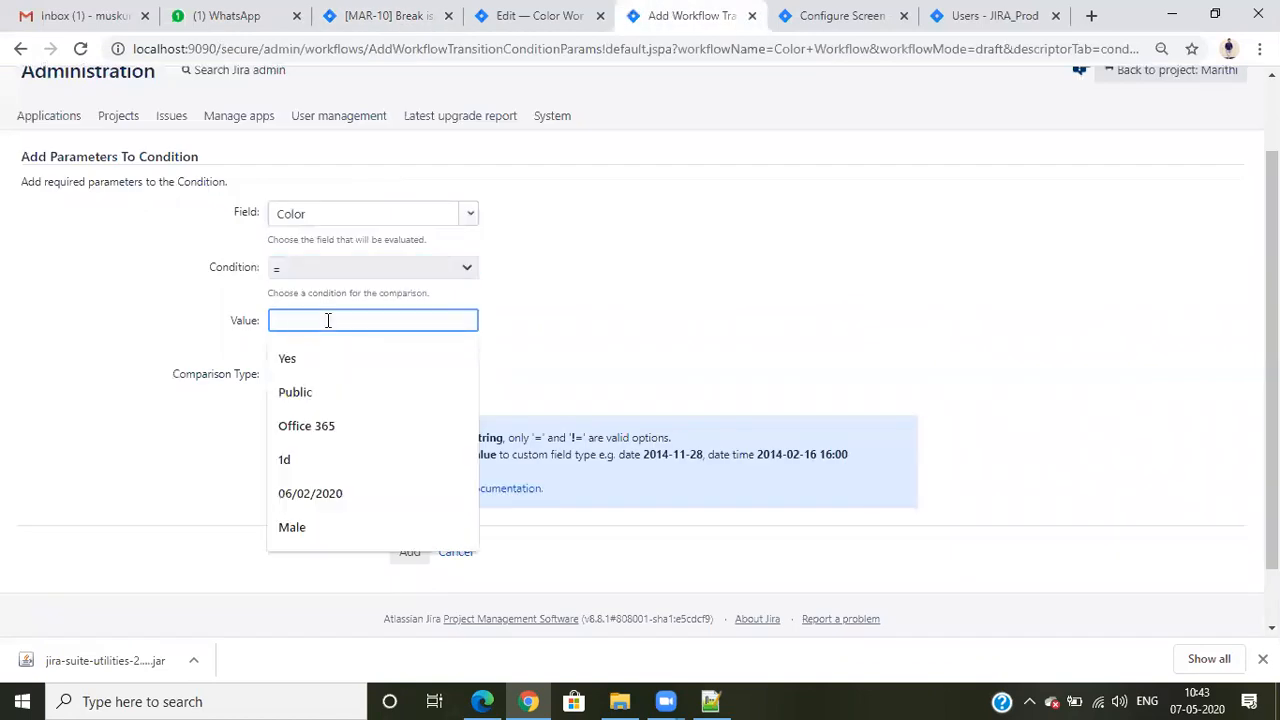
pyautogui.write('yellow')
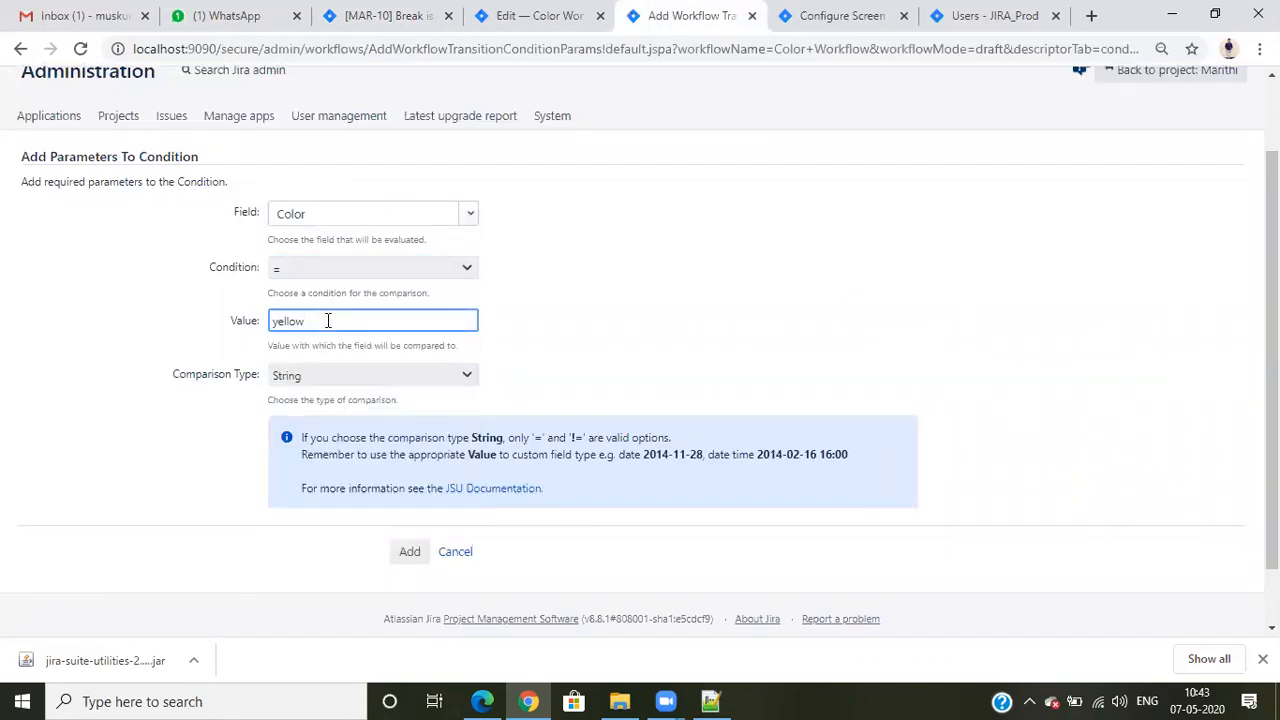
pyautogui.click(323, 375)
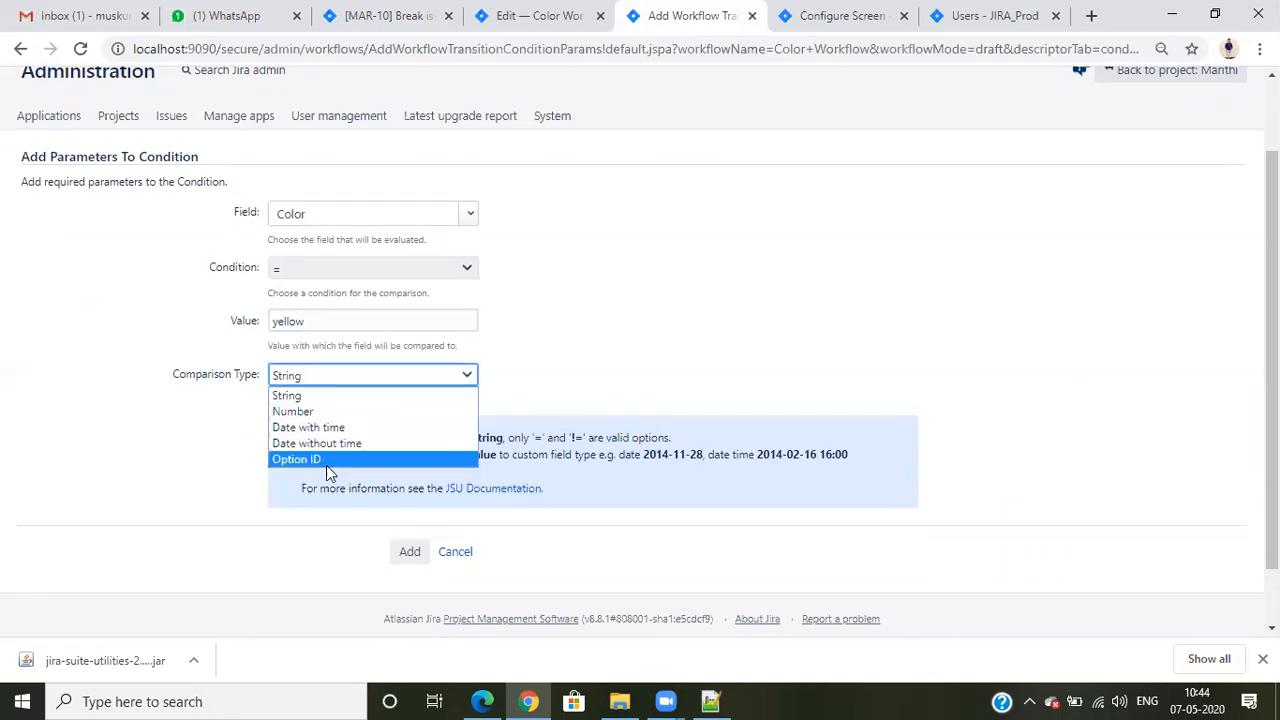
pyautogui.click(298, 397)
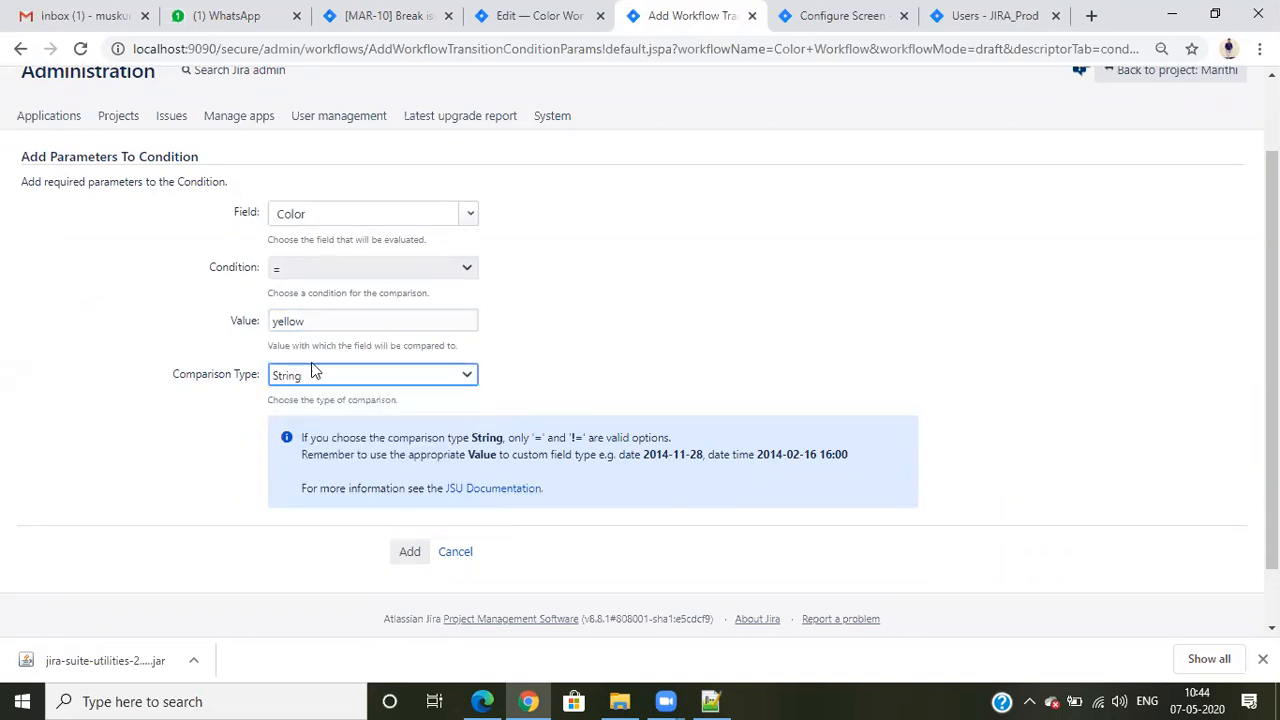
pyautogui.click(412, 553)
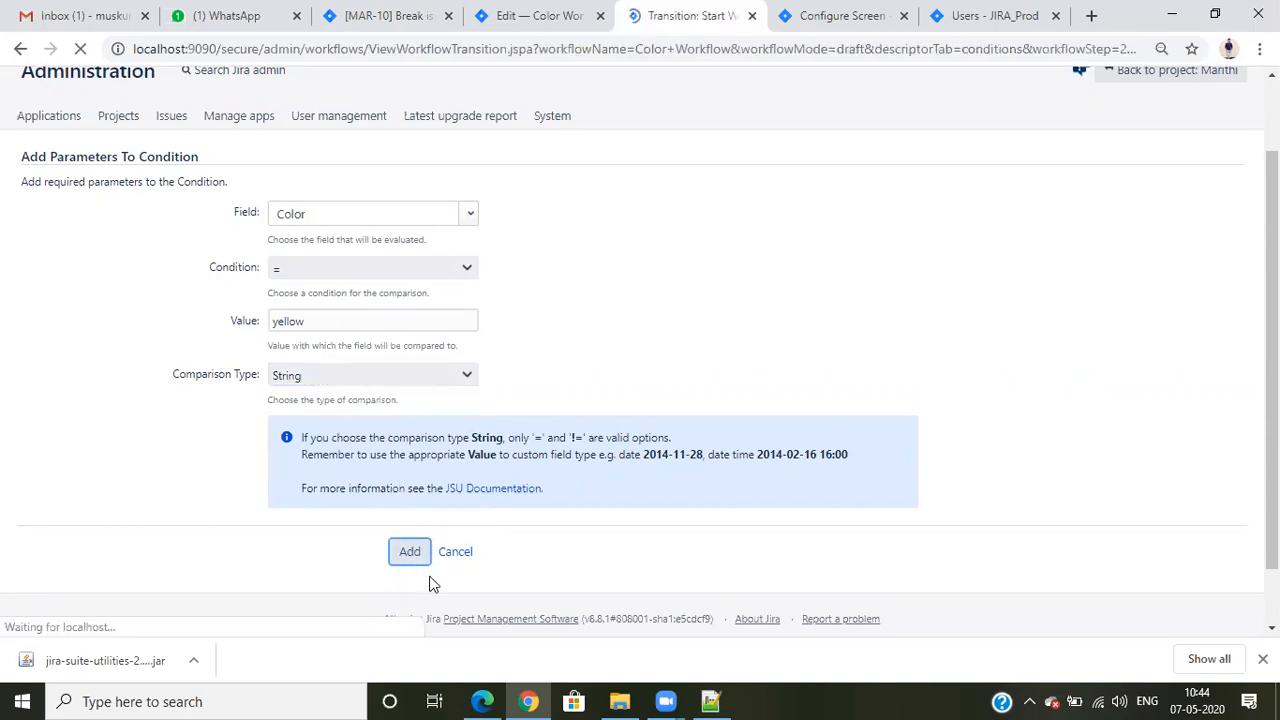
pyautogui.scroll(-2, 674, 474)
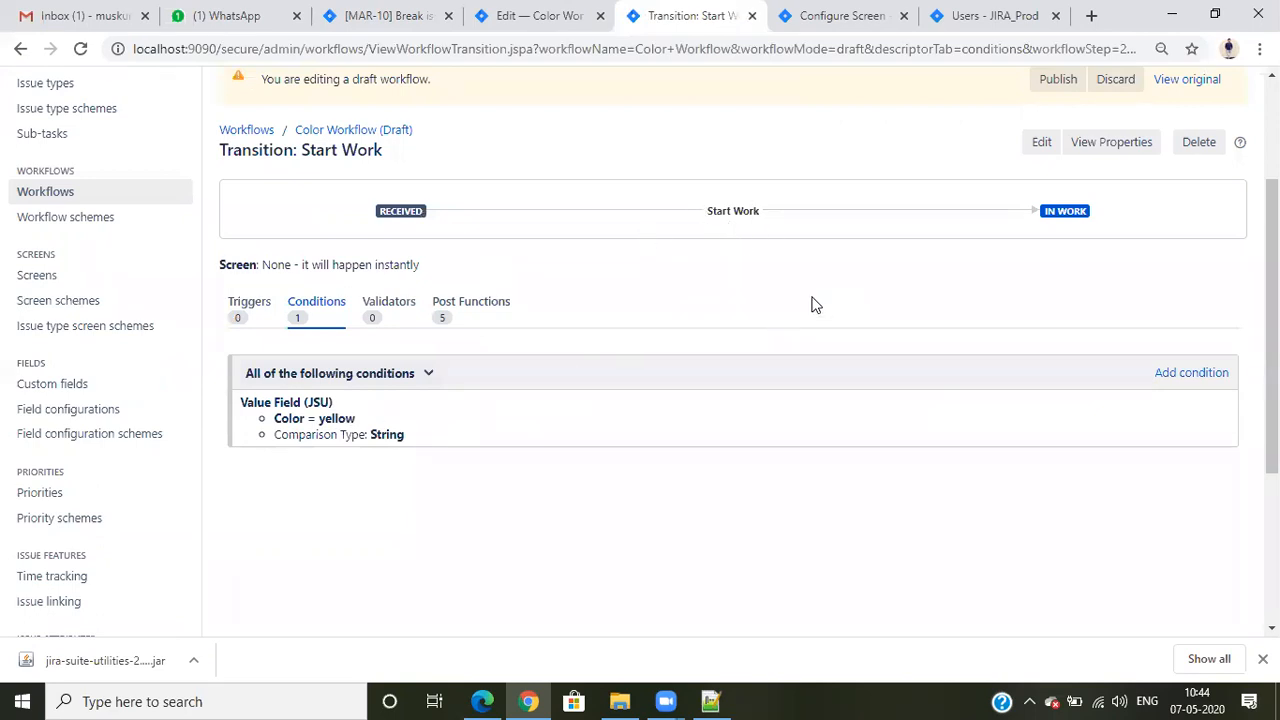
# - Publish the Color Workflow draft without saving a backup copy and close the leftover workflow editor page
pyautogui.scroll(2, 812, 305)
pyautogui.click(1062, 266)
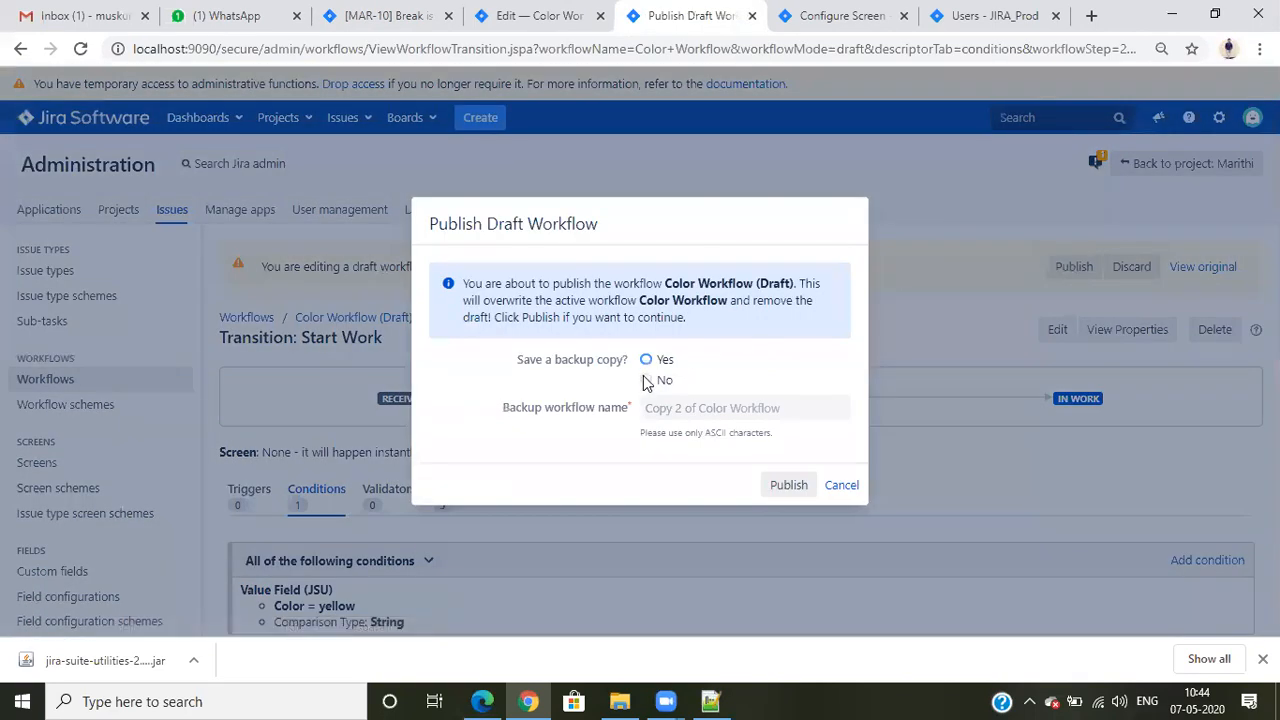
pyautogui.click(784, 488)
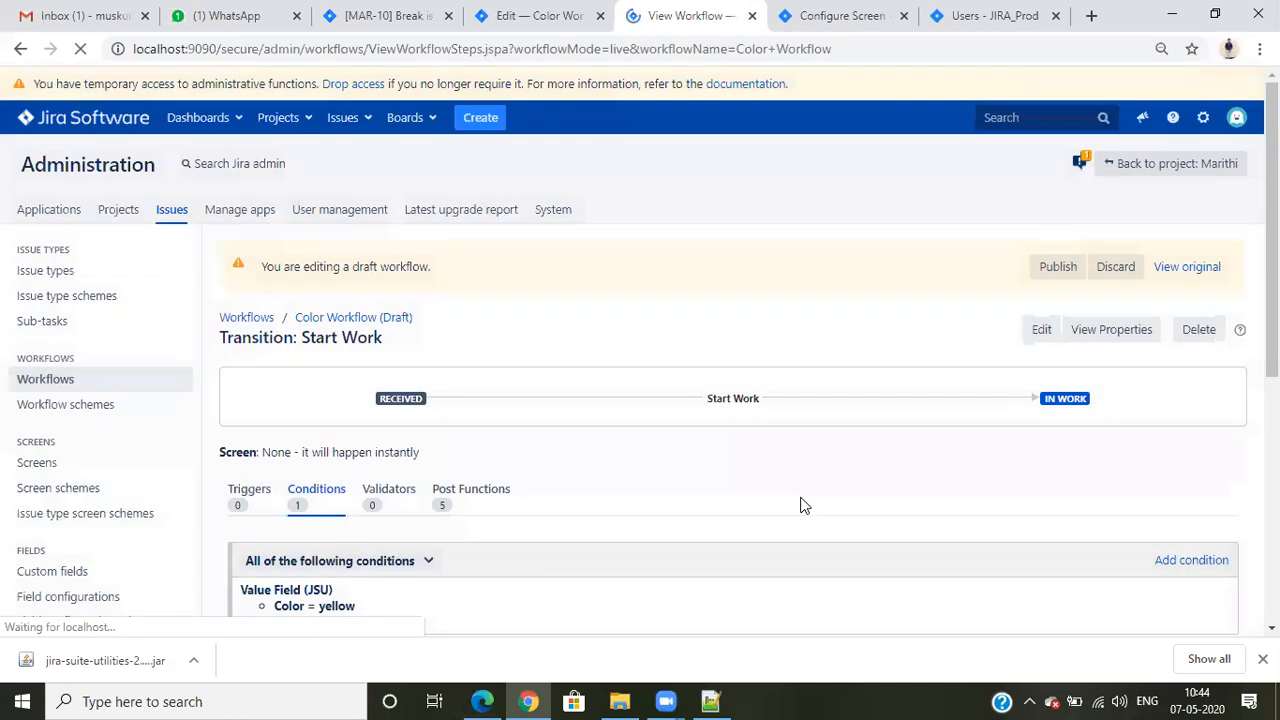
pyautogui.click(563, 16)
pyautogui.click(600, 15)
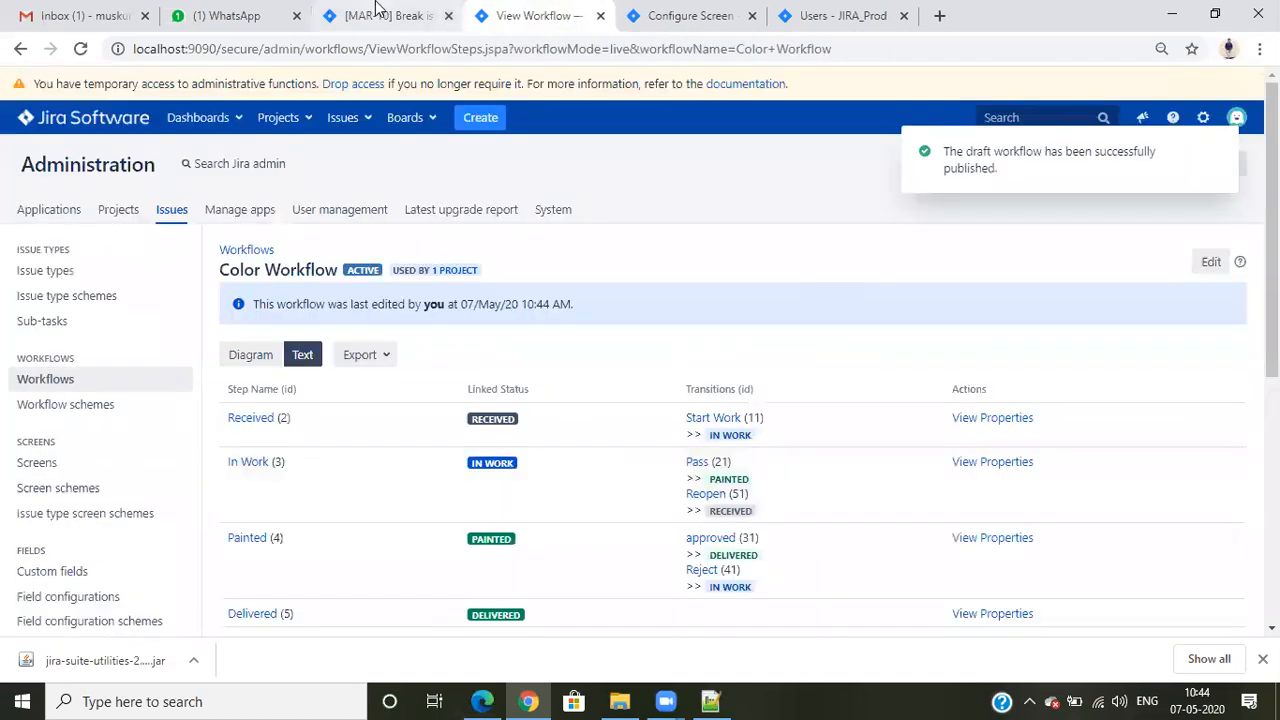
# - Reload MAR-10 in Chrome and in Edge to check whether Start Work is offered to each user
pyautogui.click(378, 12)
pyautogui.click(80, 48)
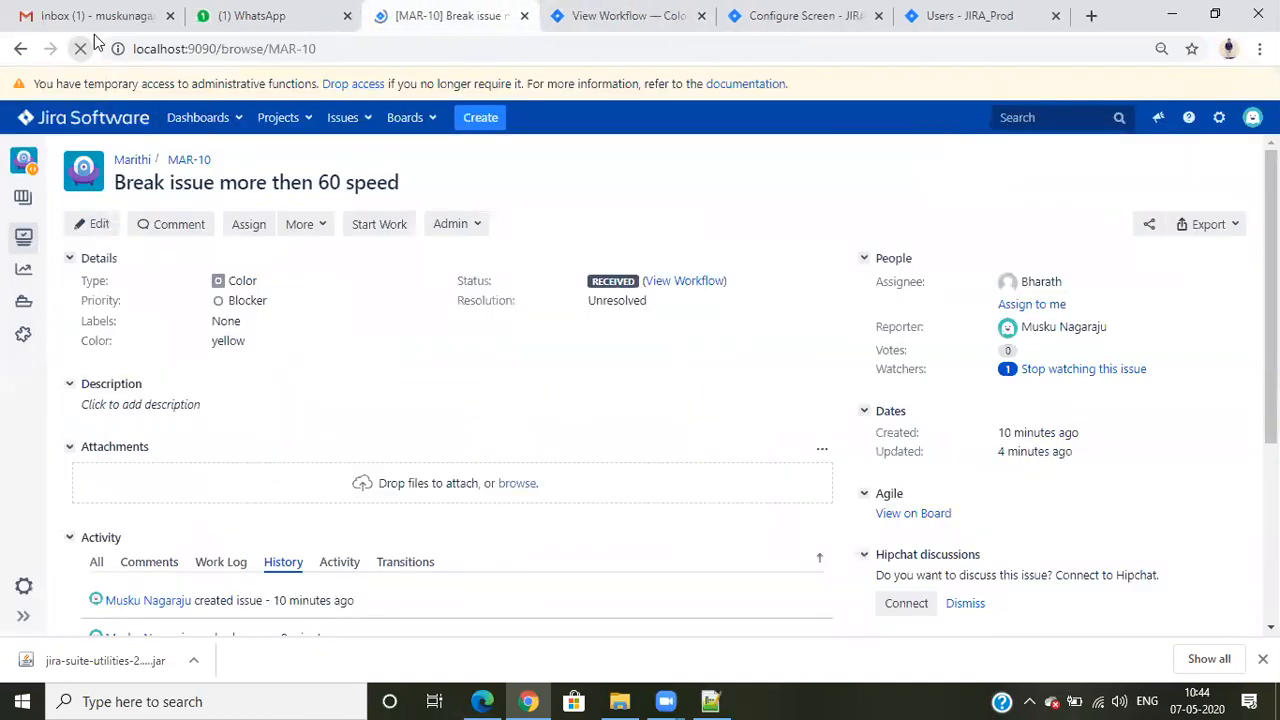
pyautogui.click(480, 701)
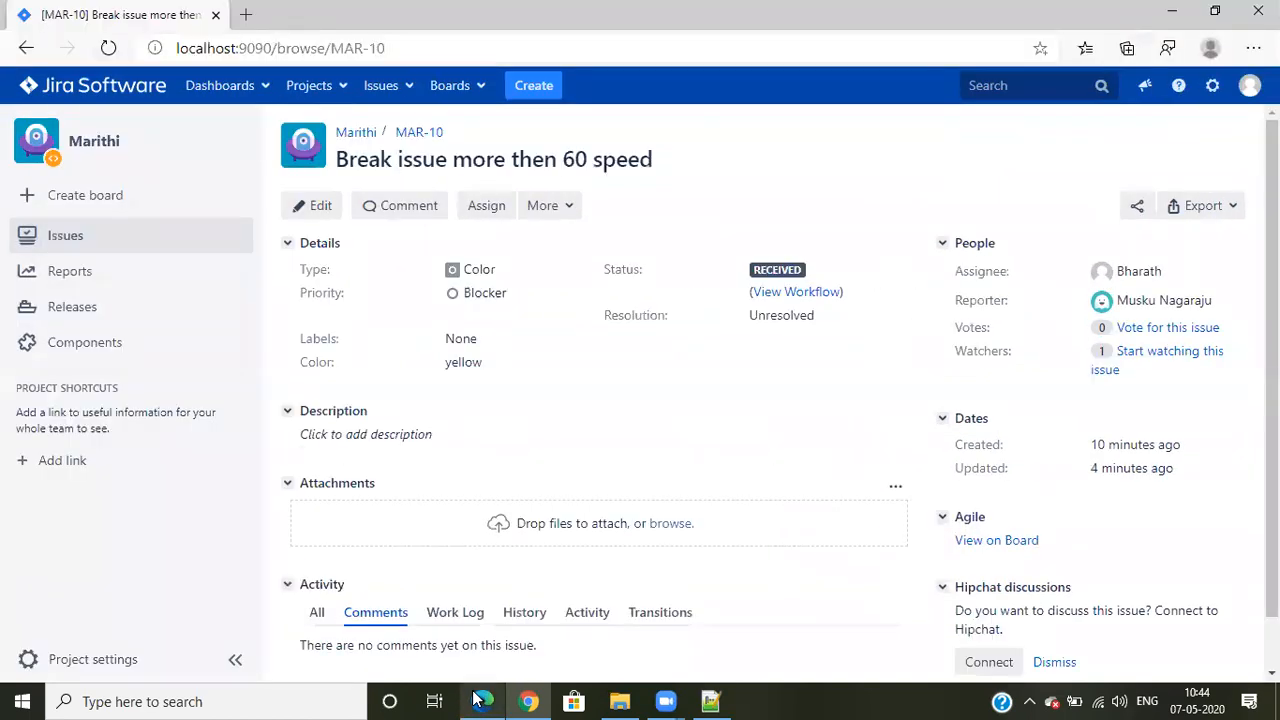
pyautogui.click(108, 48)
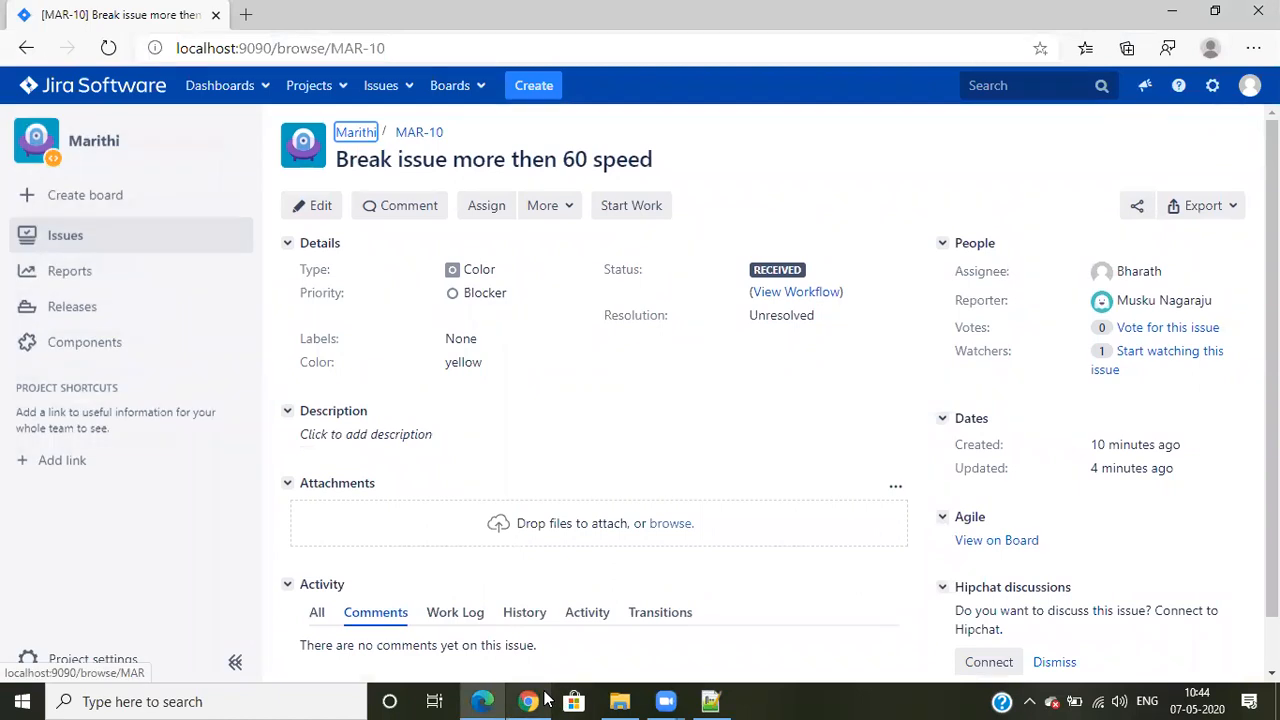
# - Switch to Chrome, set MAR-10's Color to Black, and reload the issue in Edge to check whether Start Work is offered
pyautogui.click(540, 699)
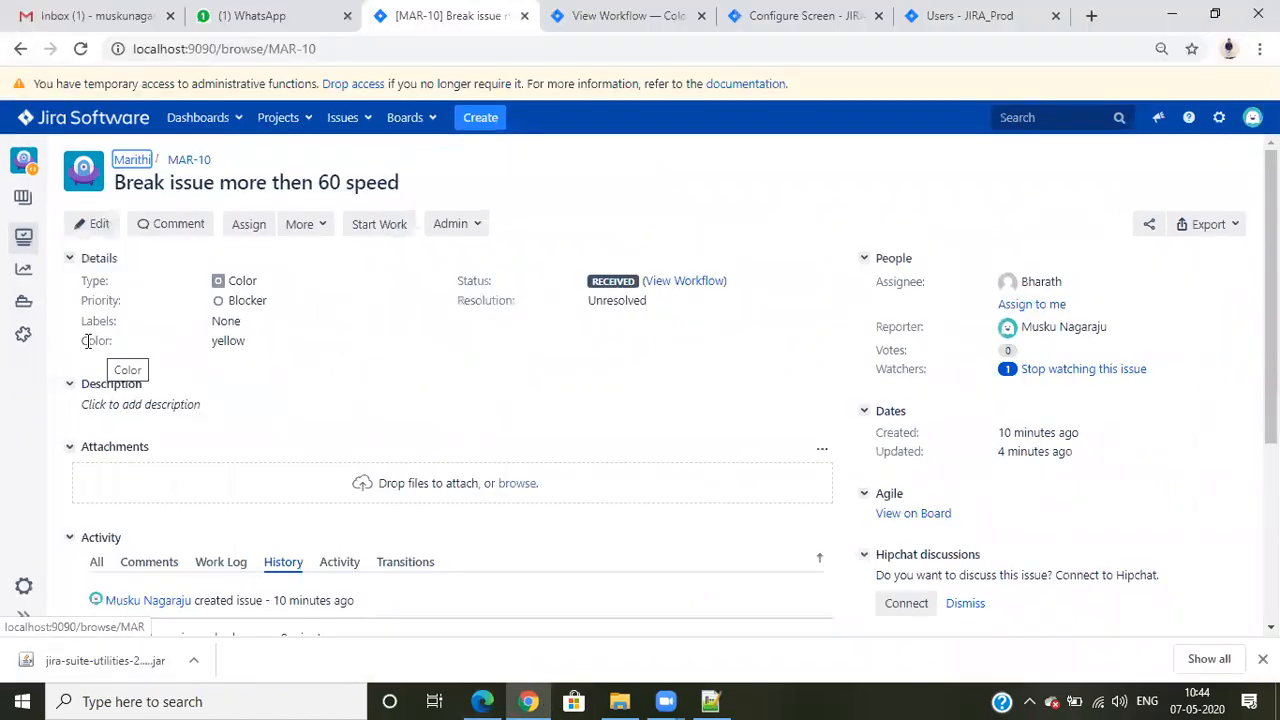
pyautogui.click(254, 344)
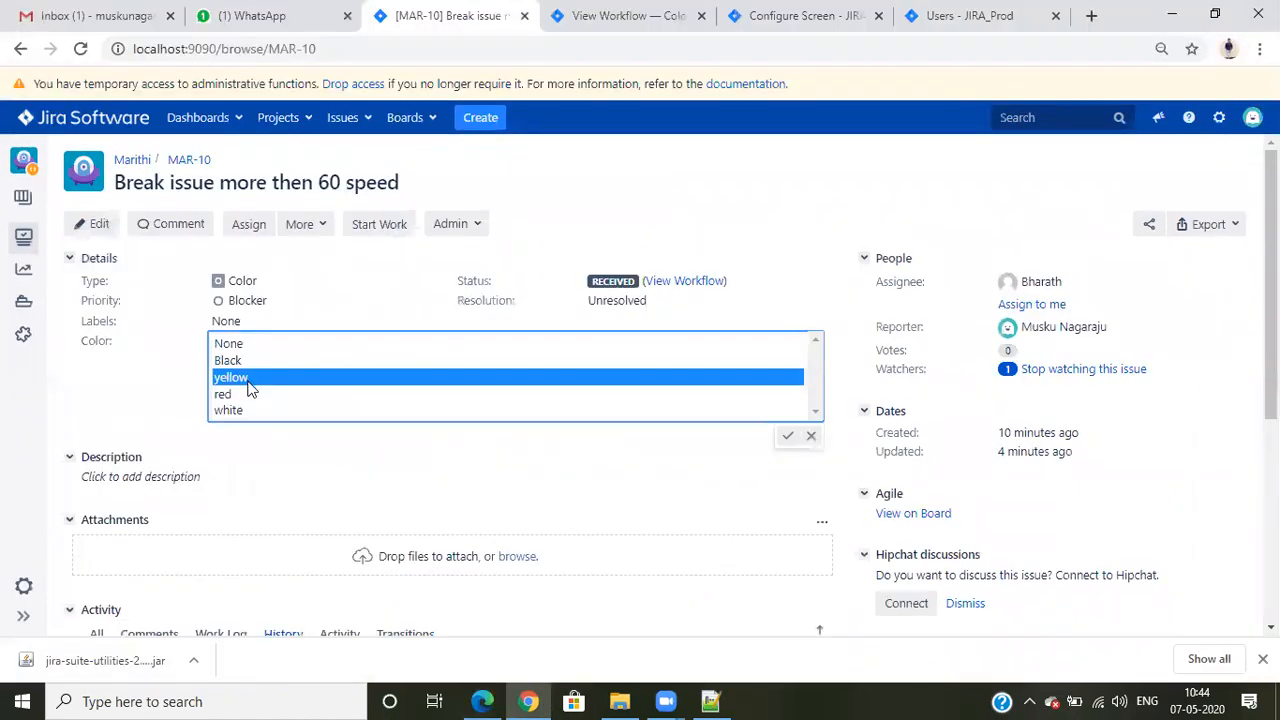
pyautogui.click(250, 364)
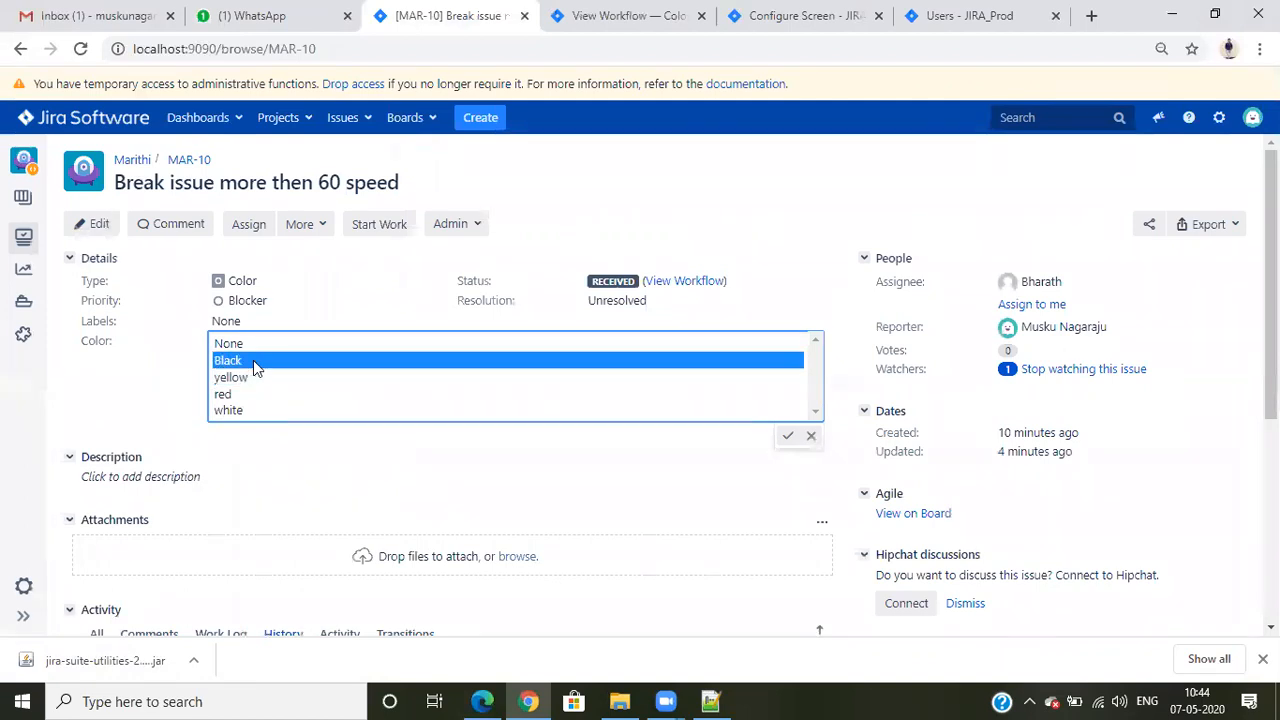
pyautogui.click(426, 491)
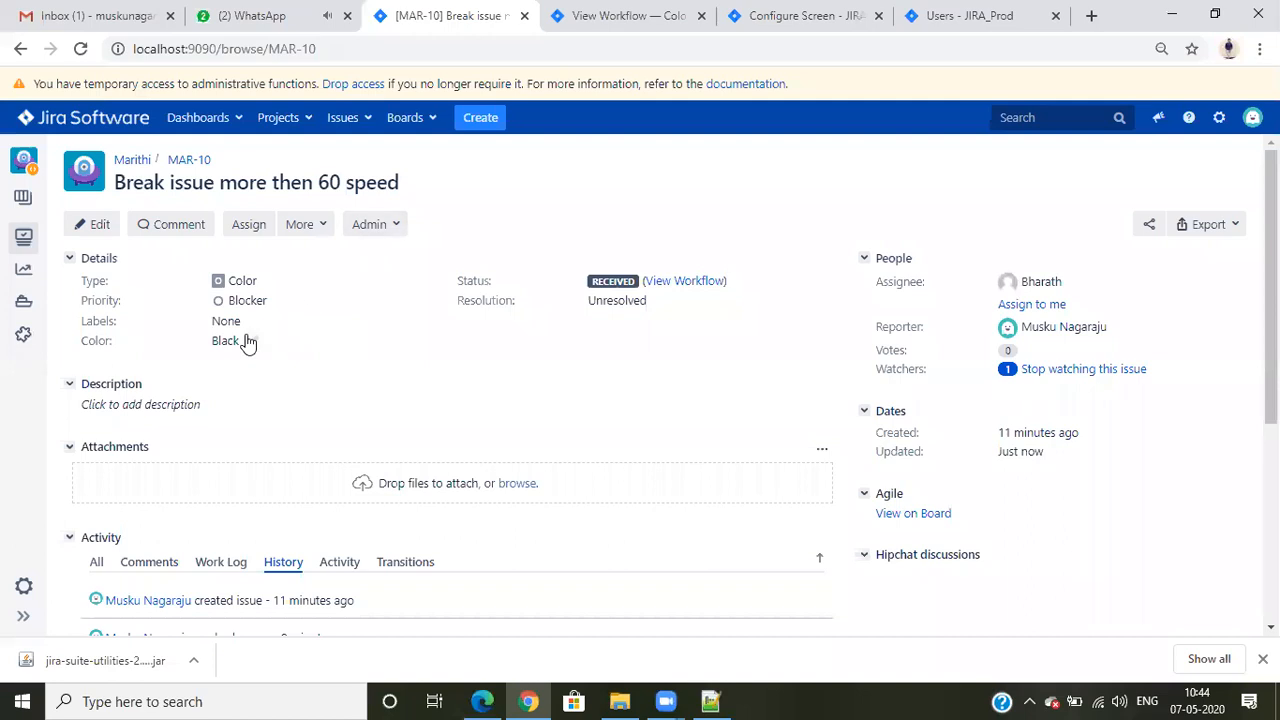
pyautogui.click(470, 697)
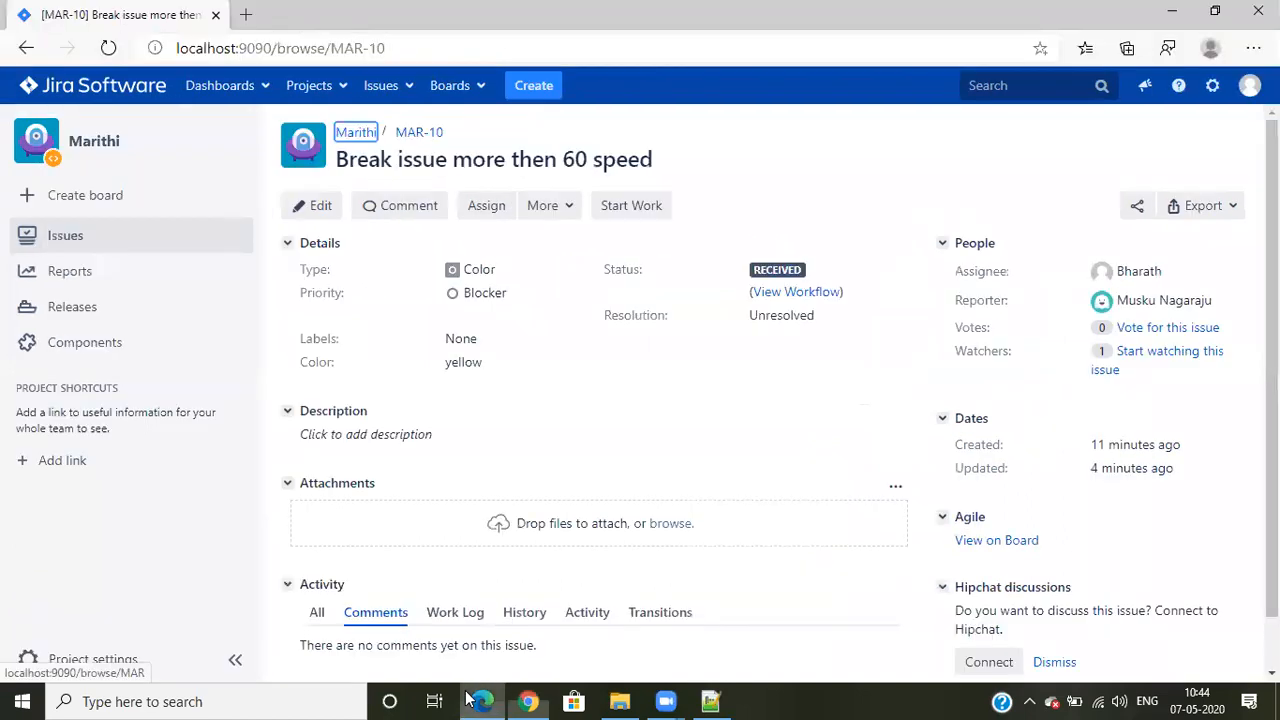
pyautogui.click(108, 48)
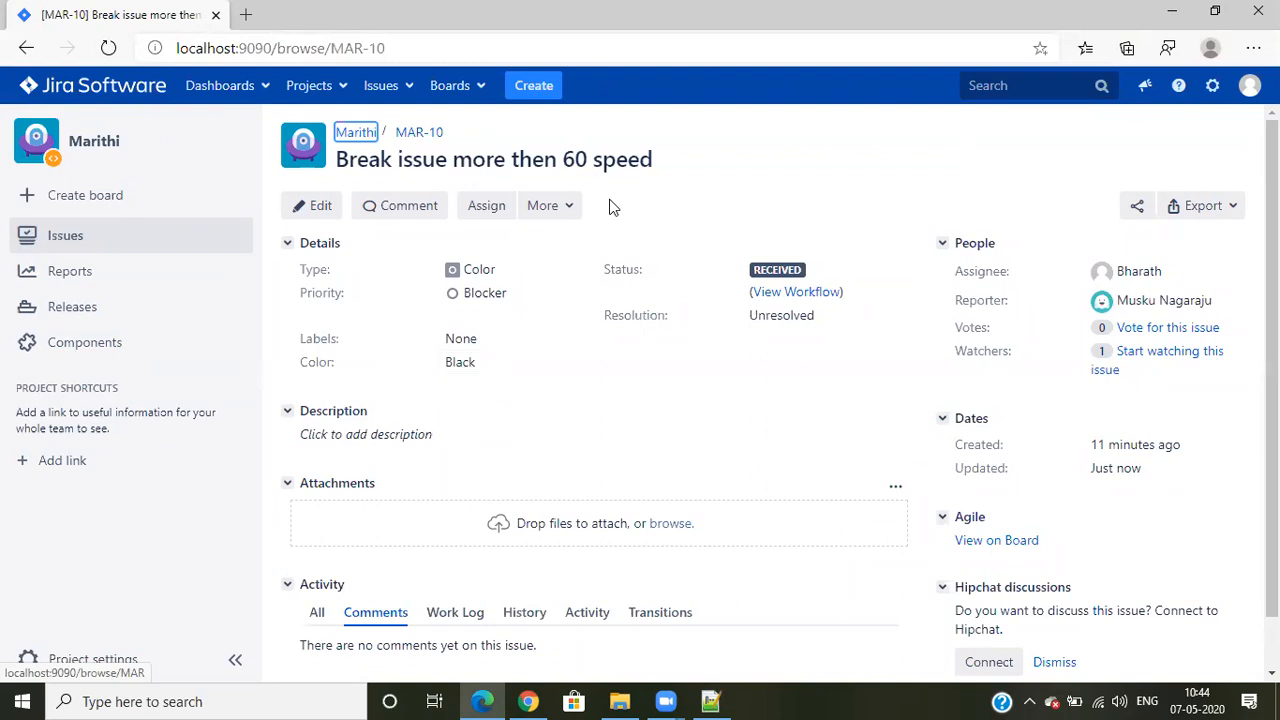
# - Set MAR-10's Color to yellow in Edge and reload the issue in Chrome to check whether Start Work is offered
pyautogui.click(488, 364)
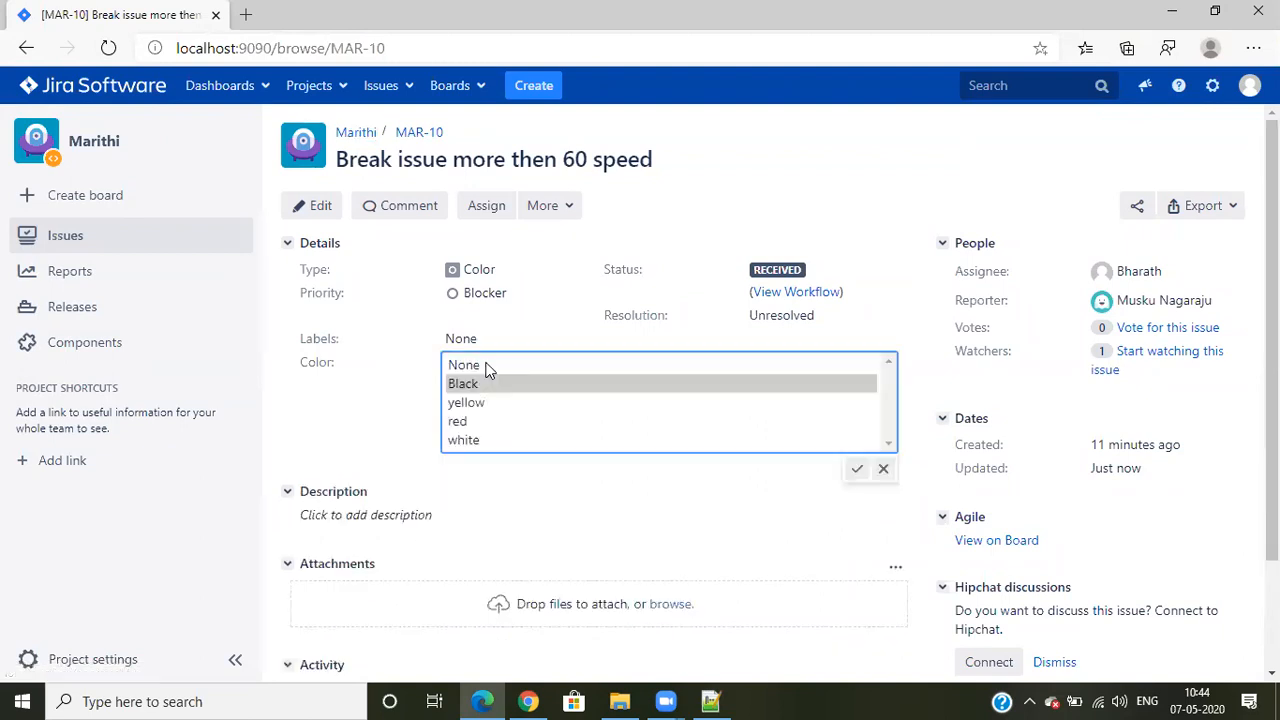
pyautogui.click(483, 403)
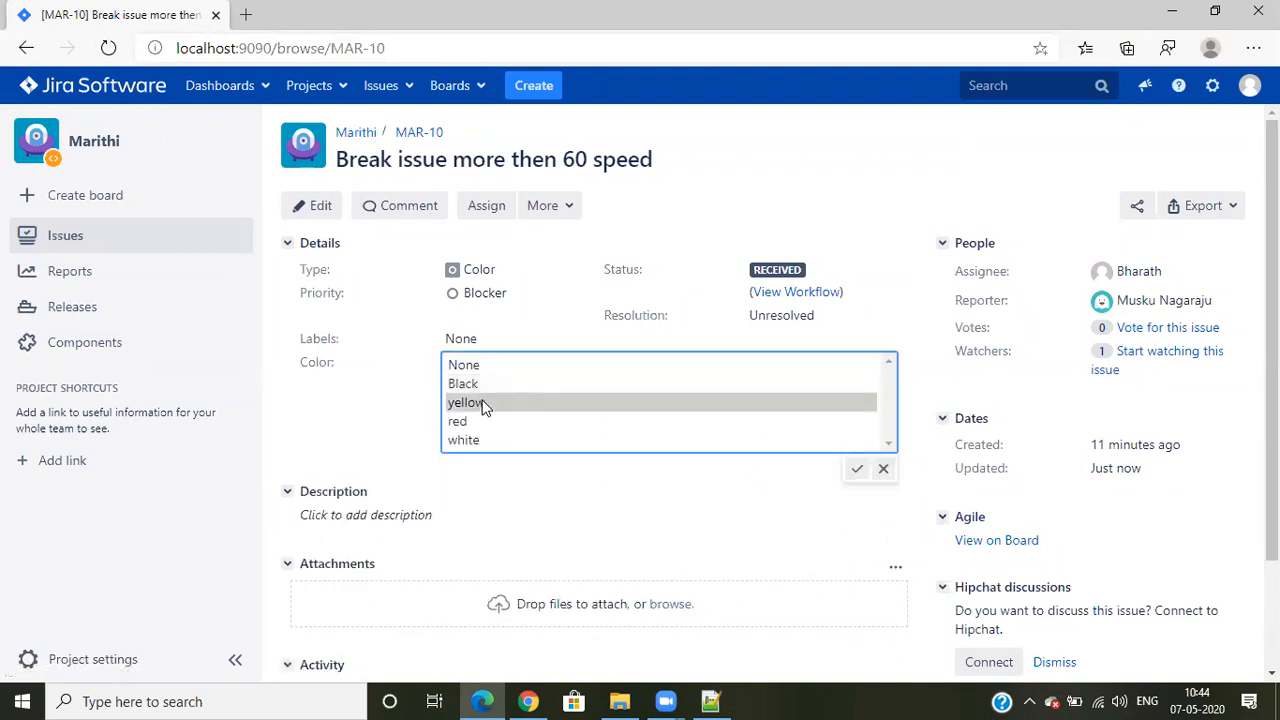
pyautogui.click(624, 483)
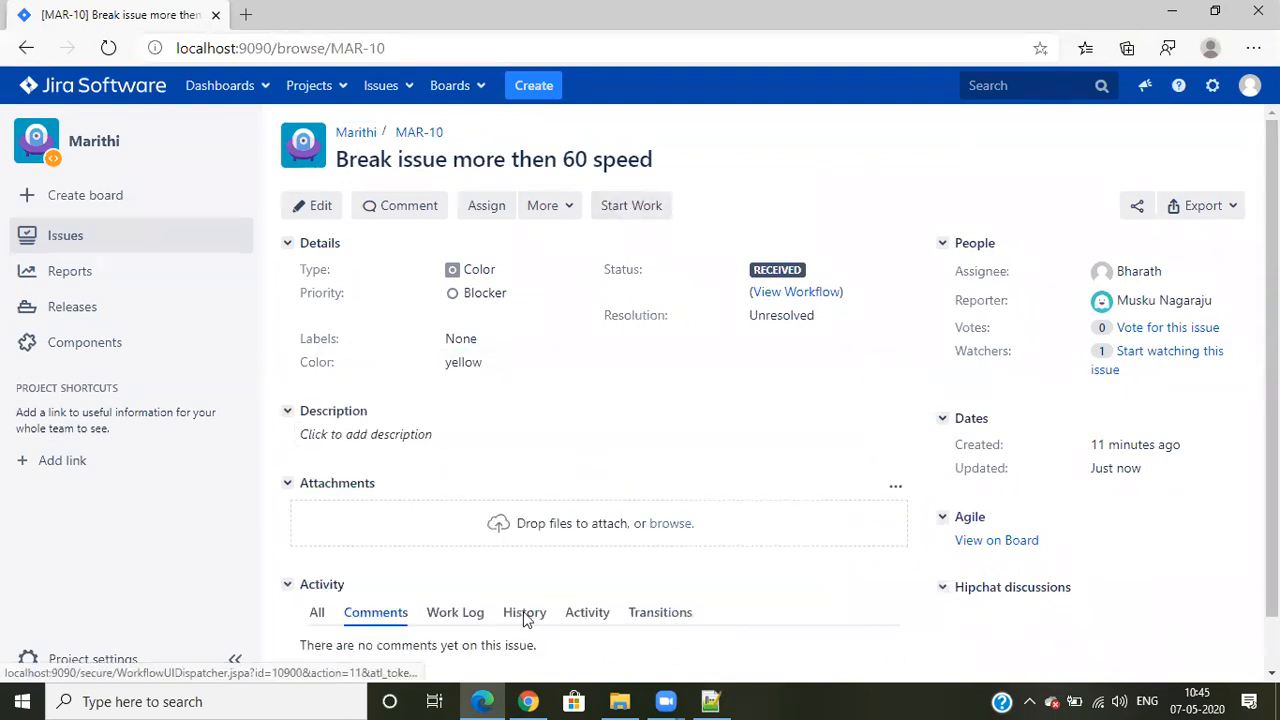
pyautogui.click(528, 701)
pyautogui.click(81, 51)
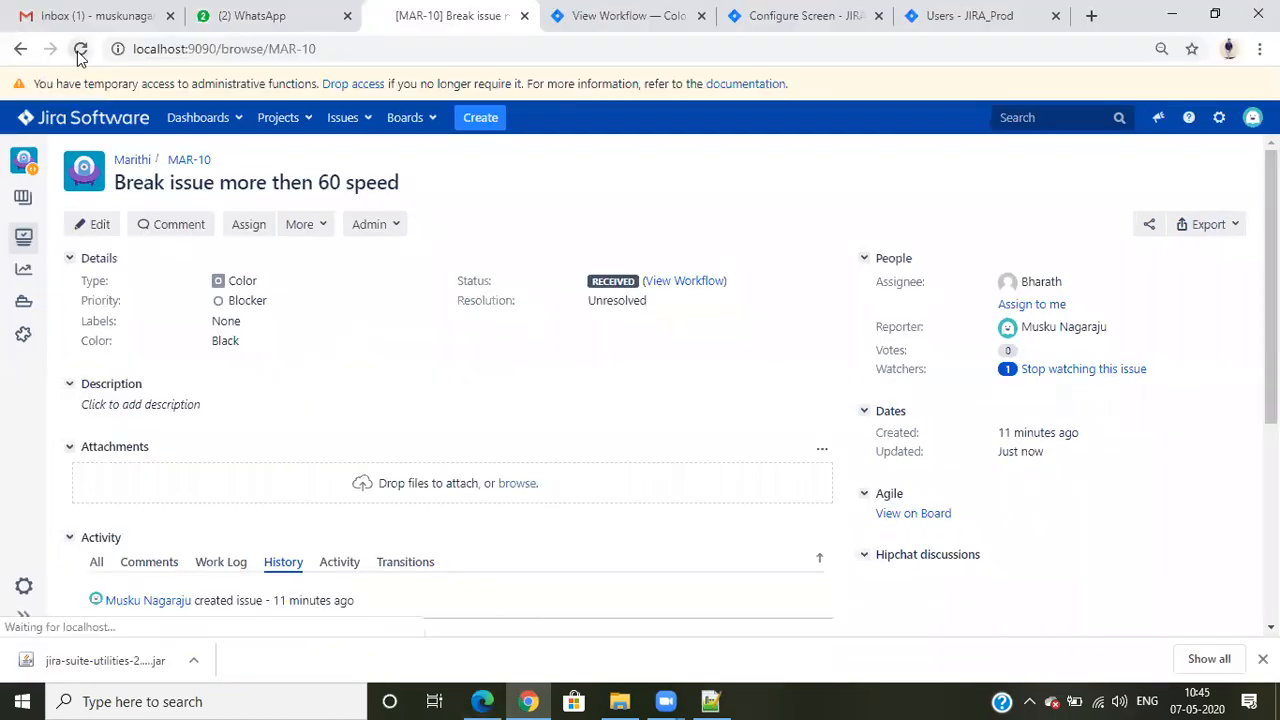